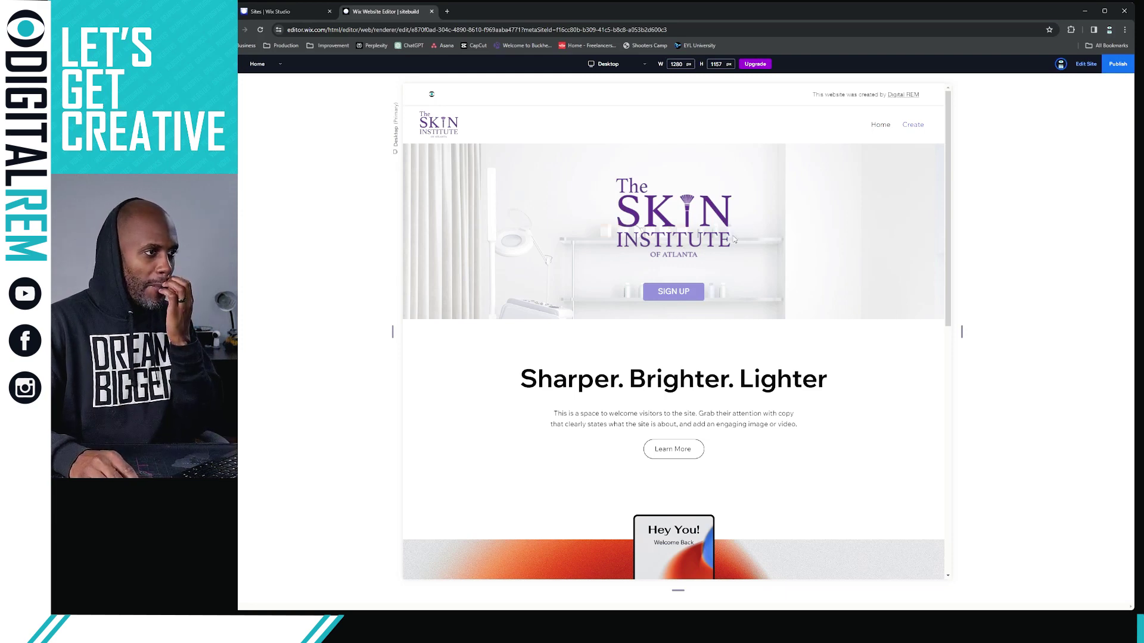
- Return from the preview to editing the site and look over the home page sections below the hero
{"action": "left_click", "coordinate": [1086, 64]}
{"action": "left_click", "coordinate": [759, 246]}
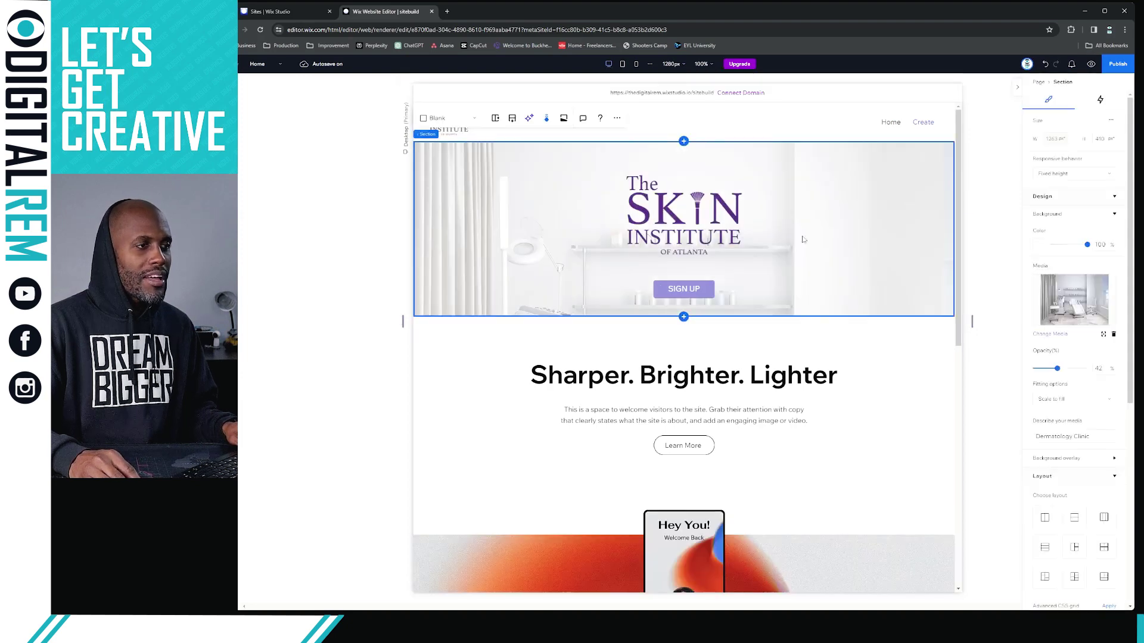
{"action": "scroll", "coordinate": [816, 255], "scroll_direction": "down", "scroll_amount": 2}
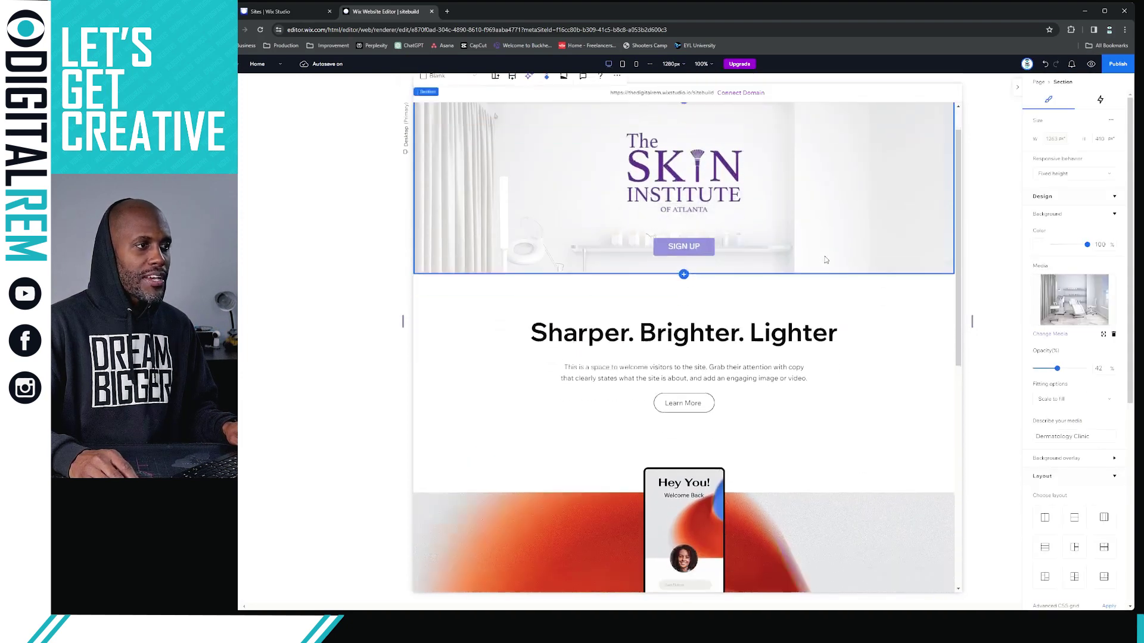
{"action": "scroll", "coordinate": [768, 304], "scroll_direction": "down", "scroll_amount": 1}
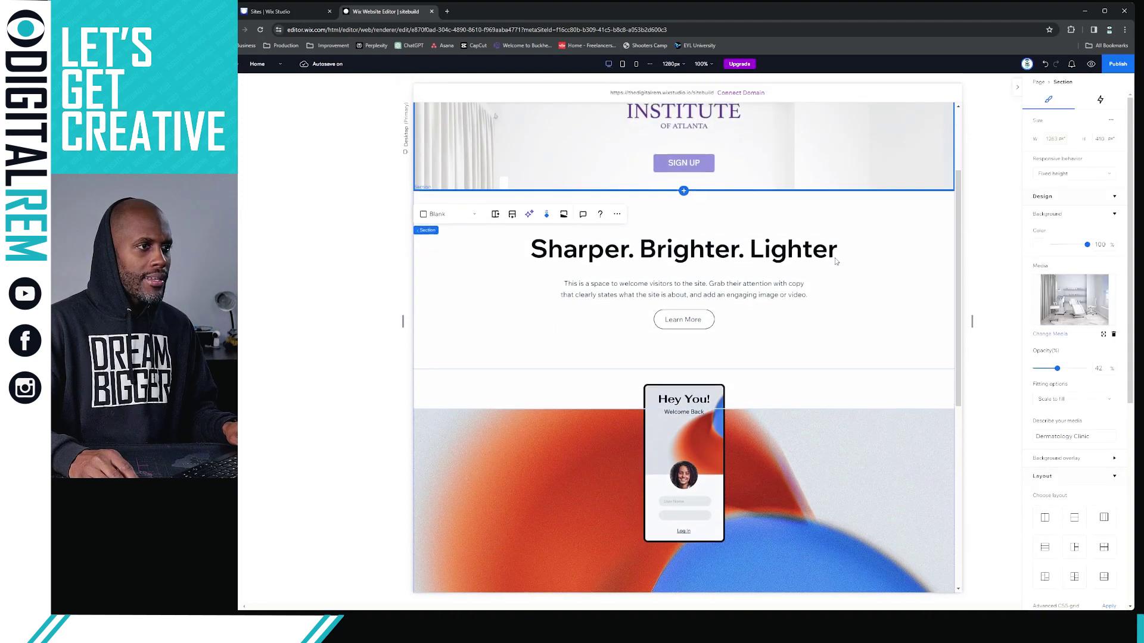
{"action": "scroll", "coordinate": [690, 358], "scroll_direction": "up", "scroll_amount": 1}
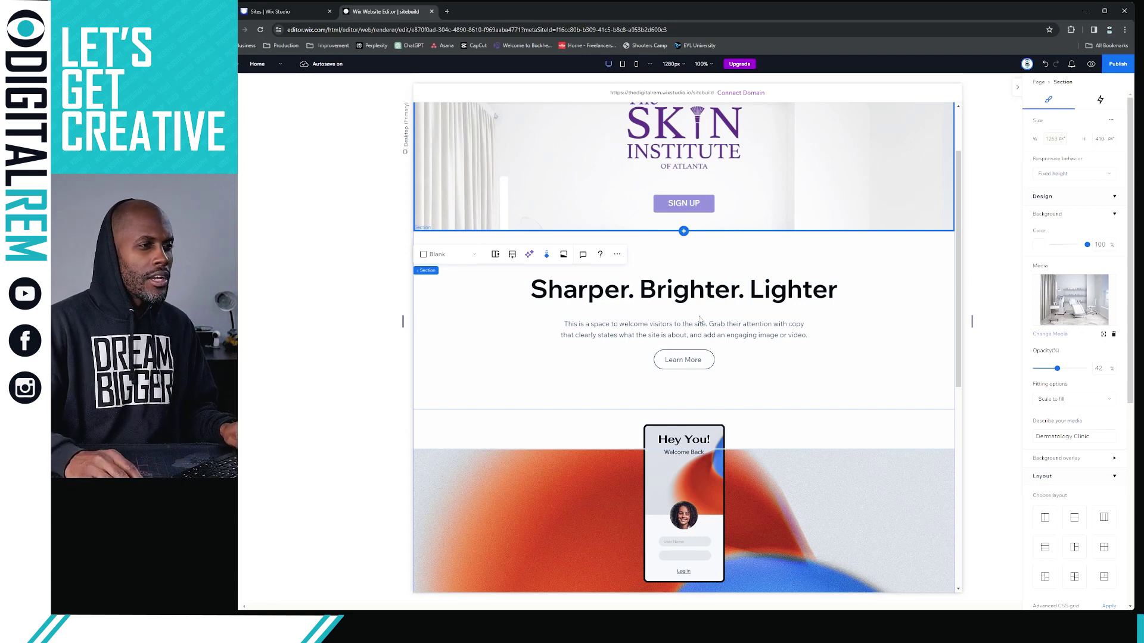
- Delete the row with the abstract gradient image and the "Hey You!" login card from the section below the hero
{"action": "left_click", "coordinate": [803, 392]}
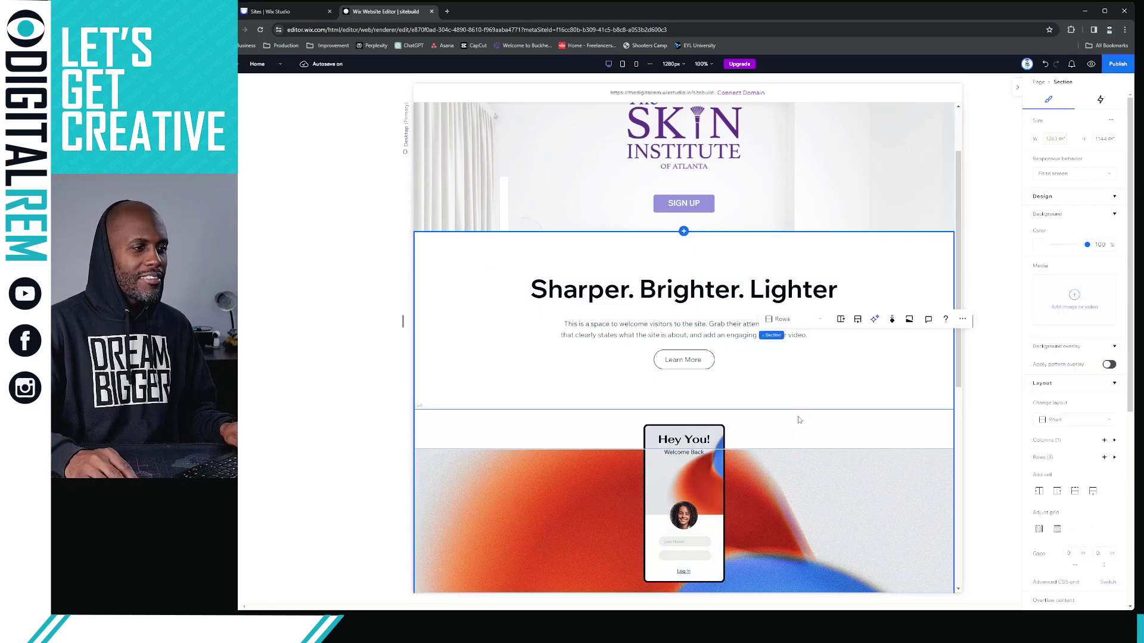
{"action": "scroll", "coordinate": [802, 381], "scroll_direction": "down", "scroll_amount": 2}
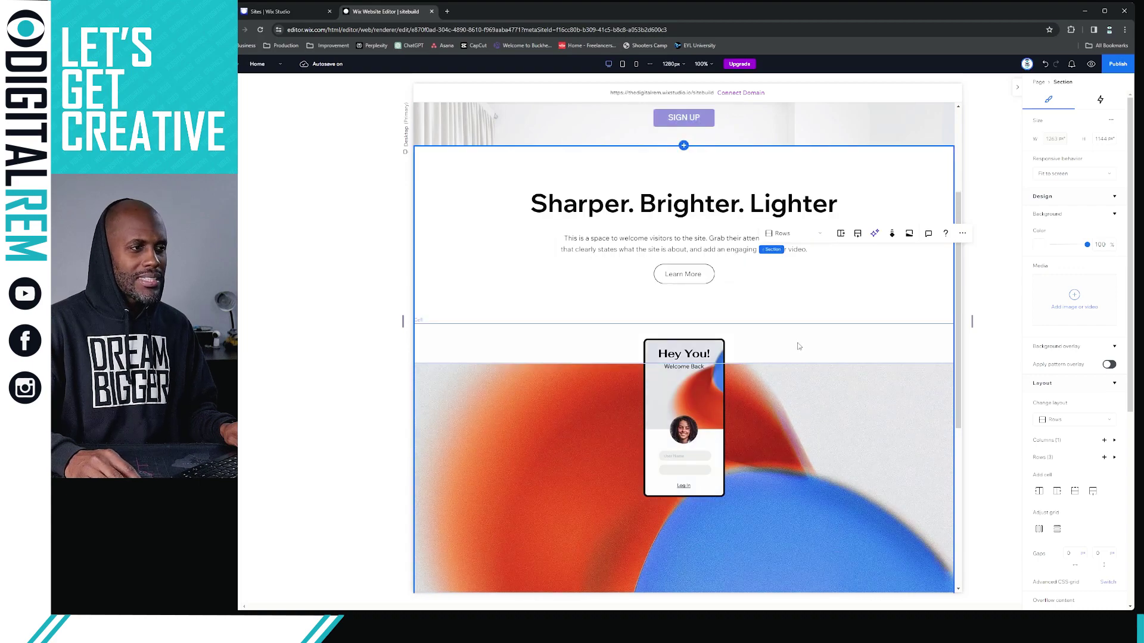
{"action": "left_click", "coordinate": [799, 347]}
{"action": "left_click", "coordinate": [778, 390]}
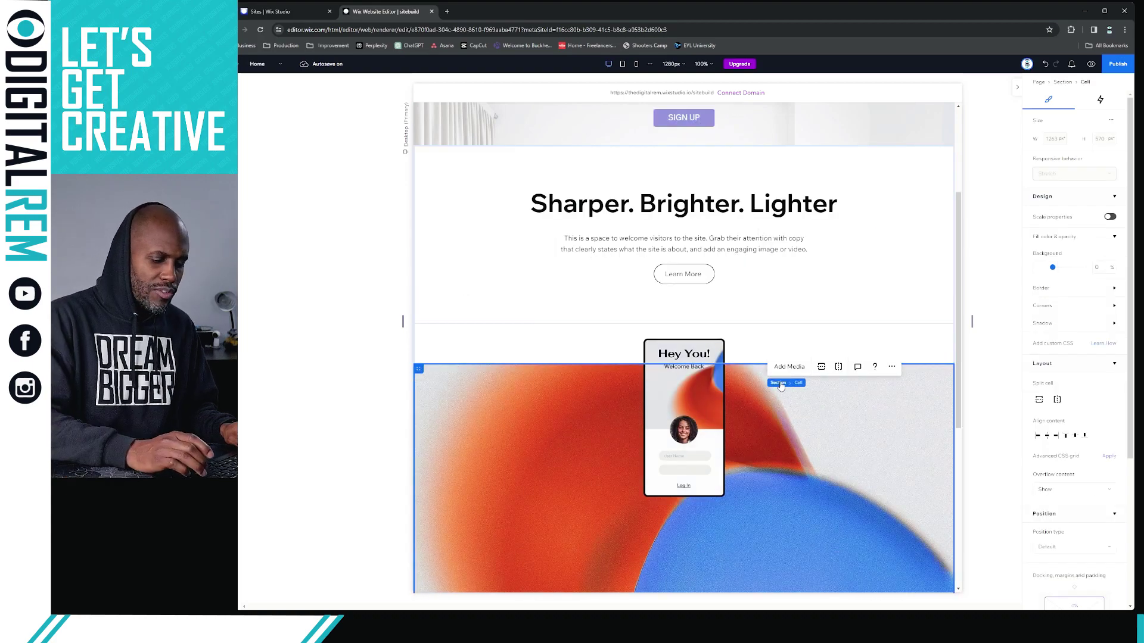
{"action": "key", "text": "Delete"}
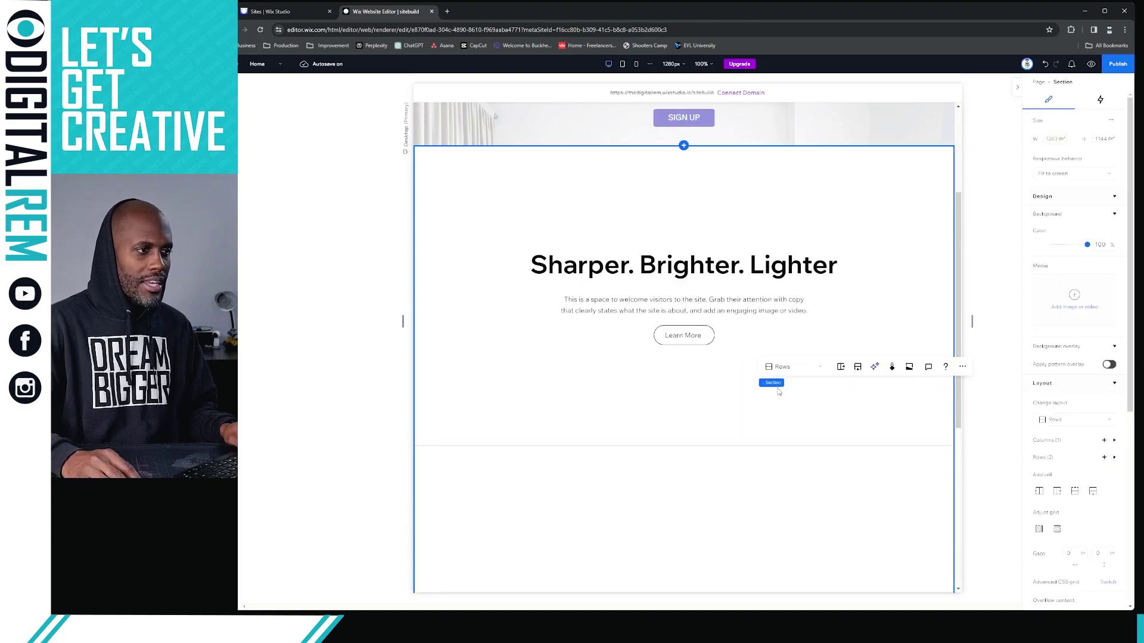
- Shrink the "Sharper. Brighter. Lighter" row so its lower edge sits just below the Learn More button
{"action": "left_click", "coordinate": [725, 443]}
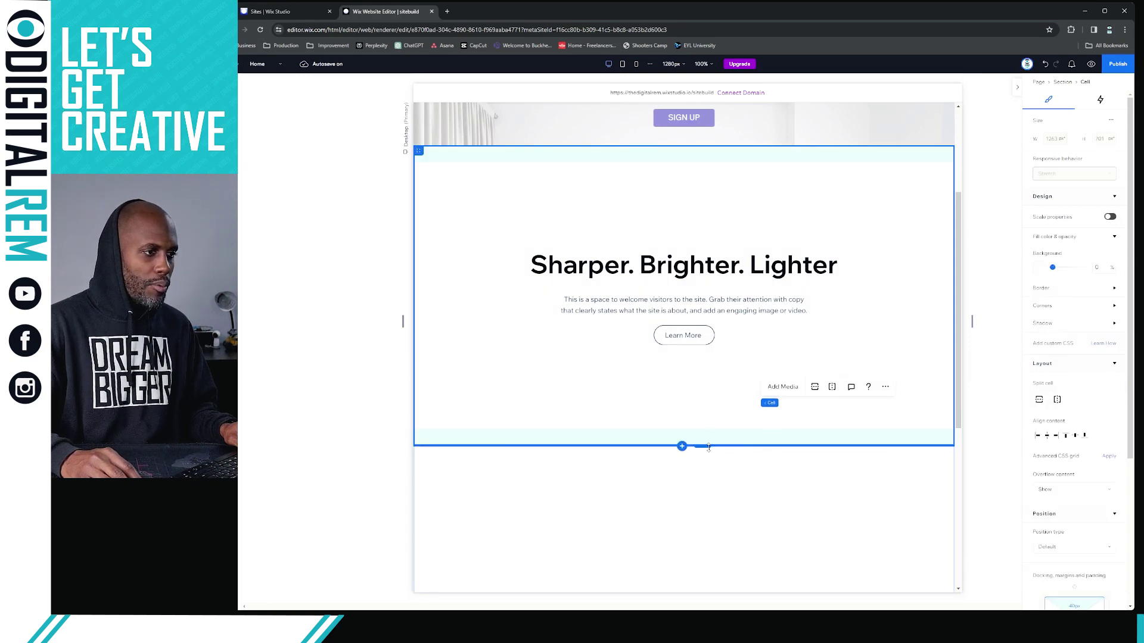
{"action": "left_click_drag", "start_coordinate": [710, 445], "coordinate": [709, 270]}
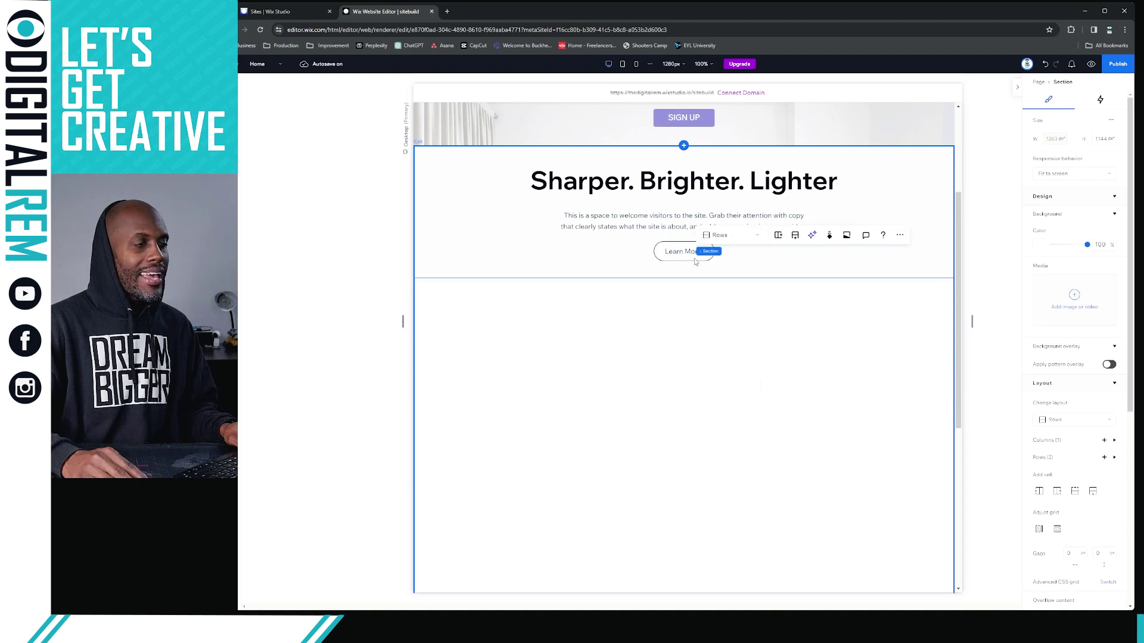
{"action": "left_click", "coordinate": [653, 296]}
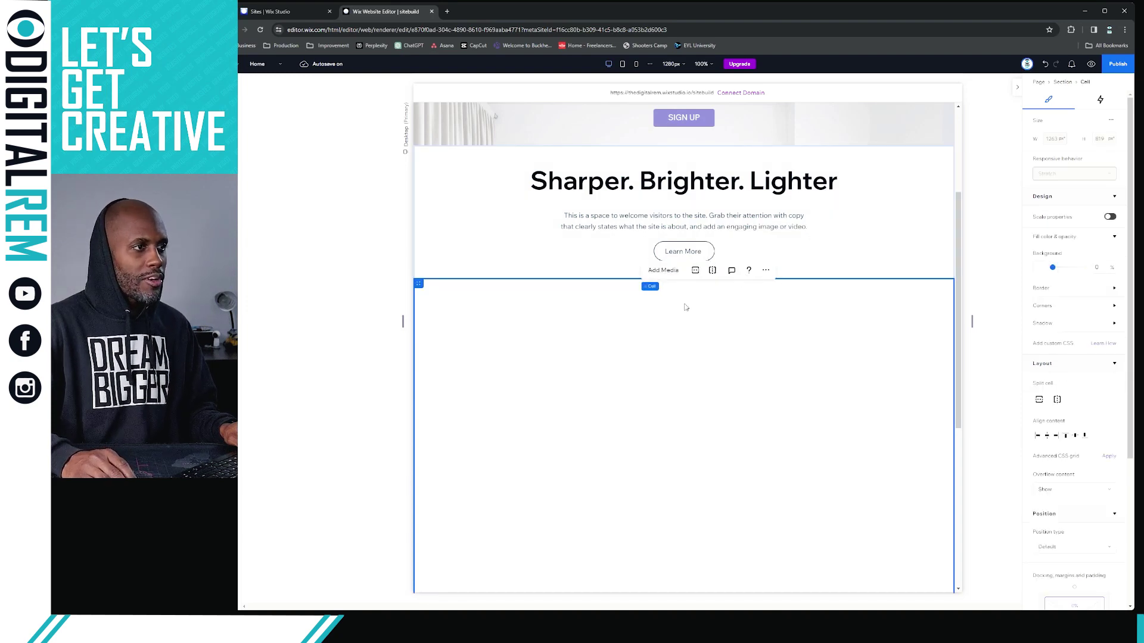
{"action": "scroll", "coordinate": [775, 292], "scroll_direction": "up", "scroll_amount": 3}
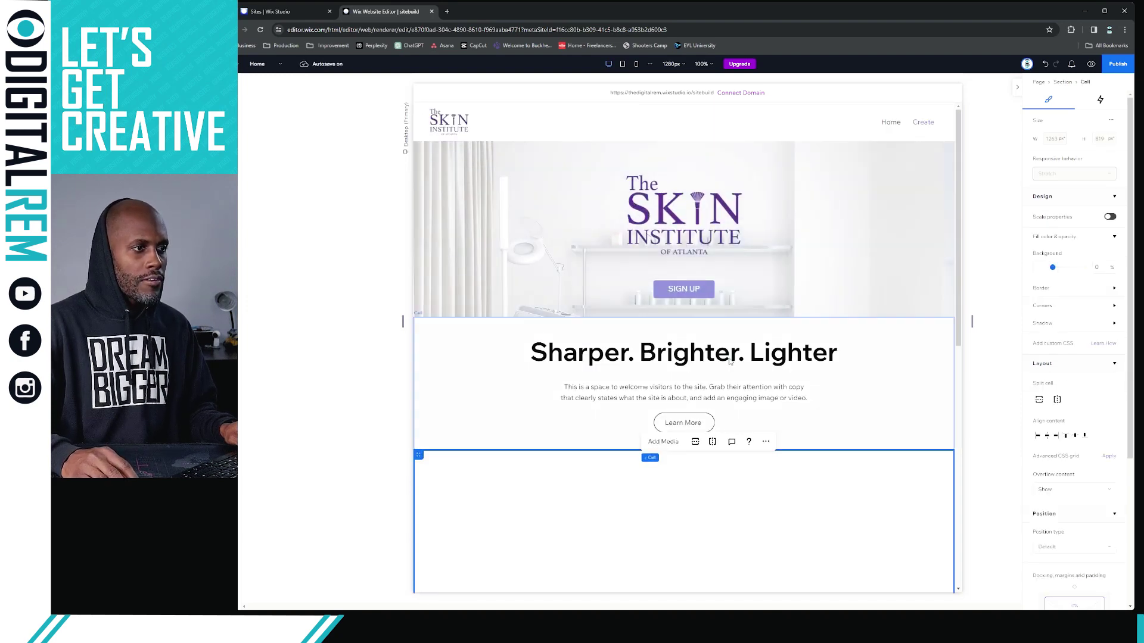
{"action": "left_click", "coordinate": [736, 357]}
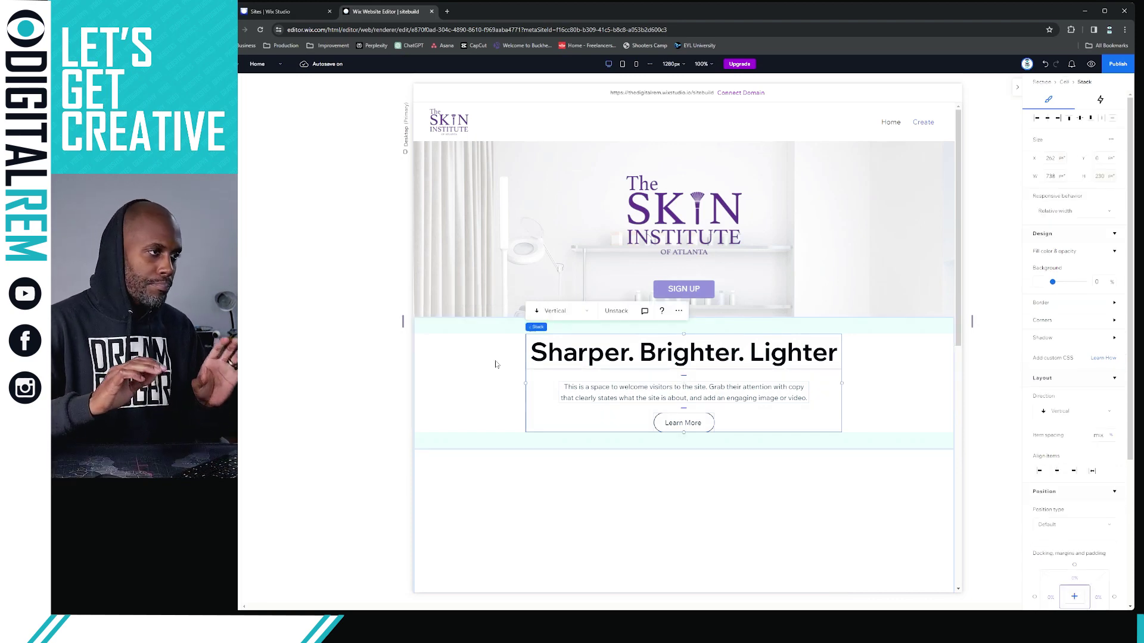
- Enlarge the hero logo to about 349 × 349 px and recentre it horizontally, slightly higher in the section
{"action": "left_click", "coordinate": [710, 231]}
{"action": "left_click", "coordinate": [703, 225]}
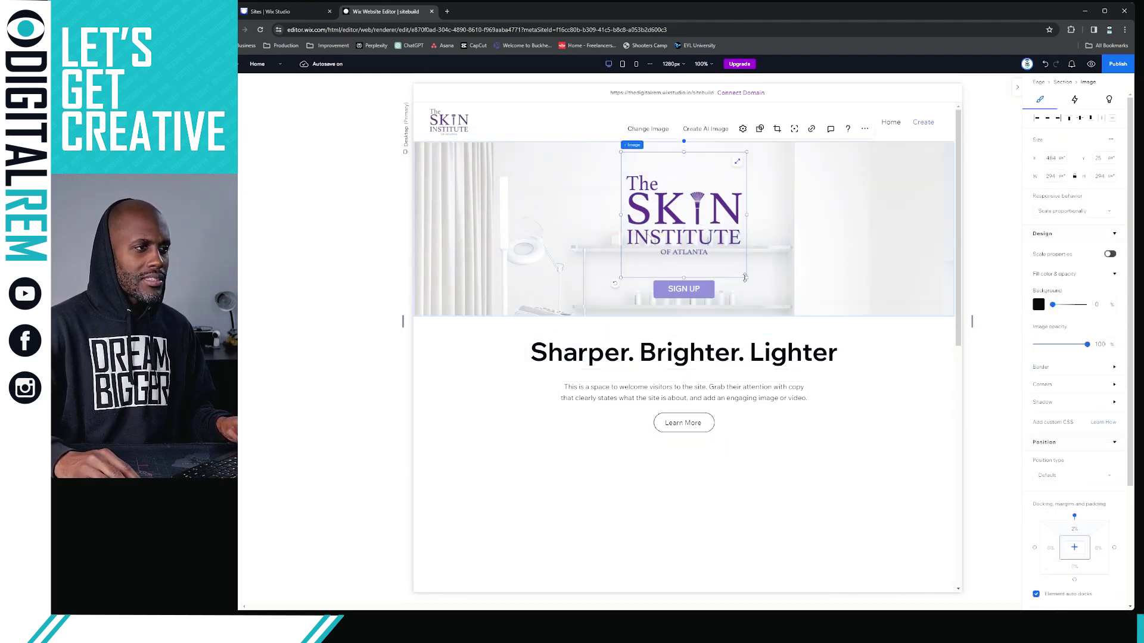
{"action": "left_click_drag", "start_coordinate": [744, 278], "coordinate": [774, 296]}
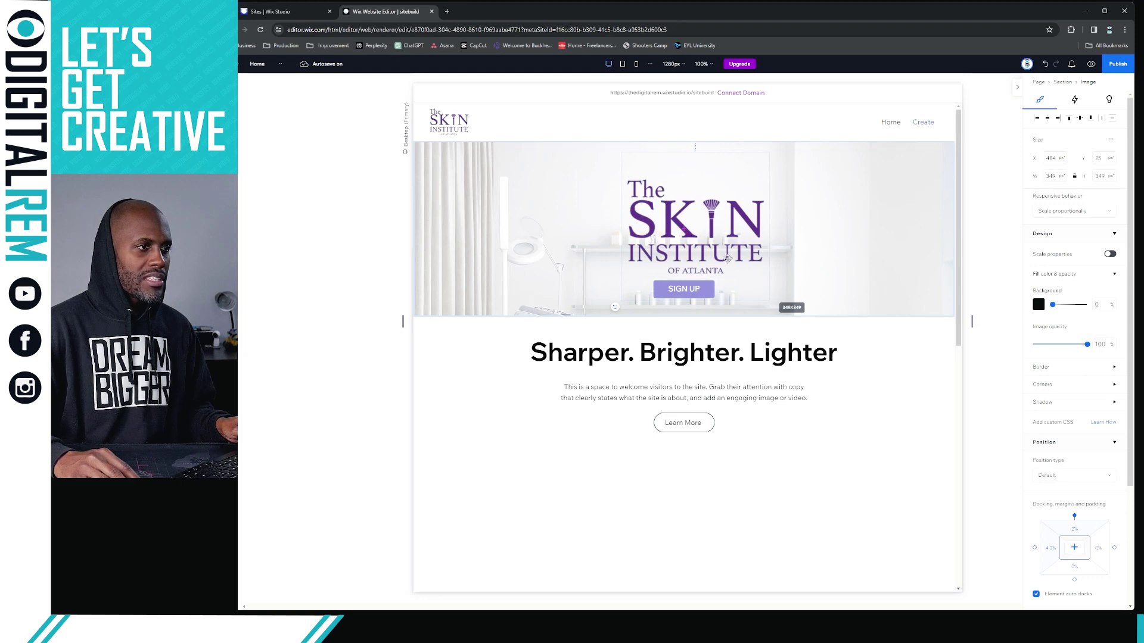
{"action": "left_click_drag", "start_coordinate": [727, 259], "coordinate": [715, 243]}
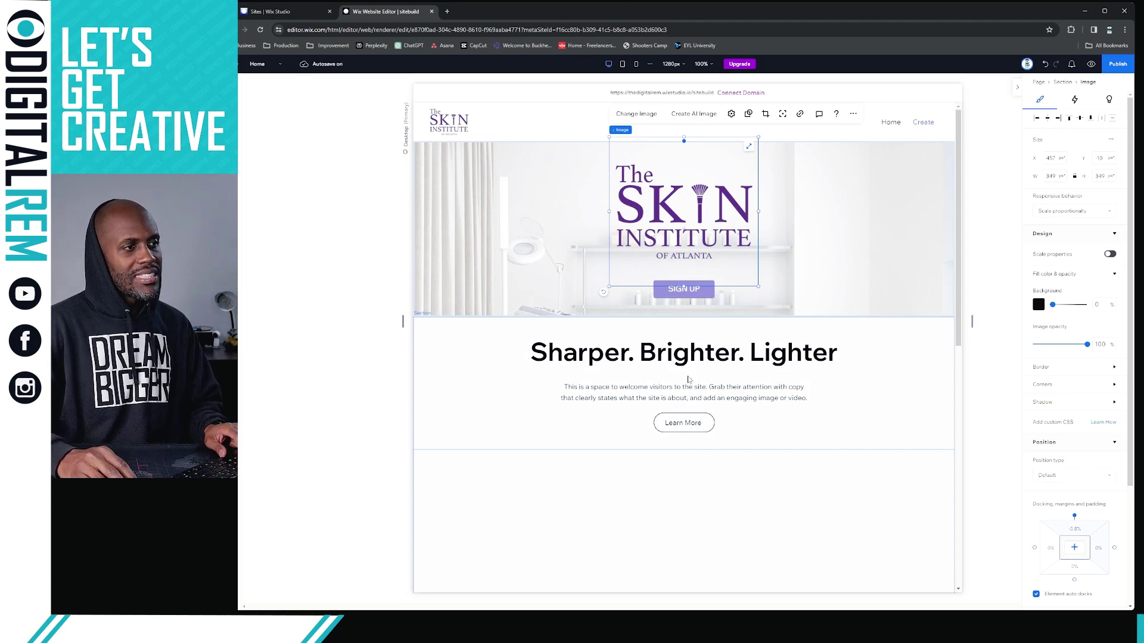
- Set the top and bottom padding of the "Sharper. Brighter. Lighter" cell to 0 px
{"action": "left_click", "coordinate": [840, 420]}
{"action": "left_click", "coordinate": [429, 409]}
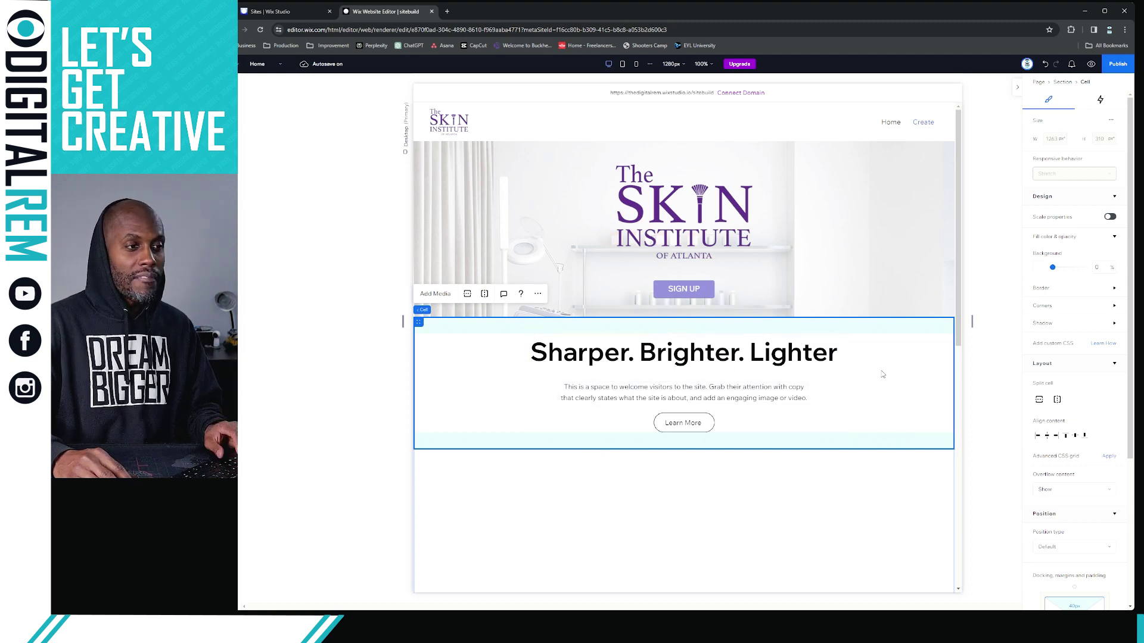
{"action": "scroll", "coordinate": [954, 396], "scroll_direction": "down", "scroll_amount": 1}
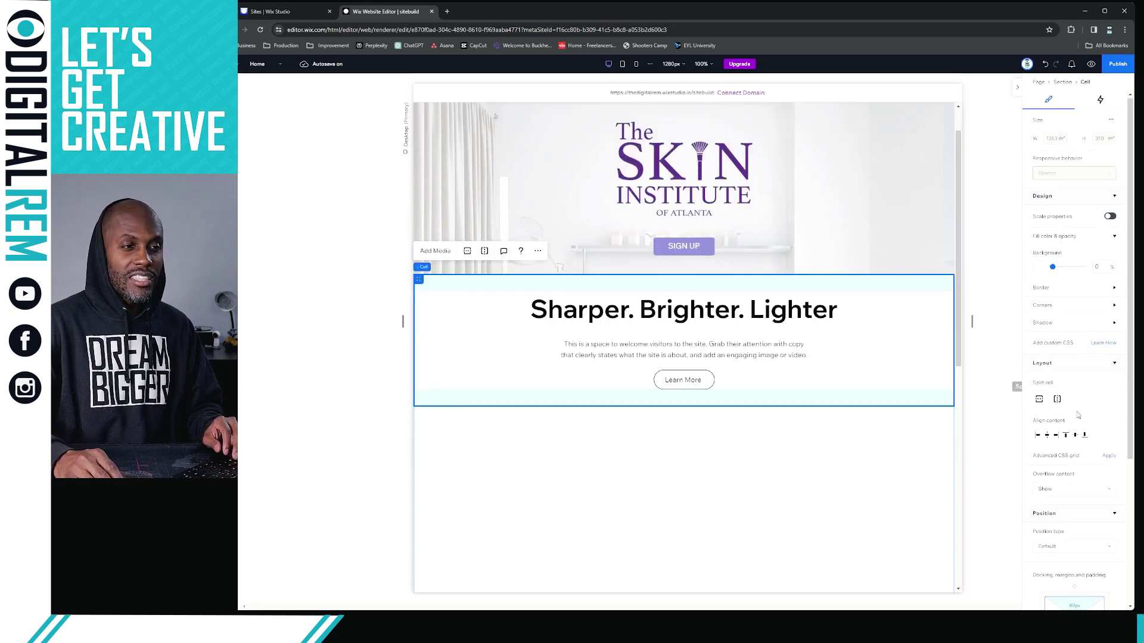
{"action": "scroll", "coordinate": [1079, 415], "scroll_direction": "down", "scroll_amount": 1}
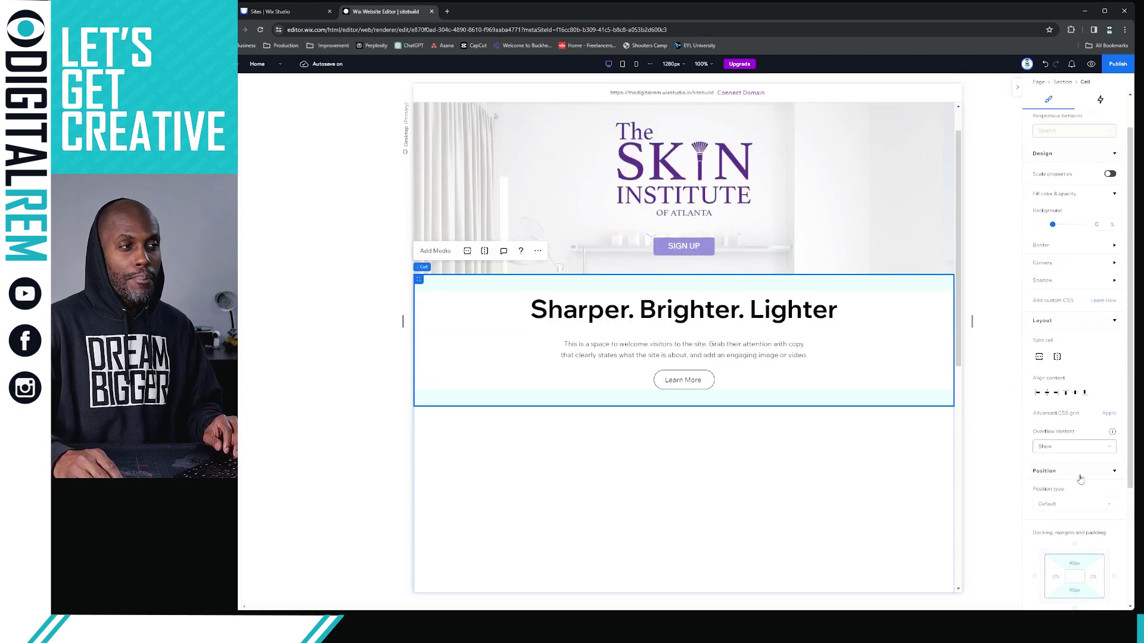
{"action": "left_click", "coordinate": [1075, 564]}
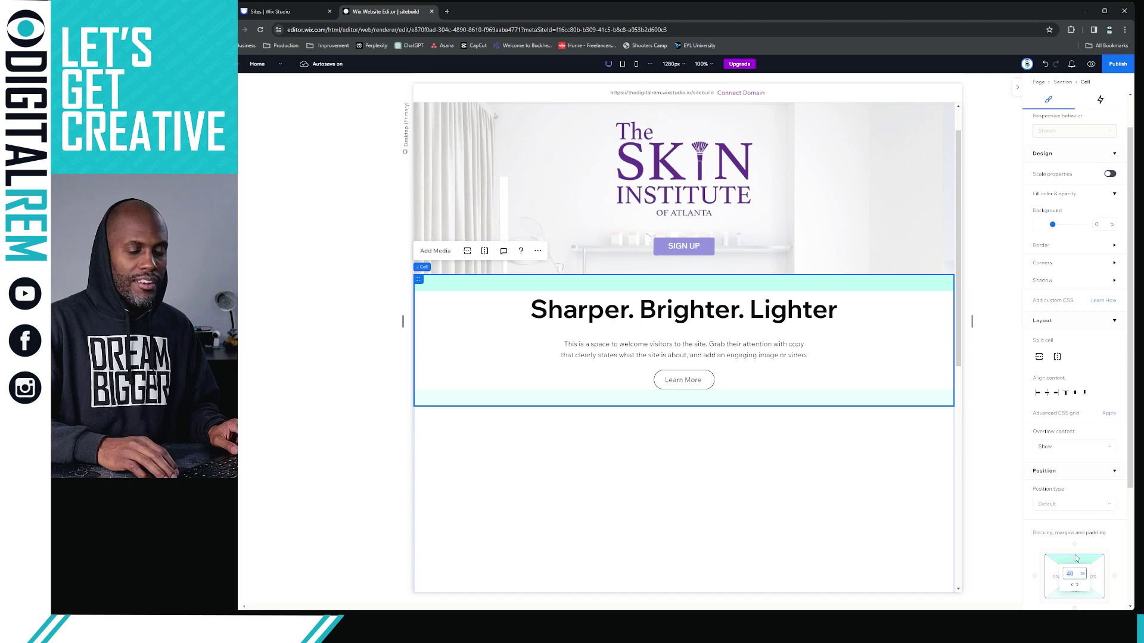
{"action": "type", "text": "0"}
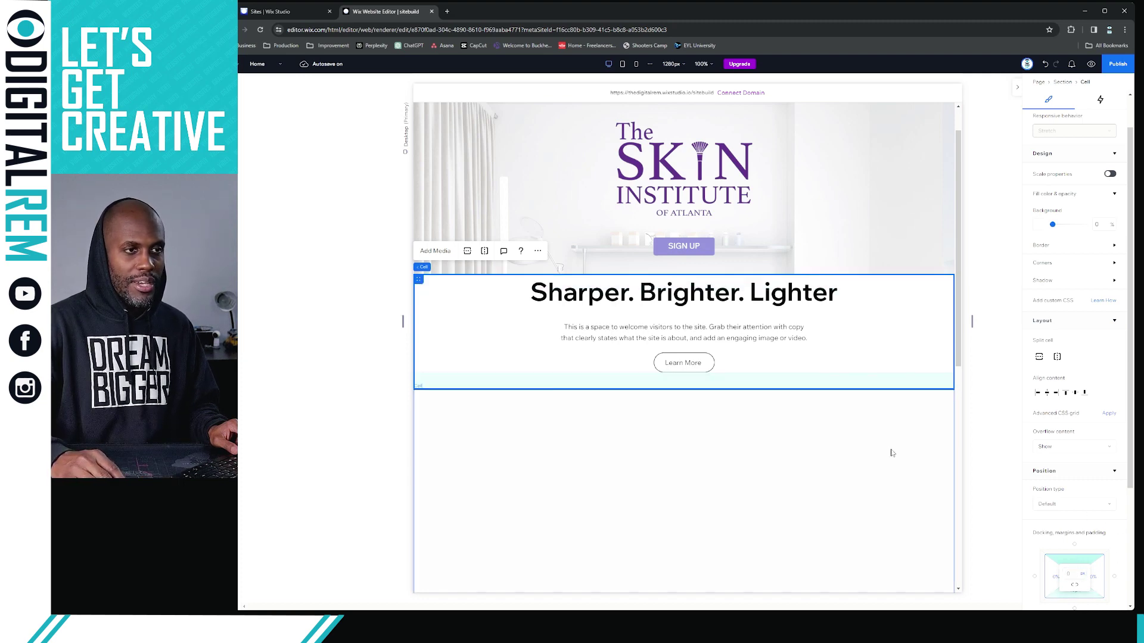
{"action": "scroll", "coordinate": [1090, 507], "scroll_direction": "down", "scroll_amount": 1}
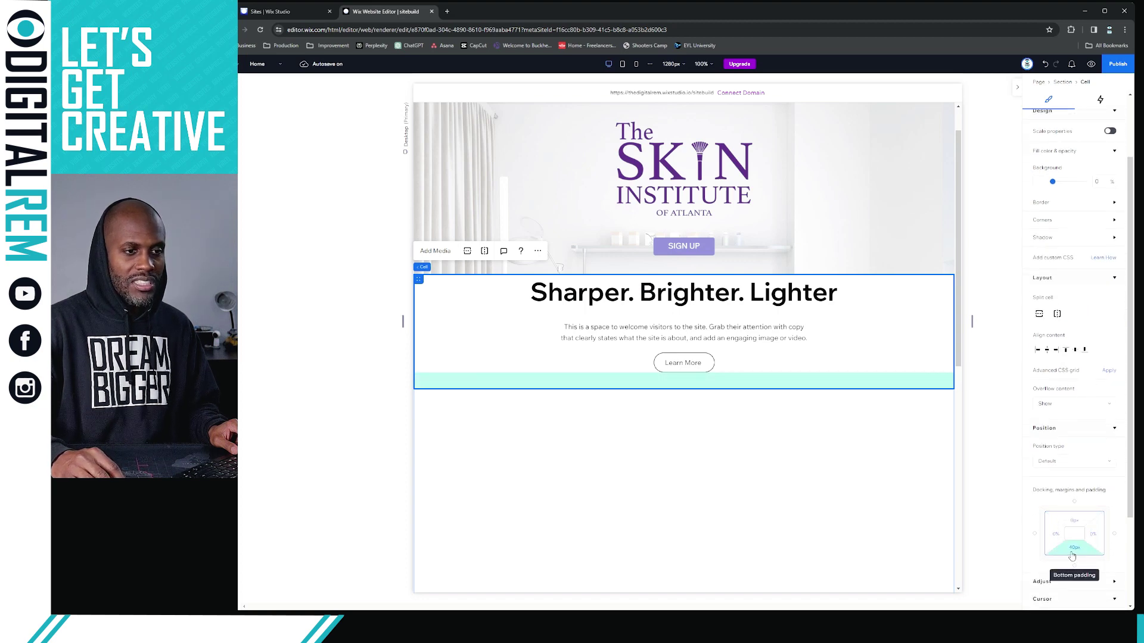
{"action": "left_click", "coordinate": [1078, 553]}
{"action": "type", "text": "0"}
{"action": "left_click", "coordinate": [1061, 519]}
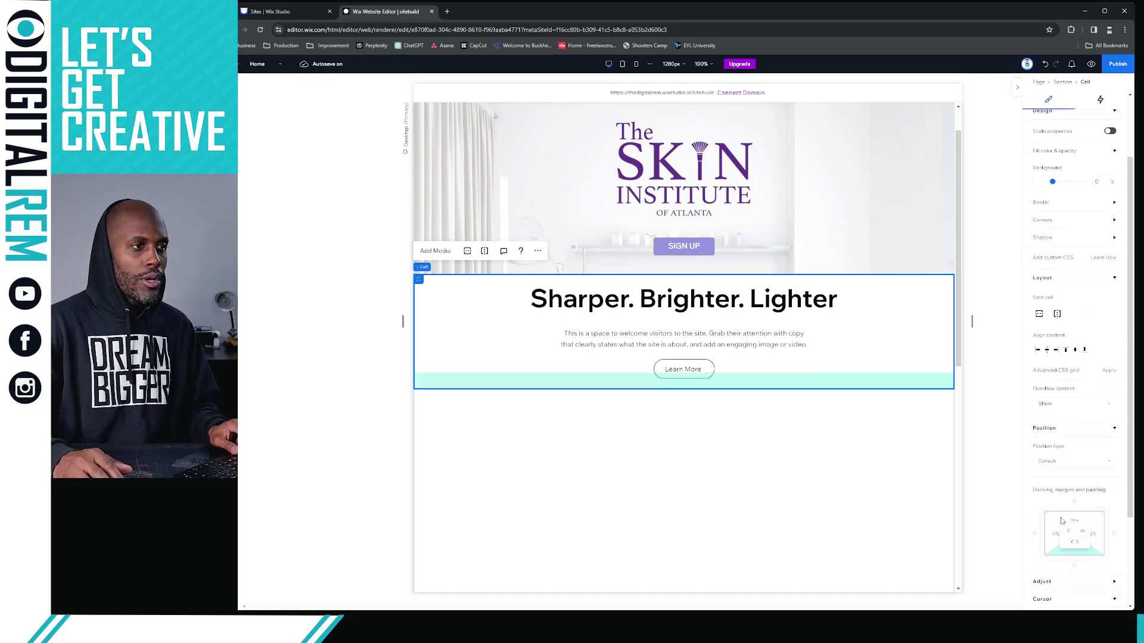
- Nudge the heading text stack slightly up and tighten the row's lower edge to just beneath the Learn More button
{"action": "left_click", "coordinate": [790, 374]}
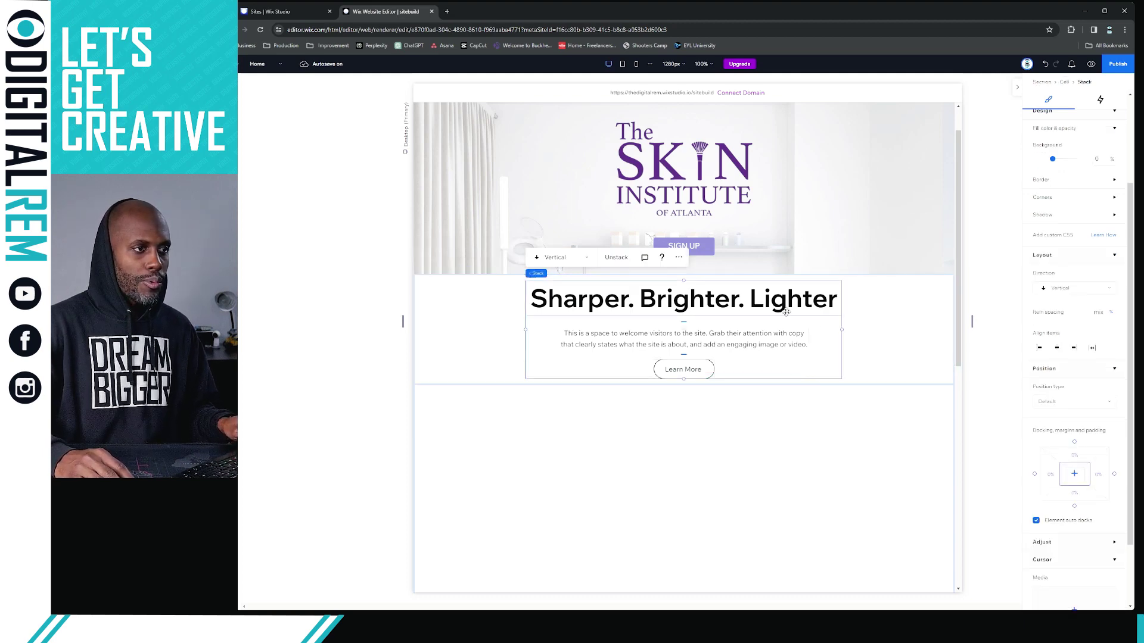
{"action": "left_click_drag", "start_coordinate": [780, 306], "coordinate": [781, 303]}
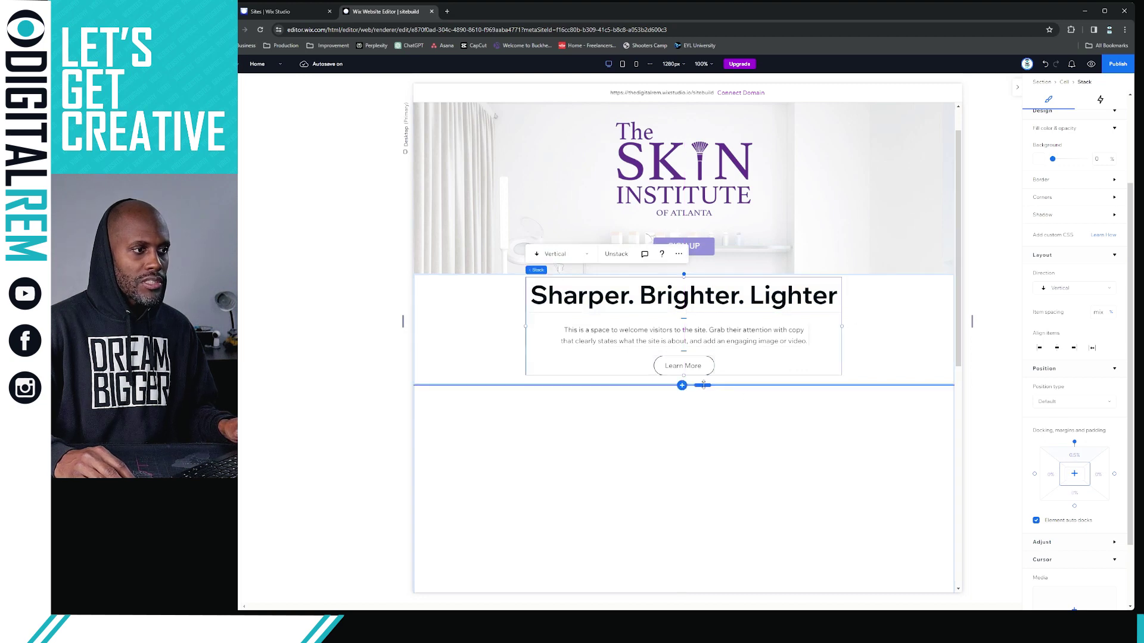
{"action": "left_click_drag", "start_coordinate": [704, 386], "coordinate": [705, 380]}
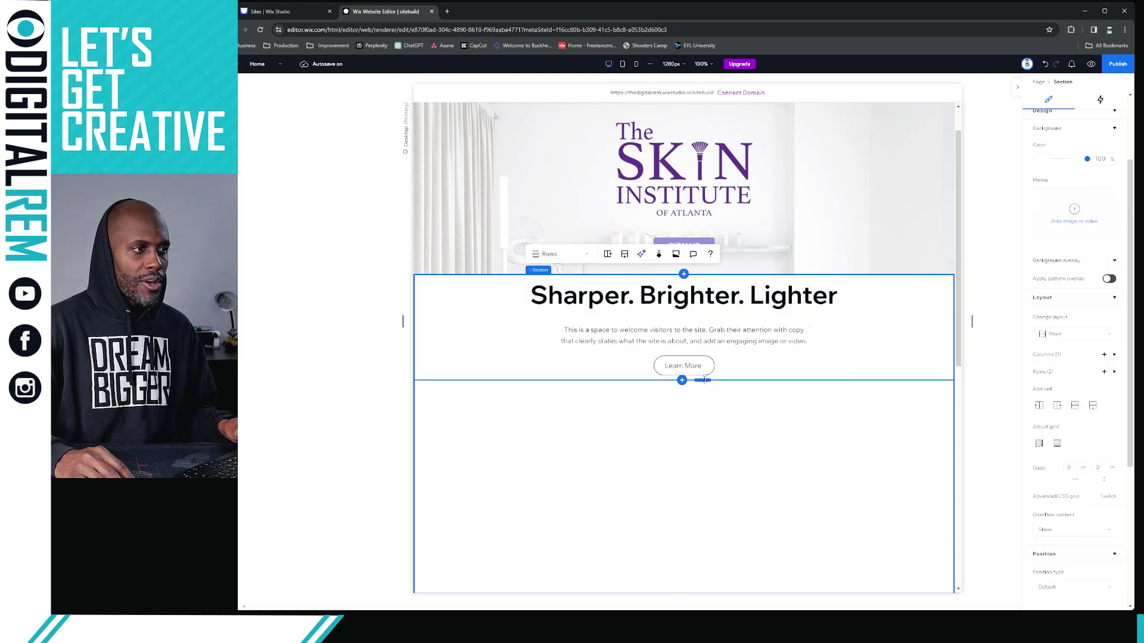
- Examine the properties of the empty lower cell, the heading cell and its text stack
{"action": "left_click", "coordinate": [834, 428]}
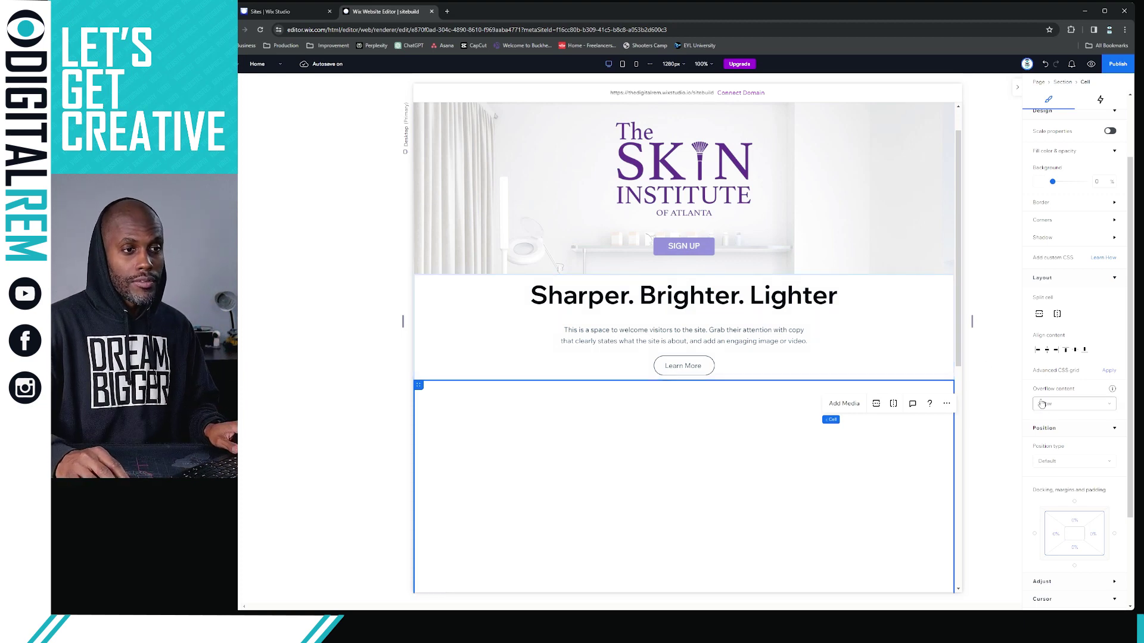
{"action": "scroll", "coordinate": [987, 350], "scroll_direction": "up", "scroll_amount": 1}
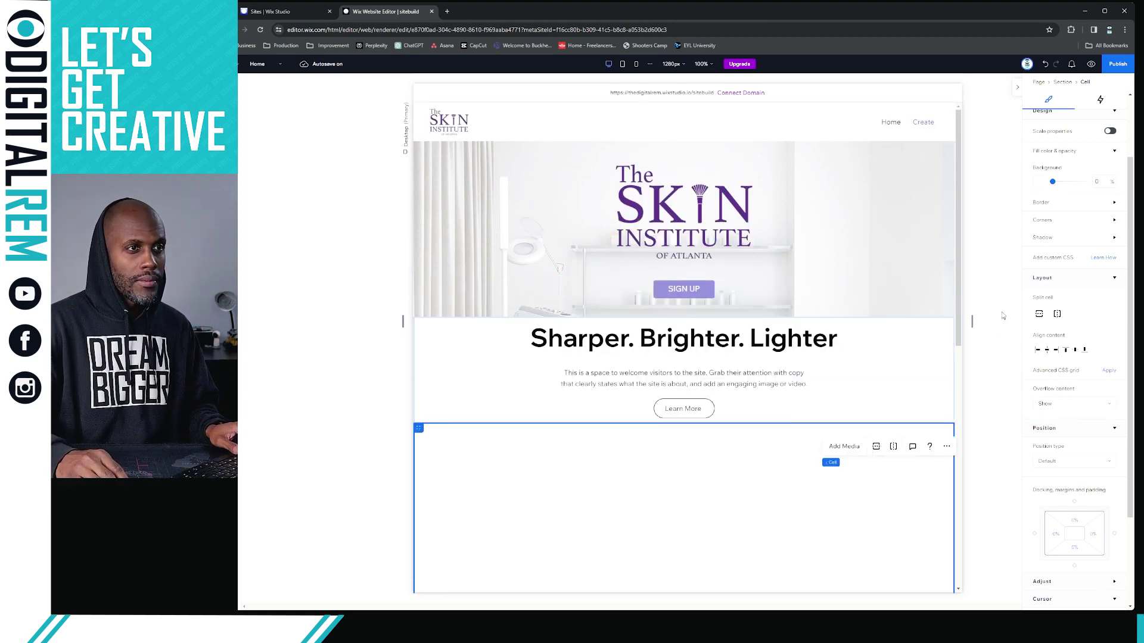
{"action": "scroll", "coordinate": [1047, 188], "scroll_direction": "up", "scroll_amount": 1}
{"action": "scroll", "coordinate": [1048, 187], "scroll_direction": "up", "scroll_amount": 1}
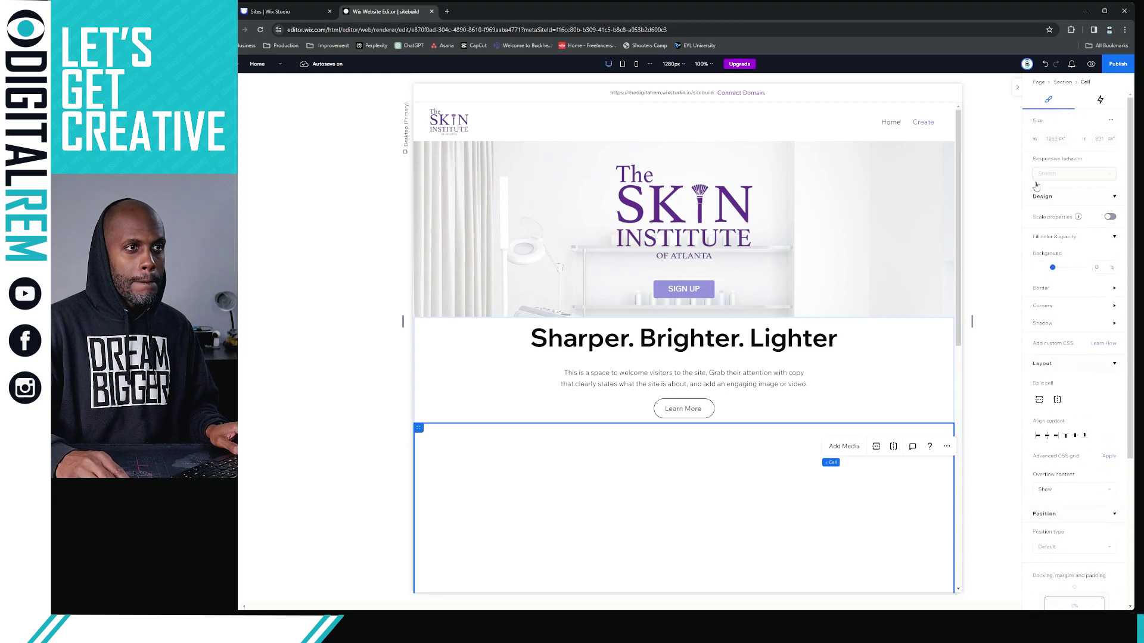
{"action": "left_click", "coordinate": [788, 361]}
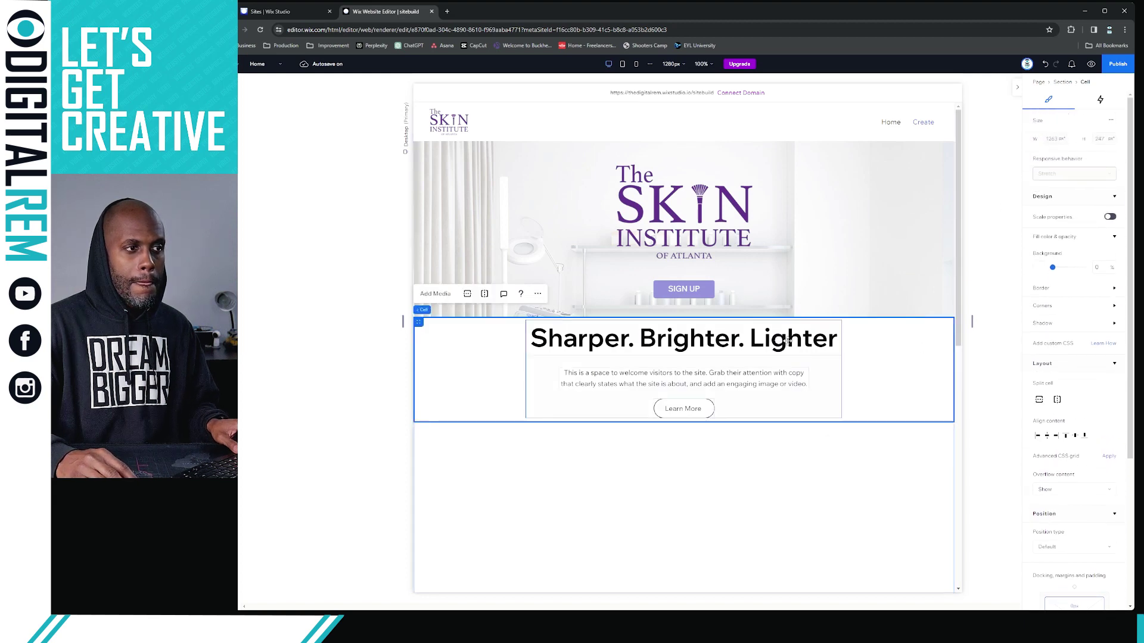
{"action": "left_click", "coordinate": [787, 341]}
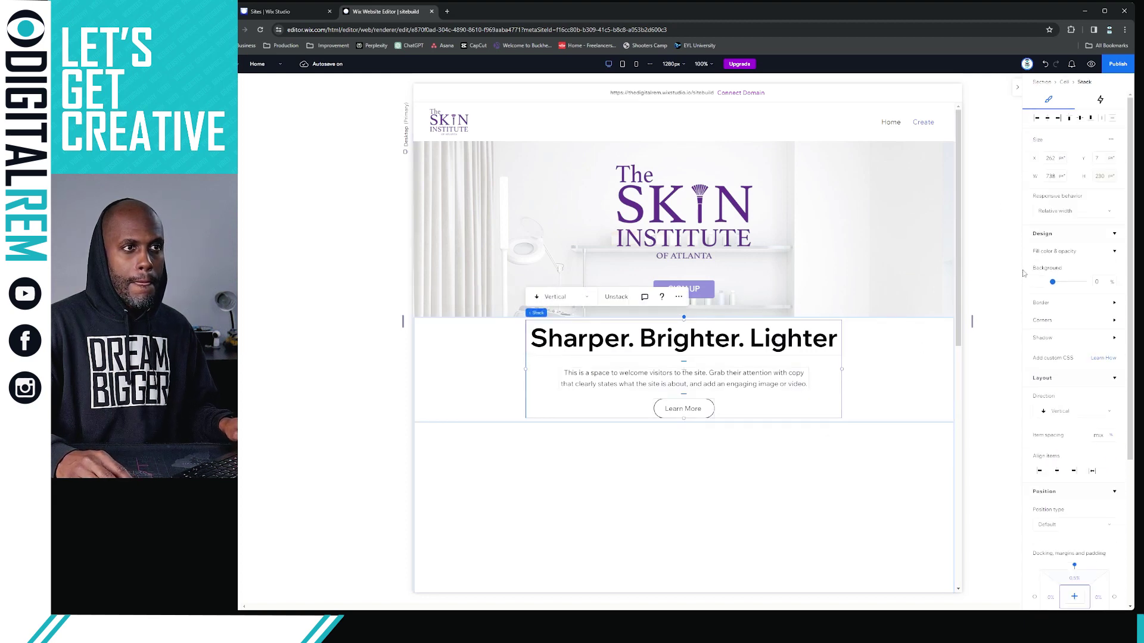
{"action": "left_click", "coordinate": [832, 495]}
{"action": "scroll", "coordinate": [611, 310], "scroll_direction": "down", "scroll_amount": 1}
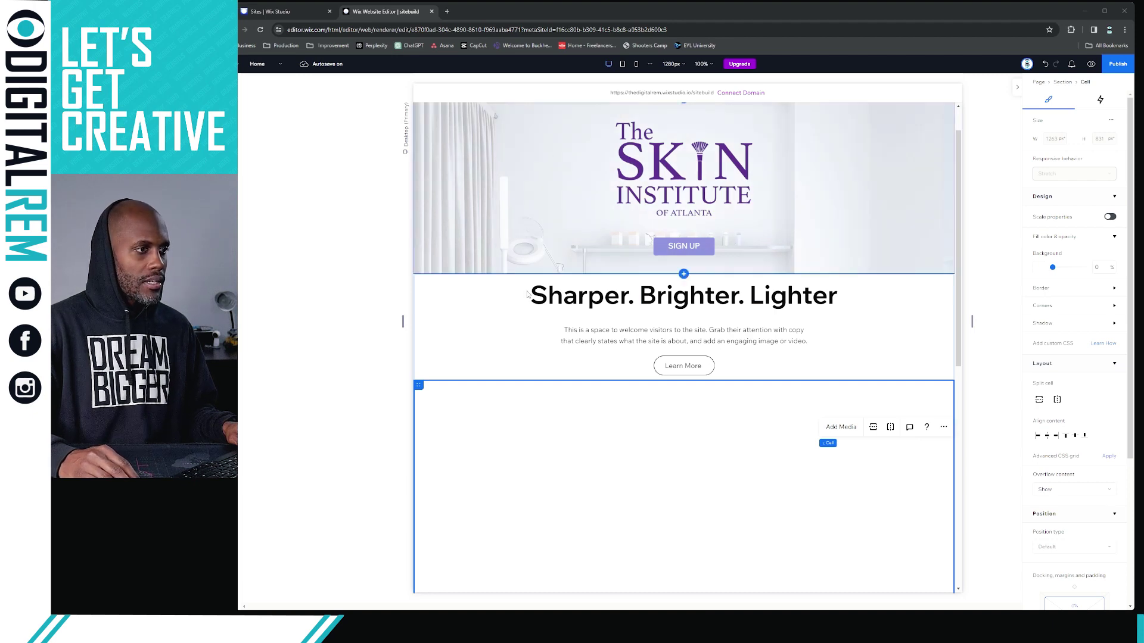
- Start the AI Text Creator for the "Sharper. Brighter. Lighter" heading and enter "esthetician school" as the business type
{"action": "left_click", "coordinate": [579, 290]}
{"action": "left_click", "coordinate": [596, 293]}
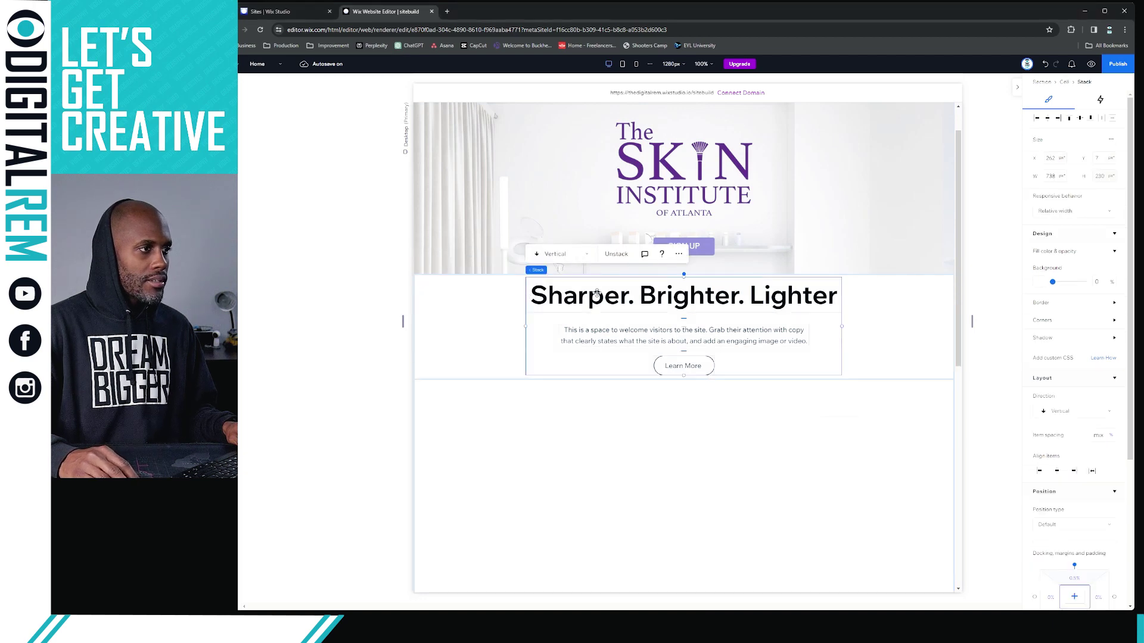
{"action": "double_click", "coordinate": [597, 295]}
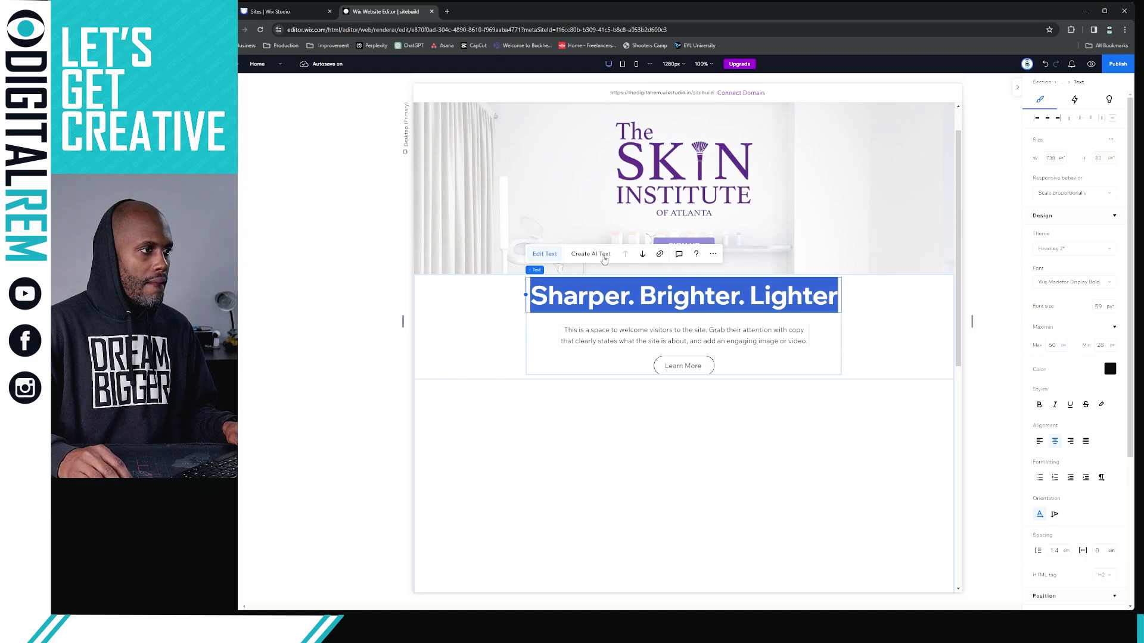
{"action": "left_click", "coordinate": [604, 257]}
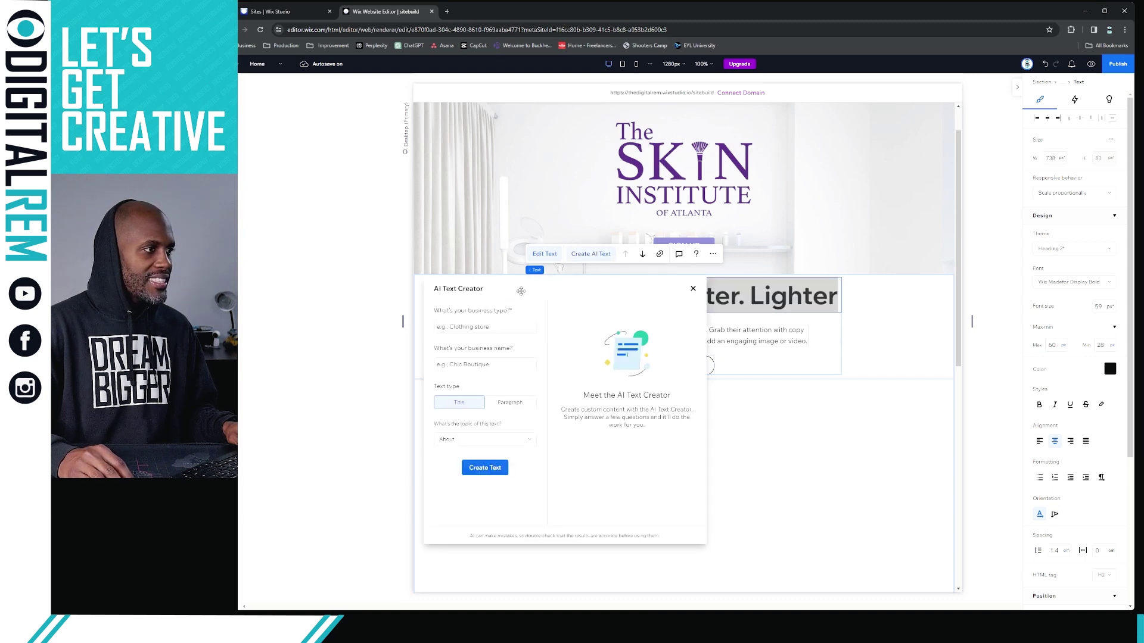
{"action": "left_click", "coordinate": [507, 325]}
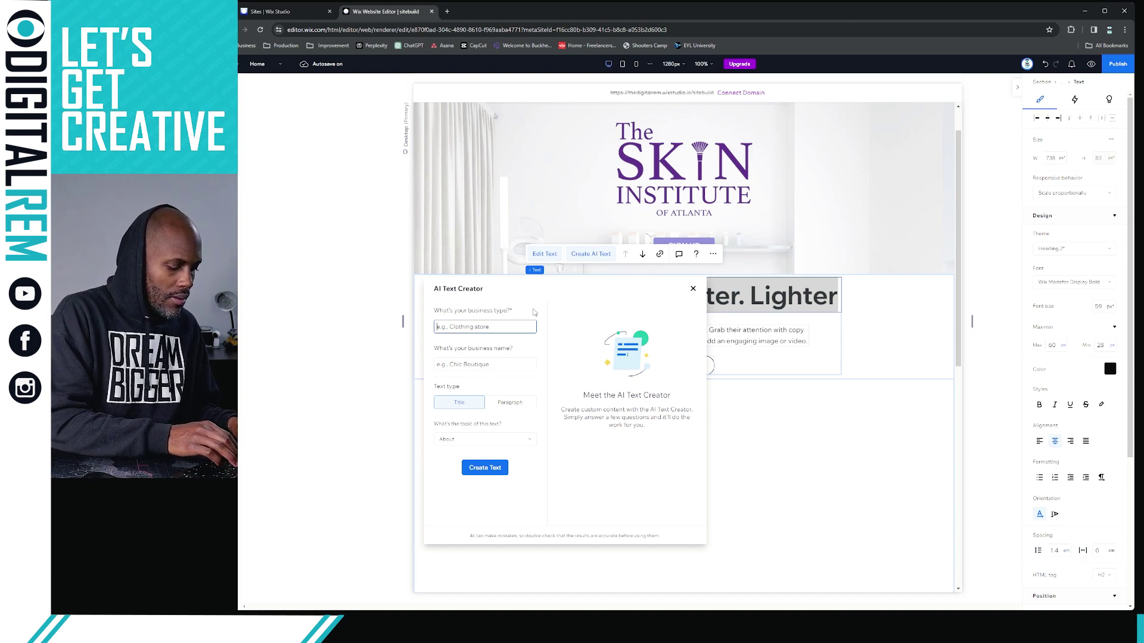
{"action": "type", "text": "E"}
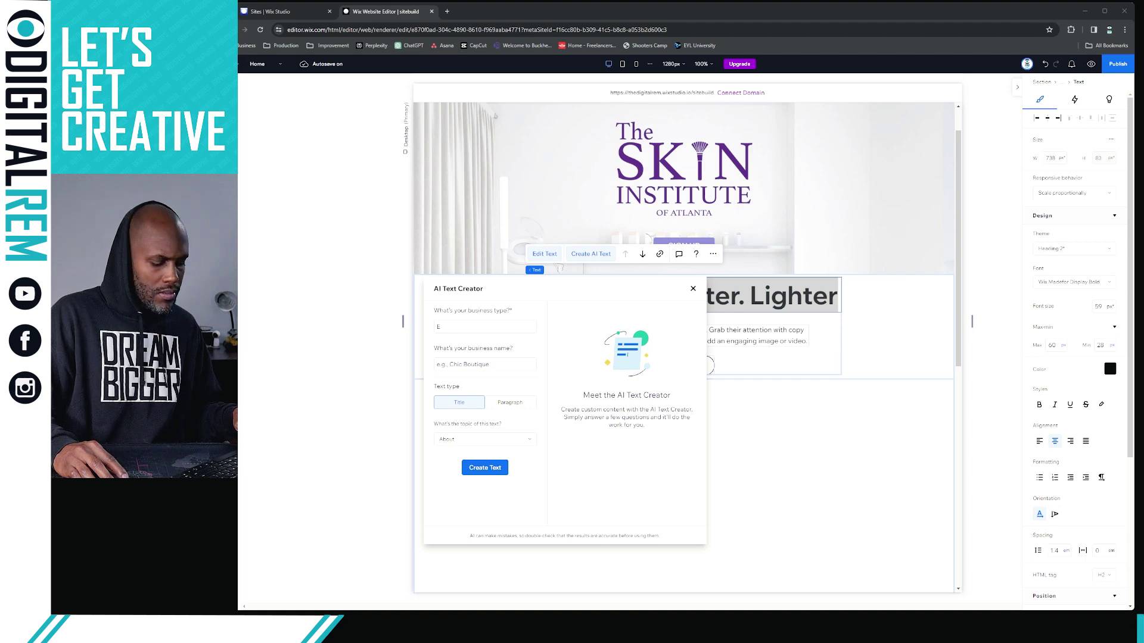
{"action": "left_click", "coordinate": [476, 328]}
{"action": "type", "text": "esthetician"}
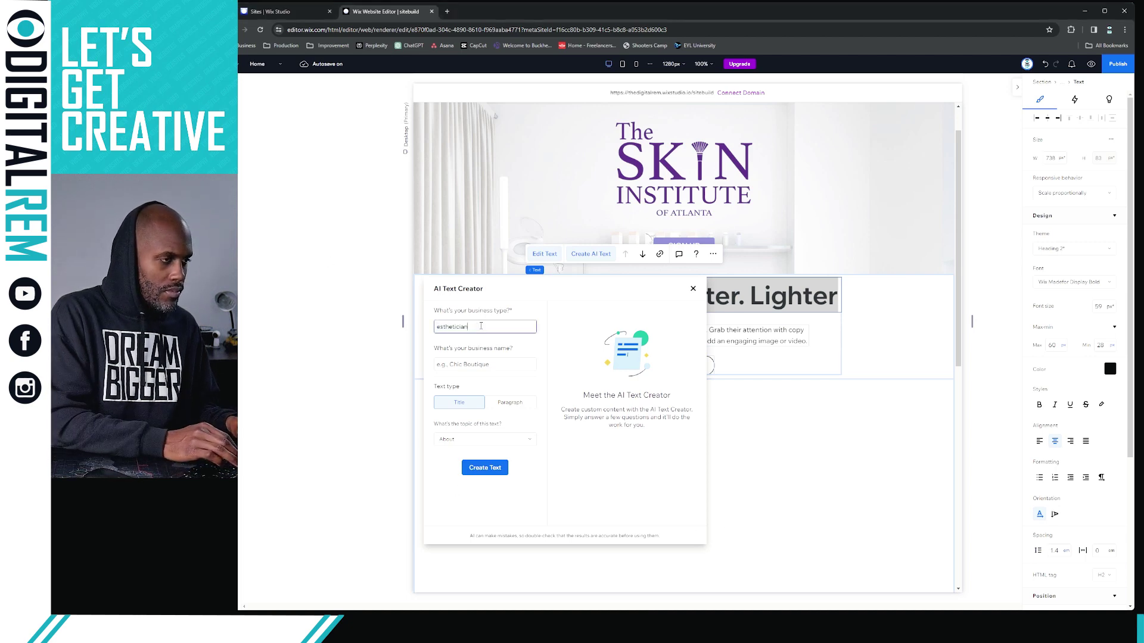
{"action": "type", "text": " school"}
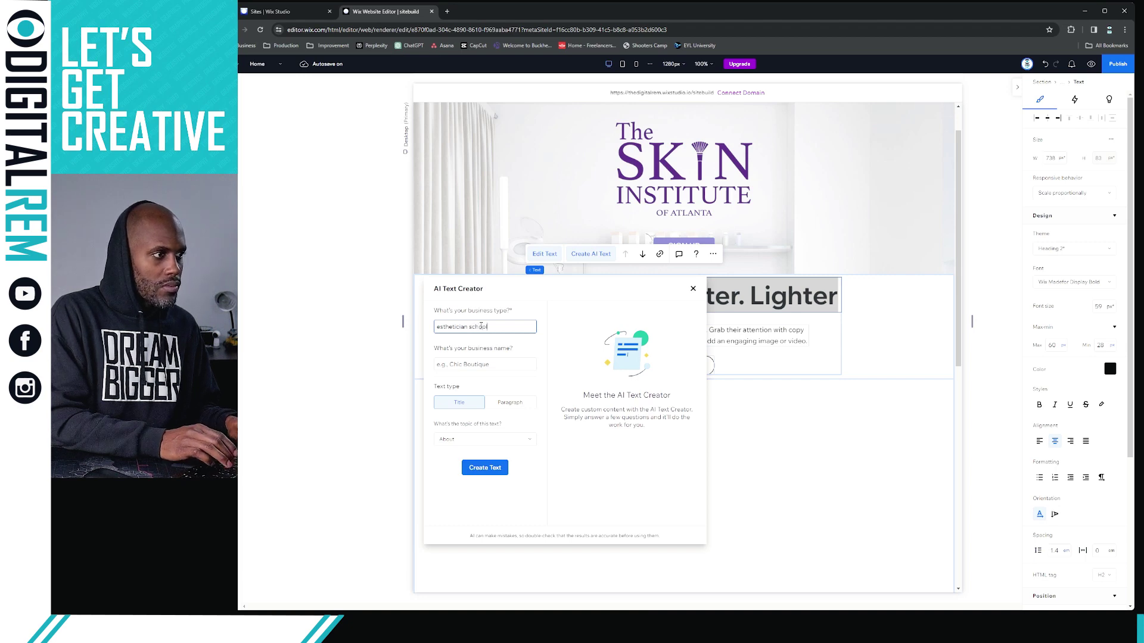
- Enter "Skin Institute odf Atlanta" as the business name in the AI Text Creator
{"action": "left_click", "coordinate": [511, 365]}
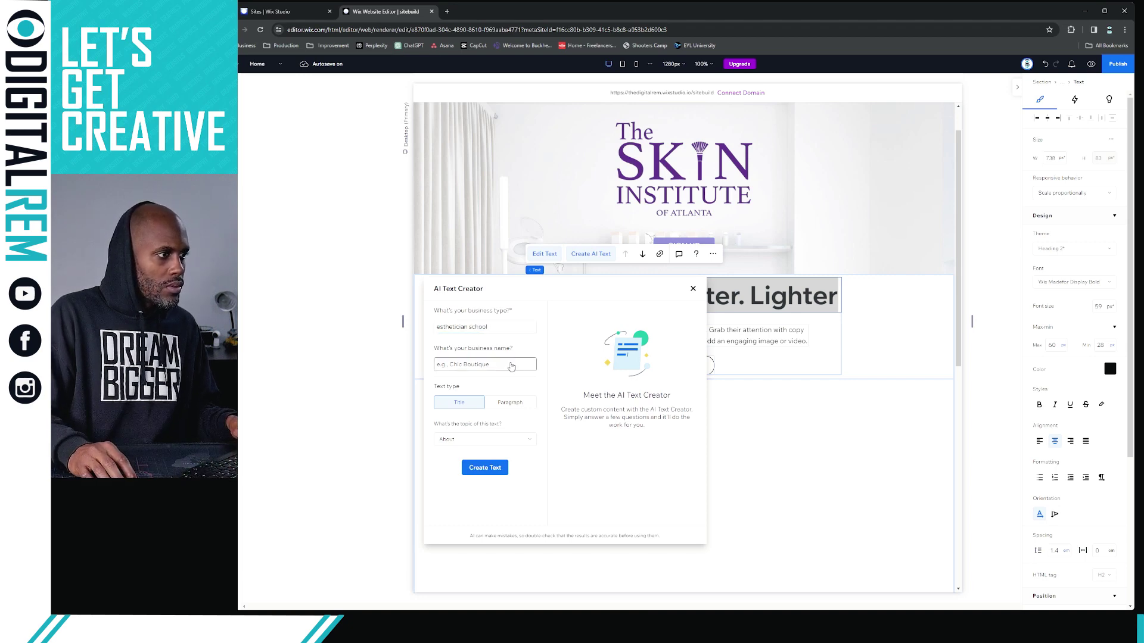
{"action": "left_click", "coordinate": [511, 364]}
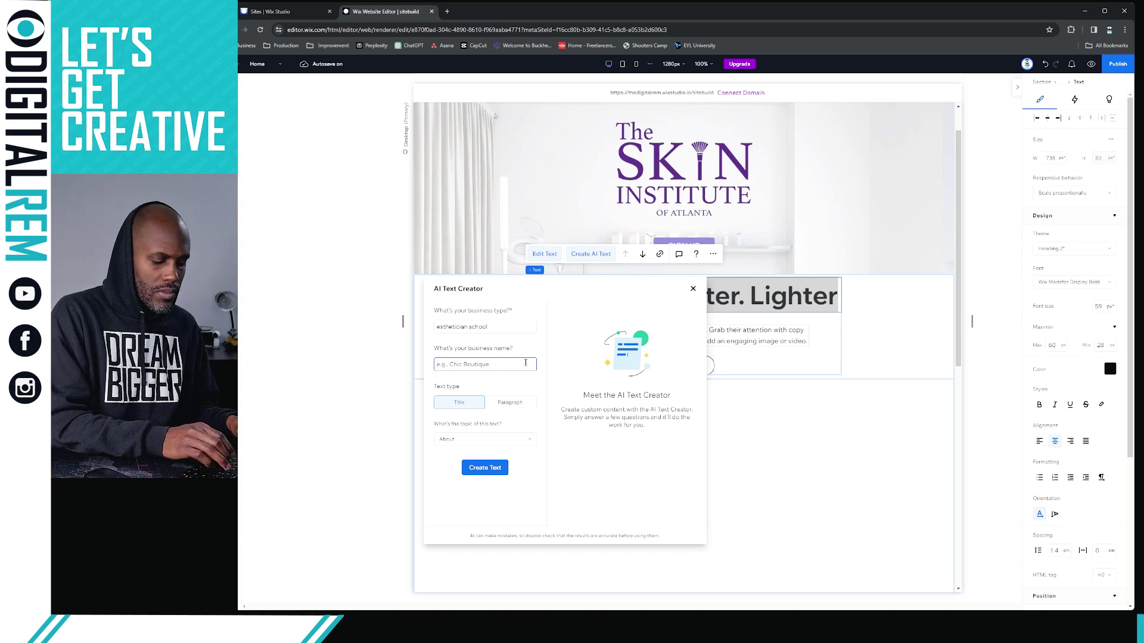
{"action": "type", "text": "i"}
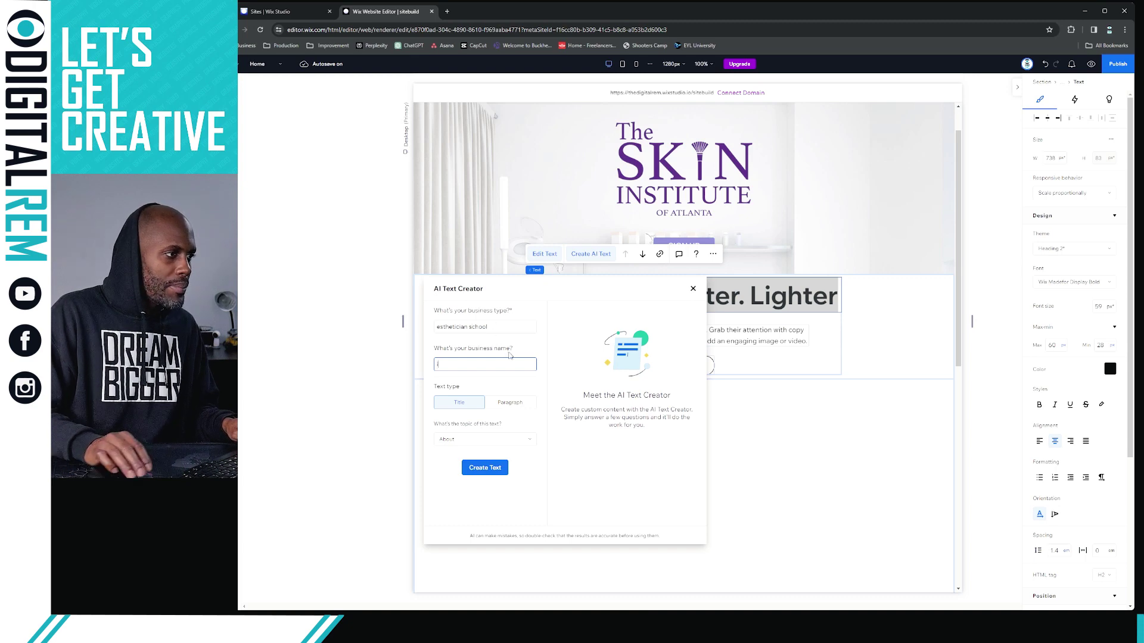
{"action": "key", "text": "BackSpace"}
{"action": "type", "text": "In"}
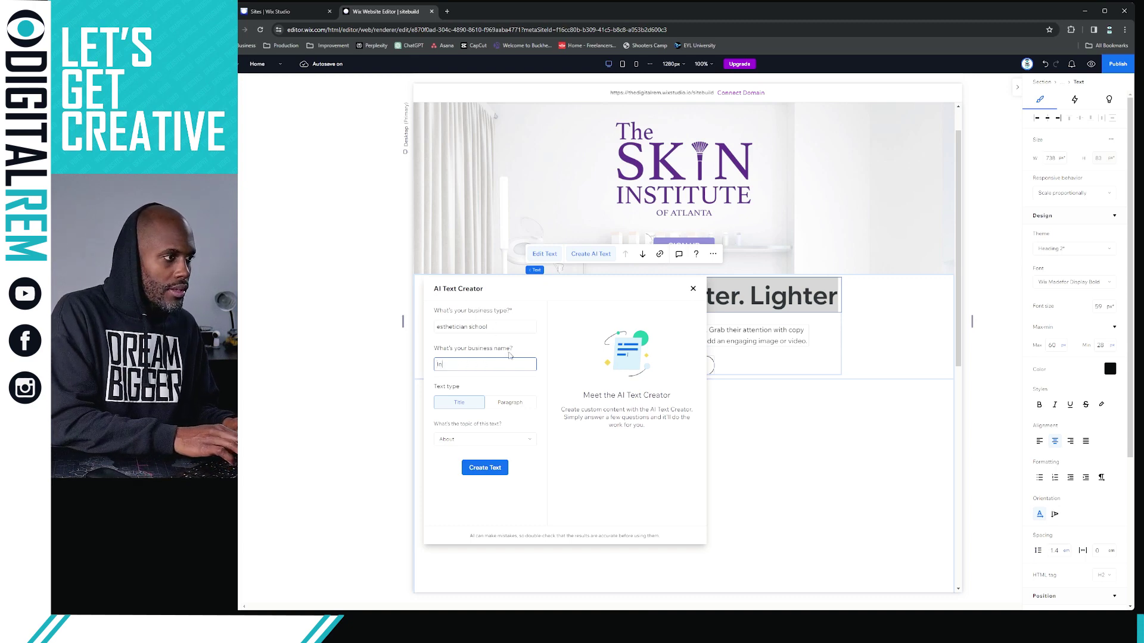
{"action": "key", "text": "BackSpace"}
{"action": "key", "text": "BackSpace"}
{"action": "type", "text": "Skin Institute odf Atlanta"}
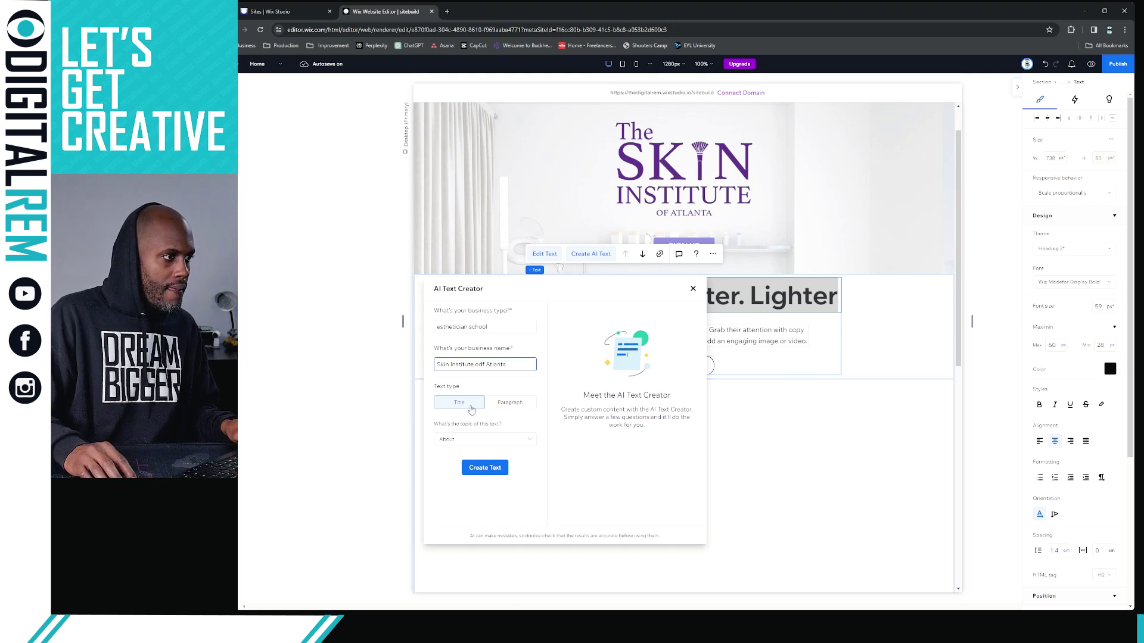
- Set the text topic to Welcome and generate the AI title options
{"action": "left_click", "coordinate": [474, 442]}
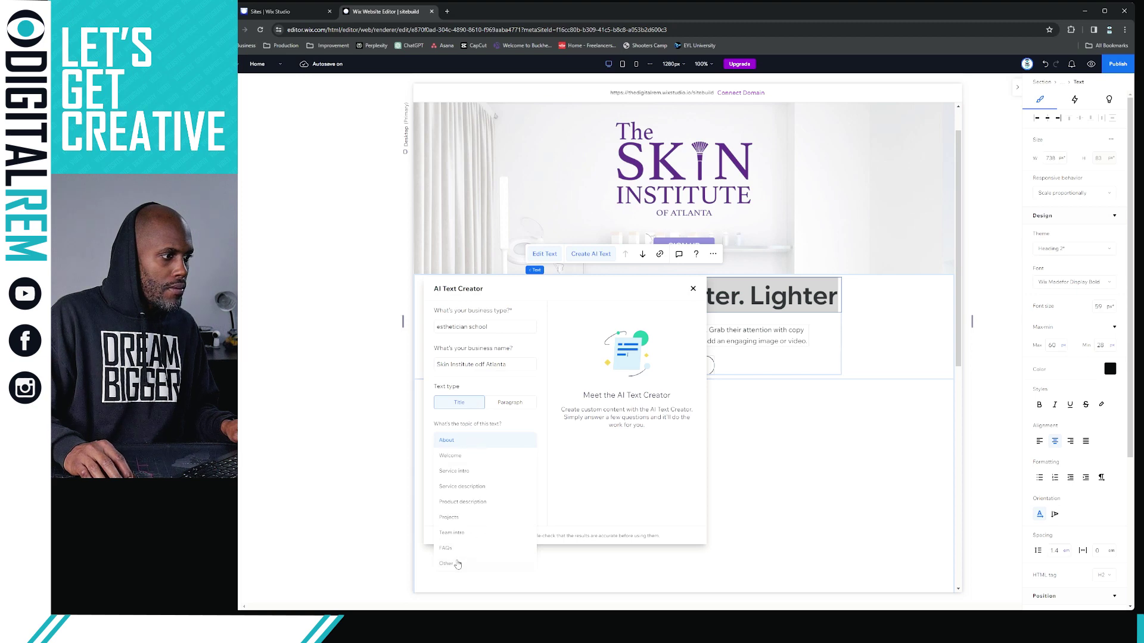
{"action": "left_click", "coordinate": [494, 460]}
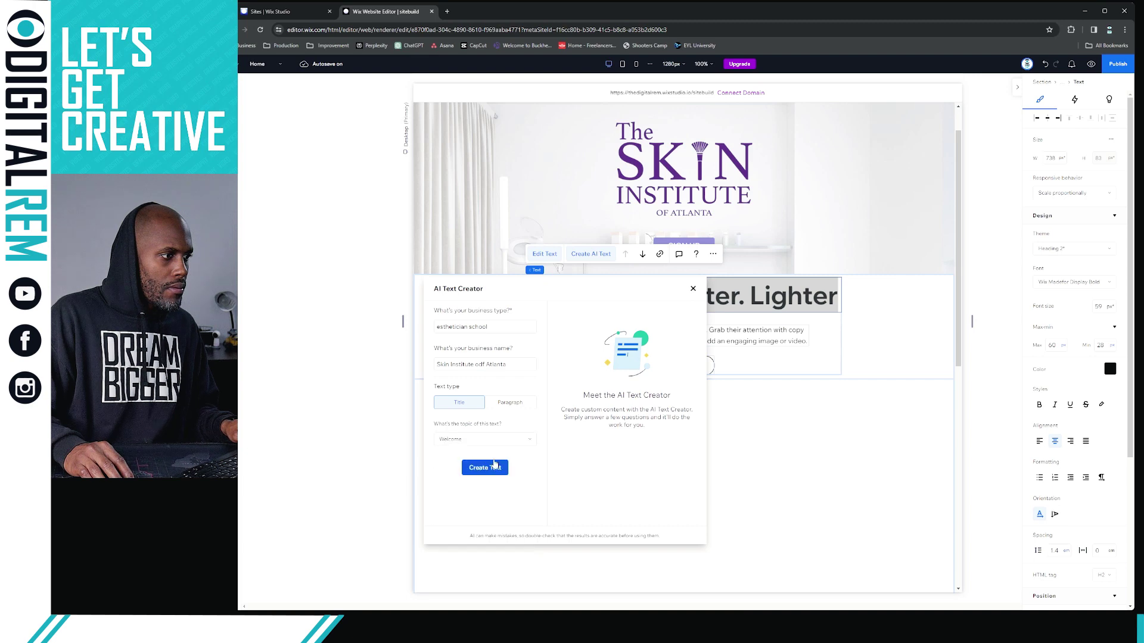
{"action": "left_click", "coordinate": [494, 468]}
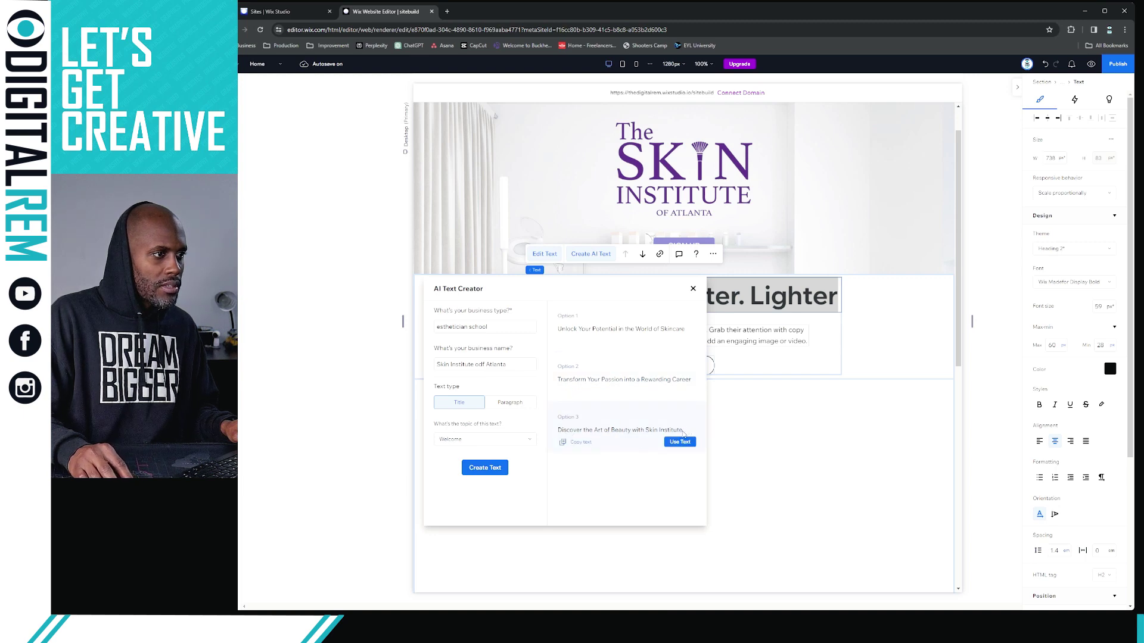
- Replace the "Sharper. Brighter. Lighter" heading text with the AI option "Discover the Art of Beauty with Skin Institute"
{"action": "left_click", "coordinate": [680, 441]}
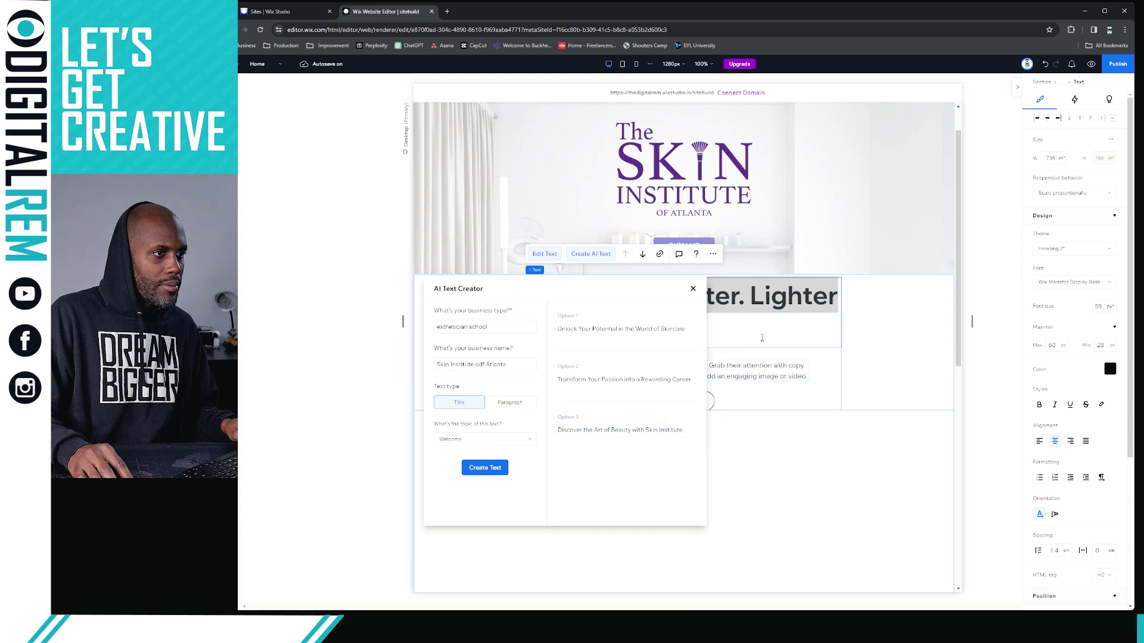
{"action": "left_click", "coordinate": [784, 304]}
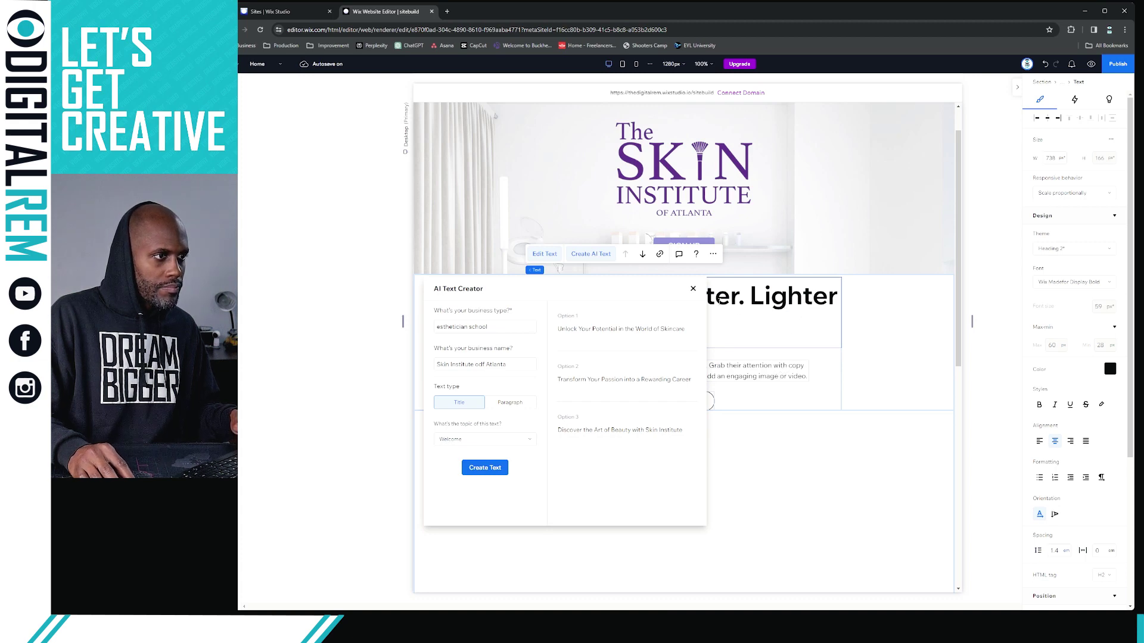
{"action": "left_click_drag", "start_coordinate": [670, 289], "coordinate": [514, 340]}
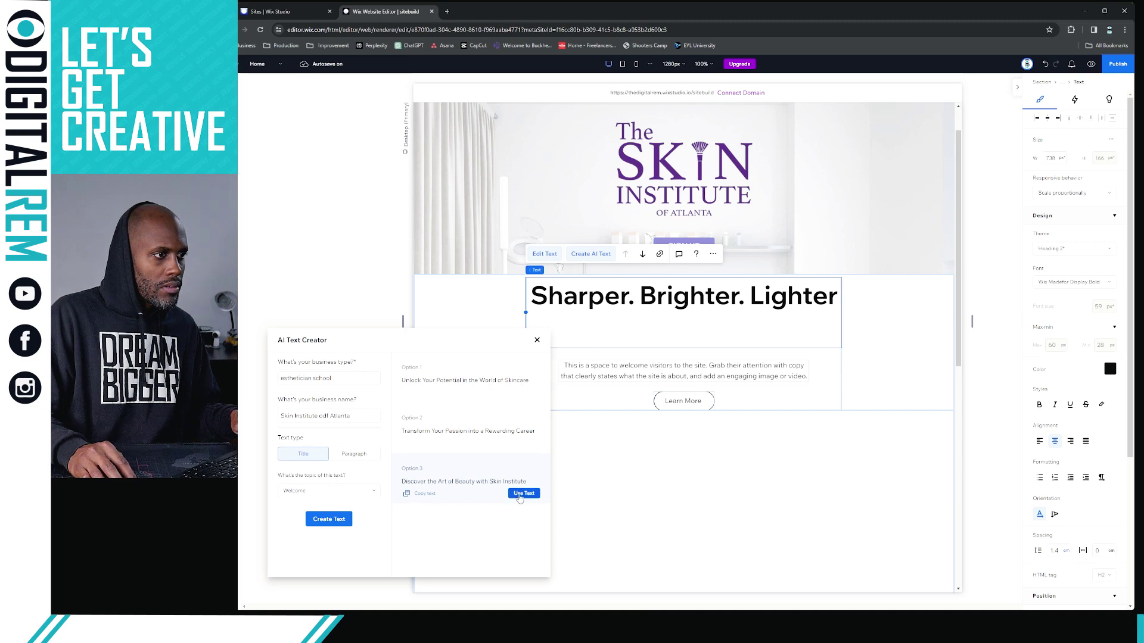
{"action": "left_click", "coordinate": [424, 494]}
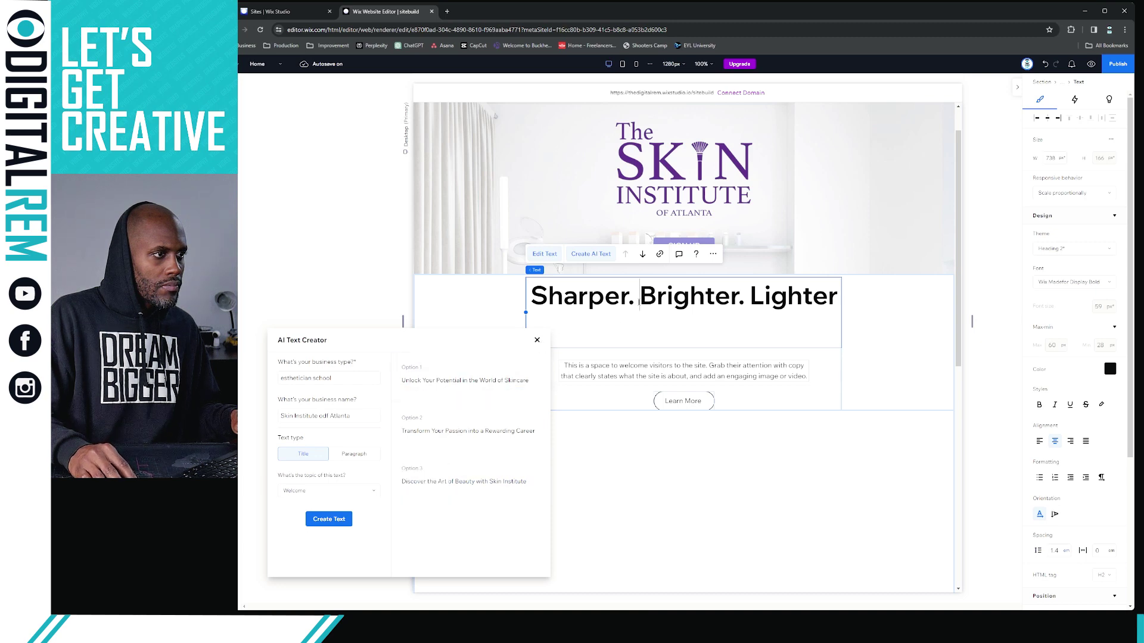
{"action": "key", "text": "ctrl+a"}
{"action": "key", "text": "ctrl+v"}
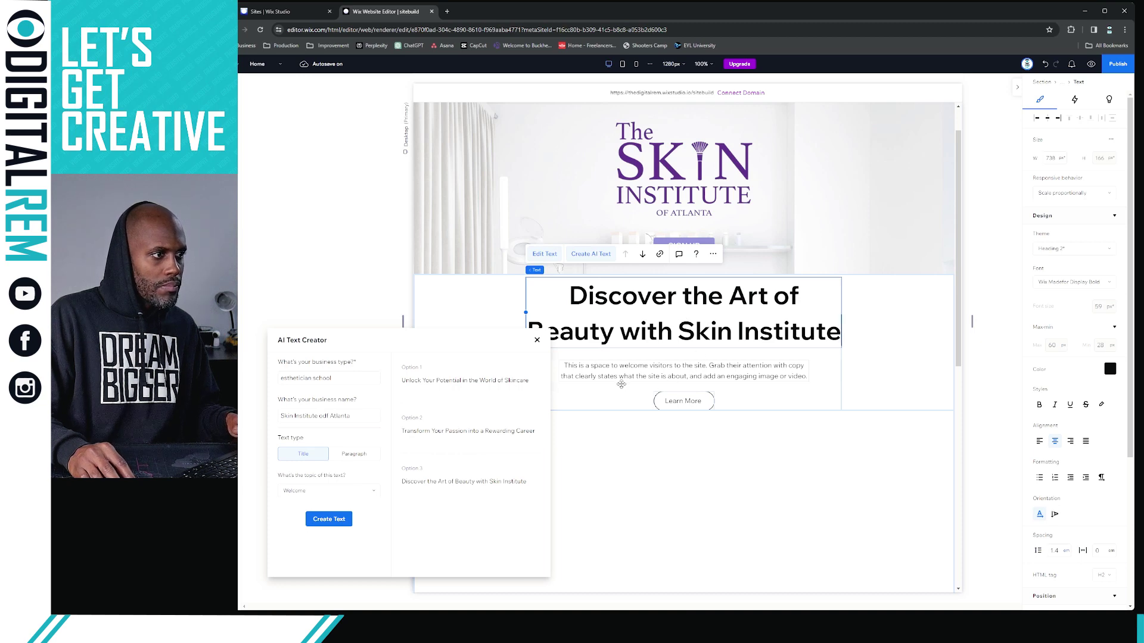
- Close the AI Text Creator and widen the heading text box on both sides to about 1143 px
{"action": "left_click", "coordinate": [697, 402]}
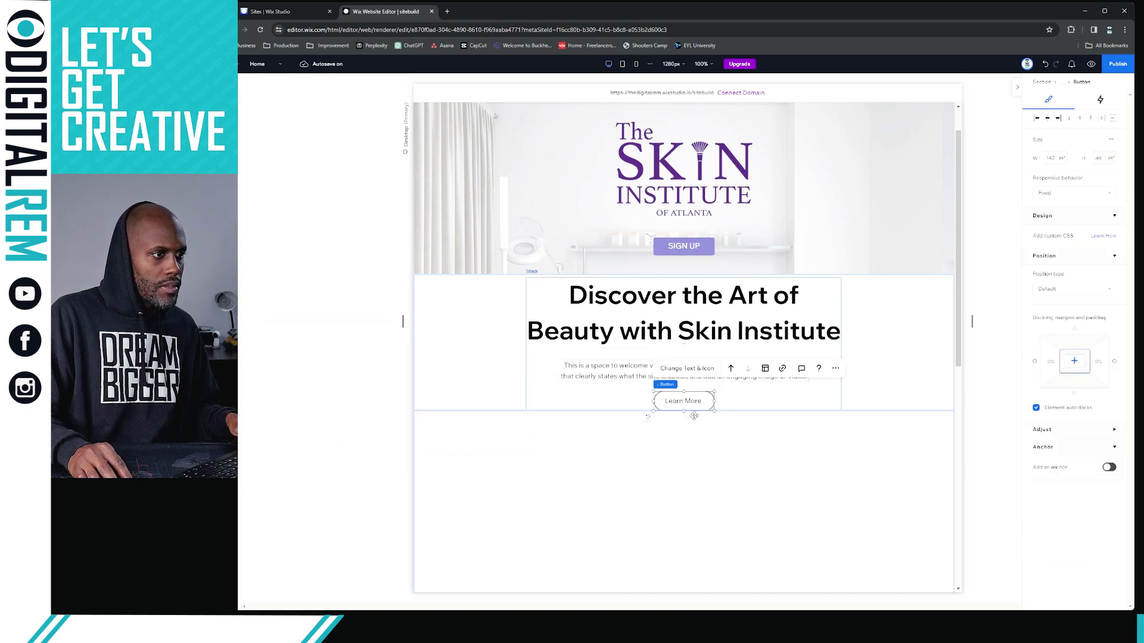
{"action": "left_click", "coordinate": [769, 314]}
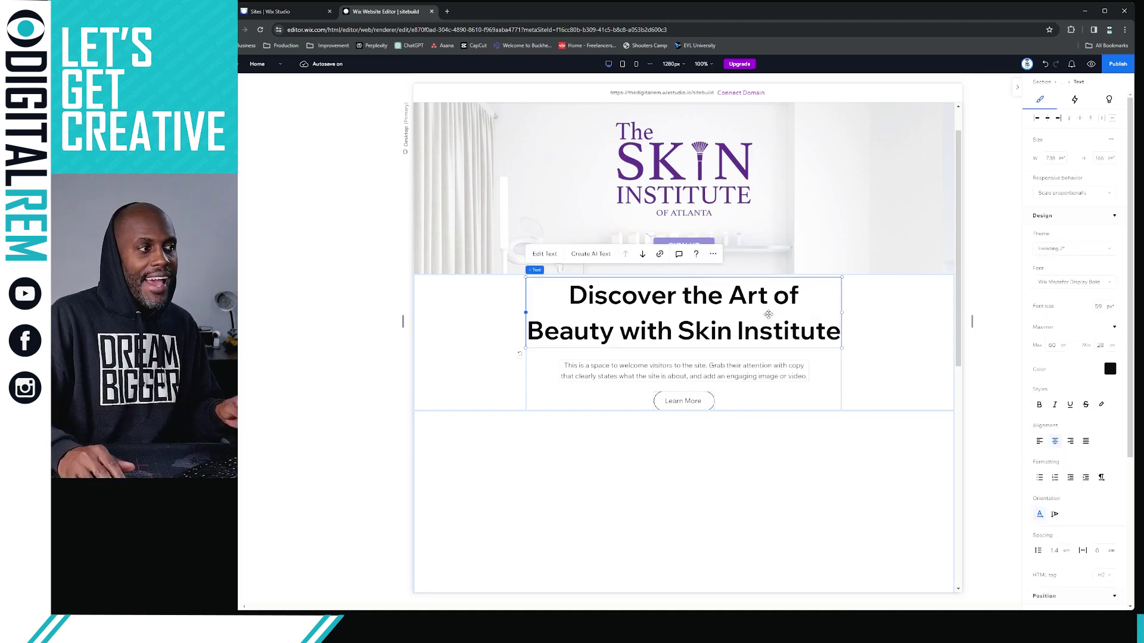
{"action": "left_click_drag", "start_coordinate": [842, 313], "coordinate": [919, 314]}
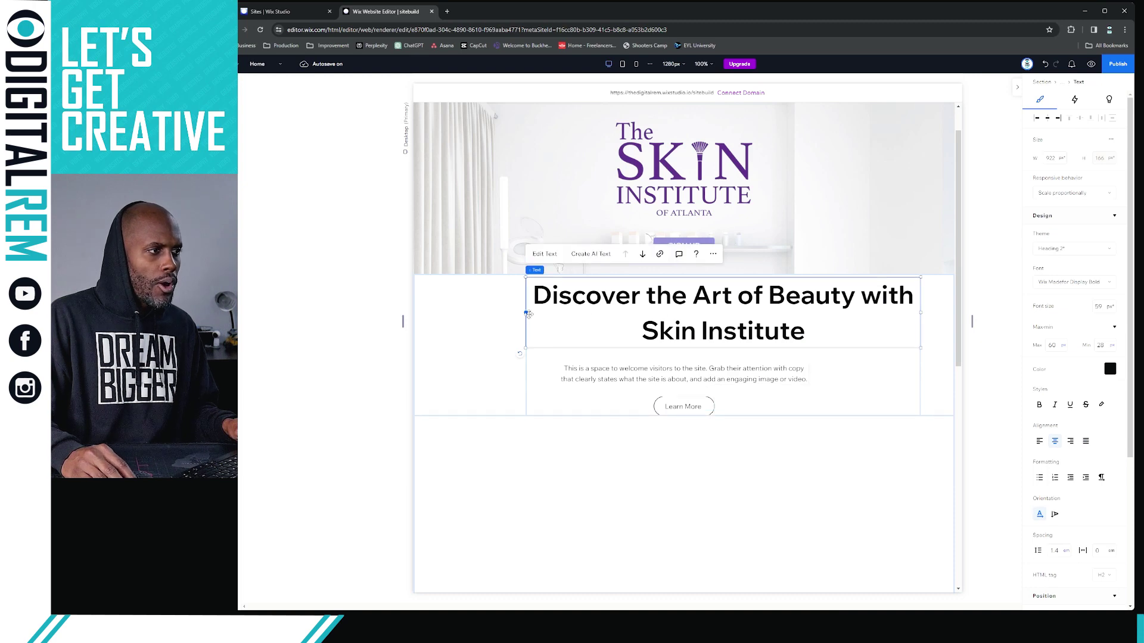
{"action": "left_click_drag", "start_coordinate": [525, 313], "coordinate": [434, 317]}
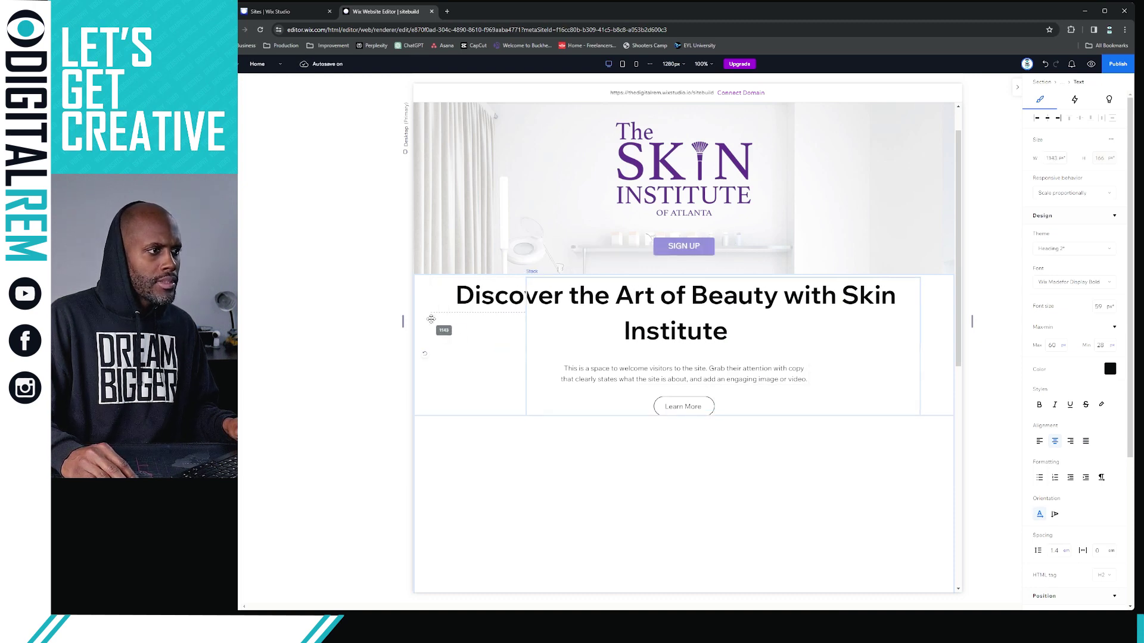
- Delete the welcome paragraph and the Learn More button below the heading
{"action": "left_click", "coordinate": [609, 376]}
{"action": "key", "text": "Delete"}
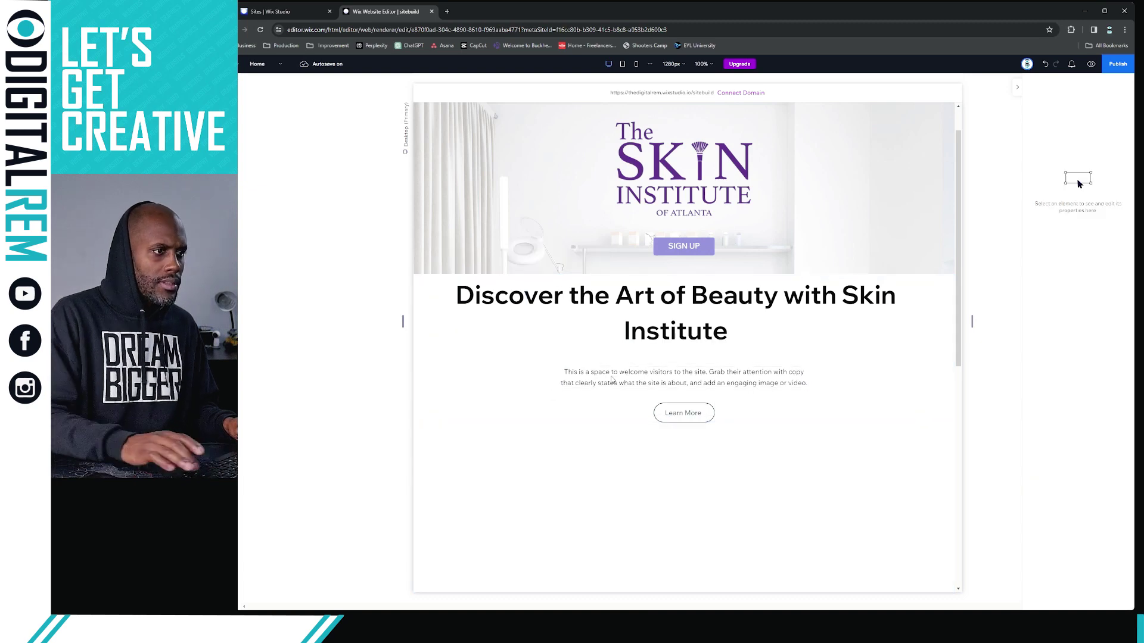
{"action": "left_click", "coordinate": [668, 376]}
{"action": "left_click", "coordinate": [671, 376]}
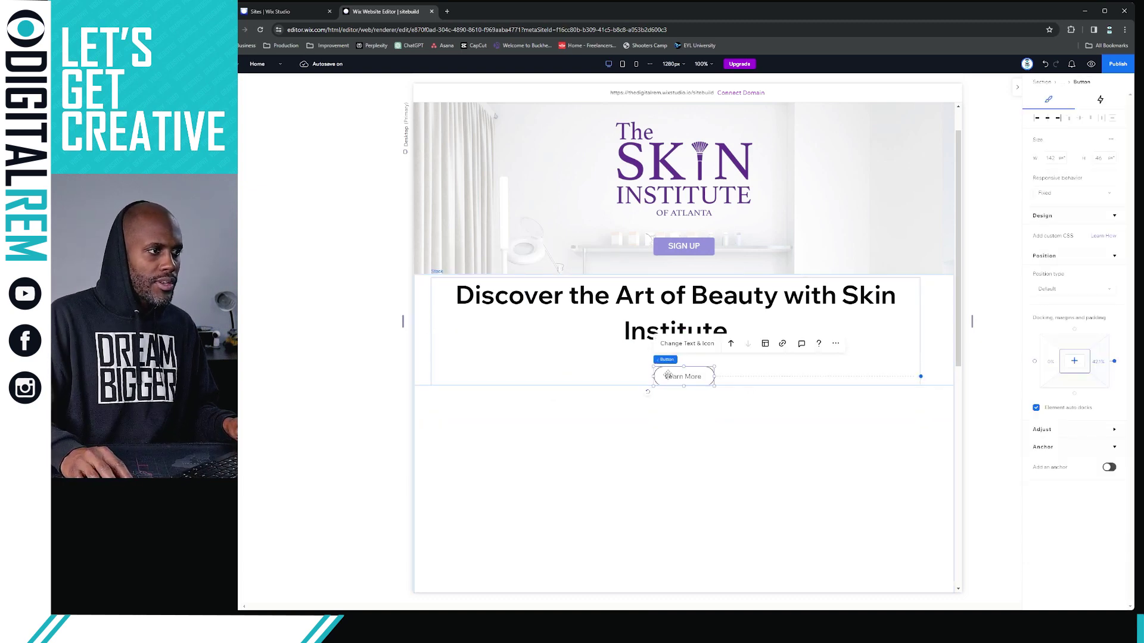
{"action": "key", "text": "Delete"}
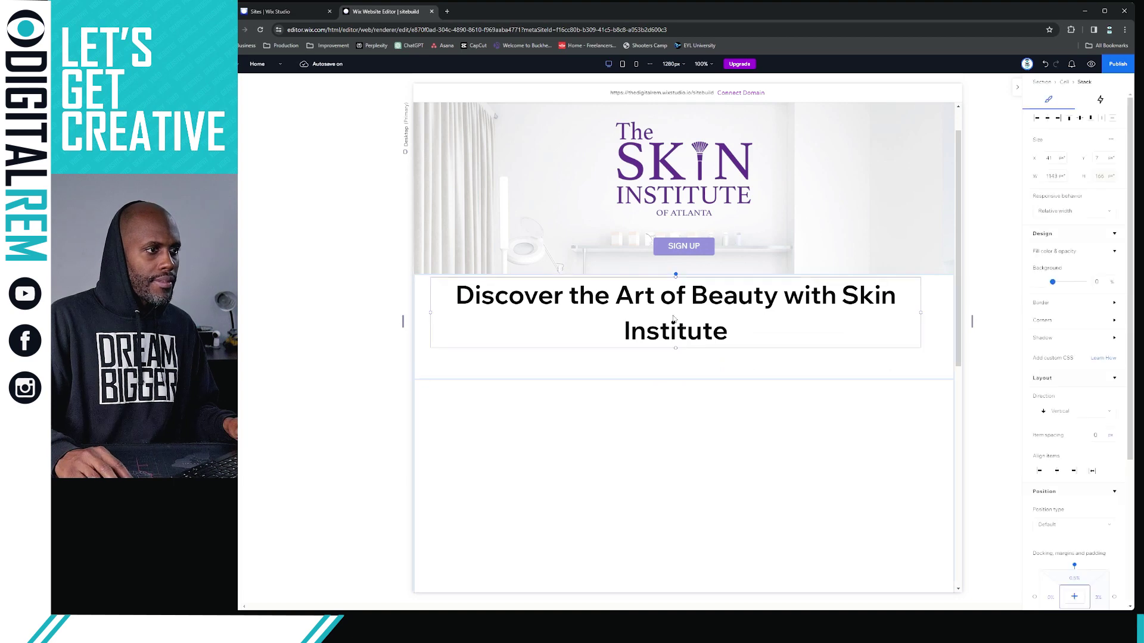
- Copy the "Discover the Art of Beauty with Skin Institute" heading and delete the cell that contains it
{"action": "left_click", "coordinate": [674, 329]}
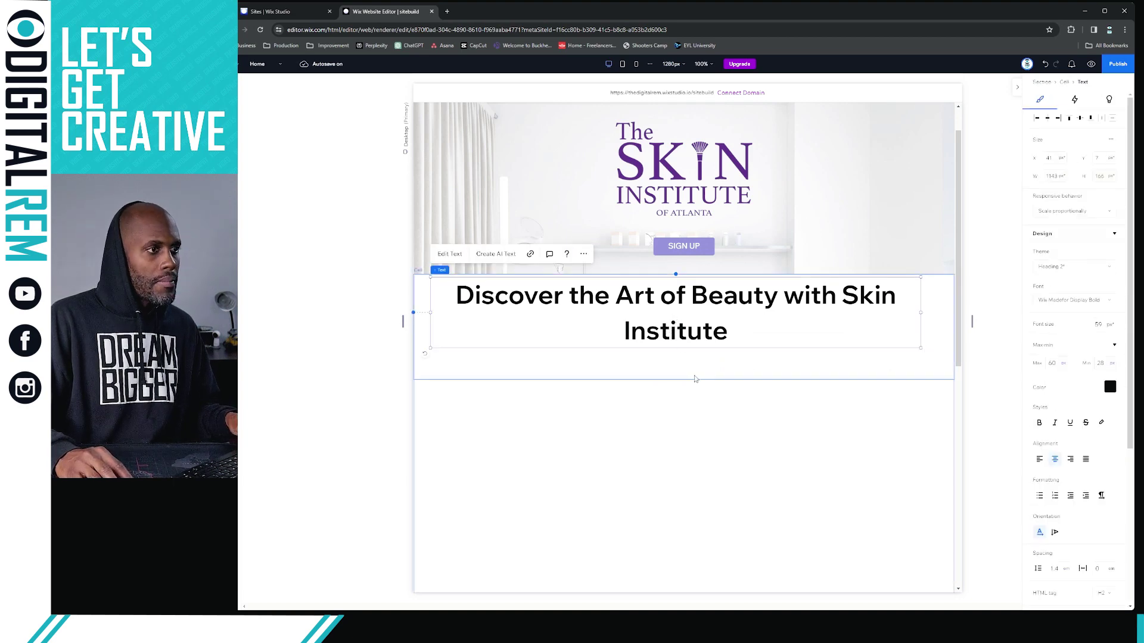
{"action": "left_click", "coordinate": [727, 369]}
{"action": "left_click", "coordinate": [726, 371]}
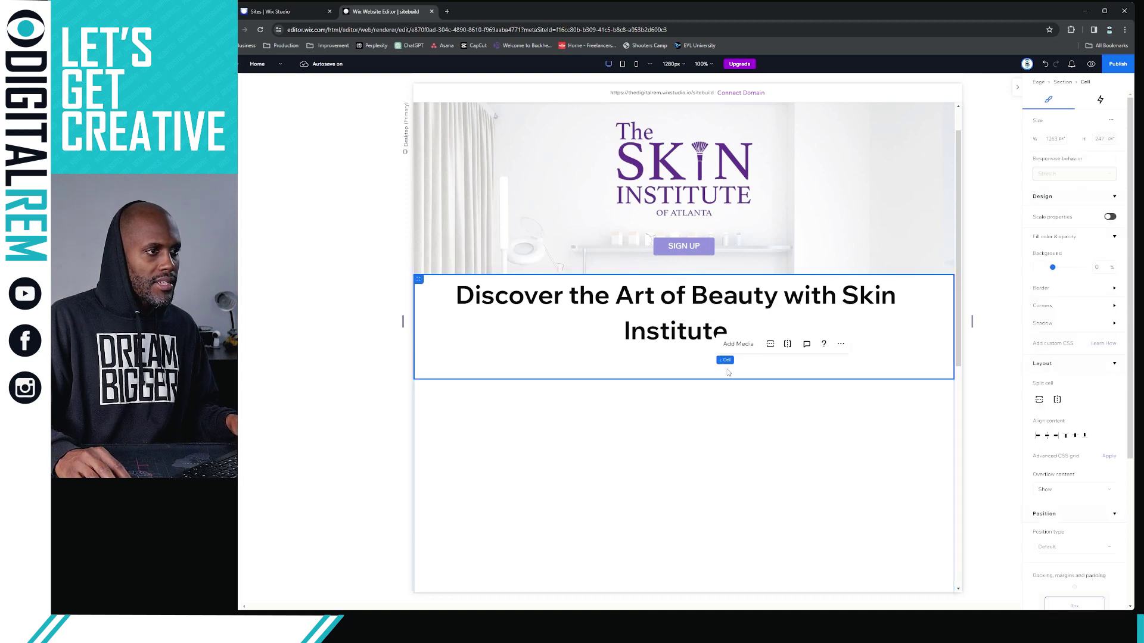
{"action": "key", "text": "Delete"}
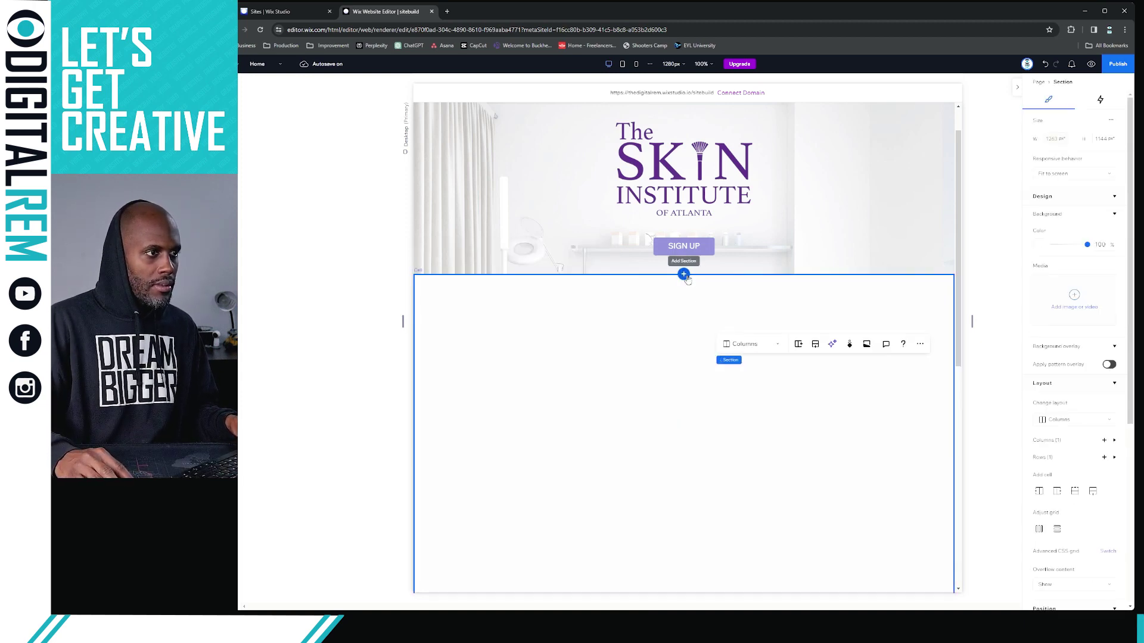
- Add a blank section directly below the hero and place the copied heading in it, about 17 px from its upper edge
{"action": "left_click", "coordinate": [684, 274]}
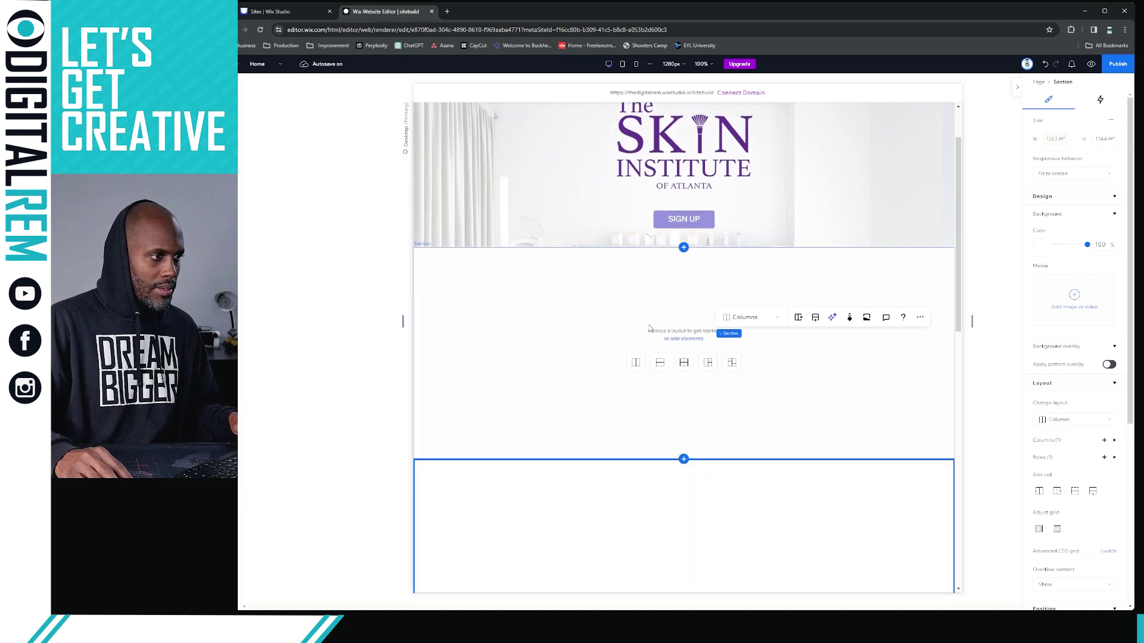
{"action": "left_click", "coordinate": [643, 320]}
{"action": "key", "text": "ctrl+v"}
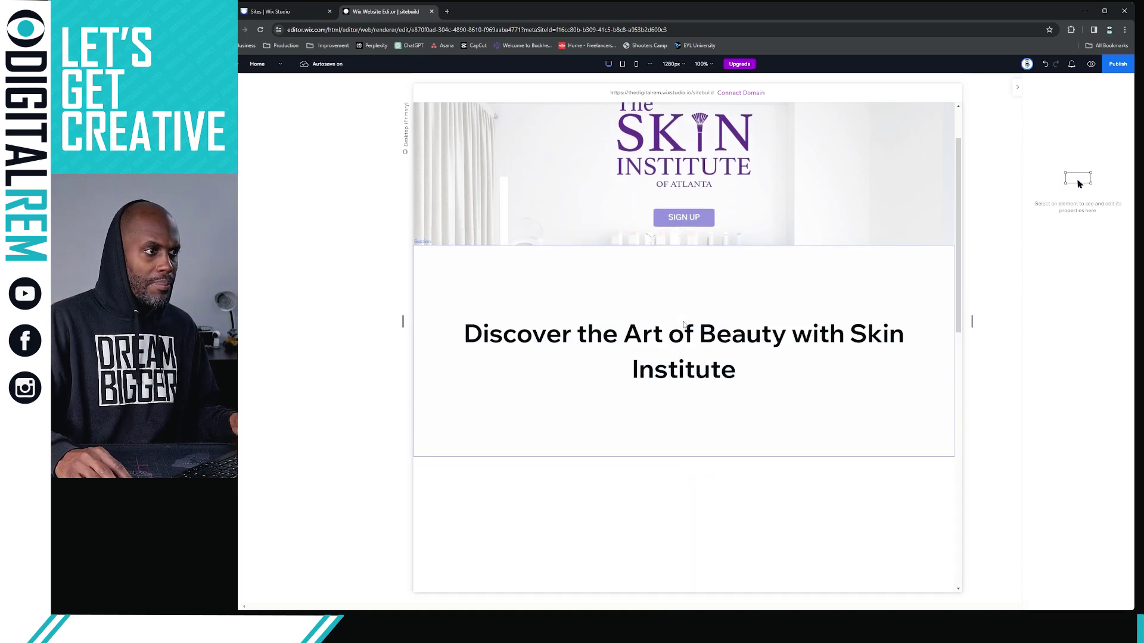
{"action": "left_click", "coordinate": [681, 336]}
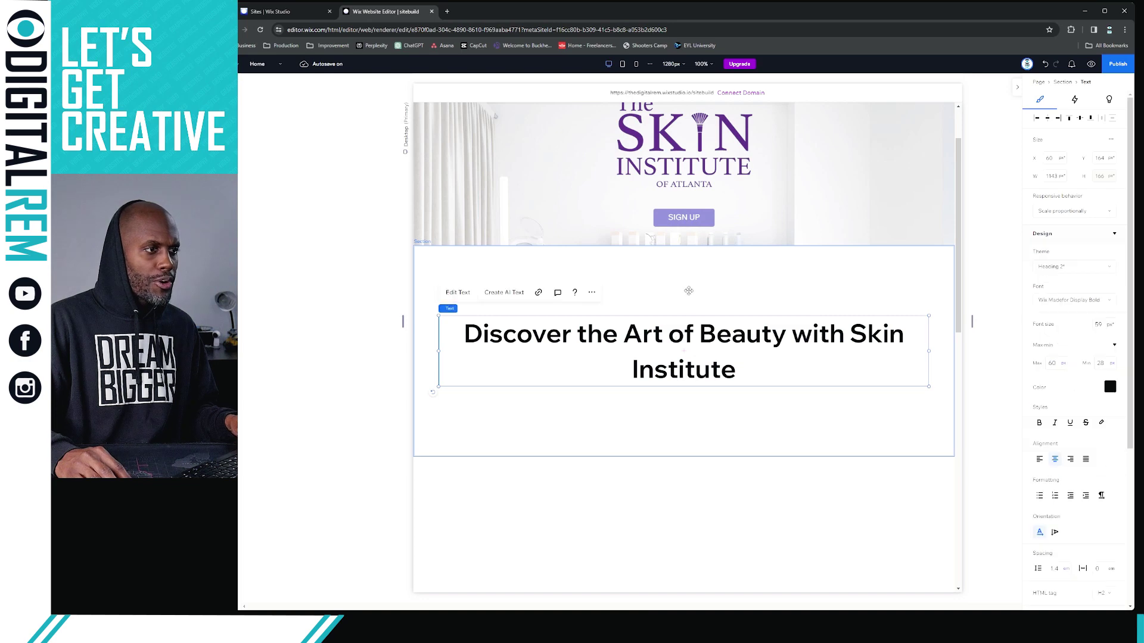
{"action": "left_click_drag", "start_coordinate": [689, 352], "coordinate": [689, 289]}
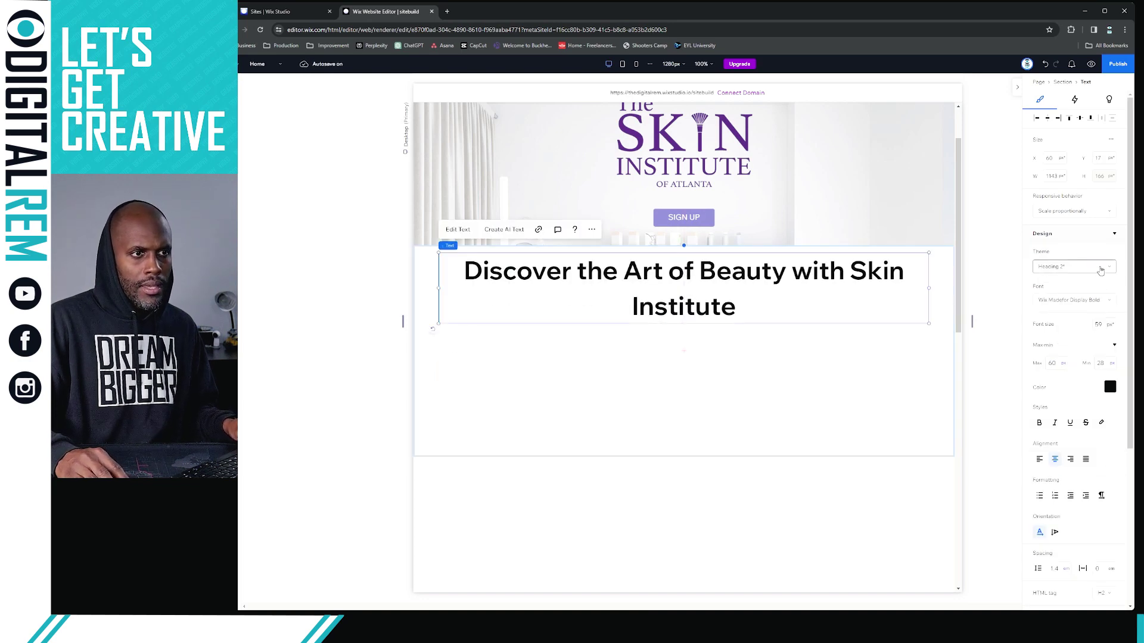
- Try the Heading 6 theme on the section heading and settle on Heading 5
{"action": "left_click", "coordinate": [1100, 271]}
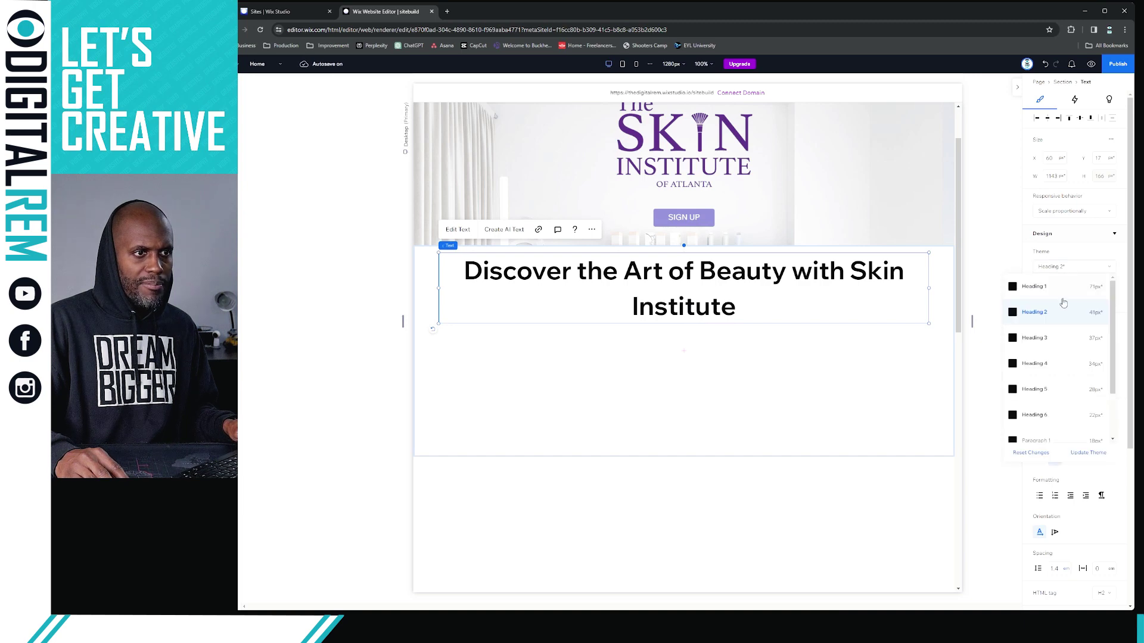
{"action": "scroll", "coordinate": [1056, 393], "scroll_direction": "down", "scroll_amount": 1}
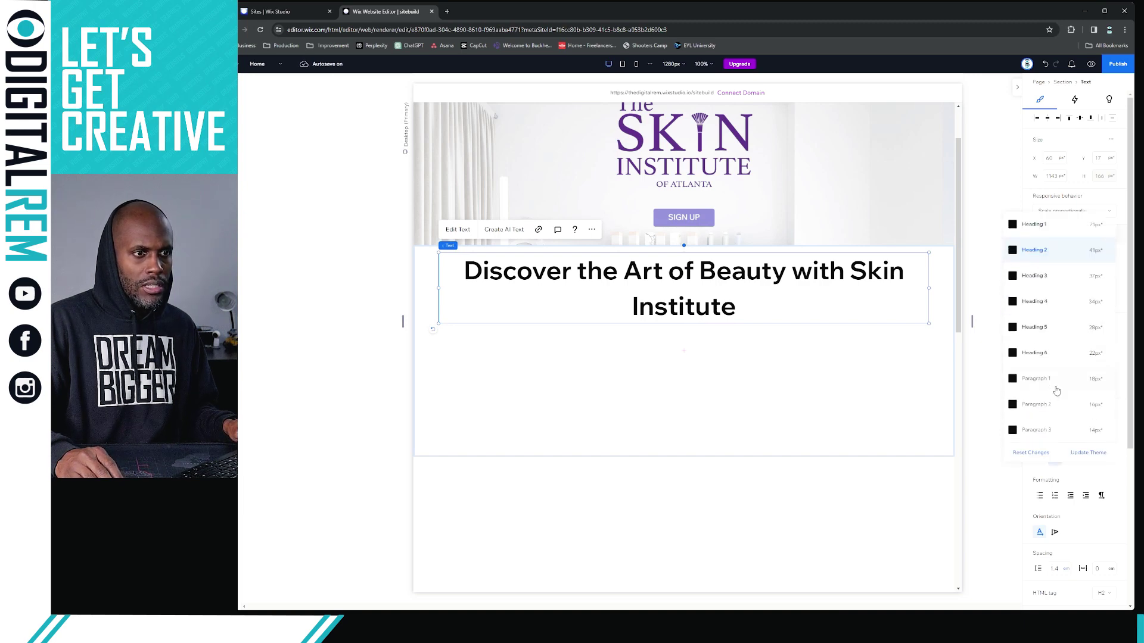
{"action": "left_click", "coordinate": [1056, 356]}
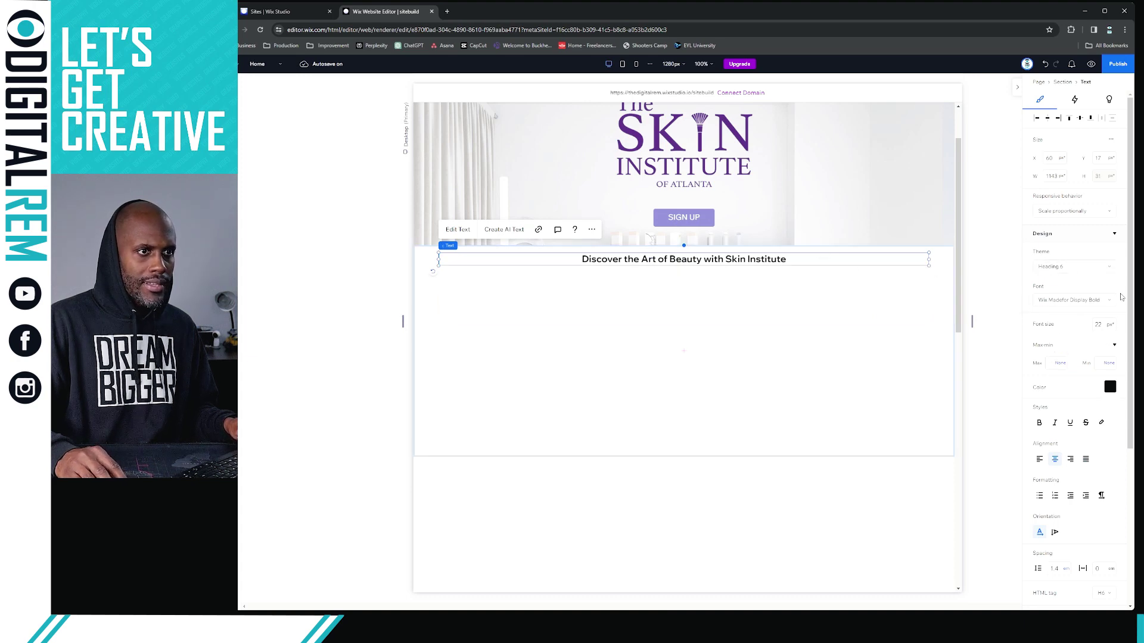
{"action": "left_click", "coordinate": [1084, 271]}
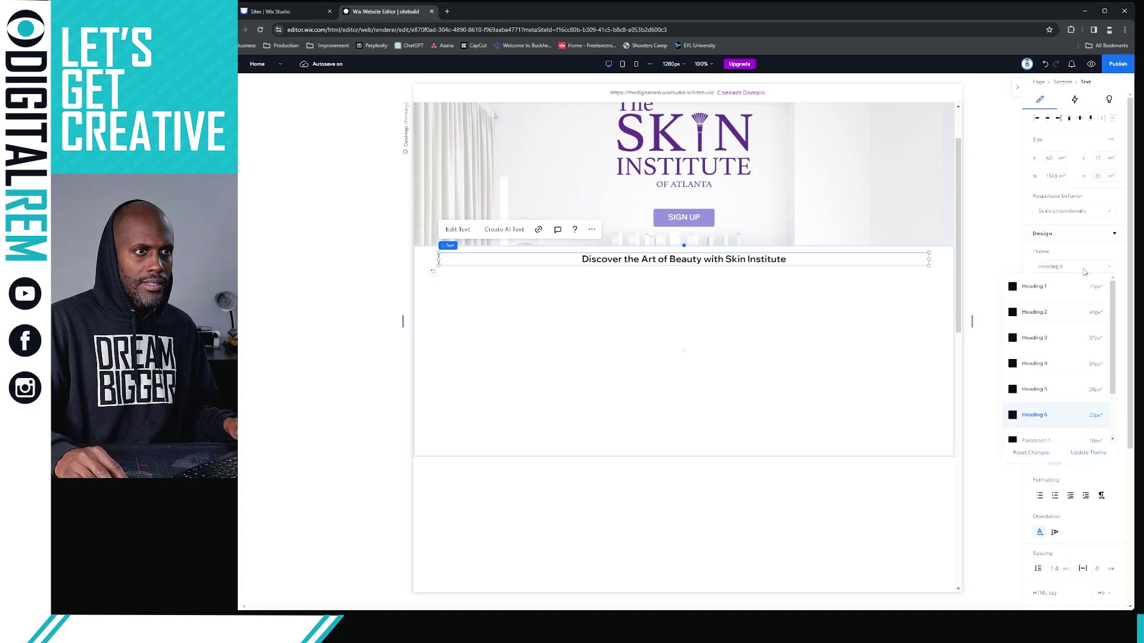
{"action": "left_click", "coordinate": [1050, 390]}
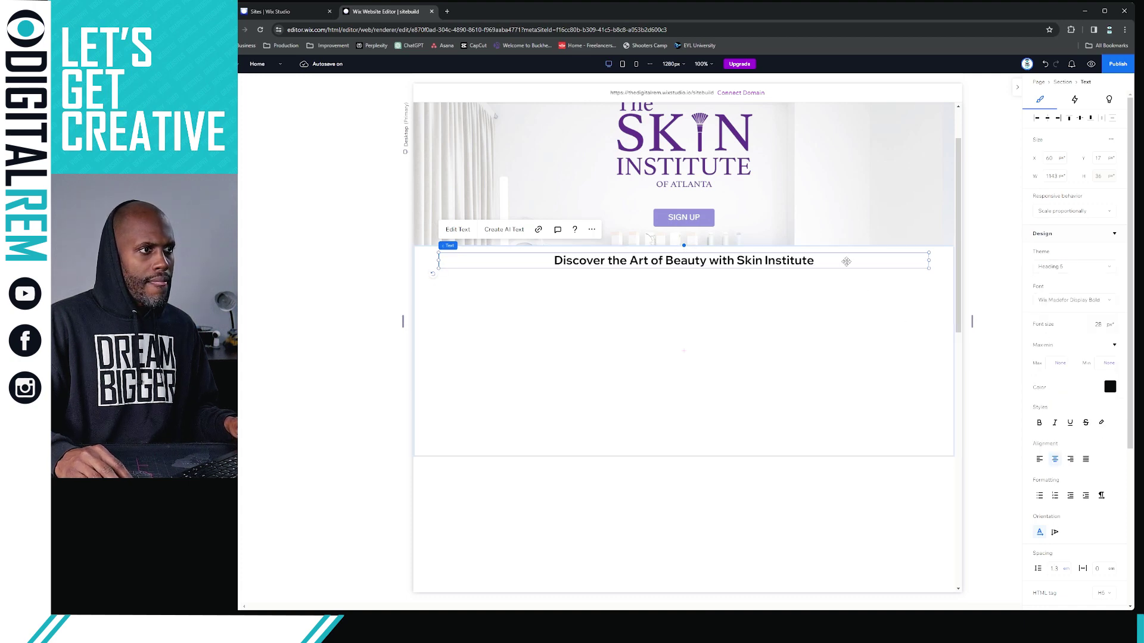
- Move the heading up to about 9 px from the section's upper edge and shrink the section to about 52 px high
{"action": "left_click_drag", "start_coordinate": [846, 261], "coordinate": [846, 257]}
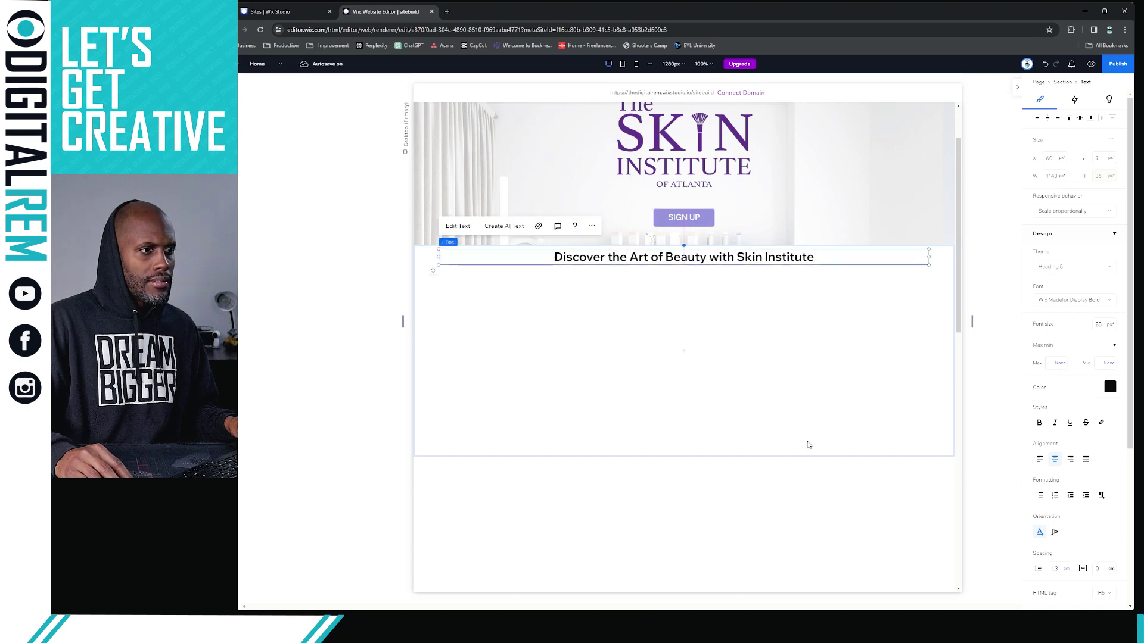
{"action": "left_click_drag", "start_coordinate": [805, 454], "coordinate": [785, 268]}
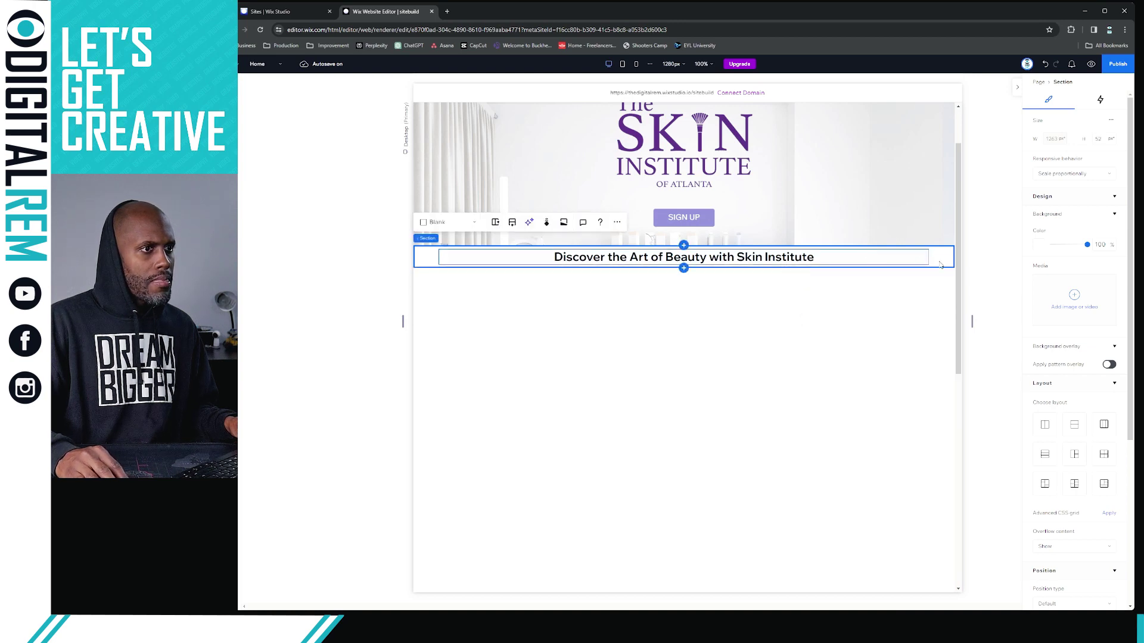
- Set the heading section's background to the saved custom dark magenta-purple at 100% opacity
{"action": "left_click", "coordinate": [1040, 249]}
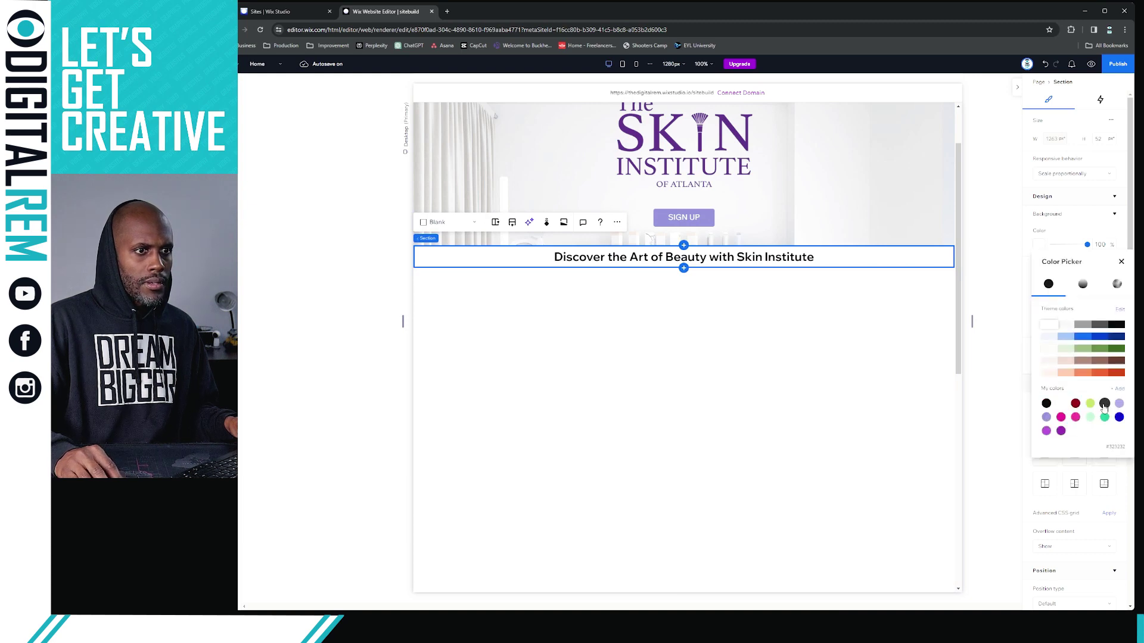
{"action": "left_click", "coordinate": [1061, 431]}
{"action": "left_click", "coordinate": [834, 313]}
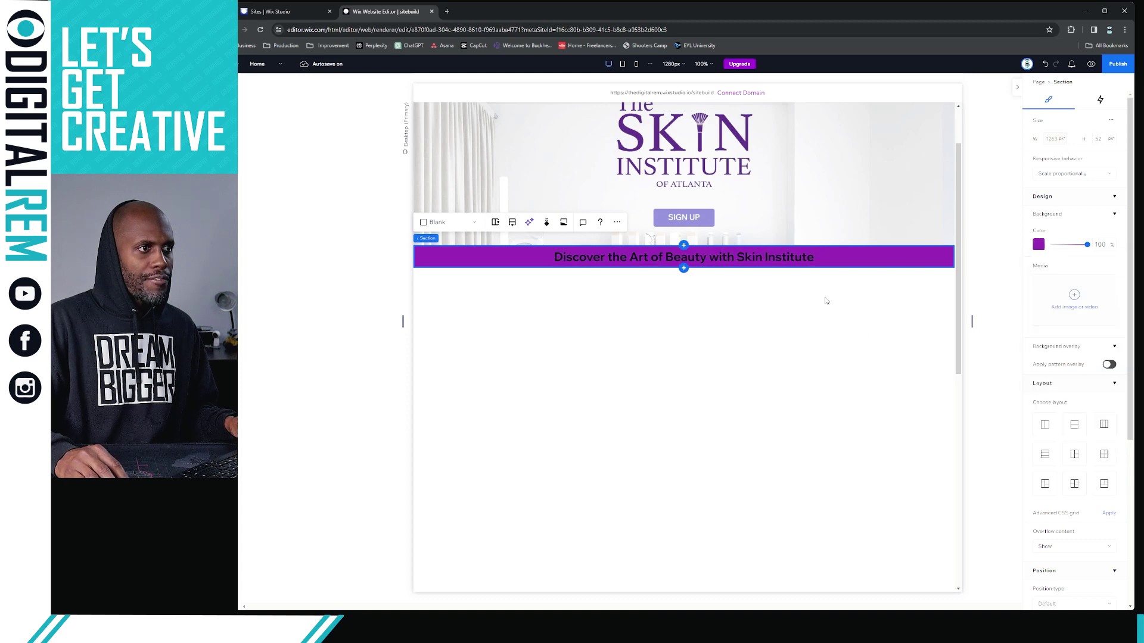
- Set the text colour of the "Discover the Art of Beauty with Skin Institute" heading to white
{"action": "left_click", "coordinate": [834, 263]}
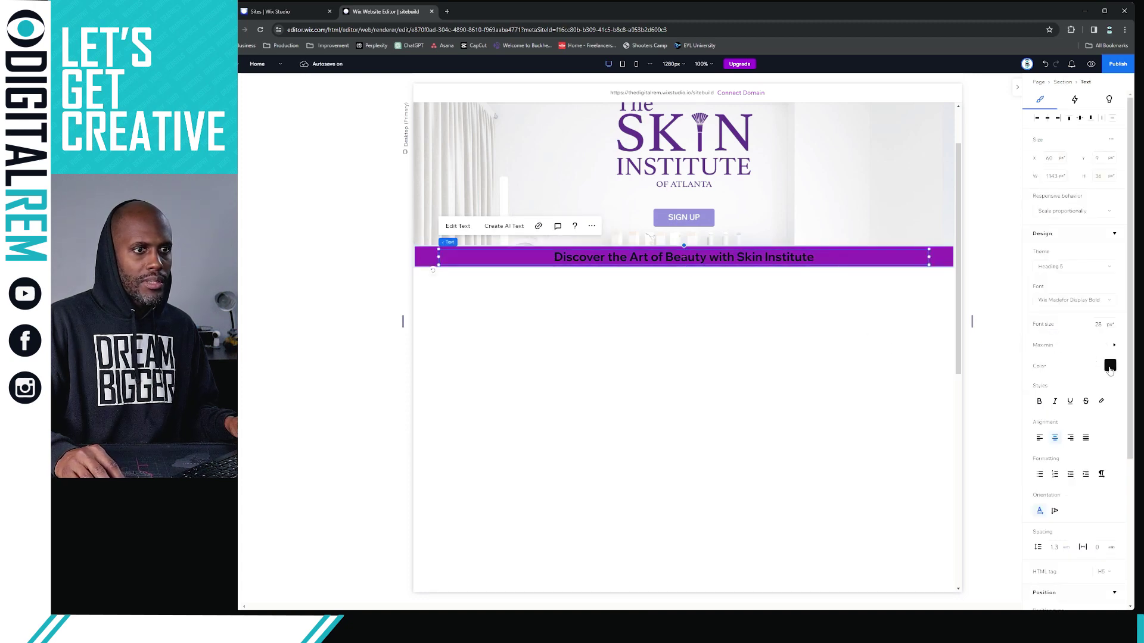
{"action": "left_click", "coordinate": [1109, 366]}
{"action": "left_click", "coordinate": [1052, 454]}
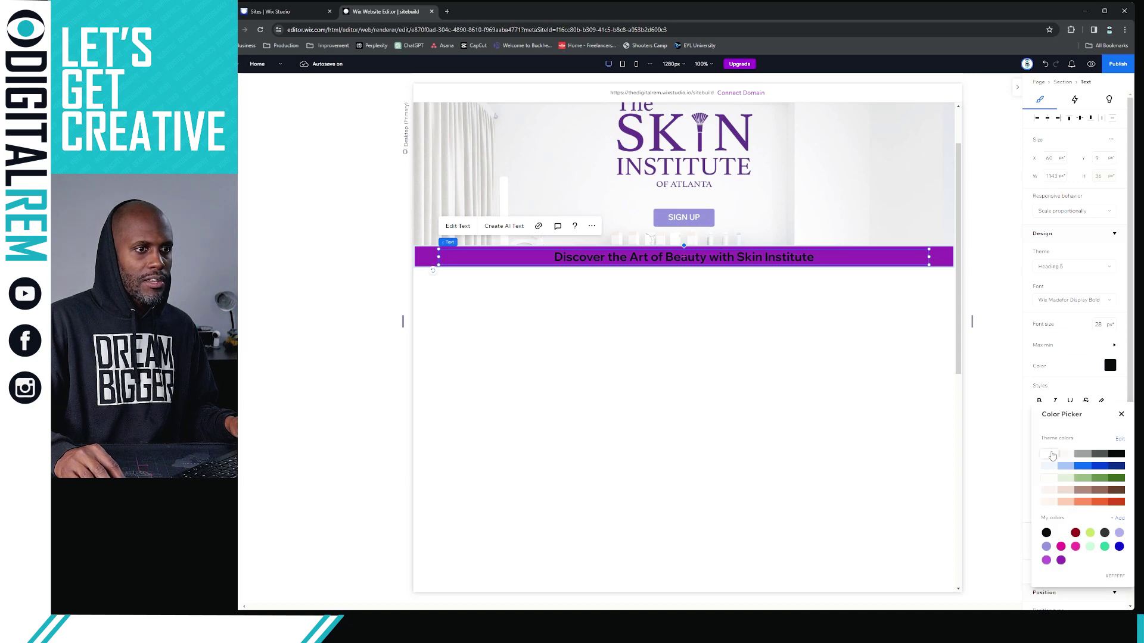
{"action": "left_click", "coordinate": [981, 304]}
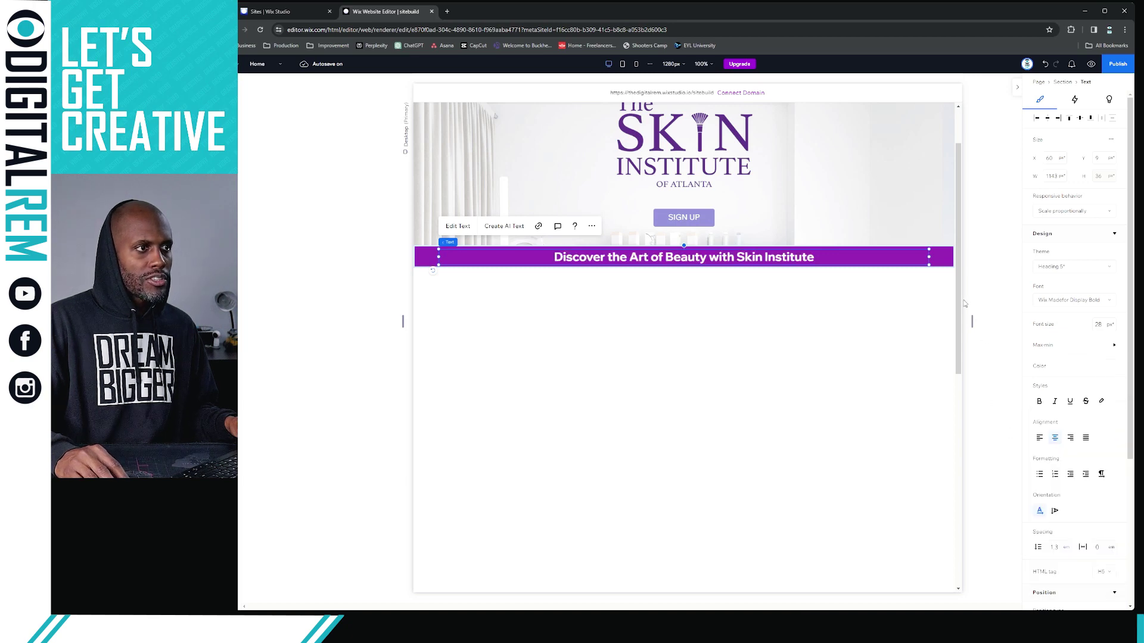
{"action": "left_click", "coordinate": [864, 324]}
{"action": "scroll", "coordinate": [879, 312], "scroll_direction": "up", "scroll_amount": 2}
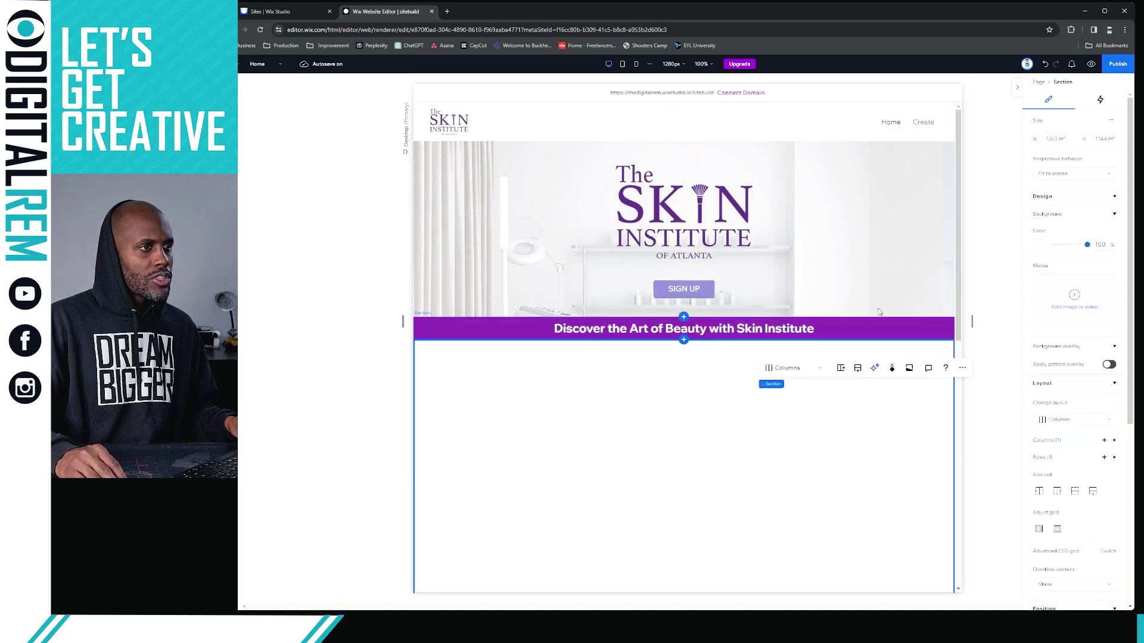
{"action": "left_click", "coordinate": [799, 332]}
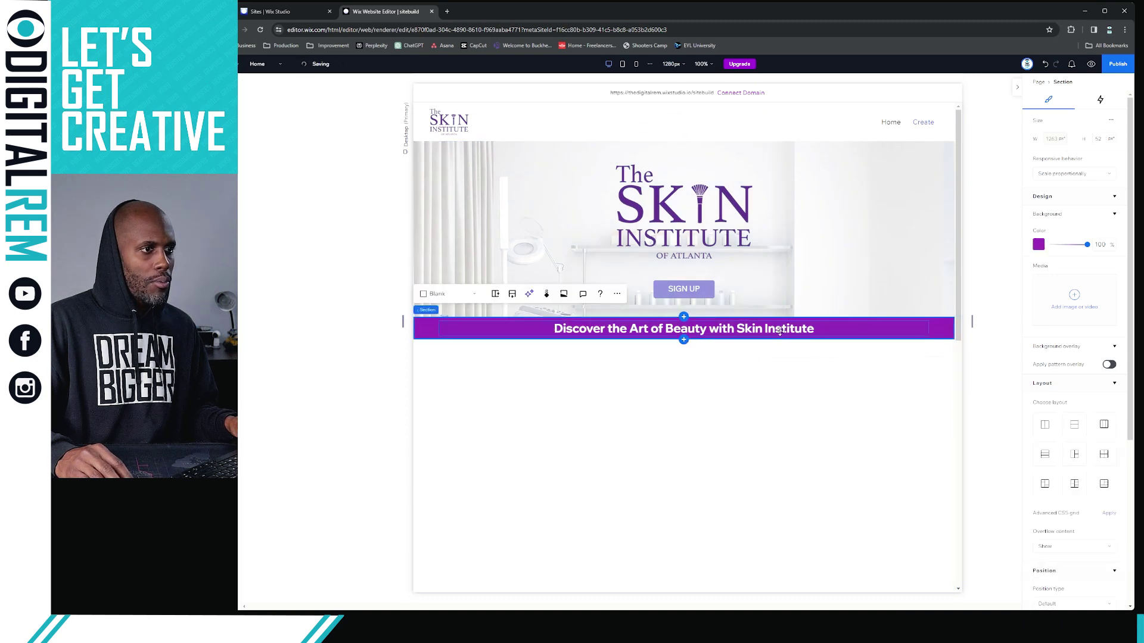
{"action": "left_click", "coordinate": [877, 345]}
{"action": "left_click", "coordinate": [938, 330]}
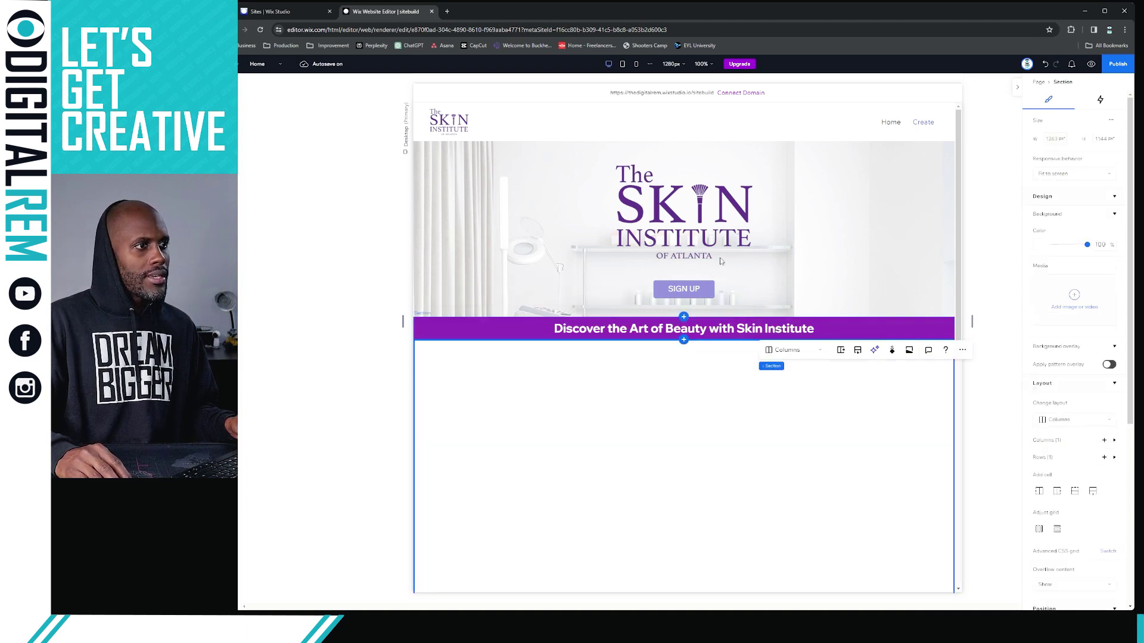
{"action": "left_click", "coordinate": [690, 232]}
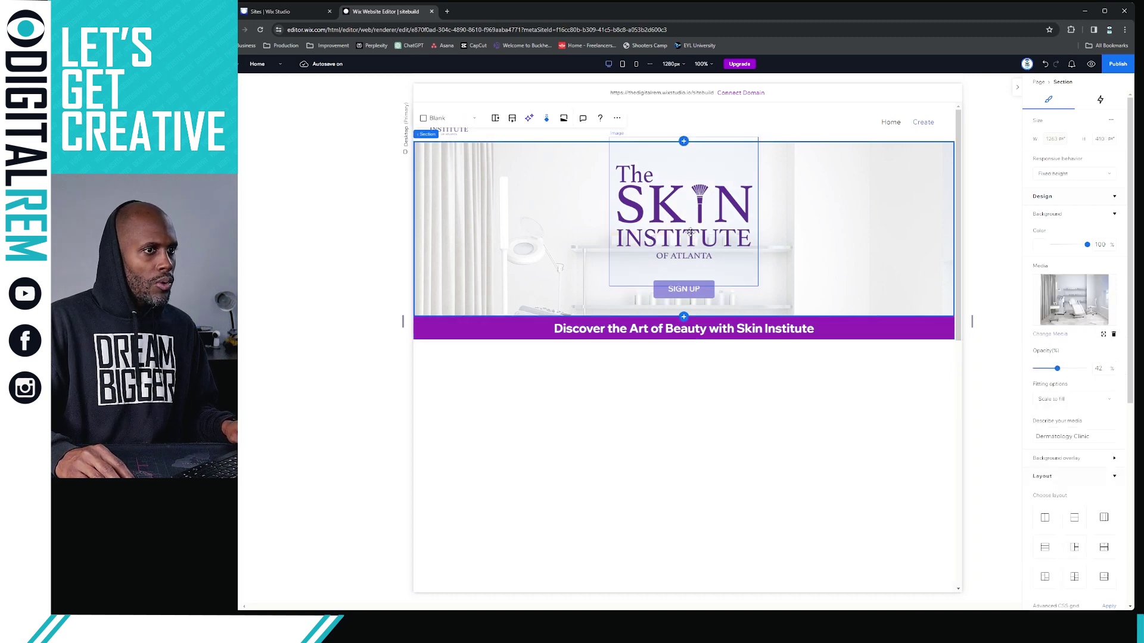
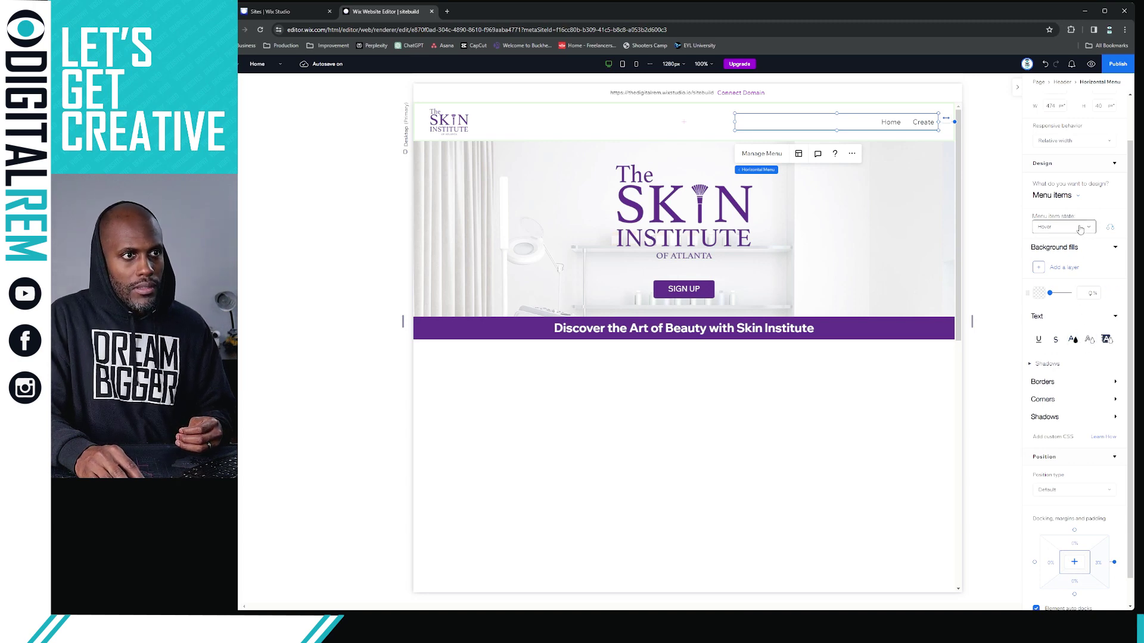
- Try the saved dark purple as the header menu items' text colour in the Hover state
{"action": "left_click", "coordinate": [1074, 341]}
{"action": "left_click", "coordinate": [1073, 503]}
{"action": "scroll", "coordinate": [1073, 503], "scroll_direction": "down", "scroll_amount": 1}
{"action": "left_click", "coordinate": [1073, 504]}
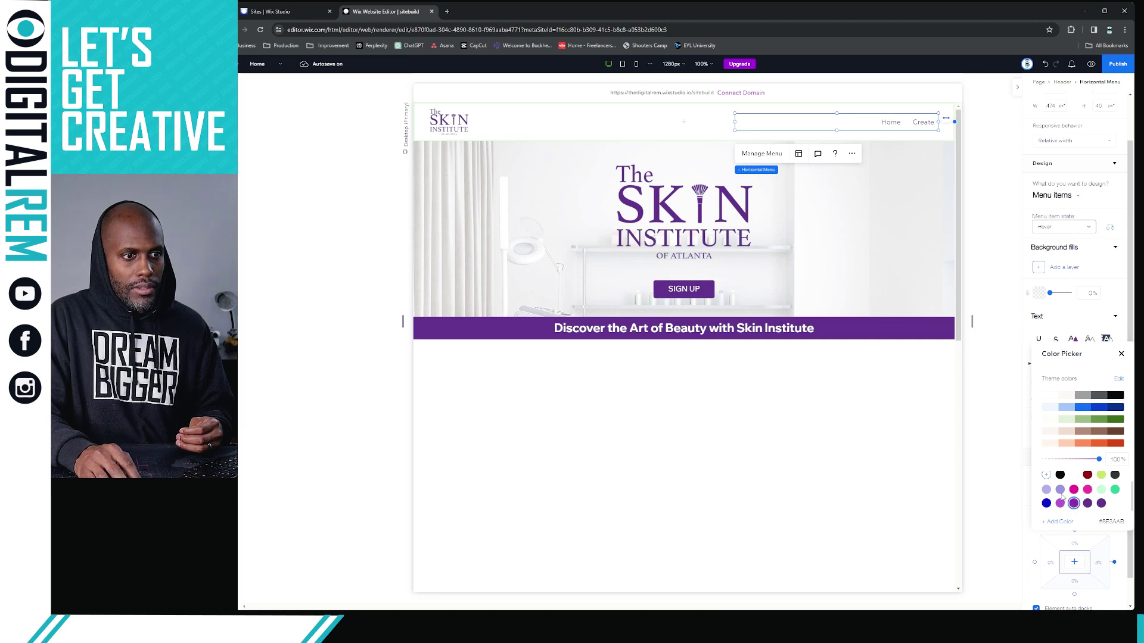
{"action": "left_click", "coordinate": [1061, 490]}
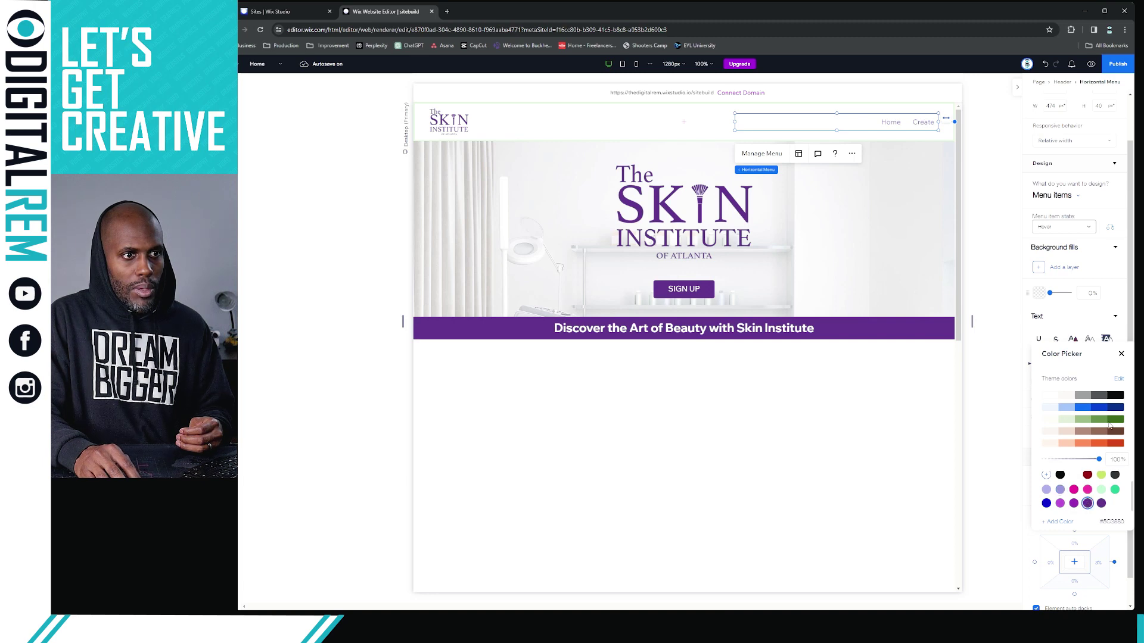
{"action": "left_click", "coordinate": [1121, 356]}
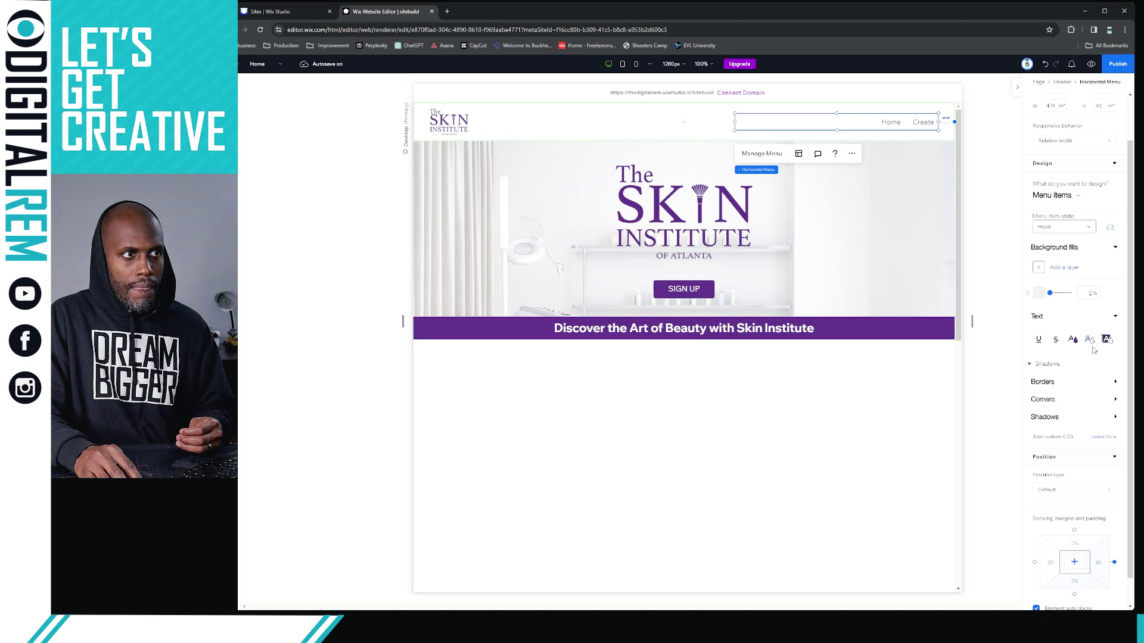
- Reset the Hover state styling of the header menu items
{"action": "scroll", "coordinate": [1066, 287], "scroll_direction": "up", "scroll_amount": 1}
{"action": "scroll", "coordinate": [1066, 287], "scroll_direction": "up", "scroll_amount": 2}
{"action": "left_click", "coordinate": [1075, 271]}
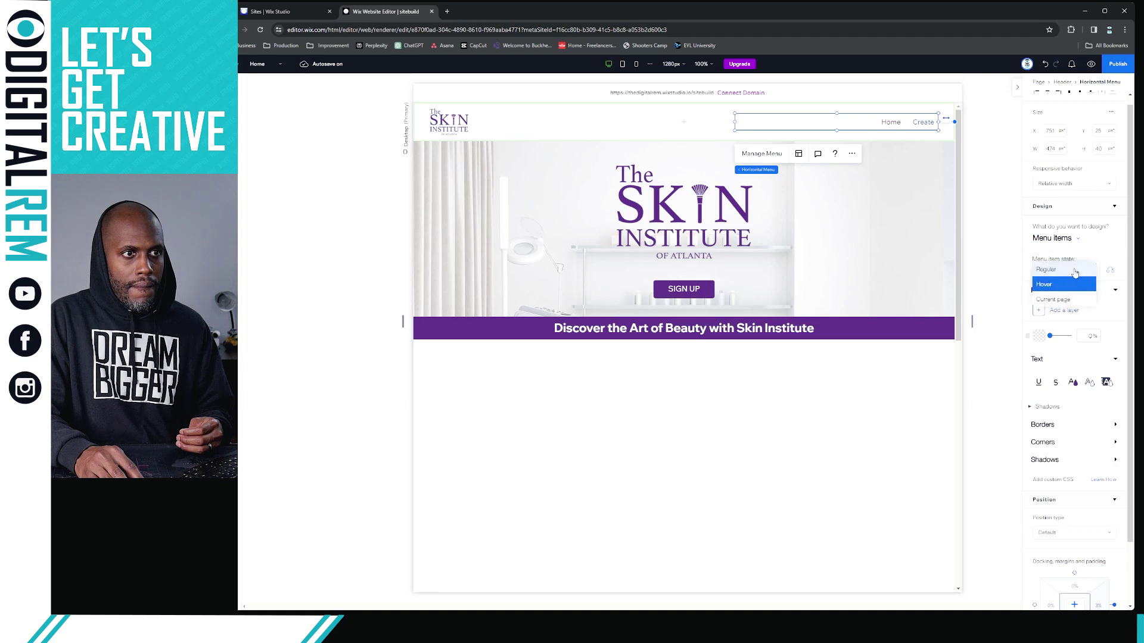
{"action": "left_click", "coordinate": [1111, 272]}
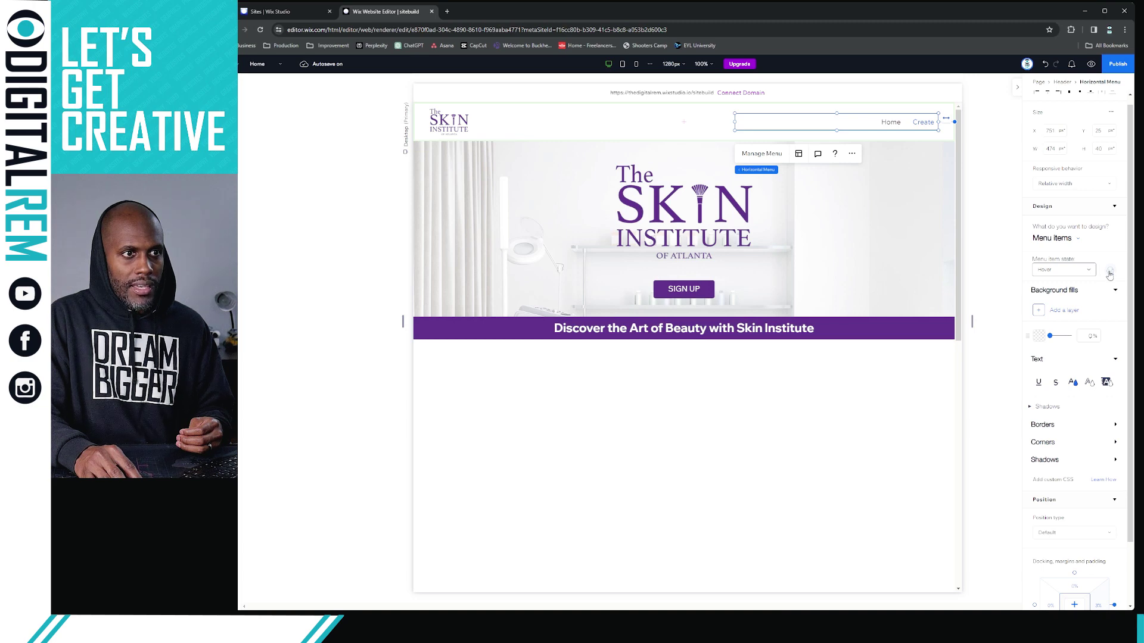
- Try the saved light purple as the header menu items' text colour in the Hover state
{"action": "left_click", "coordinate": [1074, 383]}
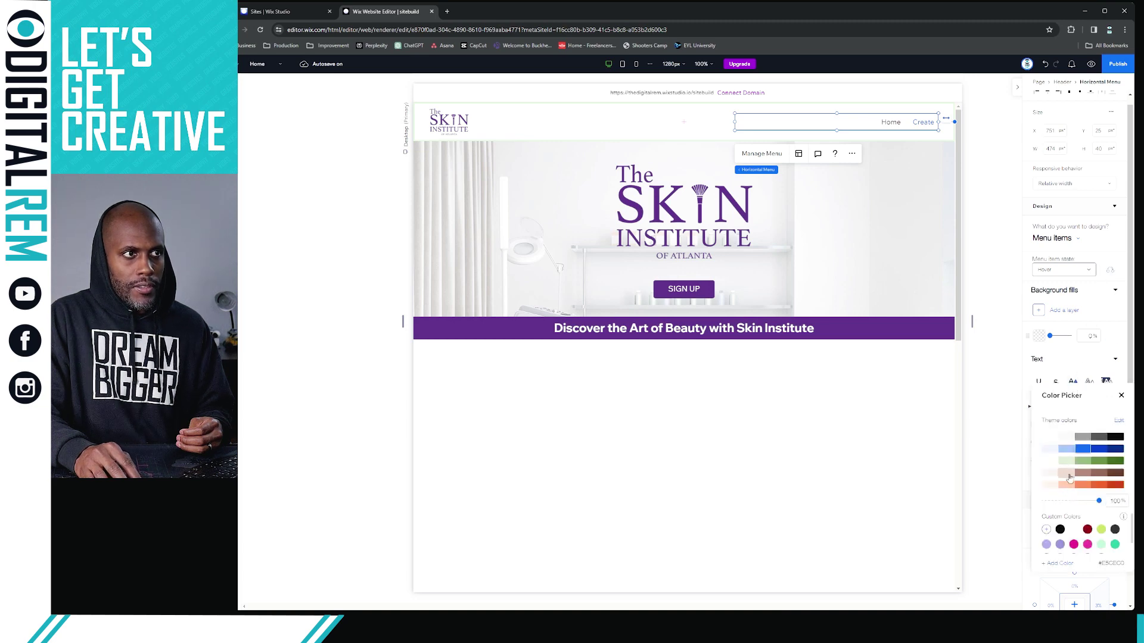
{"action": "left_click", "coordinate": [1059, 544]}
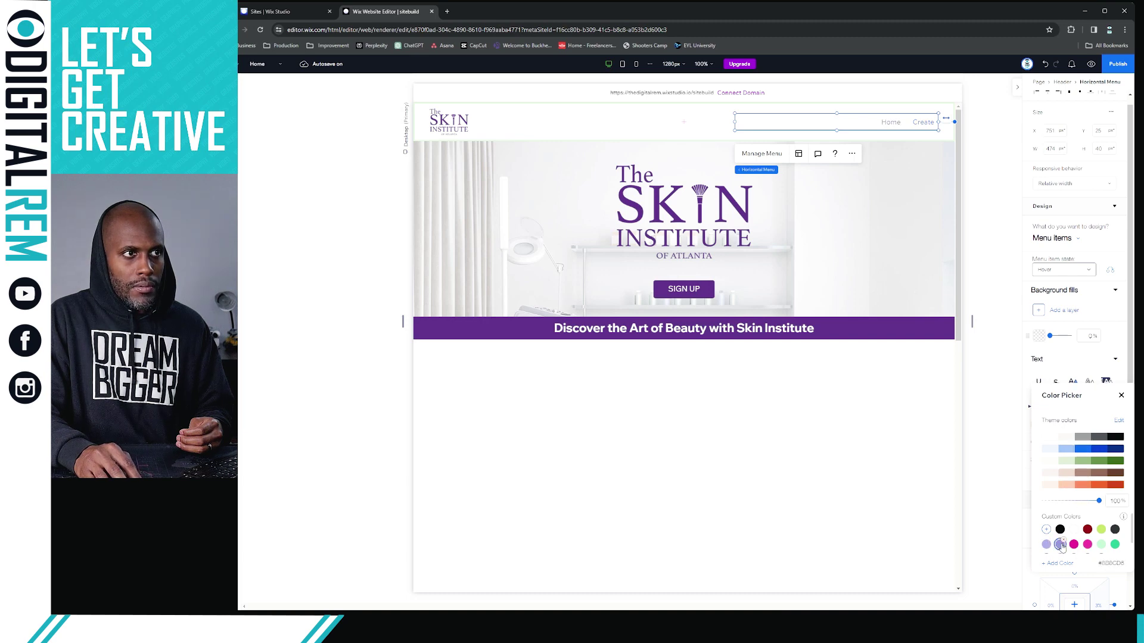
{"action": "left_click", "coordinate": [1100, 363]}
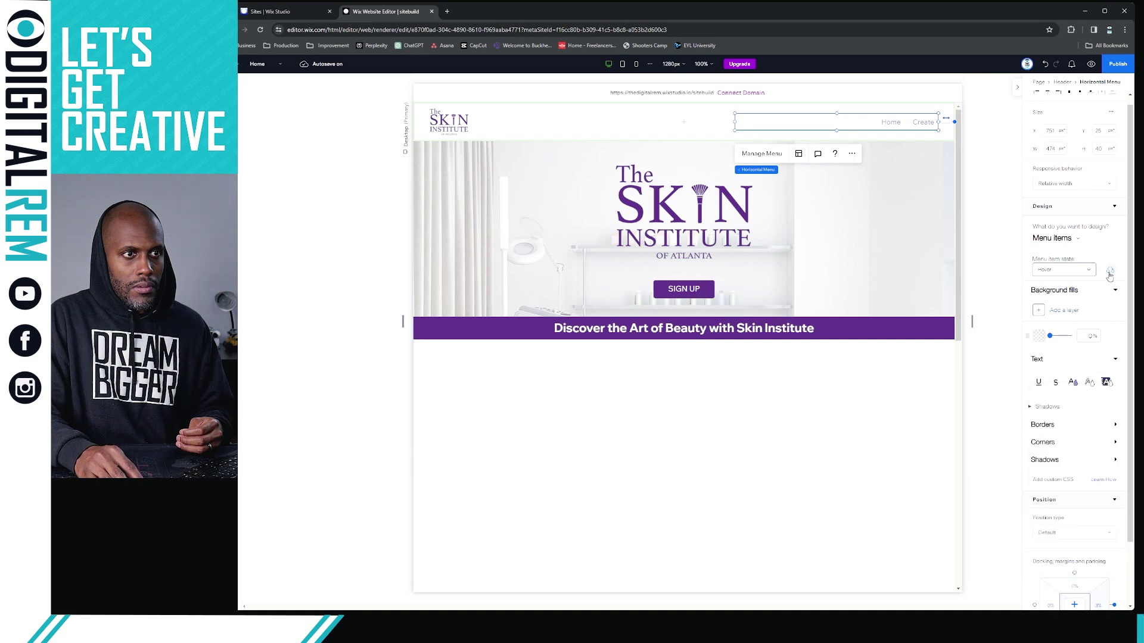
- Switch the menu items to the Regular state and set their text colour to the saved light purple
{"action": "left_click", "coordinate": [1078, 271]}
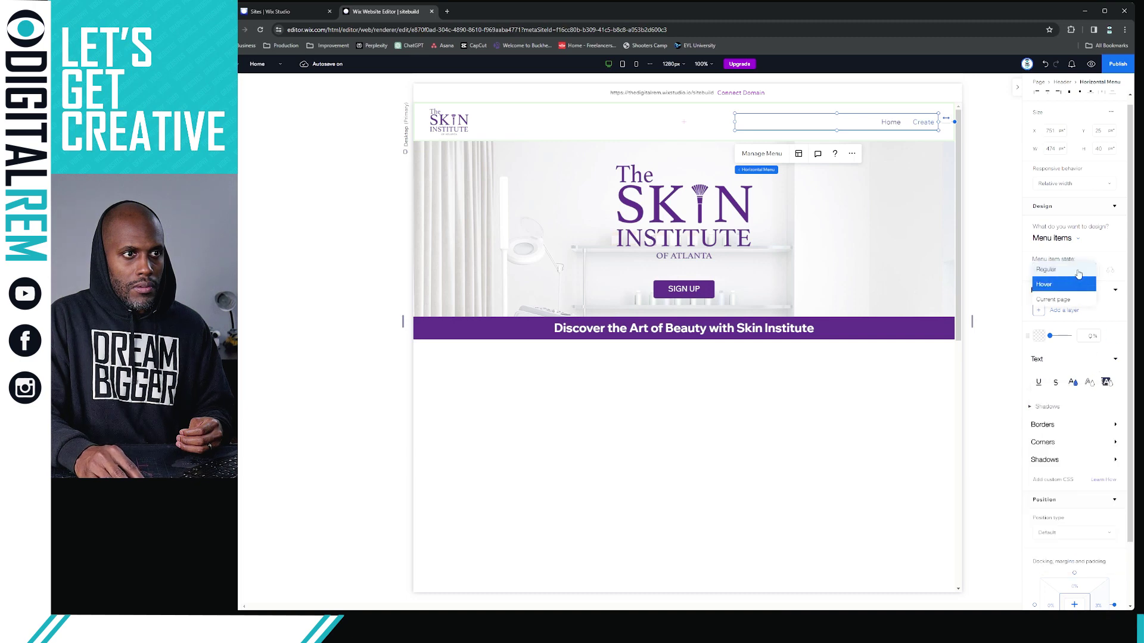
{"action": "left_click", "coordinate": [1078, 273]}
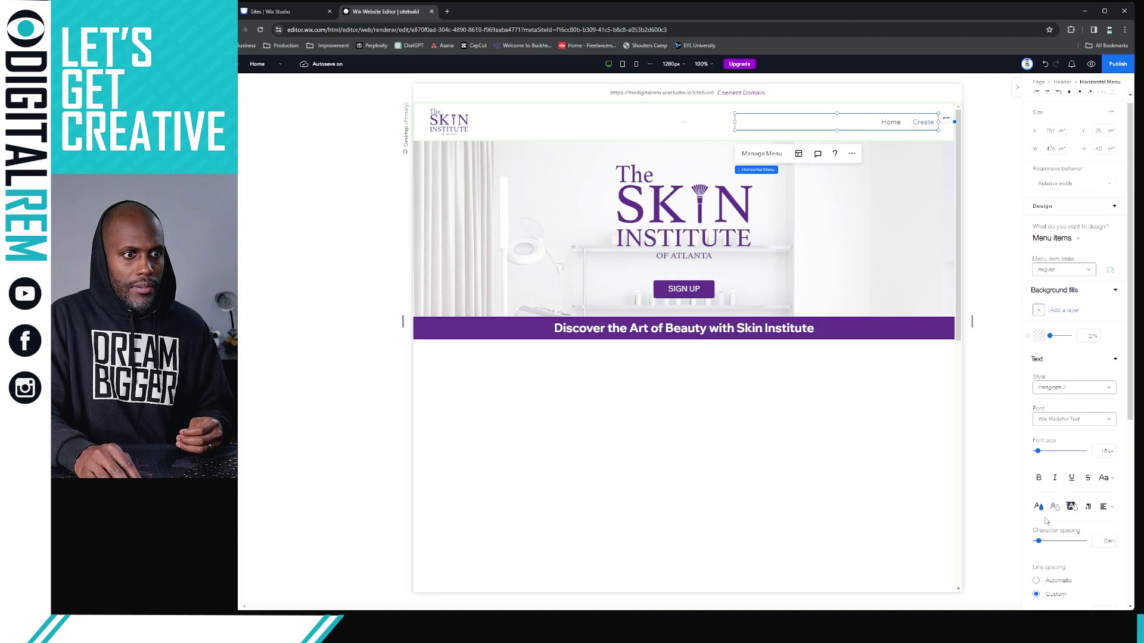
{"action": "left_click", "coordinate": [1039, 509]}
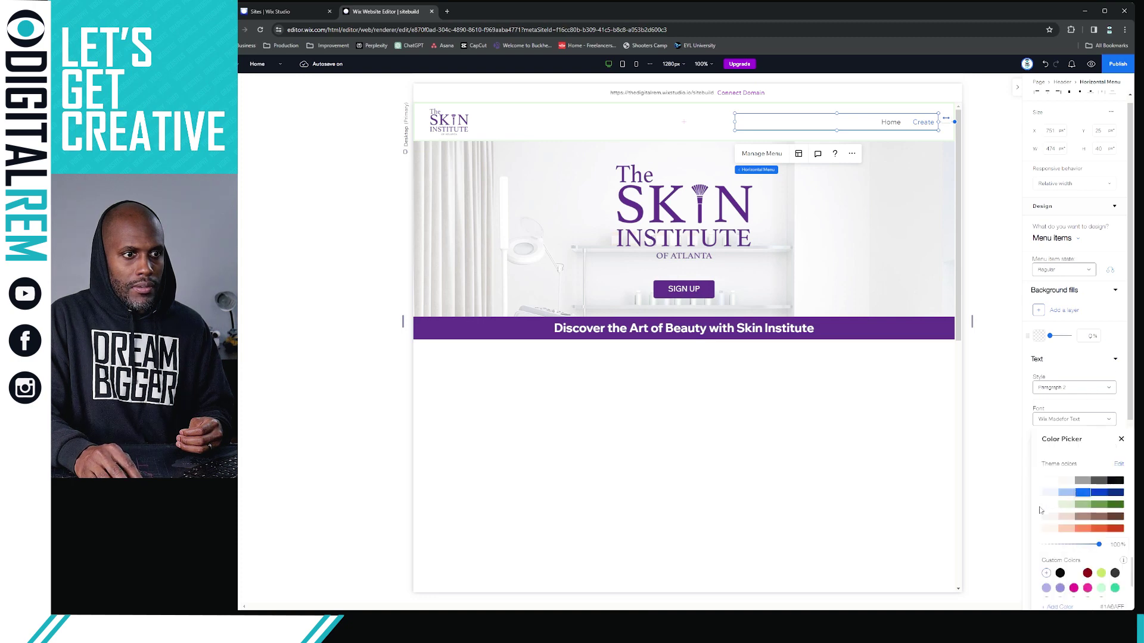
{"action": "left_click", "coordinate": [1060, 588]}
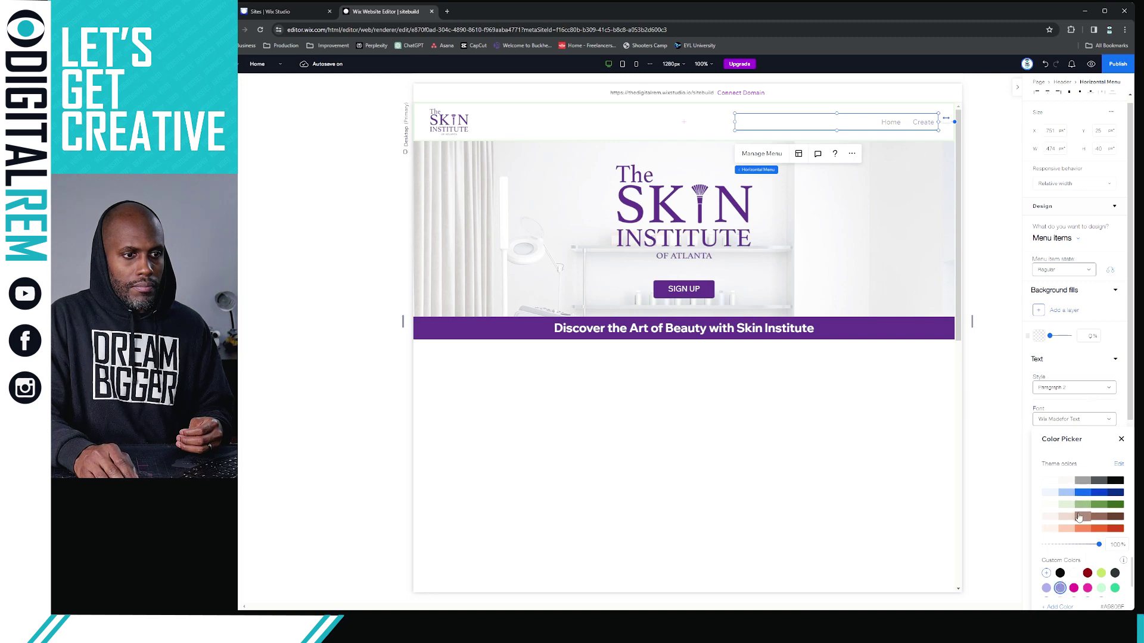
{"action": "left_click", "coordinate": [1099, 368]}
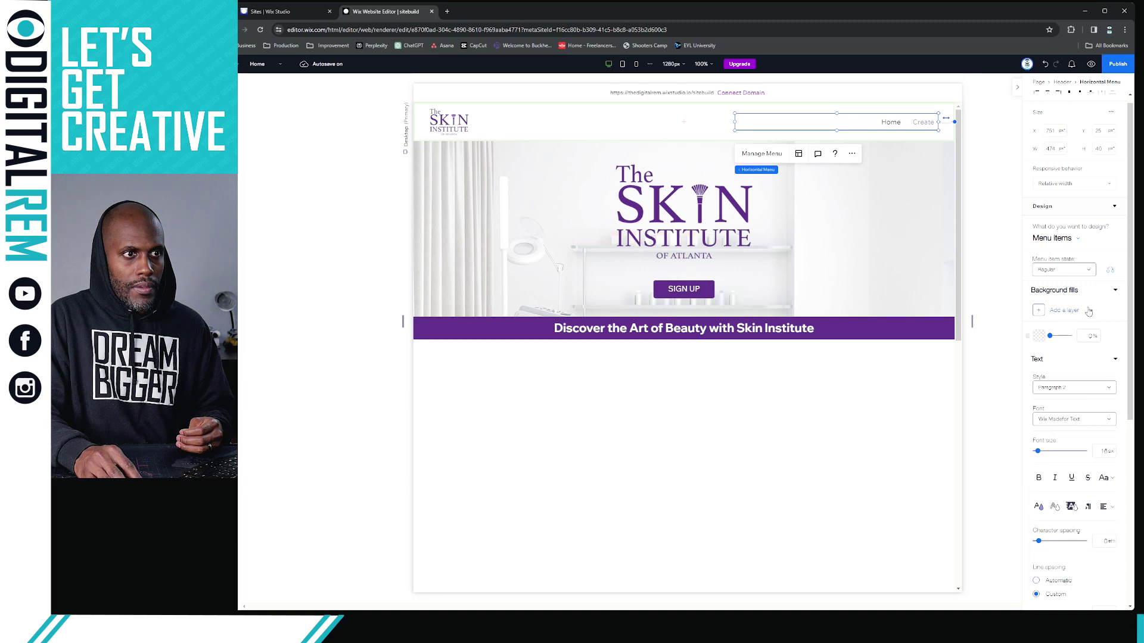
{"action": "left_click", "coordinate": [1081, 273]}
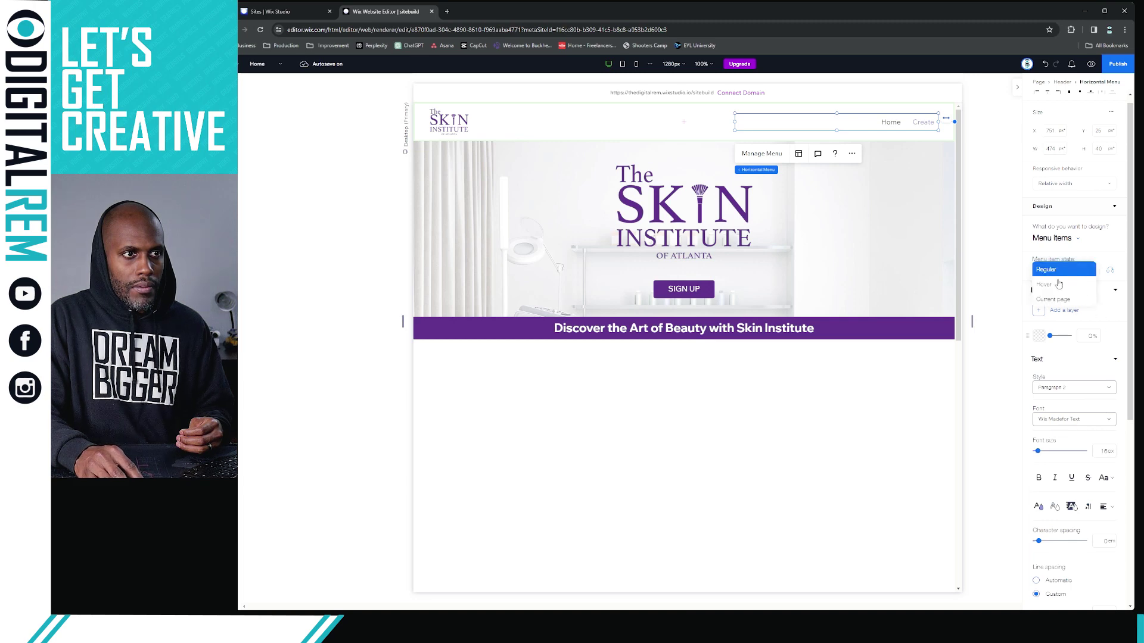
{"action": "left_click", "coordinate": [1061, 285]}
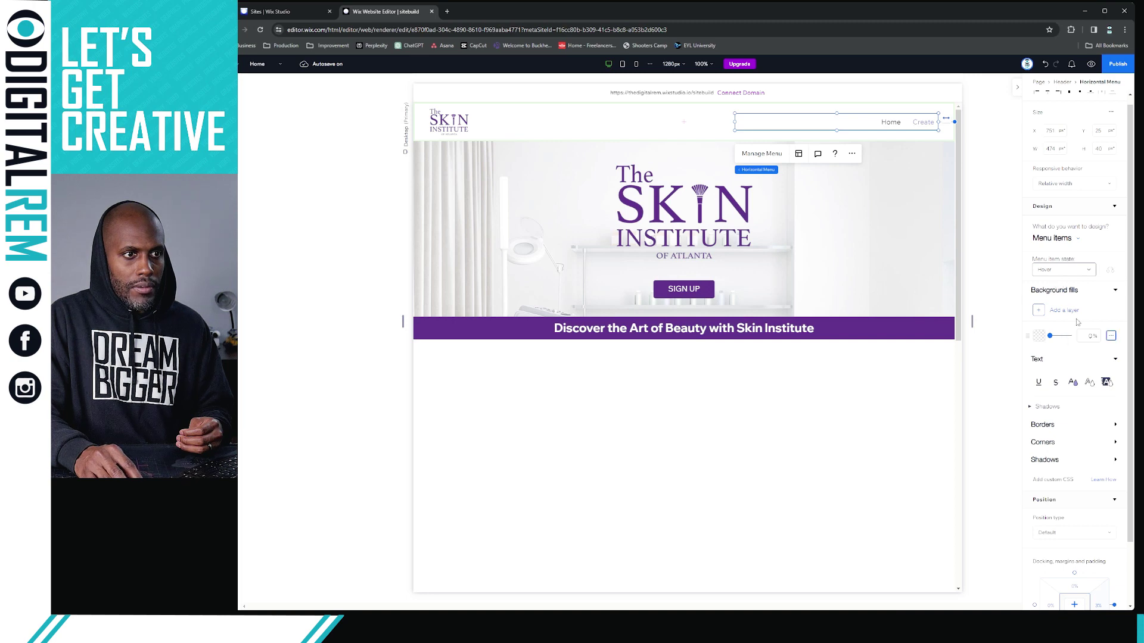
{"action": "left_click", "coordinate": [1080, 272]}
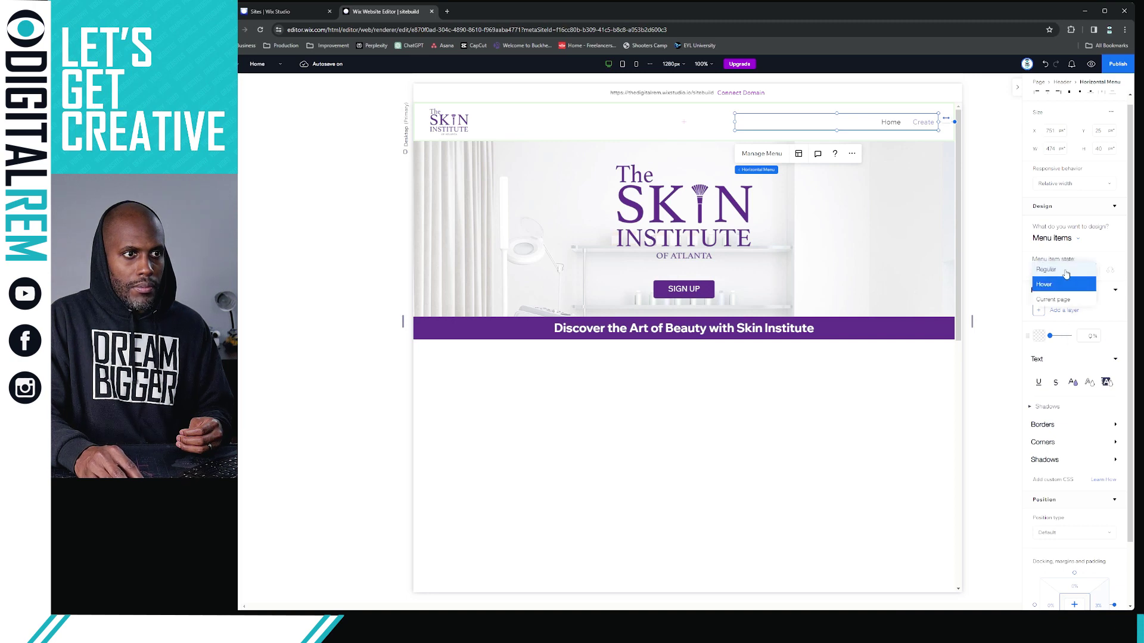
{"action": "left_click", "coordinate": [1066, 271]}
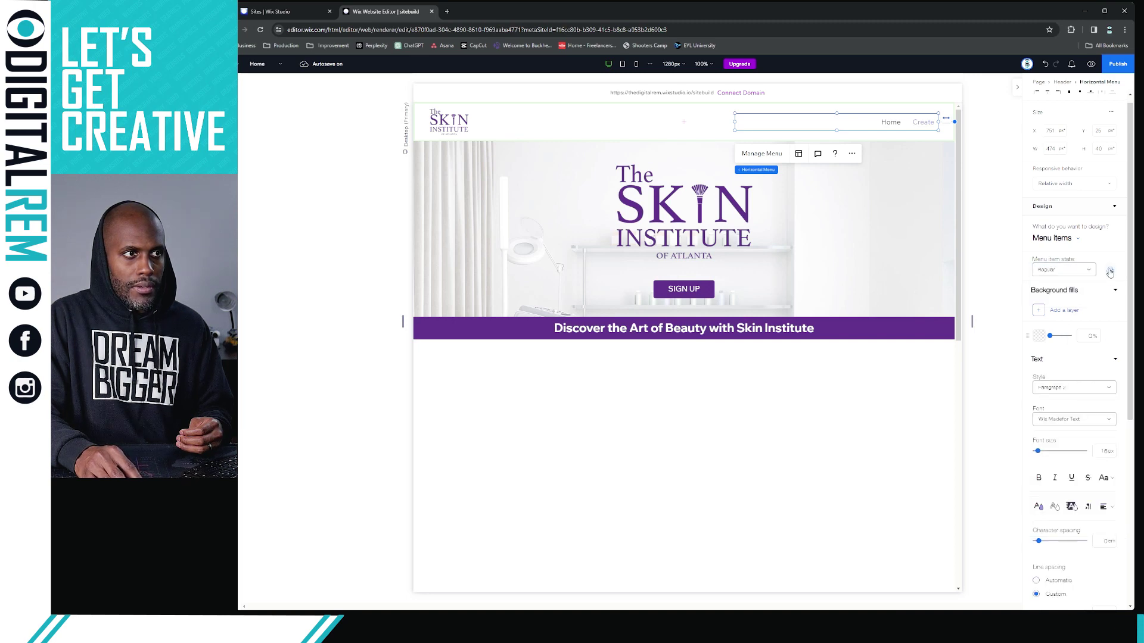
- Set the header menu items' text colour in the Regular state to the saved dark purple
{"action": "left_click", "coordinate": [1039, 512]}
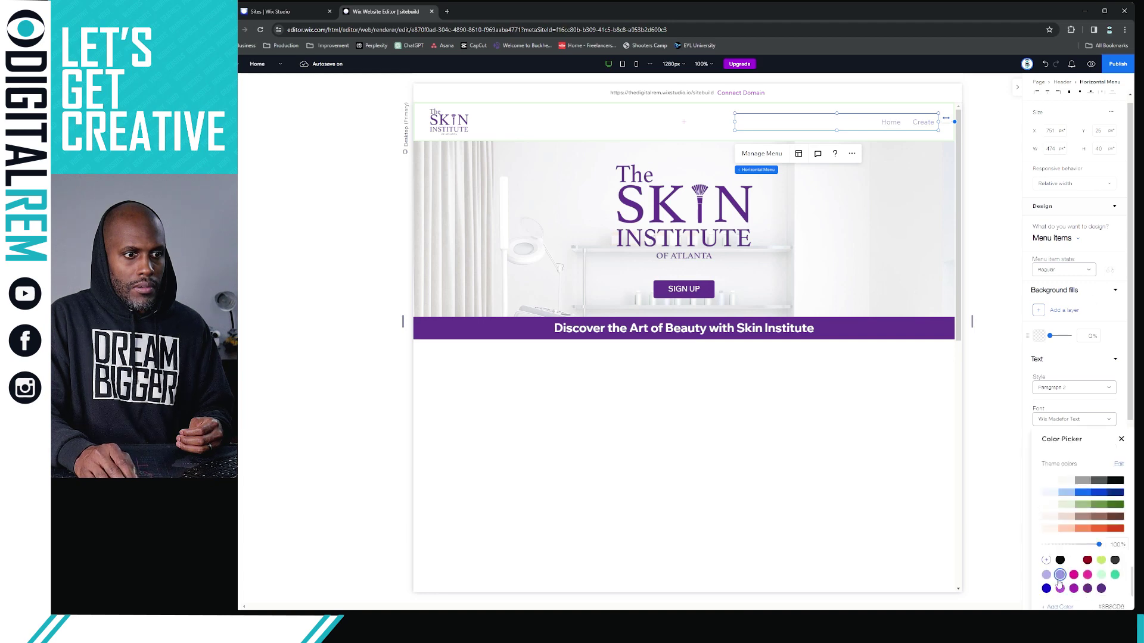
{"action": "left_click", "coordinate": [1087, 589]}
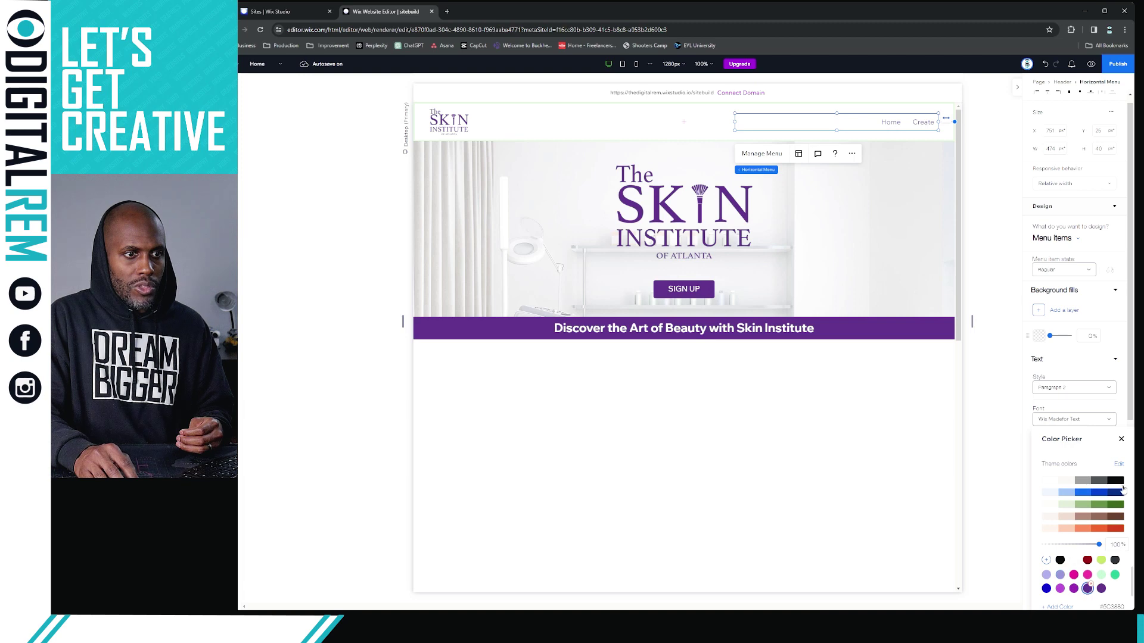
{"action": "left_click", "coordinate": [1101, 590]}
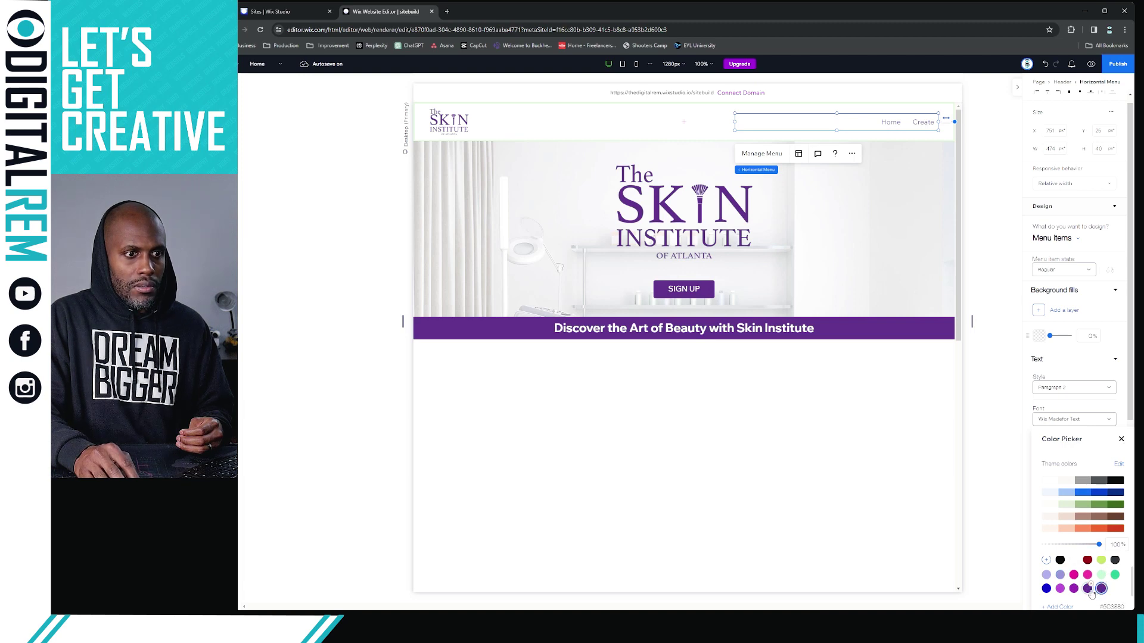
{"action": "left_click", "coordinate": [1088, 590]}
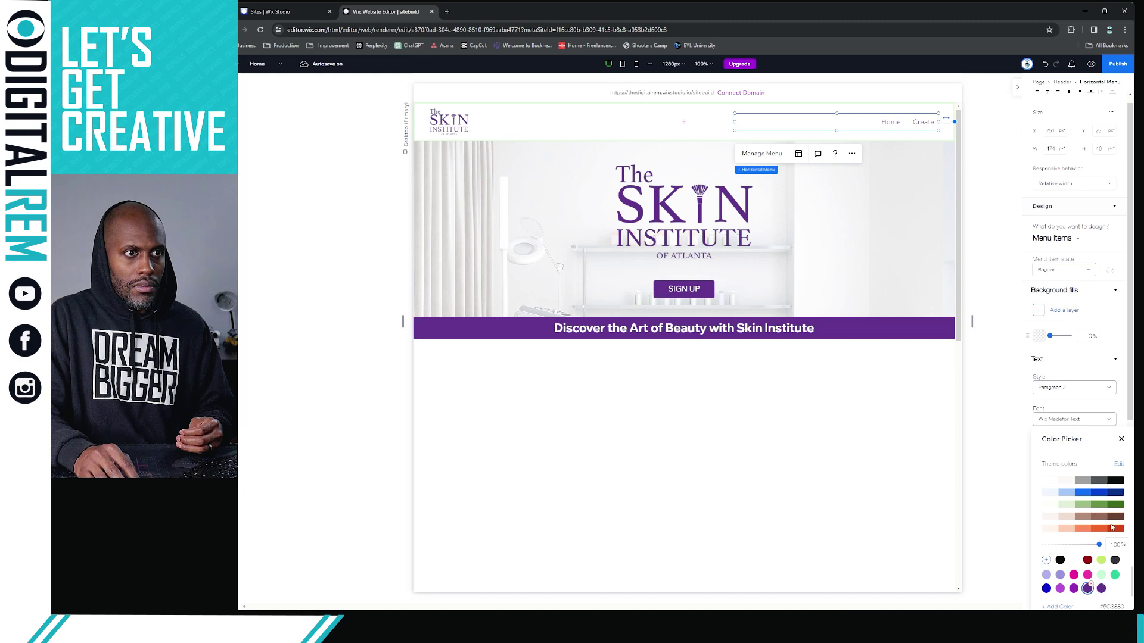
{"action": "left_click", "coordinate": [1122, 440]}
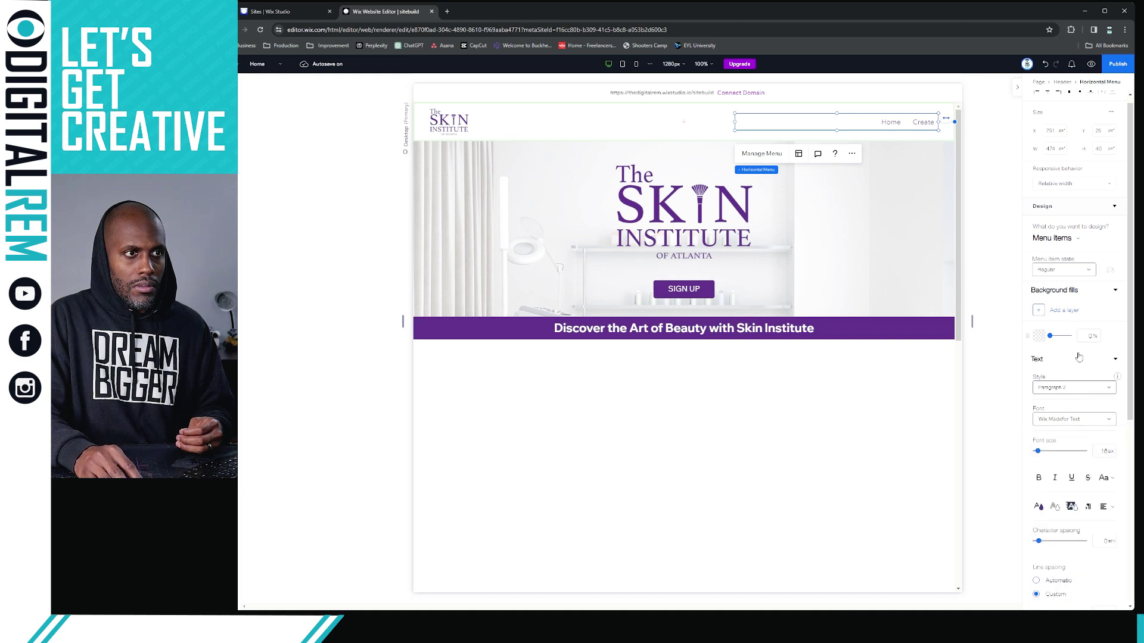
- Try the saved light purple as the menu items' Hover text colour and reset the Hover state styling
{"action": "left_click", "coordinate": [1090, 271]}
{"action": "left_click", "coordinate": [1075, 285]}
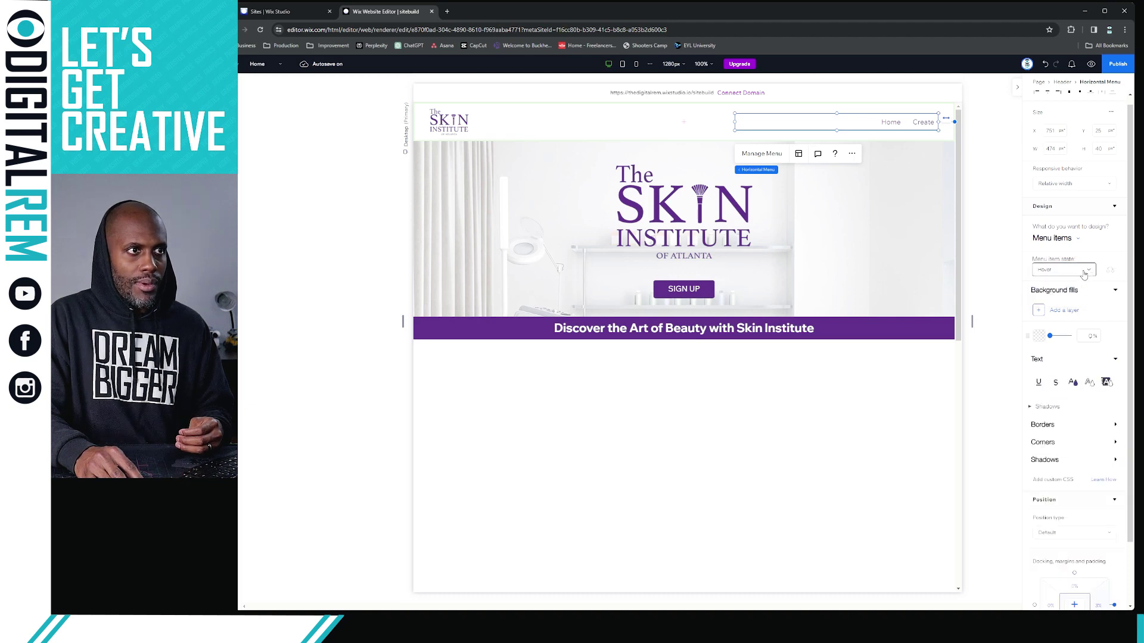
{"action": "left_click", "coordinate": [1073, 382]}
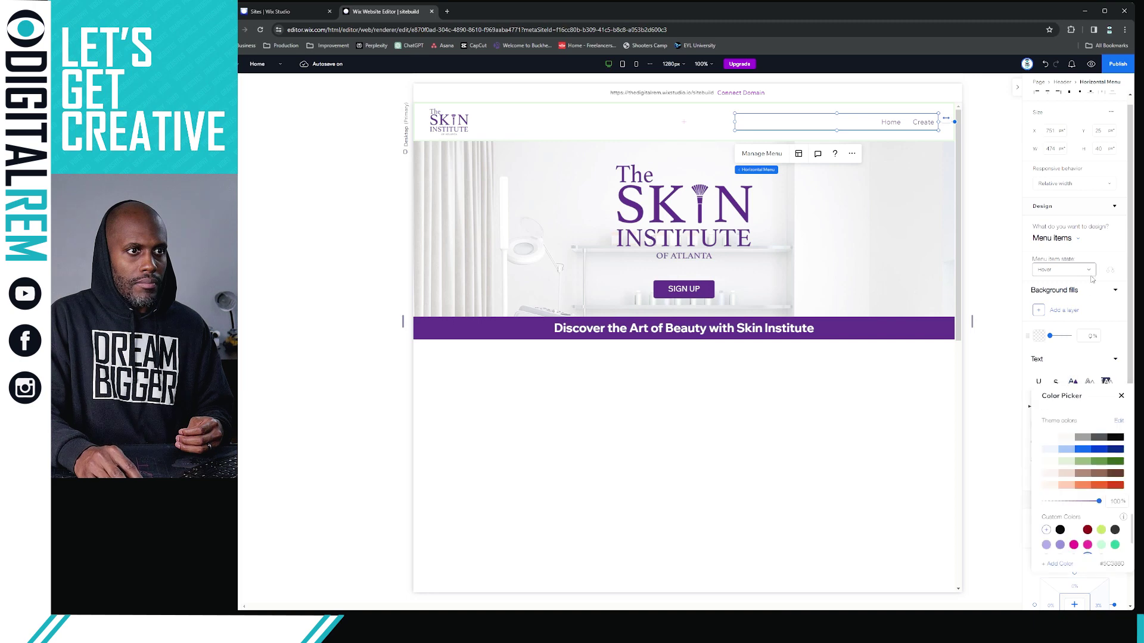
{"action": "left_click", "coordinate": [1060, 544]}
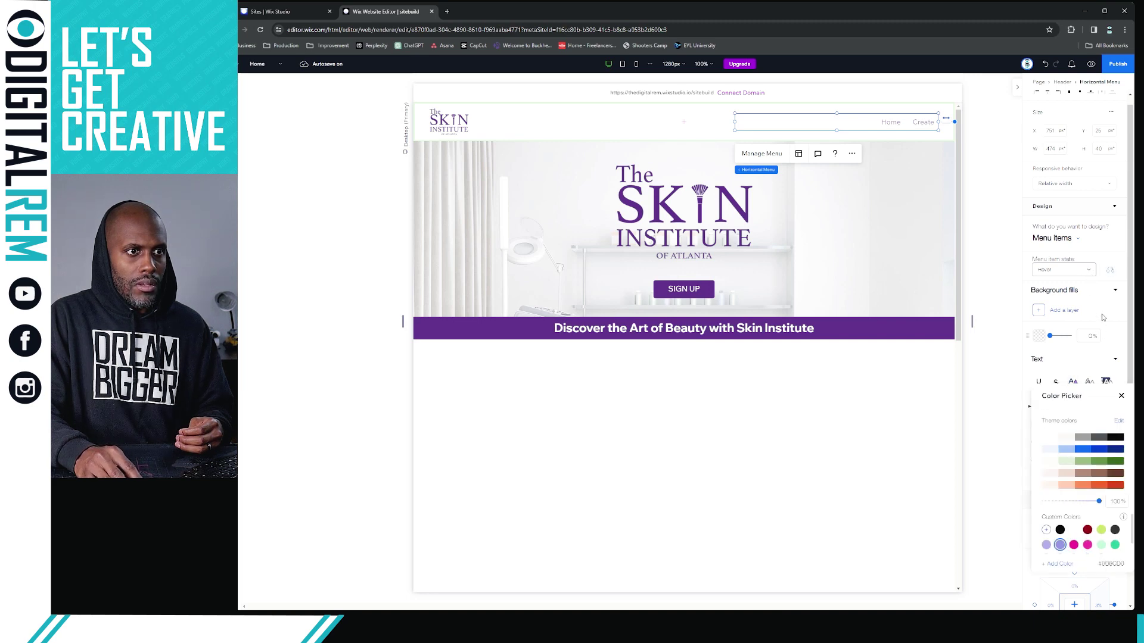
{"action": "left_click", "coordinate": [1112, 274]}
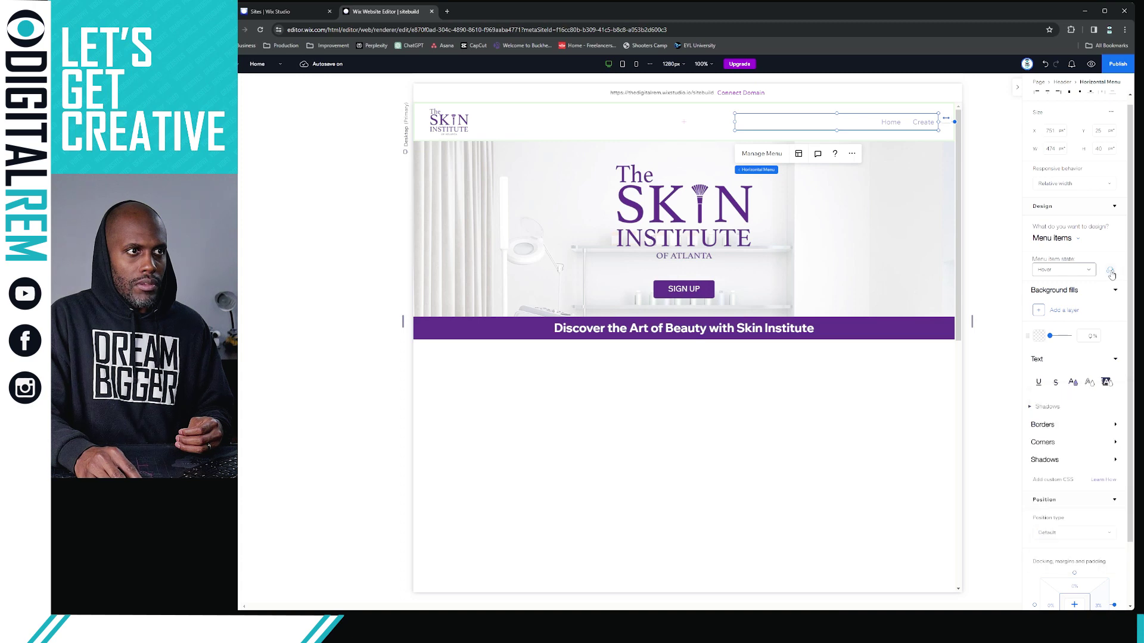
- Try the saved light purple and the saved dark purple in turn as the menu items' text colour in the Hover state
{"action": "left_click", "coordinate": [1089, 272]}
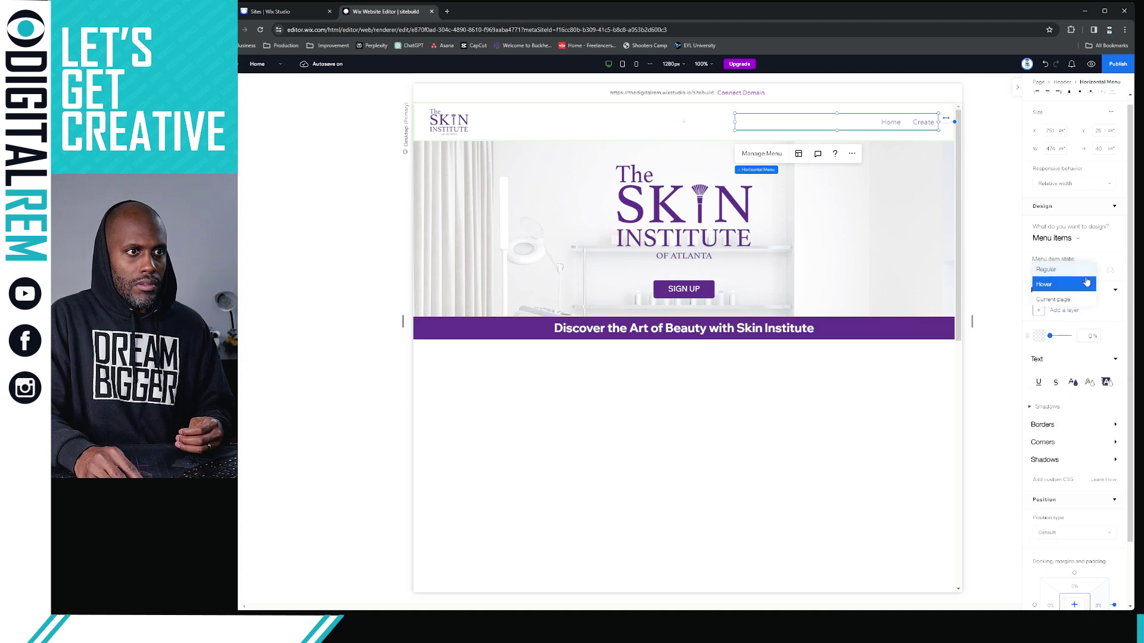
{"action": "left_click", "coordinate": [1084, 272]}
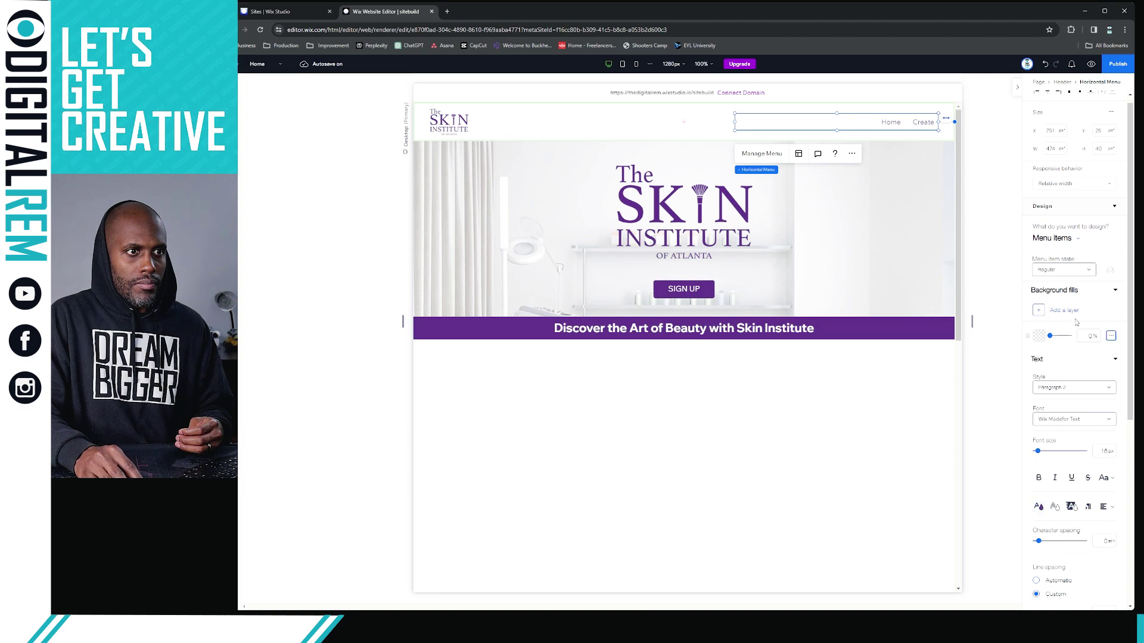
{"action": "left_click", "coordinate": [1071, 270]}
{"action": "left_click", "coordinate": [1075, 285]}
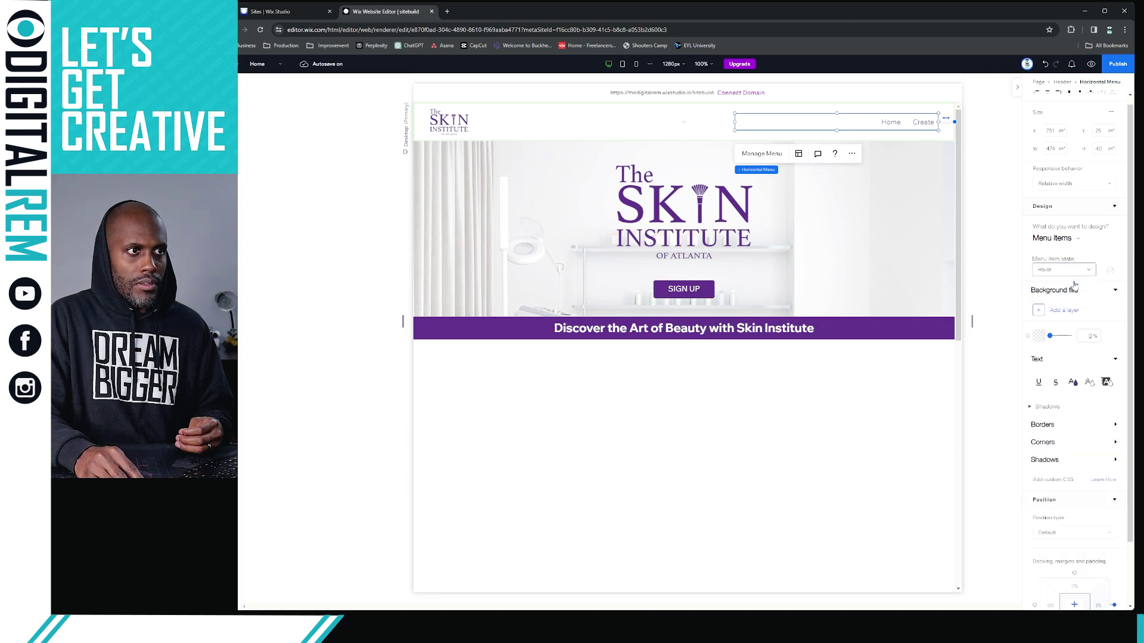
{"action": "left_click", "coordinate": [1073, 383]}
{"action": "left_click", "coordinate": [1060, 540]}
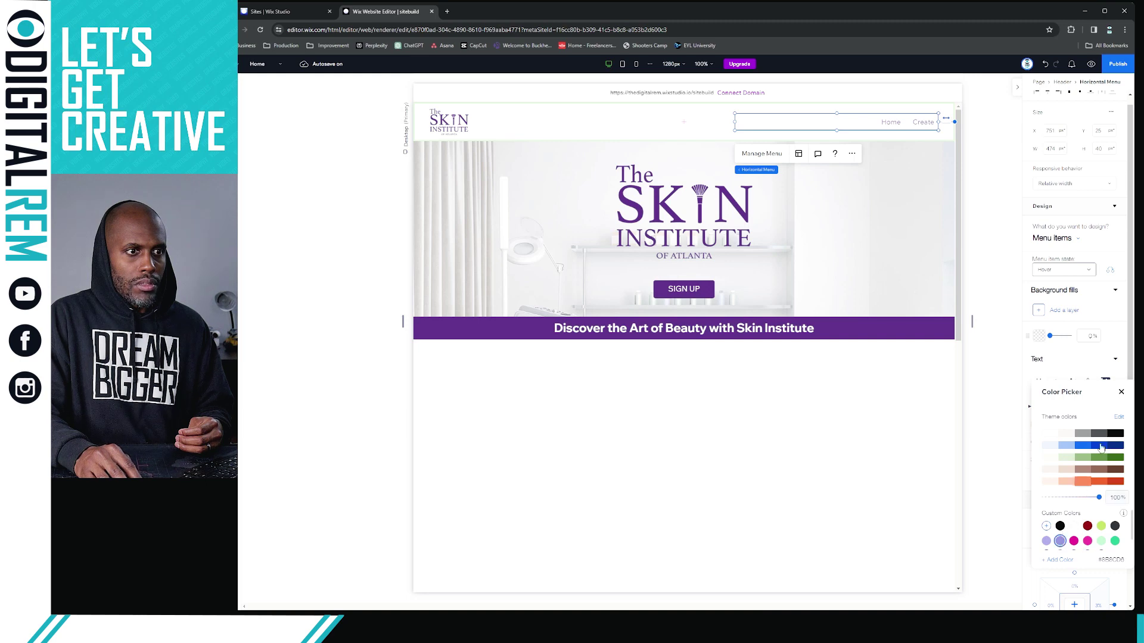
{"action": "left_click", "coordinate": [1121, 392]}
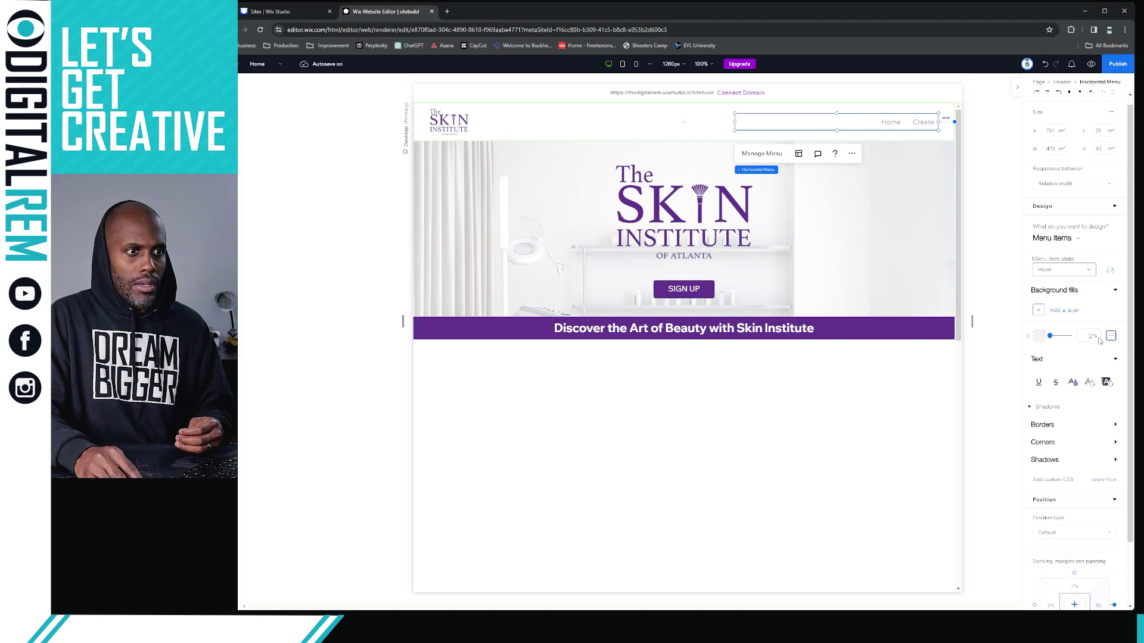
{"action": "left_click", "coordinate": [1076, 384]}
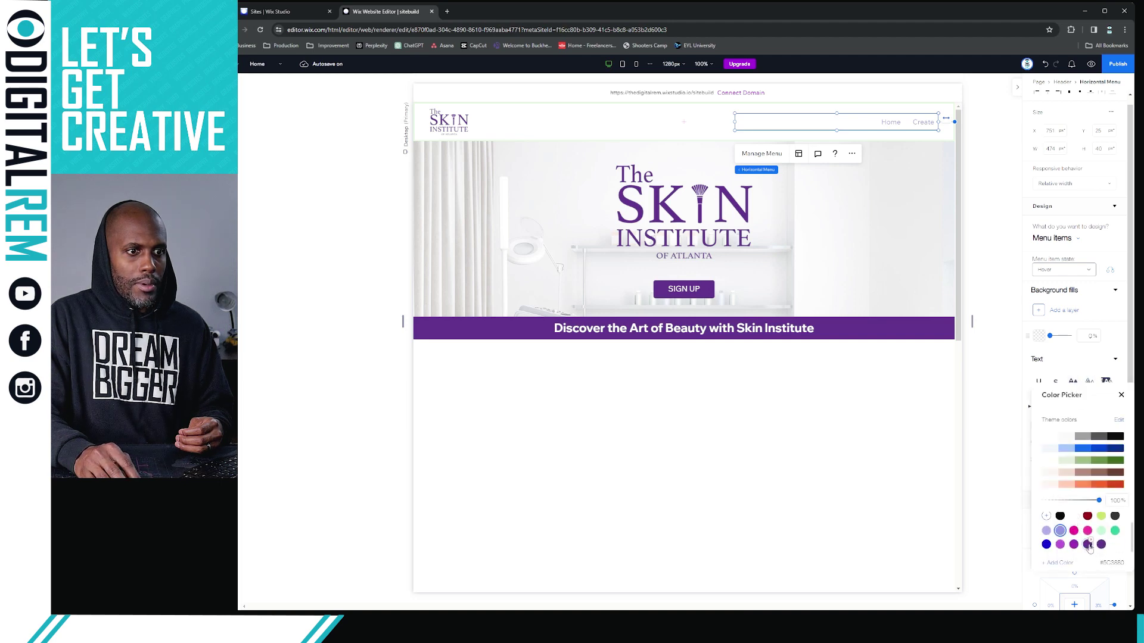
{"action": "left_click", "coordinate": [1121, 395]}
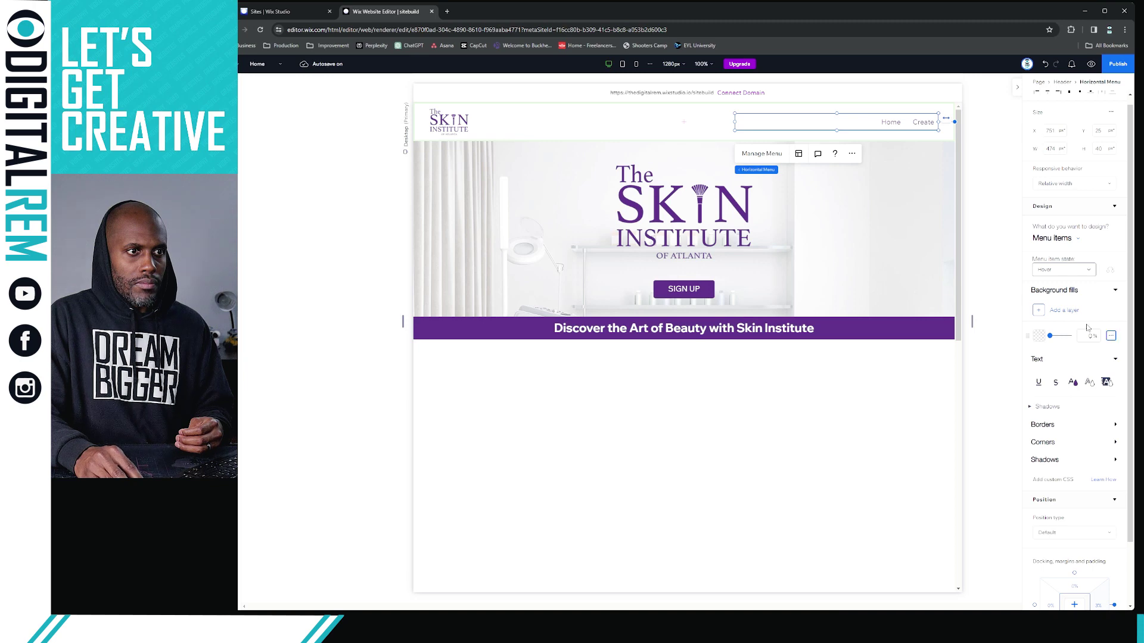
- Try adding a background fill layer to the menu items' Hover state and reset that state's styling
{"action": "left_click", "coordinate": [1107, 314]}
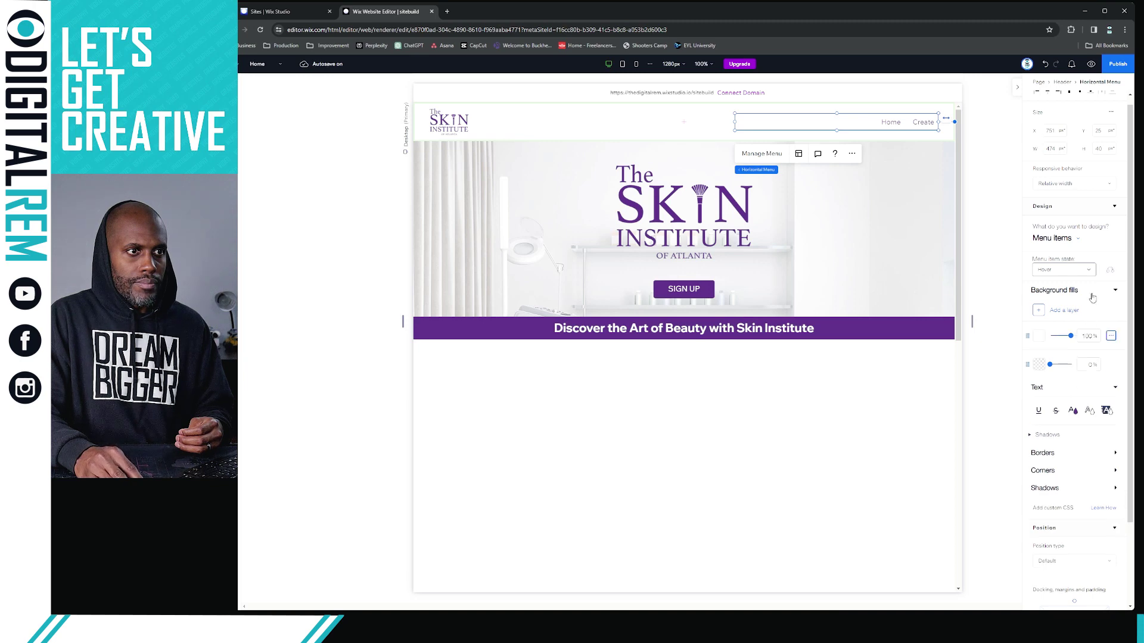
{"action": "left_click", "coordinate": [1082, 333]}
{"action": "left_click", "coordinate": [1093, 272]}
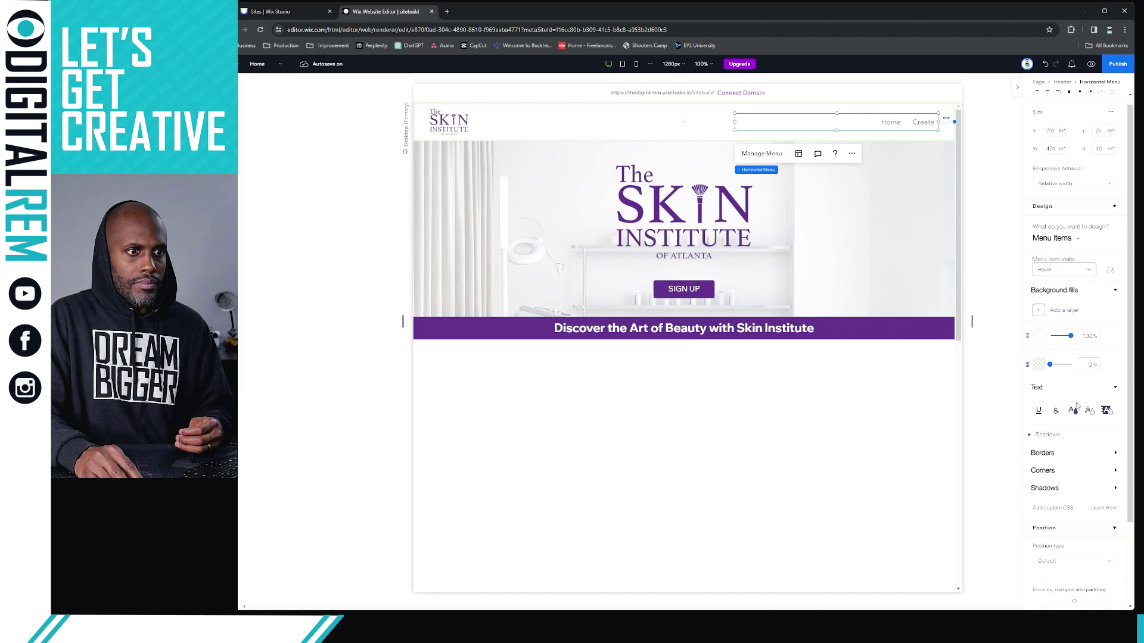
{"action": "left_click", "coordinate": [1112, 272]}
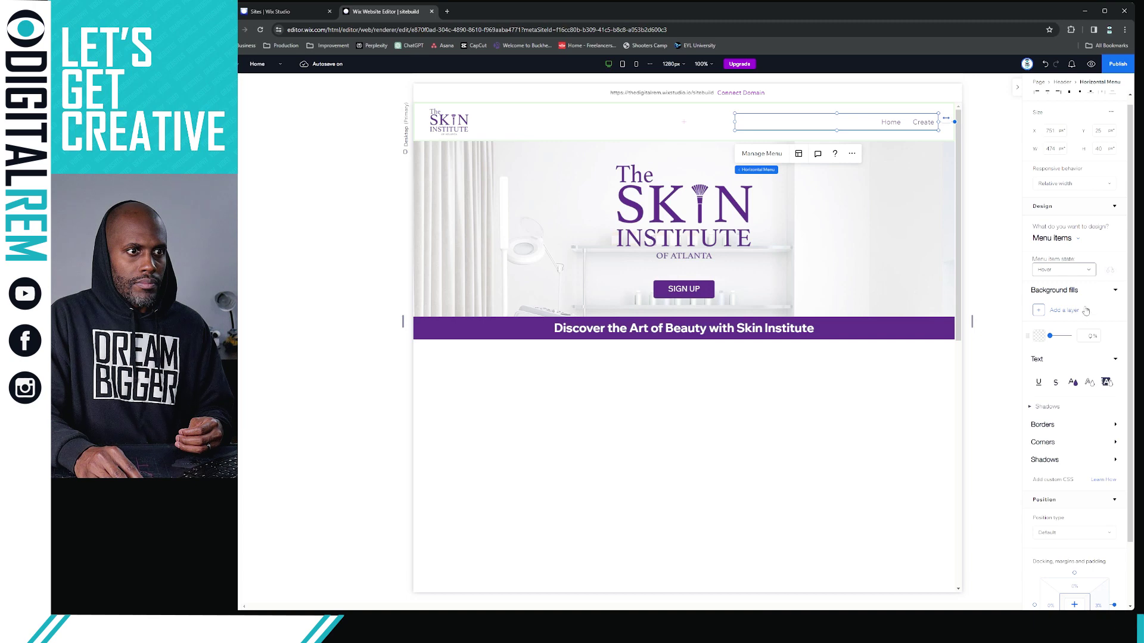
- Set the menu items' Hover text colour to the saved dark purple after trying the light purple
{"action": "left_click", "coordinate": [1073, 383]}
{"action": "left_click", "coordinate": [1060, 543]}
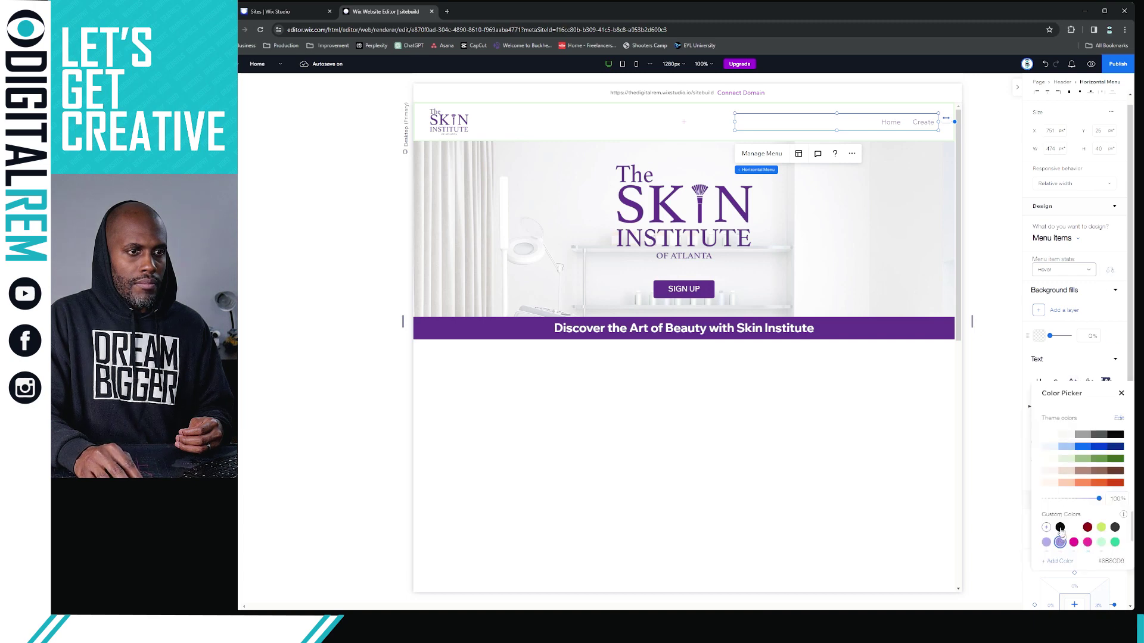
{"action": "scroll", "coordinate": [1081, 530], "scroll_direction": "down", "scroll_amount": 1}
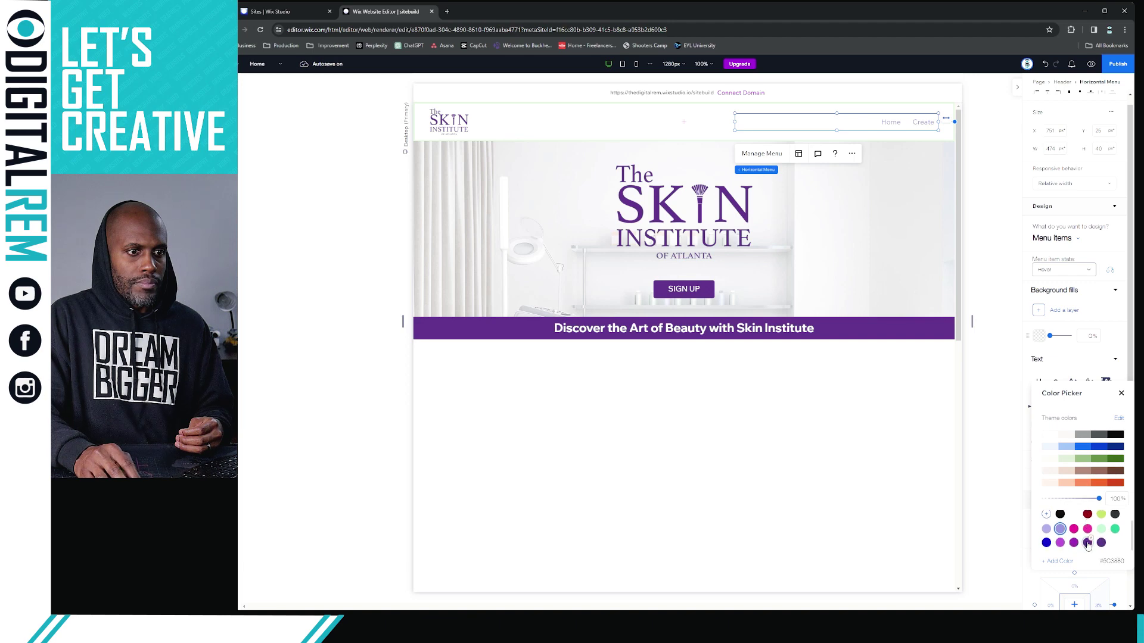
{"action": "left_click", "coordinate": [1087, 543]}
{"action": "left_click", "coordinate": [1121, 394]}
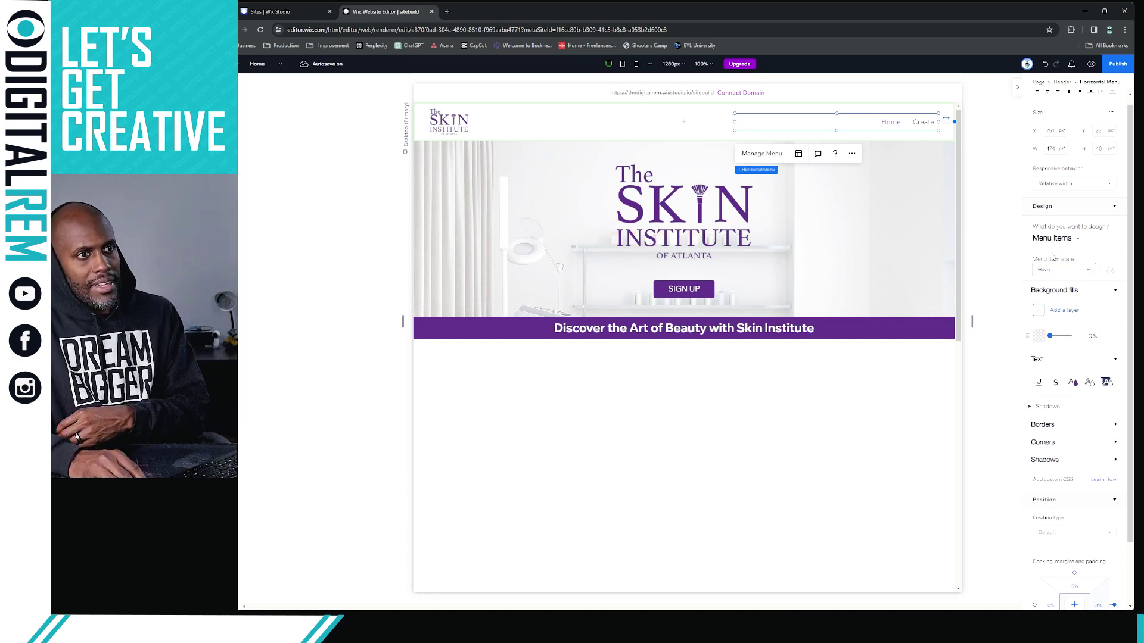
{"action": "scroll", "coordinate": [1072, 320], "scroll_direction": "up", "scroll_amount": 1}
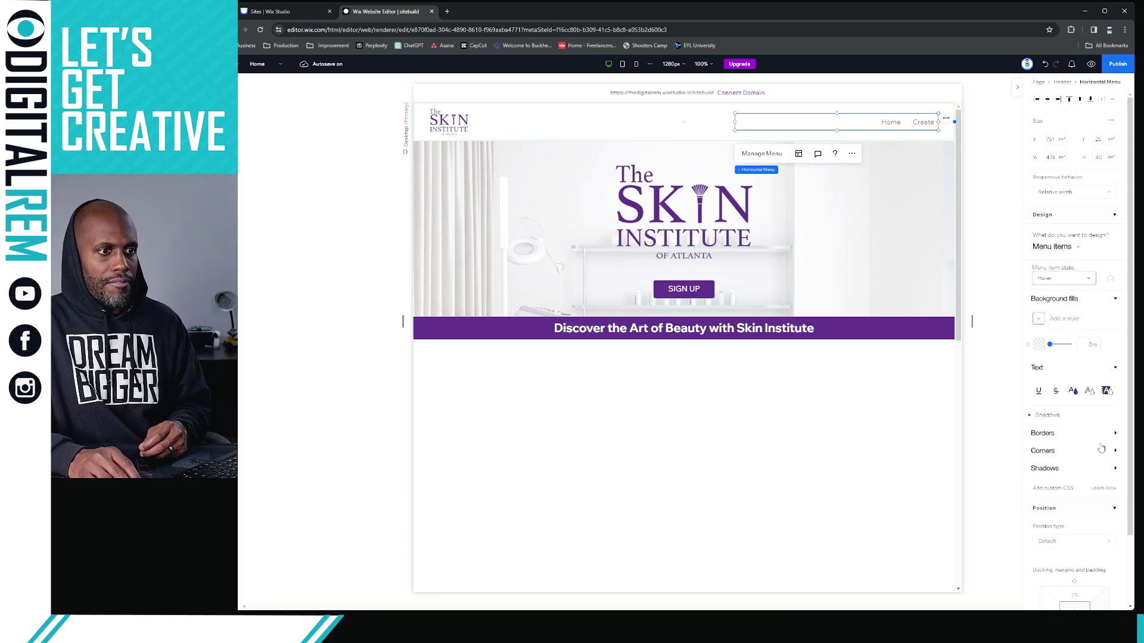
{"action": "left_click", "coordinate": [1081, 253]}
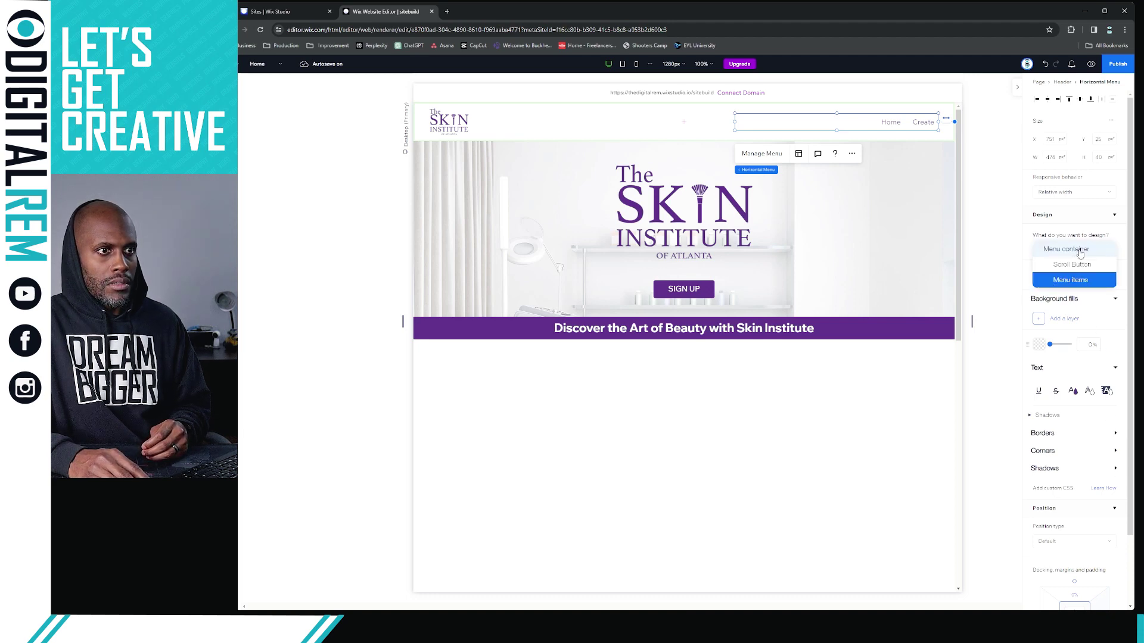
{"action": "left_click", "coordinate": [1081, 251]}
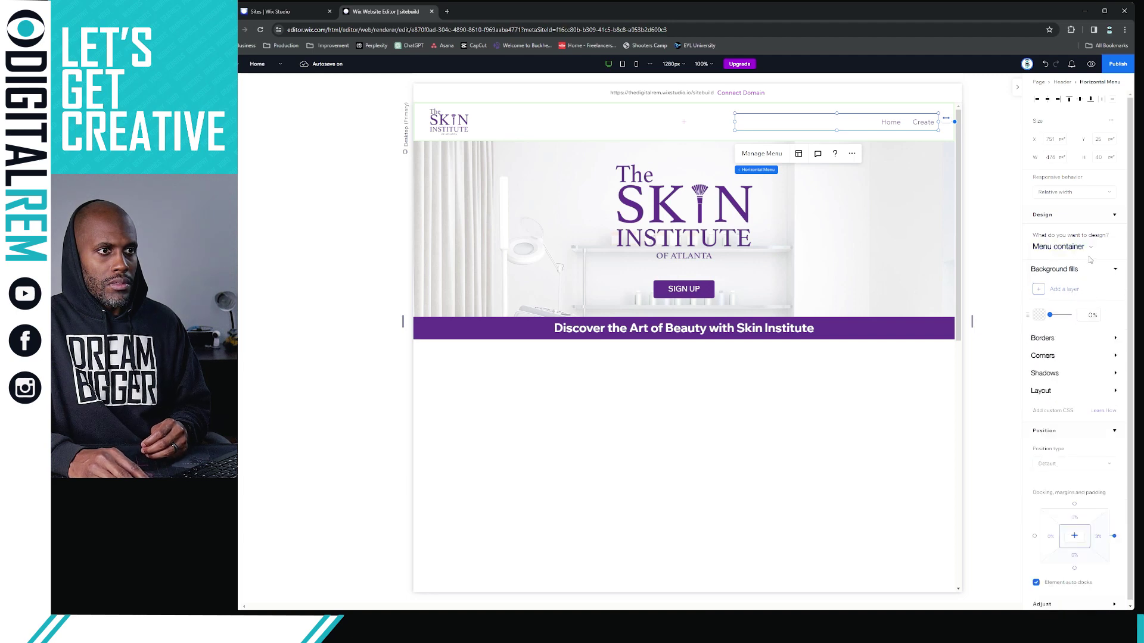
{"action": "left_click", "coordinate": [1088, 248]}
{"action": "left_click", "coordinate": [1078, 281]}
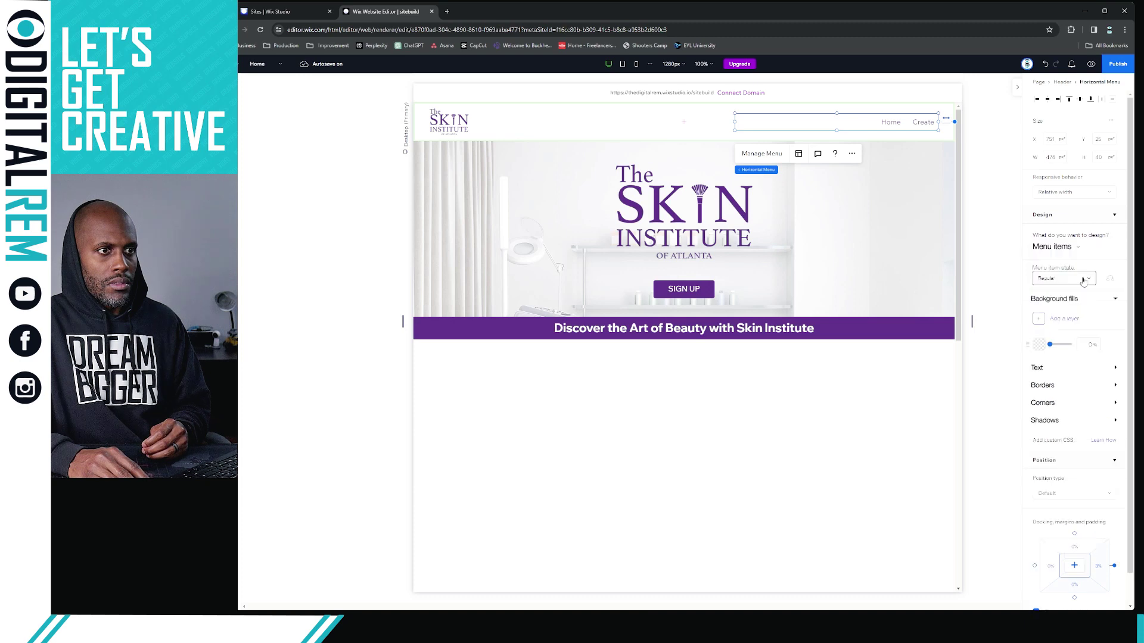
- Set the text style of the header menu items to Heading 6 in the Regular state
{"action": "left_click", "coordinate": [1091, 280]}
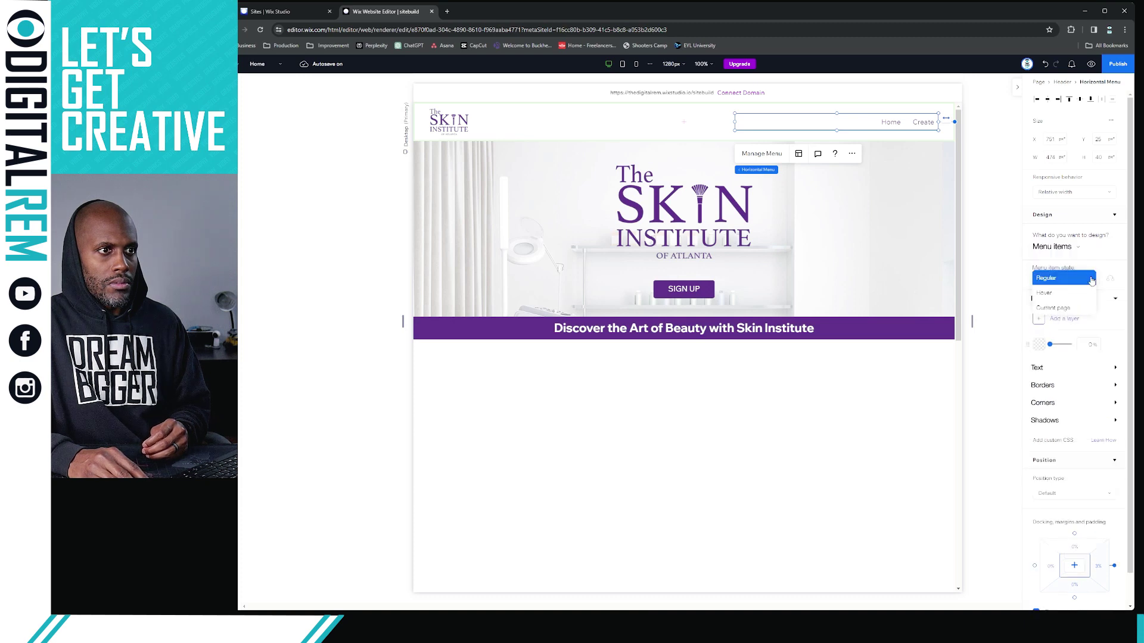
{"action": "left_click", "coordinate": [1091, 279]}
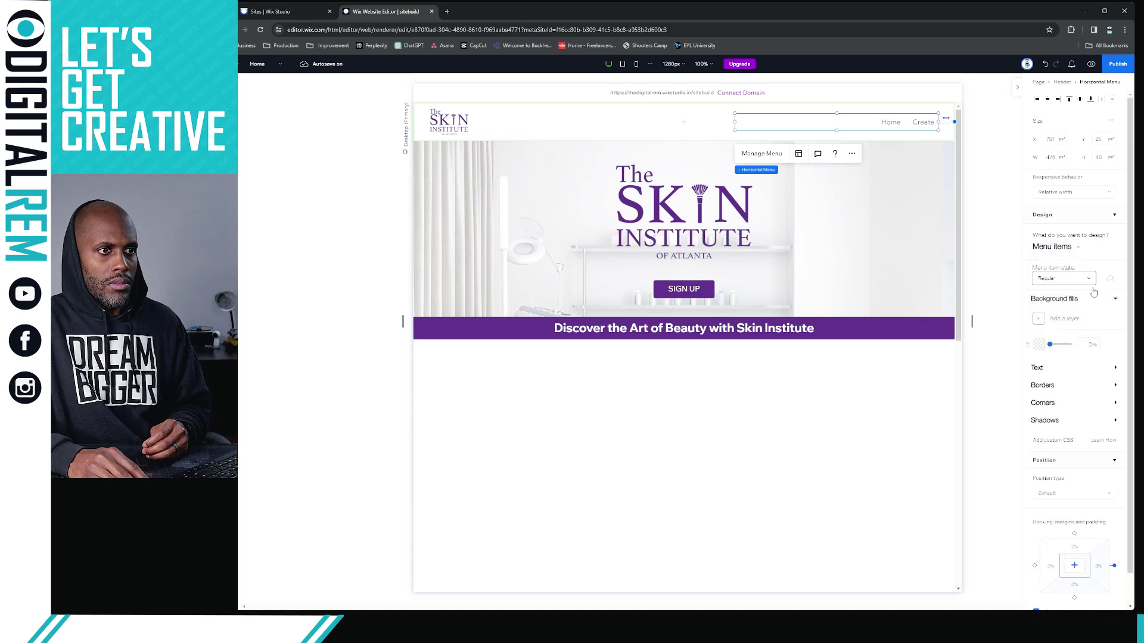
{"action": "left_click", "coordinate": [1115, 369]}
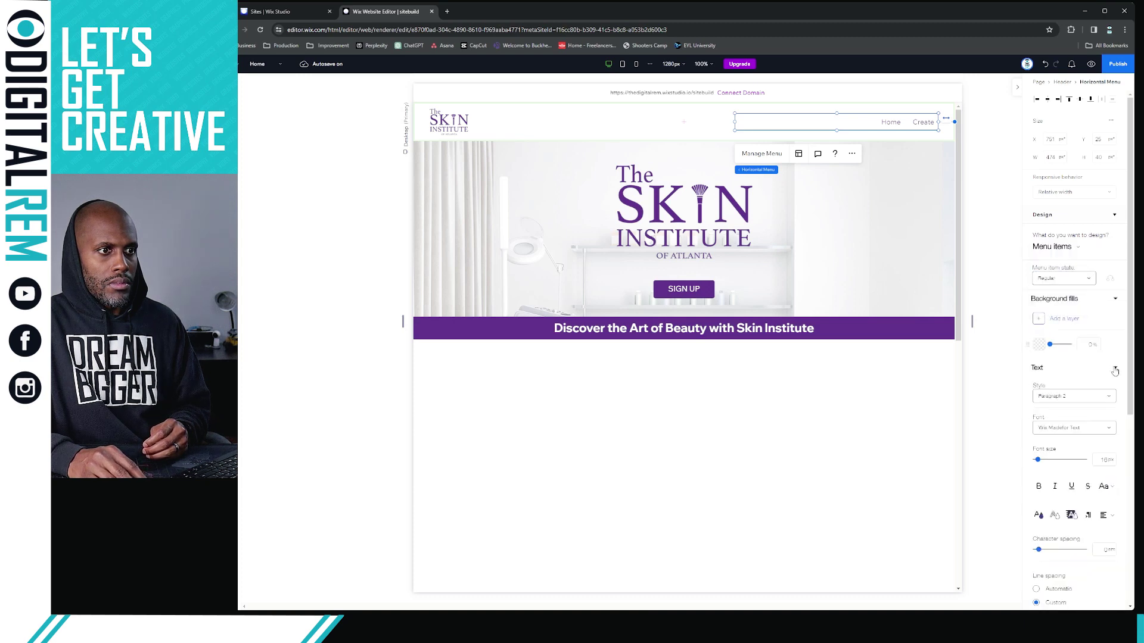
{"action": "left_click", "coordinate": [1103, 398]}
{"action": "scroll", "coordinate": [1089, 427], "scroll_direction": "up", "scroll_amount": 1}
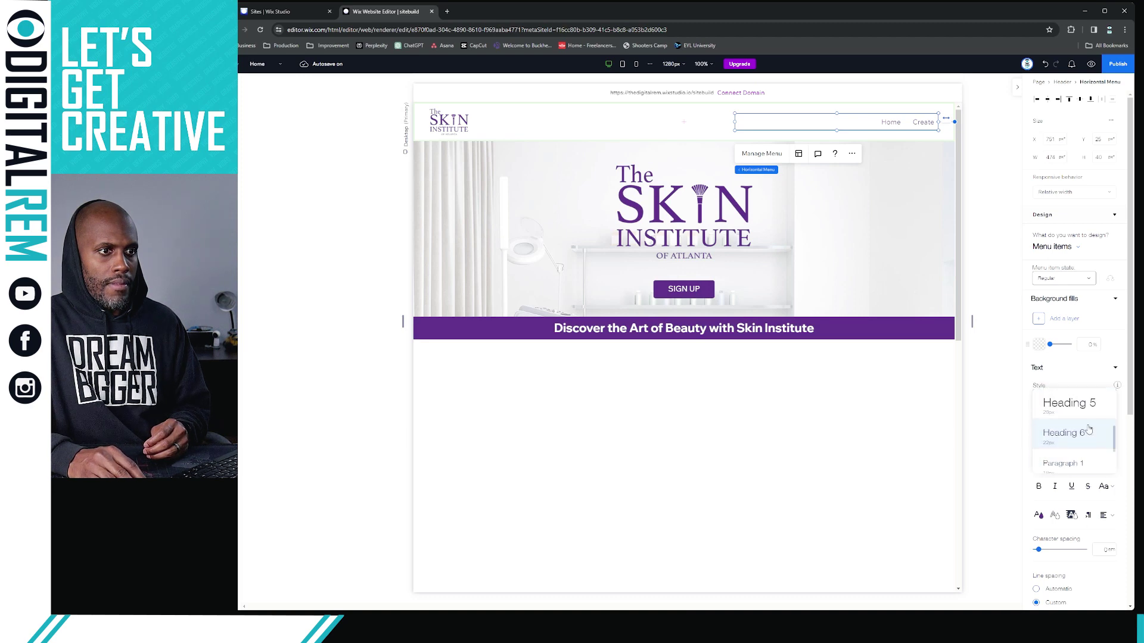
{"action": "left_click", "coordinate": [1089, 431]}
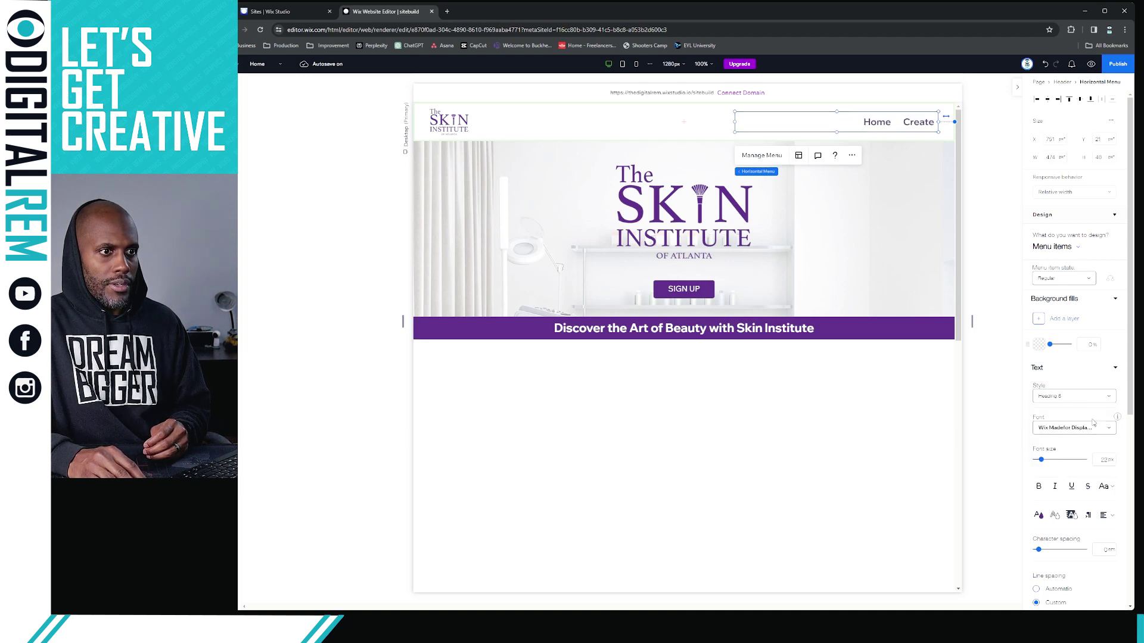
- Try Heading 5, Paragraph 1 and Heading 6 in turn as the header menu items' text style in the Regular state
{"action": "left_click", "coordinate": [1091, 398]}
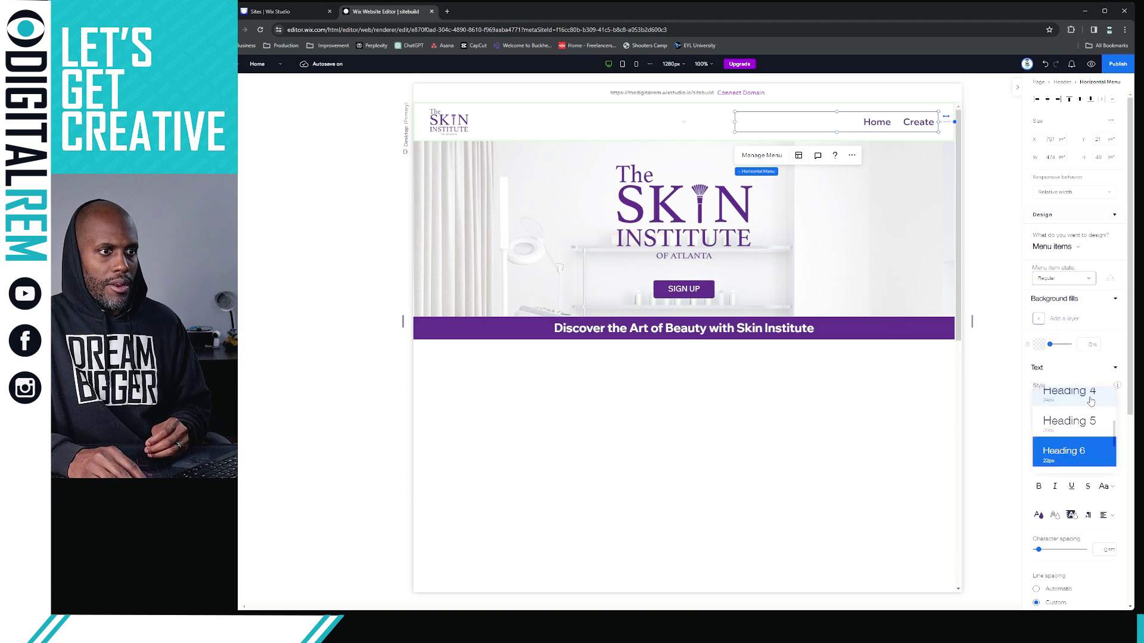
{"action": "left_click", "coordinate": [1086, 420]}
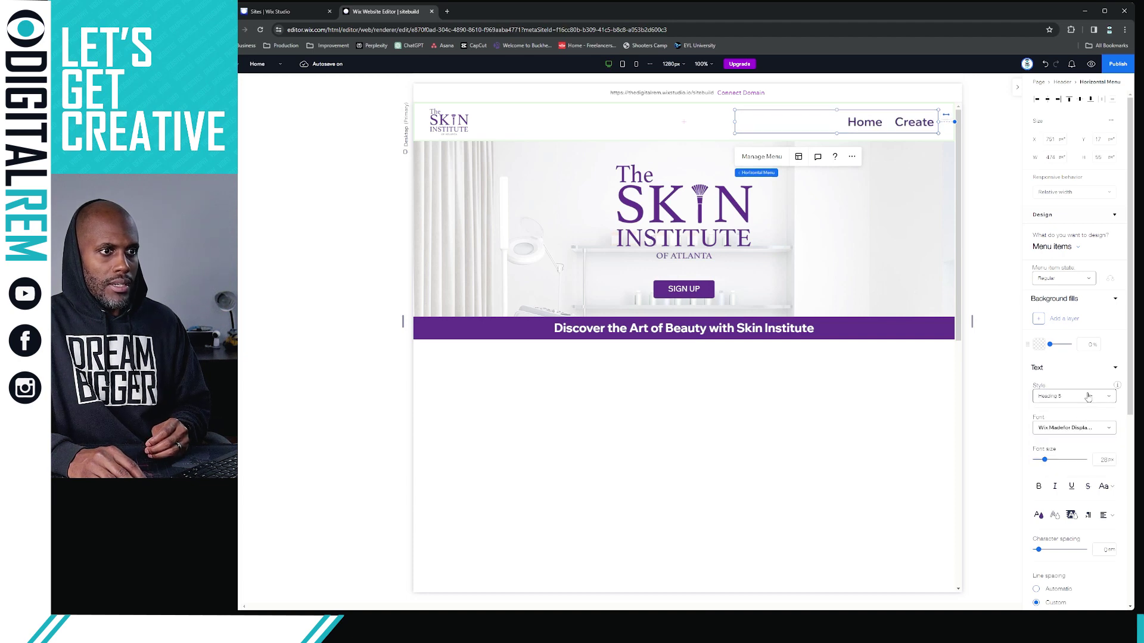
{"action": "left_click", "coordinate": [1082, 398]}
{"action": "scroll", "coordinate": [1077, 437], "scroll_direction": "down", "scroll_amount": 3}
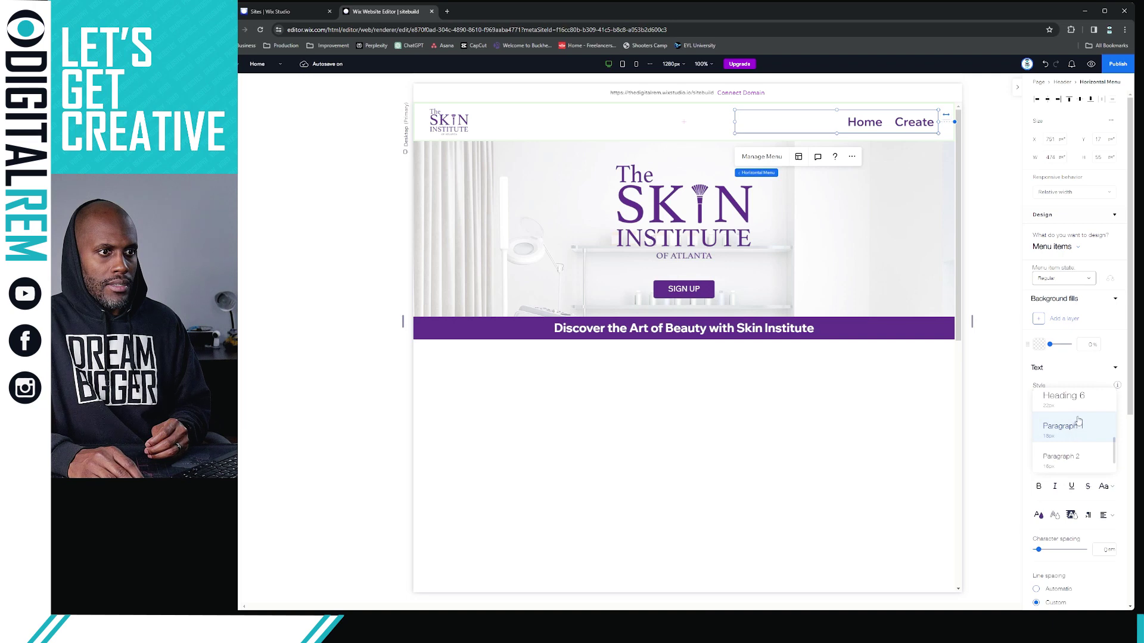
{"action": "left_click", "coordinate": [1084, 431]}
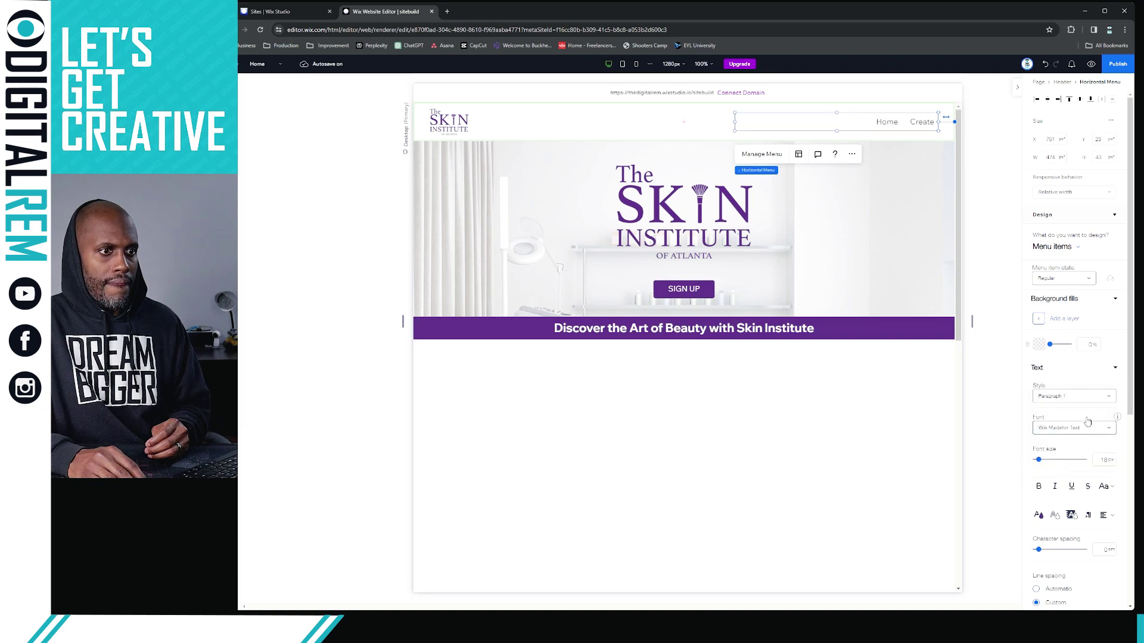
{"action": "left_click", "coordinate": [1088, 396]}
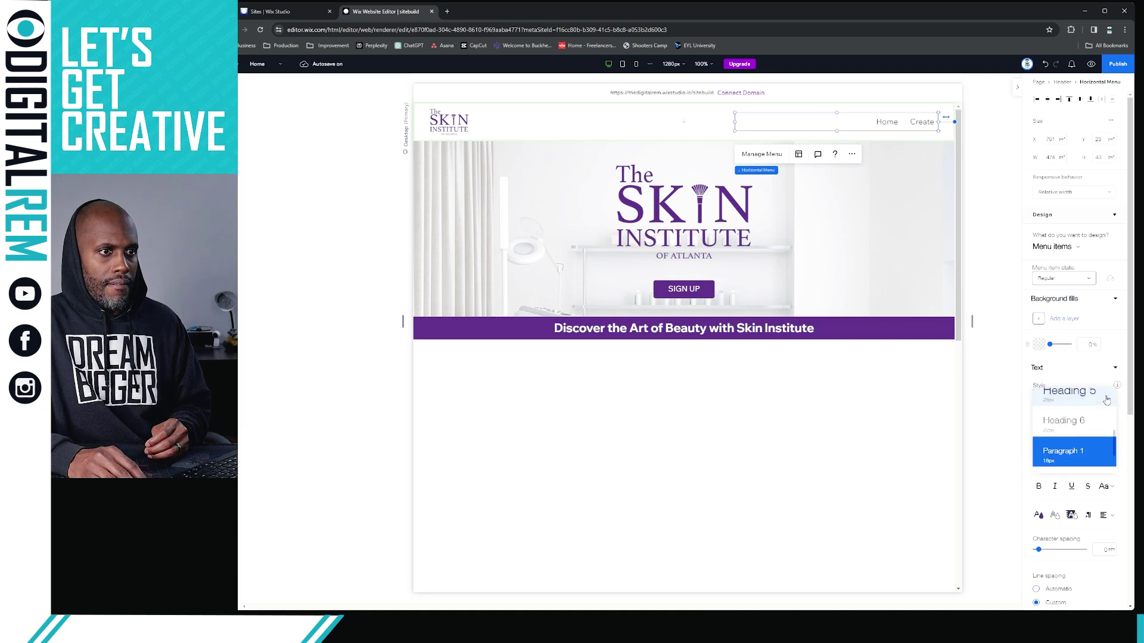
{"action": "left_click", "coordinate": [1095, 423]}
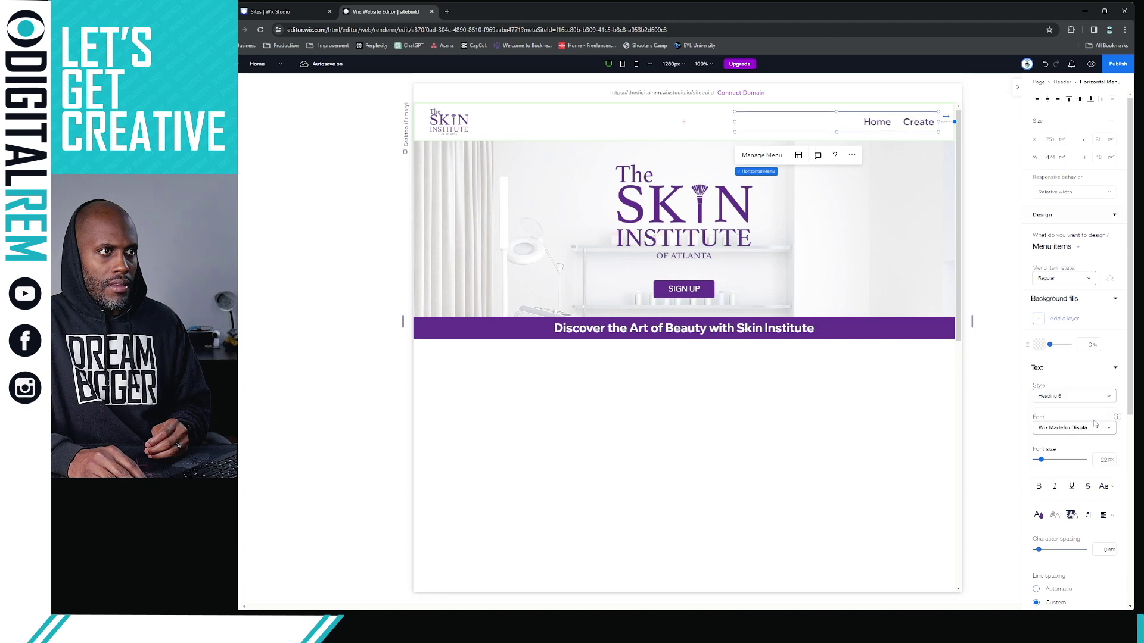
- Set the header menu items' text style to Paragraph 1, reapplying it after trying a 22 px font size
{"action": "left_click", "coordinate": [1097, 403]}
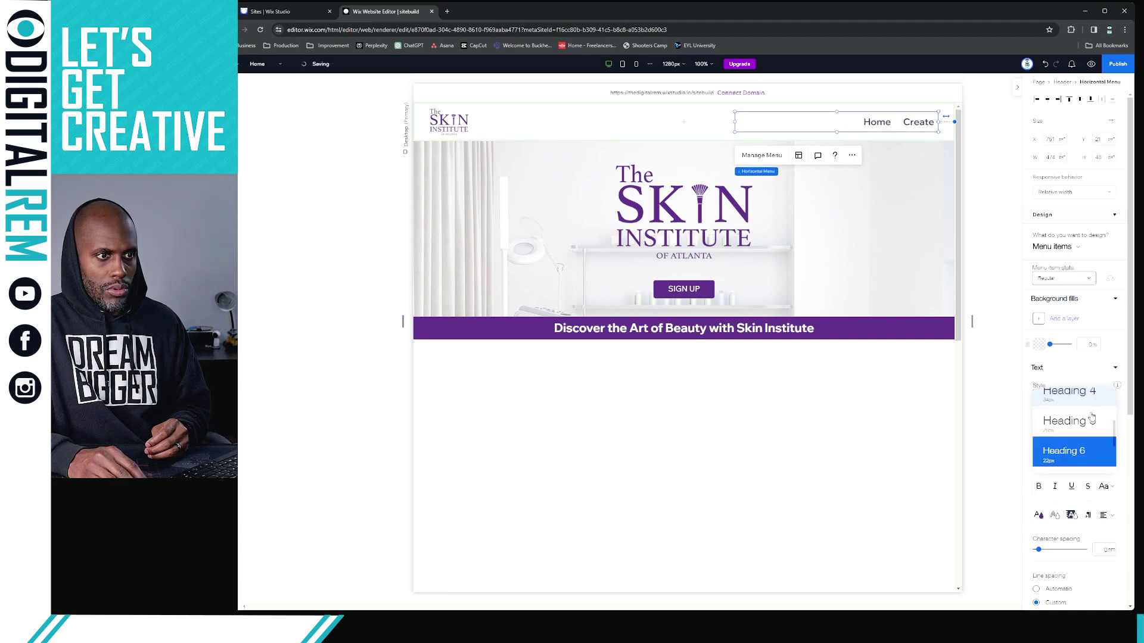
{"action": "scroll", "coordinate": [1078, 444], "scroll_direction": "down", "scroll_amount": 1}
{"action": "left_click", "coordinate": [1078, 443]}
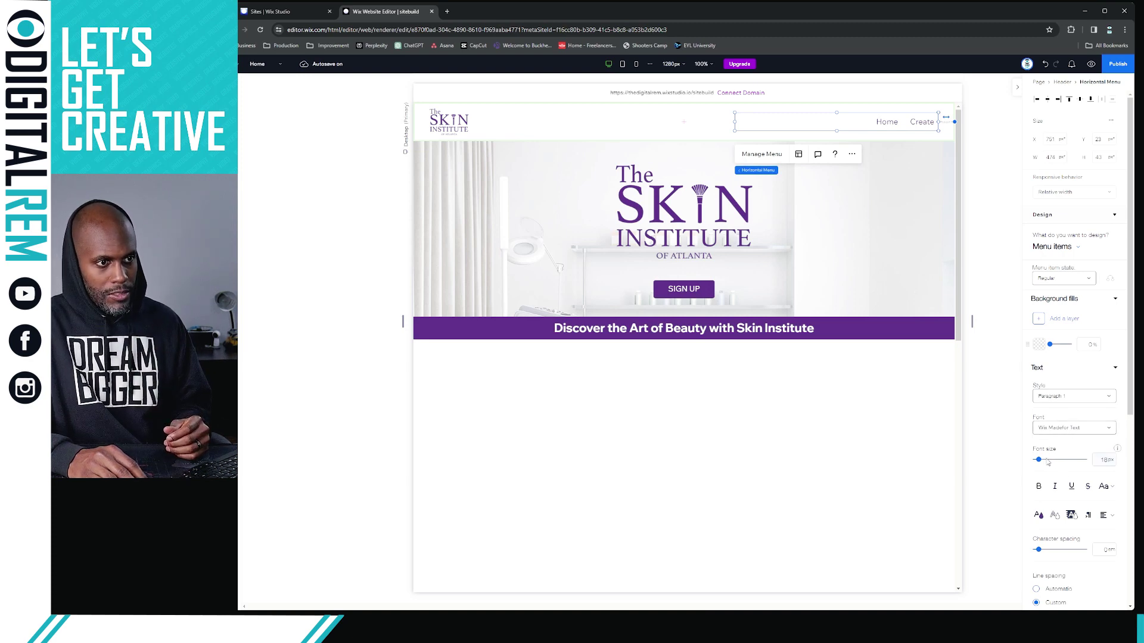
{"action": "left_click_drag", "start_coordinate": [1042, 463], "coordinate": [1041, 463]}
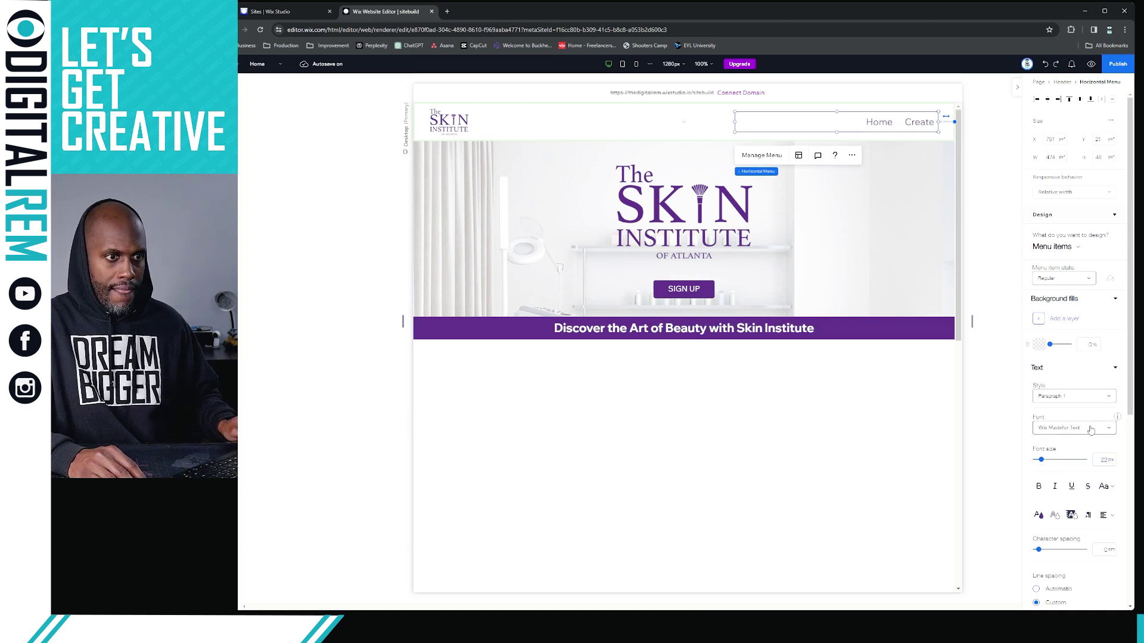
{"action": "left_click", "coordinate": [1072, 396]}
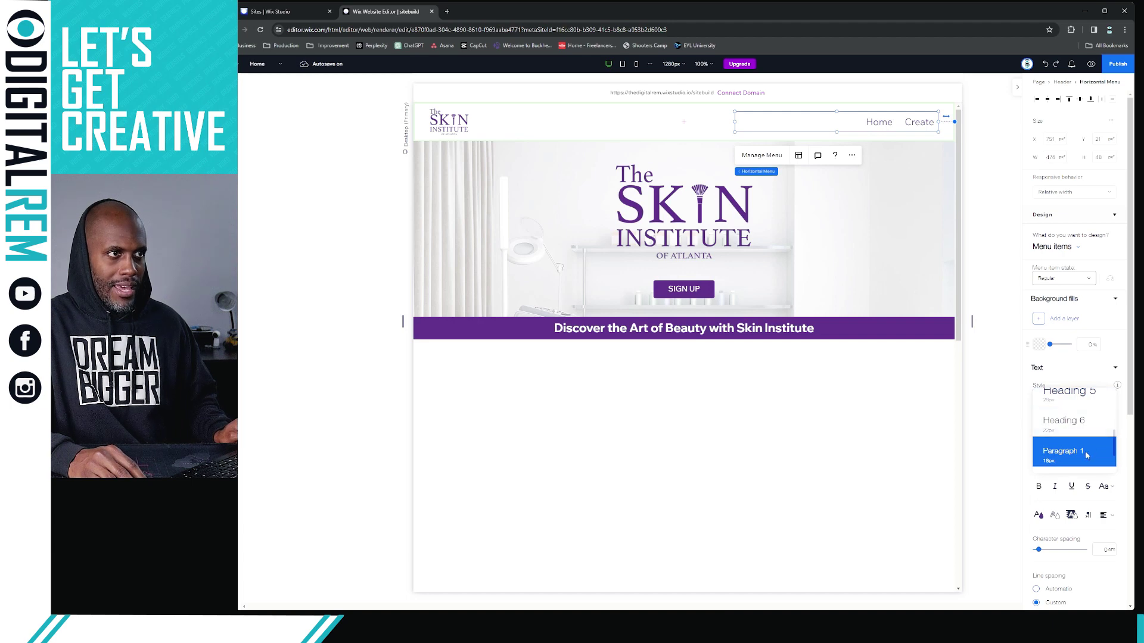
{"action": "left_click", "coordinate": [1085, 454]}
{"action": "left_click", "coordinate": [1005, 257]}
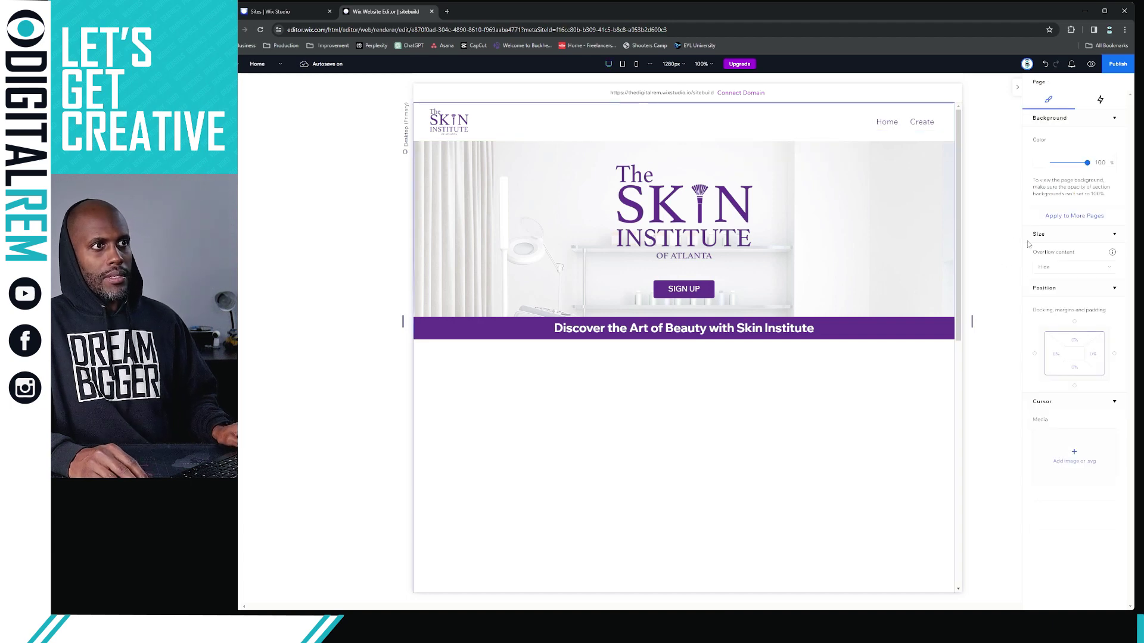
- Reduce the header's height to about 70 px and shrink the header logo to fit inside it
{"action": "left_click", "coordinate": [757, 130]}
{"action": "left_click_drag", "start_coordinate": [753, 140], "coordinate": [752, 130]}
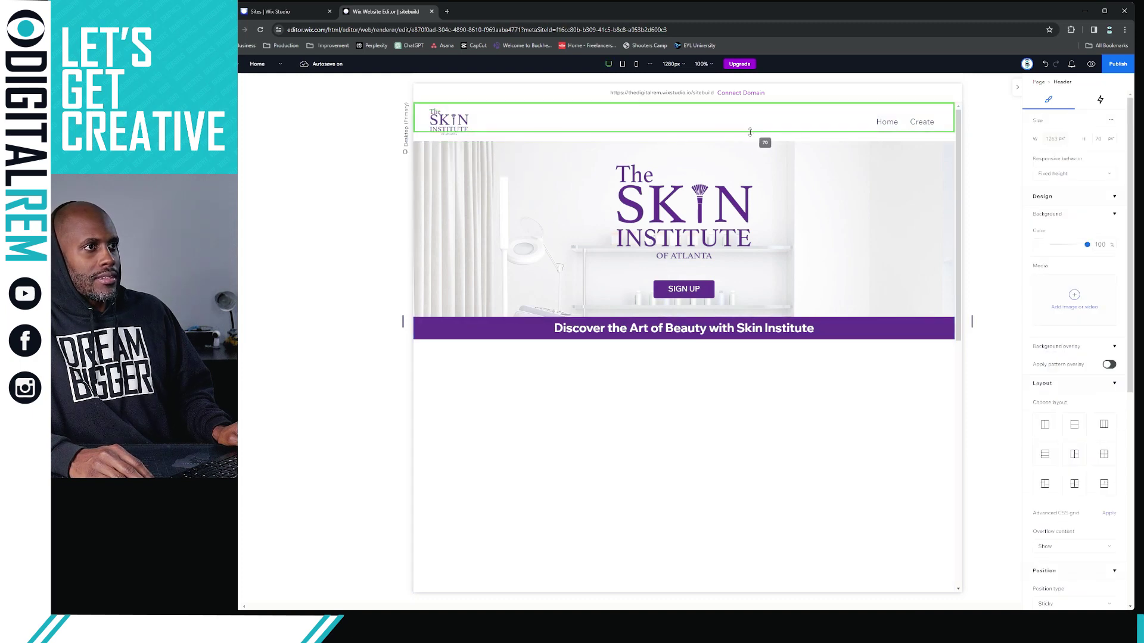
{"action": "left_click", "coordinate": [467, 118]}
{"action": "left_click_drag", "start_coordinate": [471, 106], "coordinate": [449, 116]}
{"action": "left_click", "coordinate": [881, 176]}
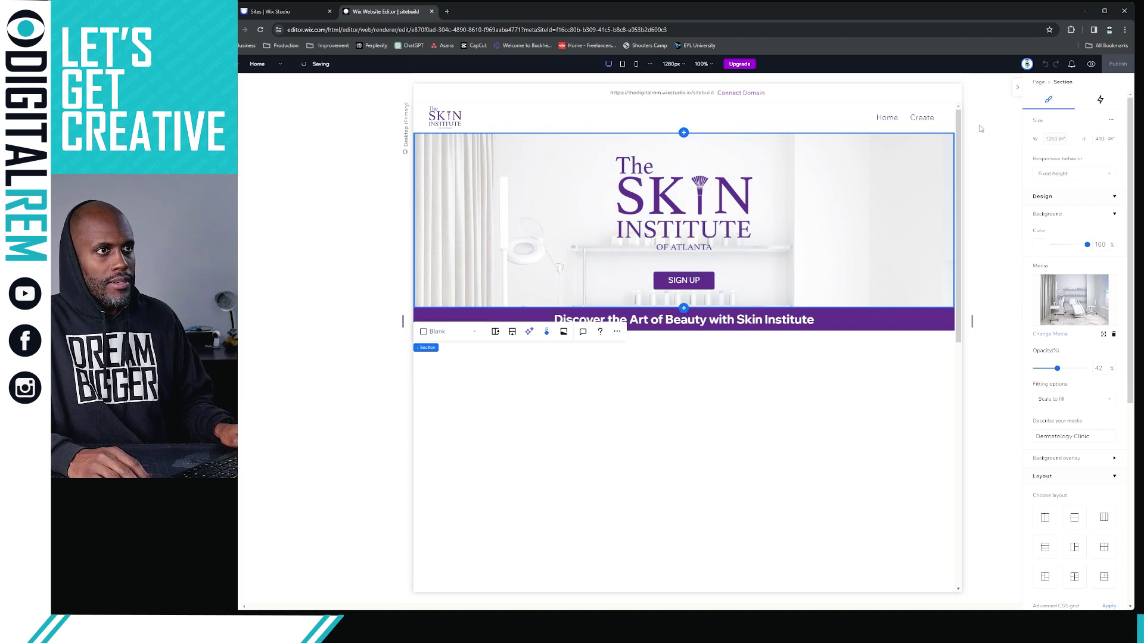
{"action": "left_click", "coordinate": [840, 388]}
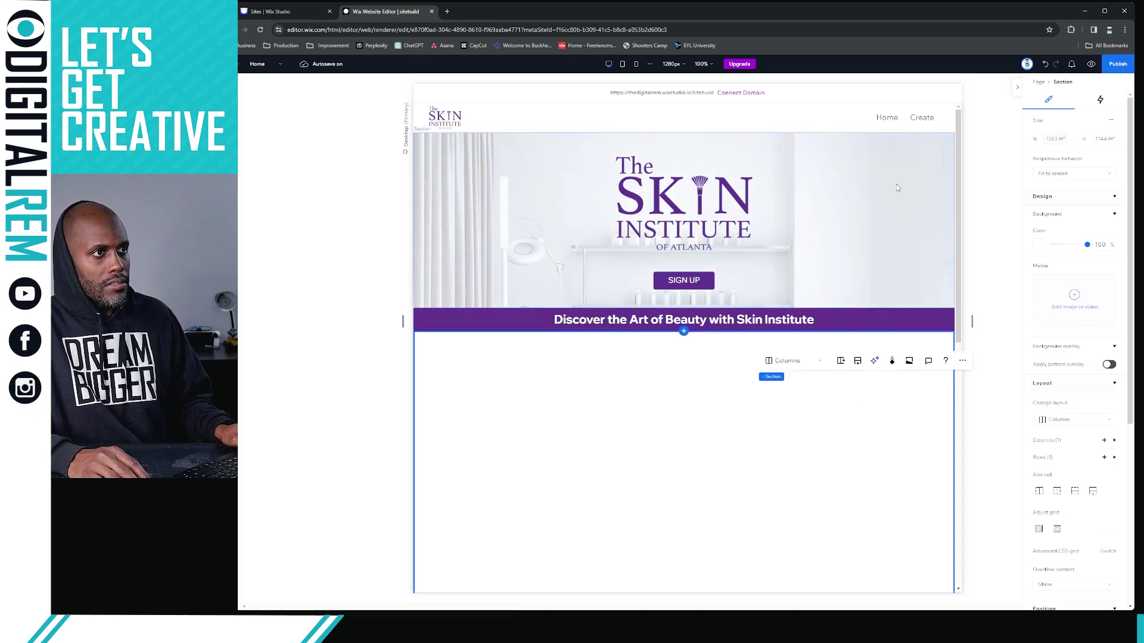
- Try bold text on the header menu items in the Regular state, check the letter-case options, and remove the bold
{"action": "left_click", "coordinate": [921, 118]}
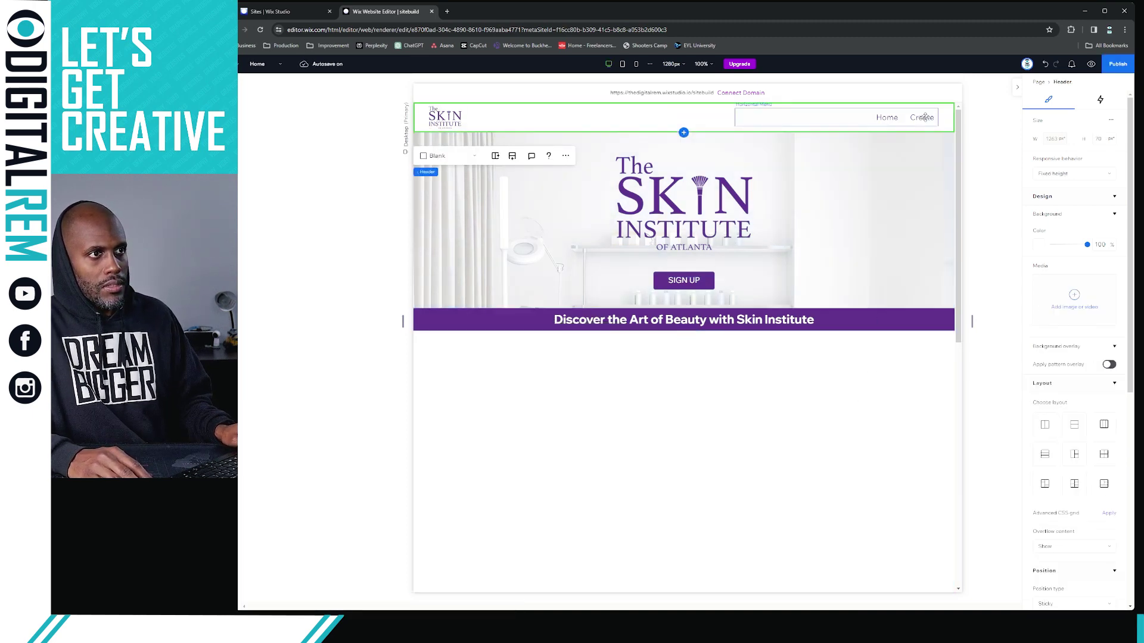
{"action": "left_click", "coordinate": [923, 117]}
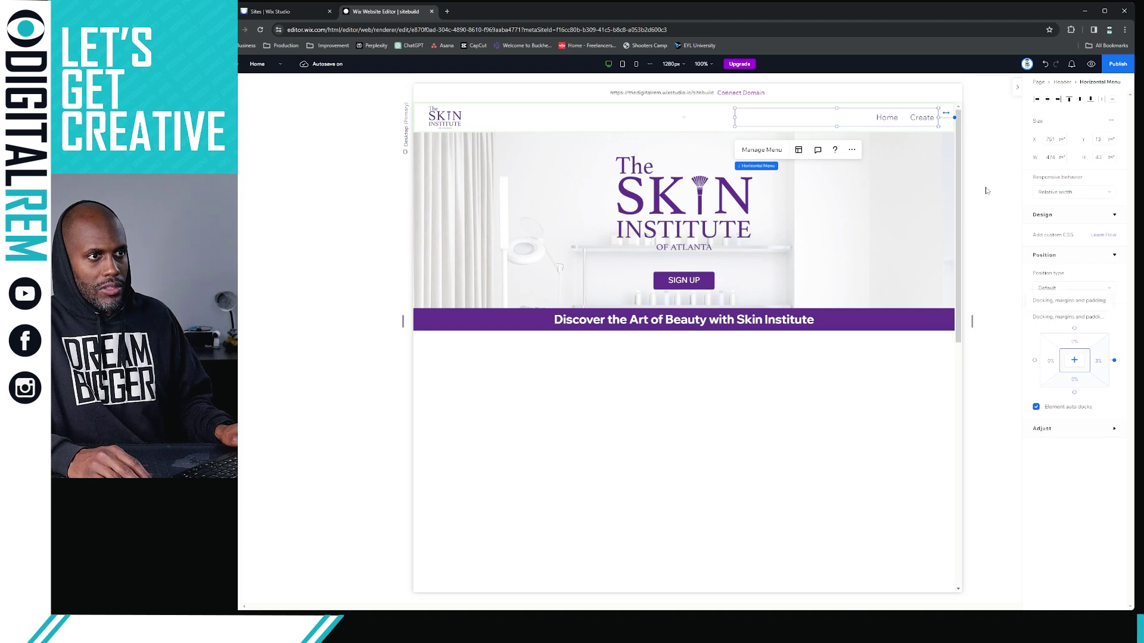
{"action": "left_click", "coordinate": [1048, 215]}
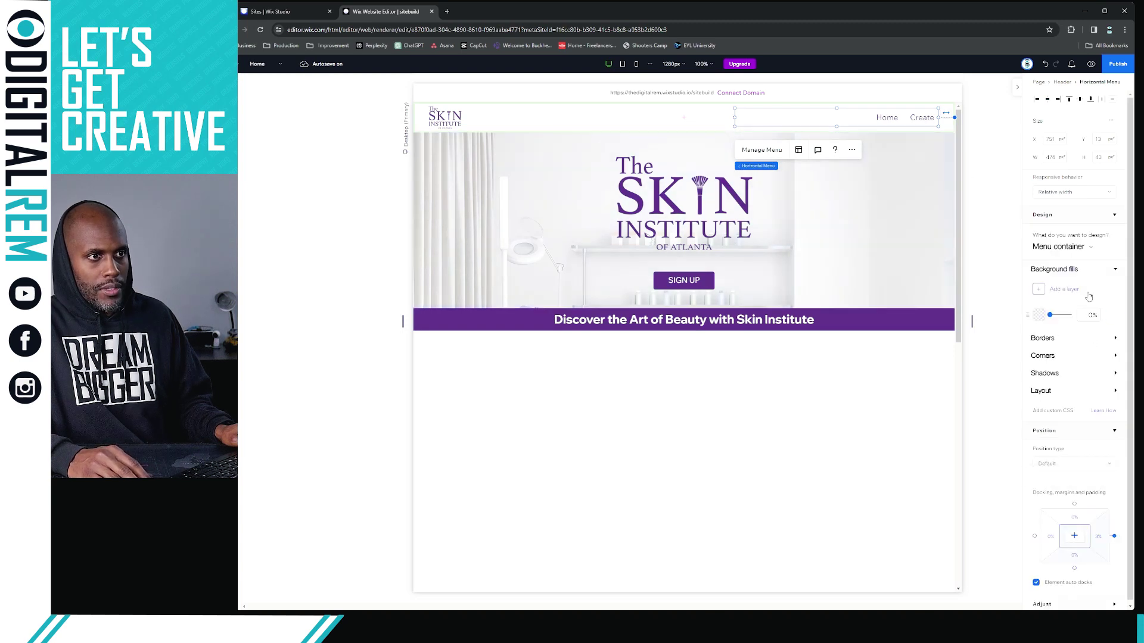
{"action": "left_click", "coordinate": [1080, 250]}
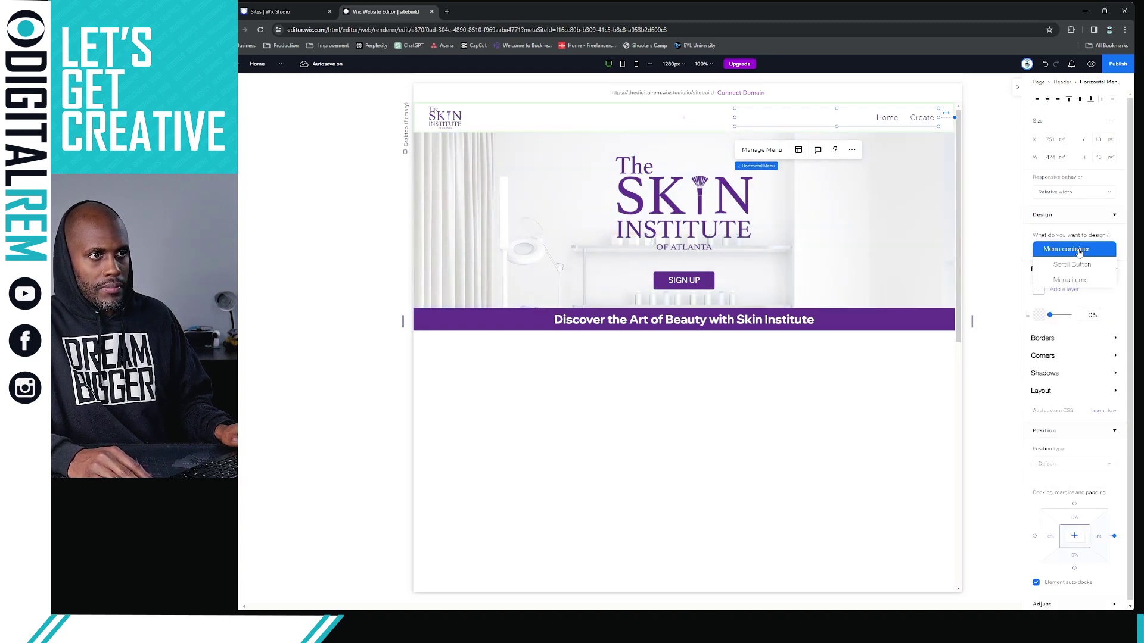
{"action": "left_click", "coordinate": [1071, 280]}
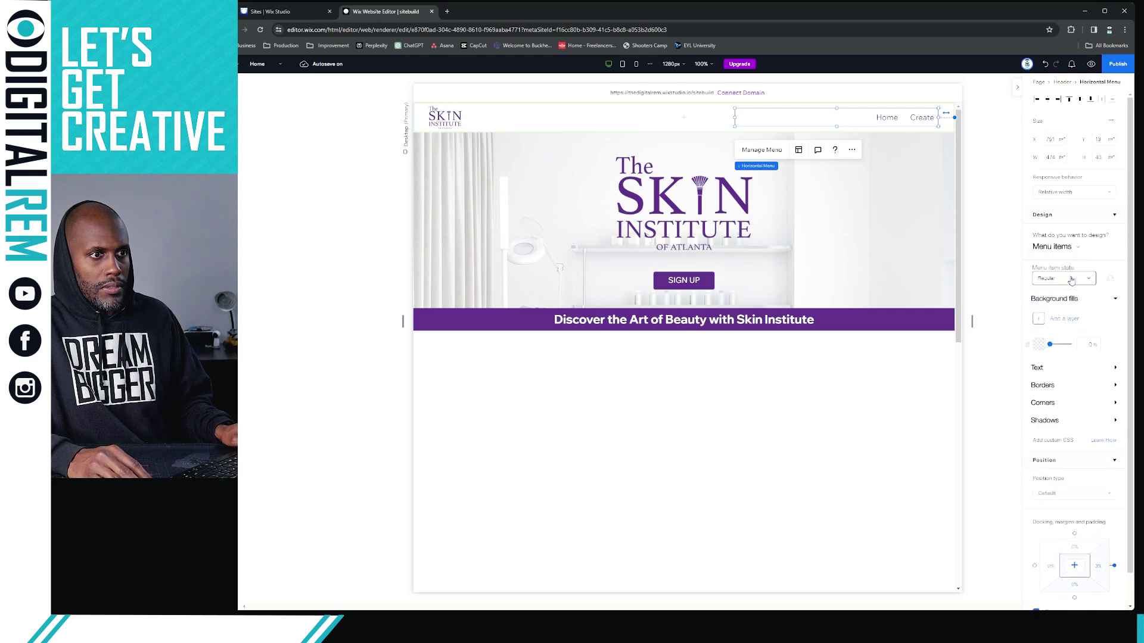
{"action": "left_click", "coordinate": [1112, 370]}
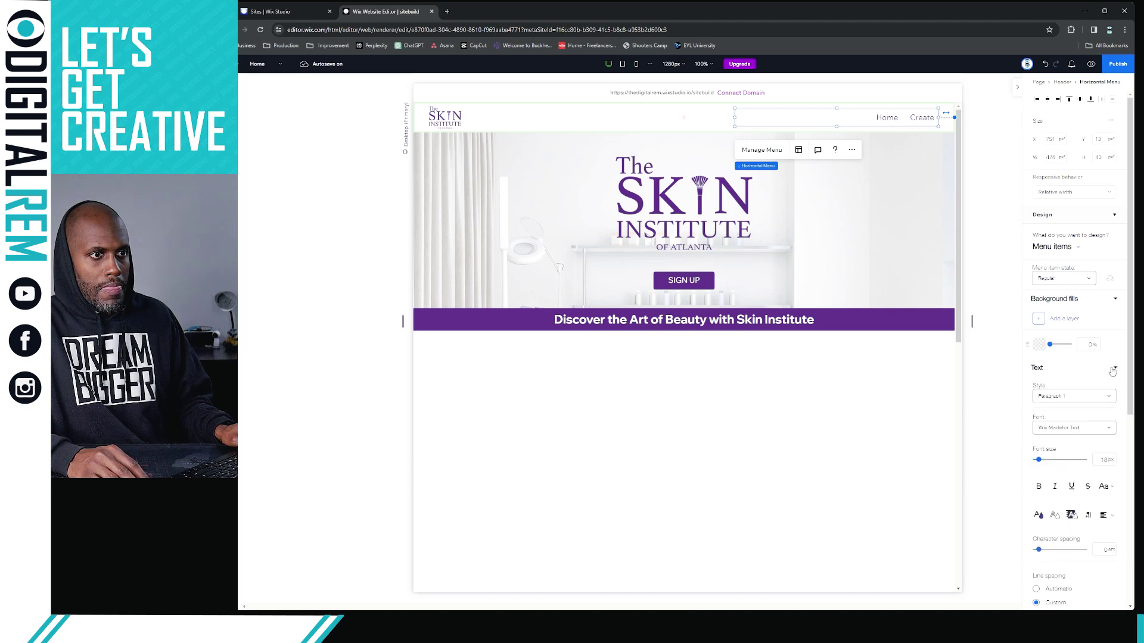
{"action": "left_click", "coordinate": [1040, 487]}
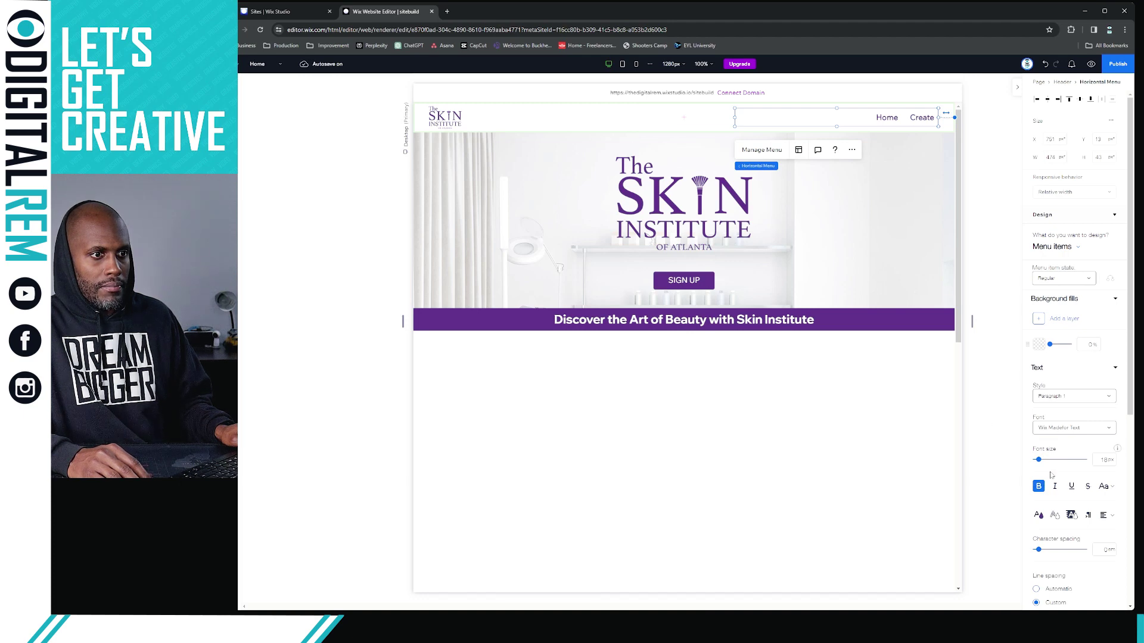
{"action": "left_click", "coordinate": [1116, 487]}
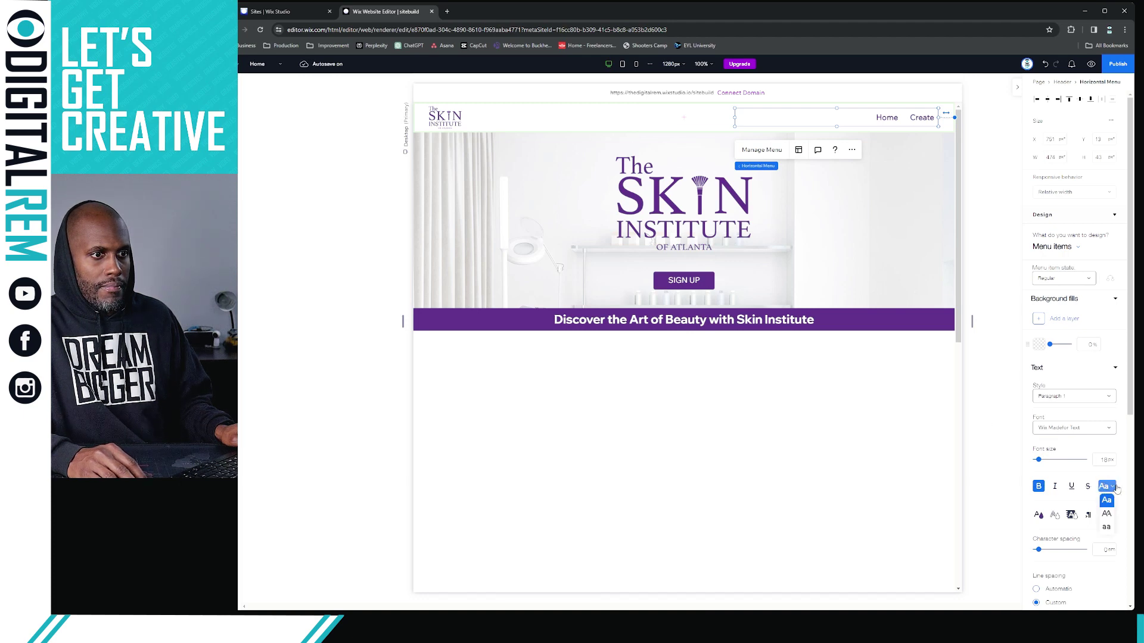
{"action": "left_click", "coordinate": [1116, 488]}
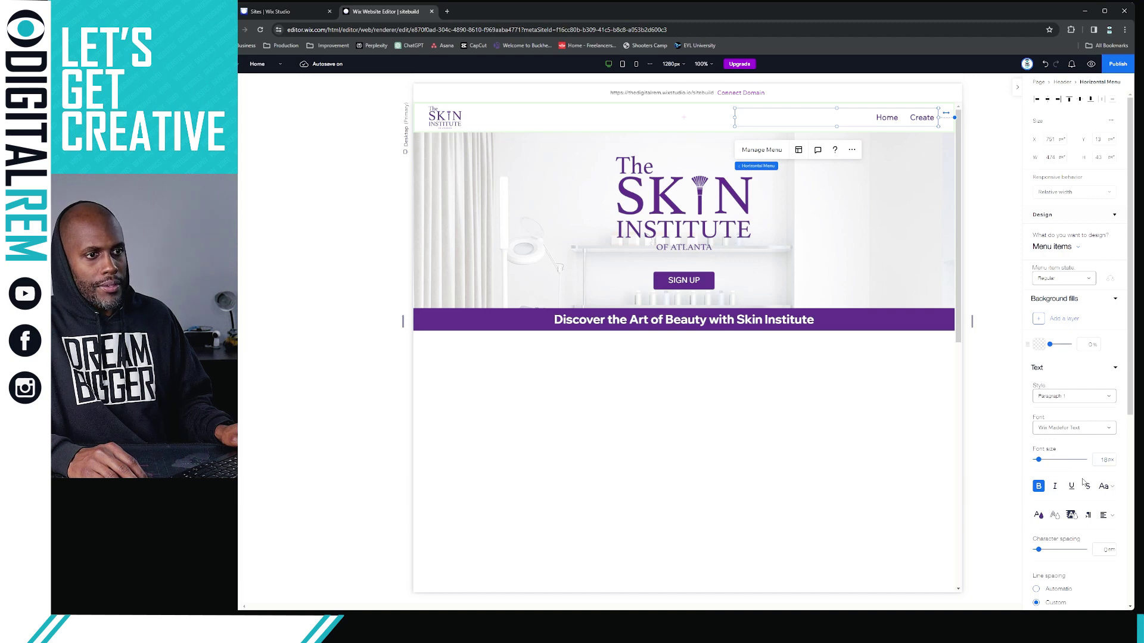
{"action": "left_click", "coordinate": [1040, 491]}
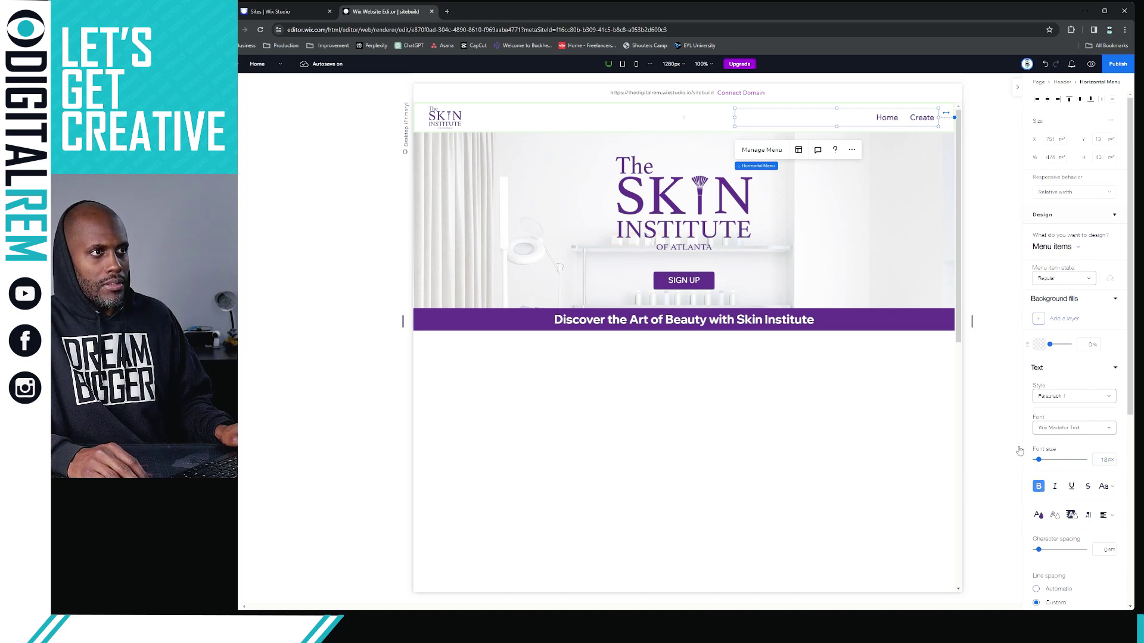
{"action": "left_click", "coordinate": [1007, 359]}
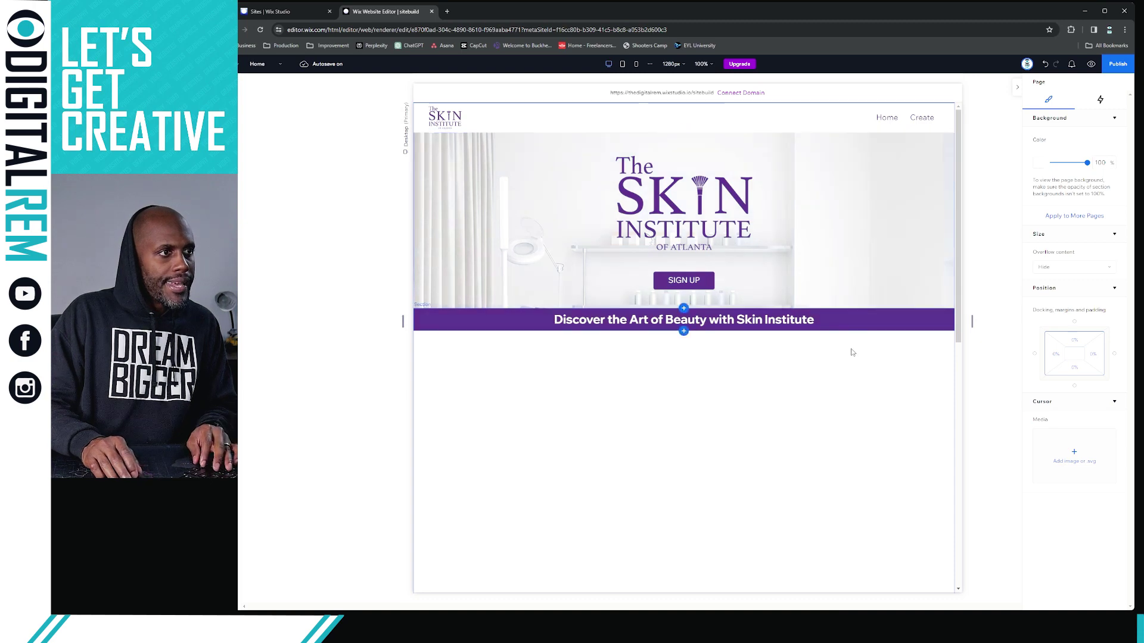
- Delete the tall empty columns section directly below the purple "Discover the Art of Beauty with Skin Institute" strip
{"action": "left_click", "coordinate": [859, 378]}
{"action": "scroll", "coordinate": [847, 393], "scroll_direction": "down", "scroll_amount": 5}
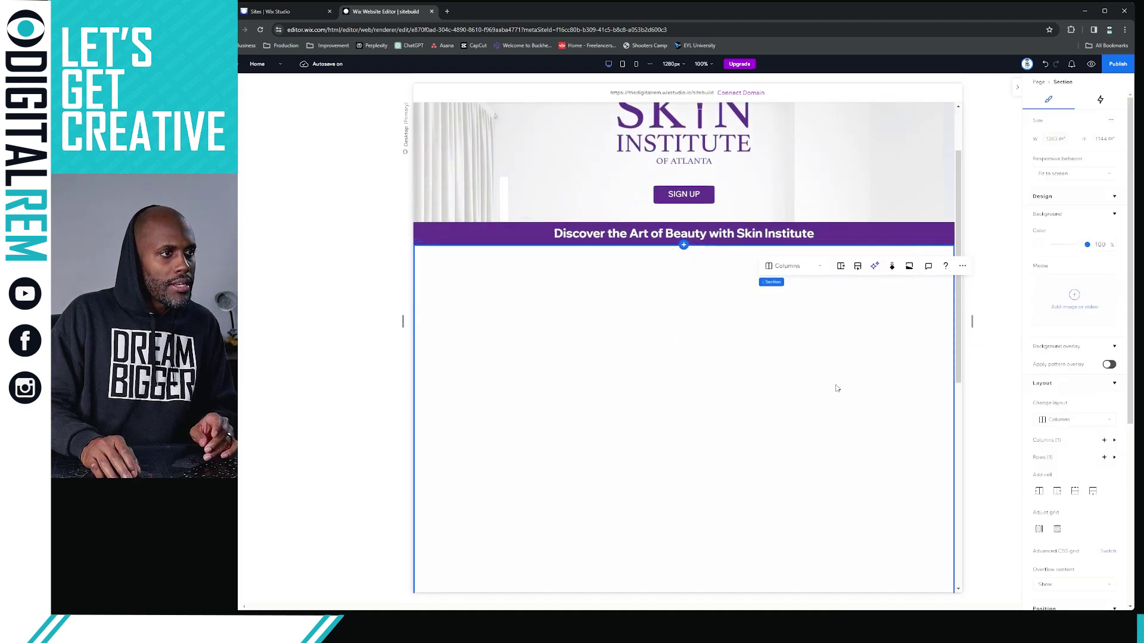
{"action": "scroll", "coordinate": [796, 396], "scroll_direction": "down", "scroll_amount": 3}
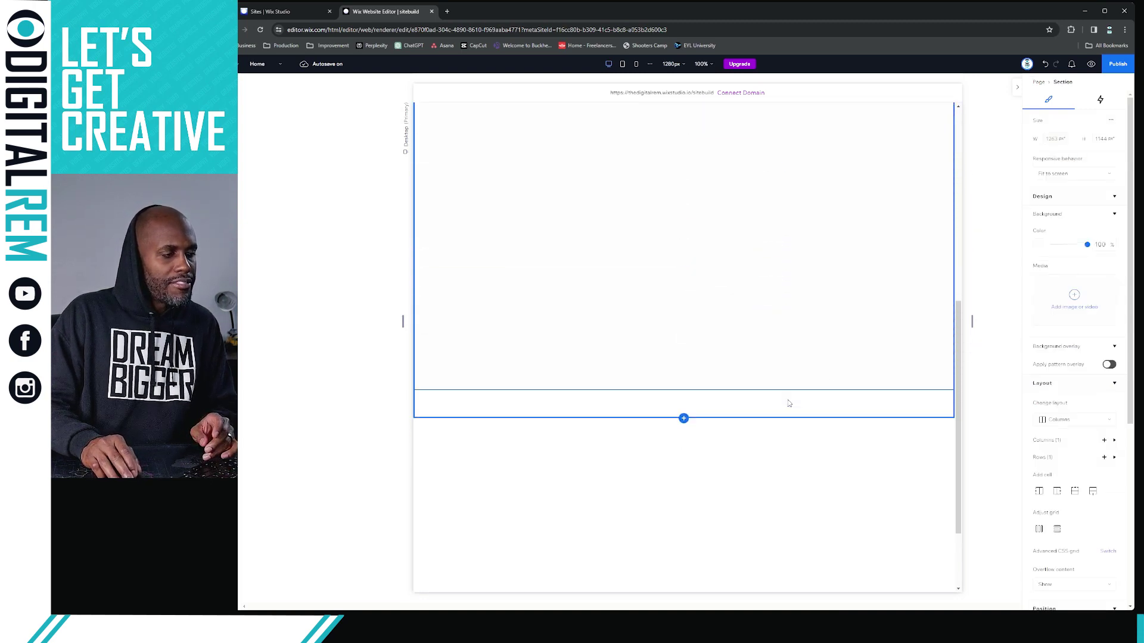
{"action": "scroll", "coordinate": [798, 381], "scroll_direction": "up", "scroll_amount": 2}
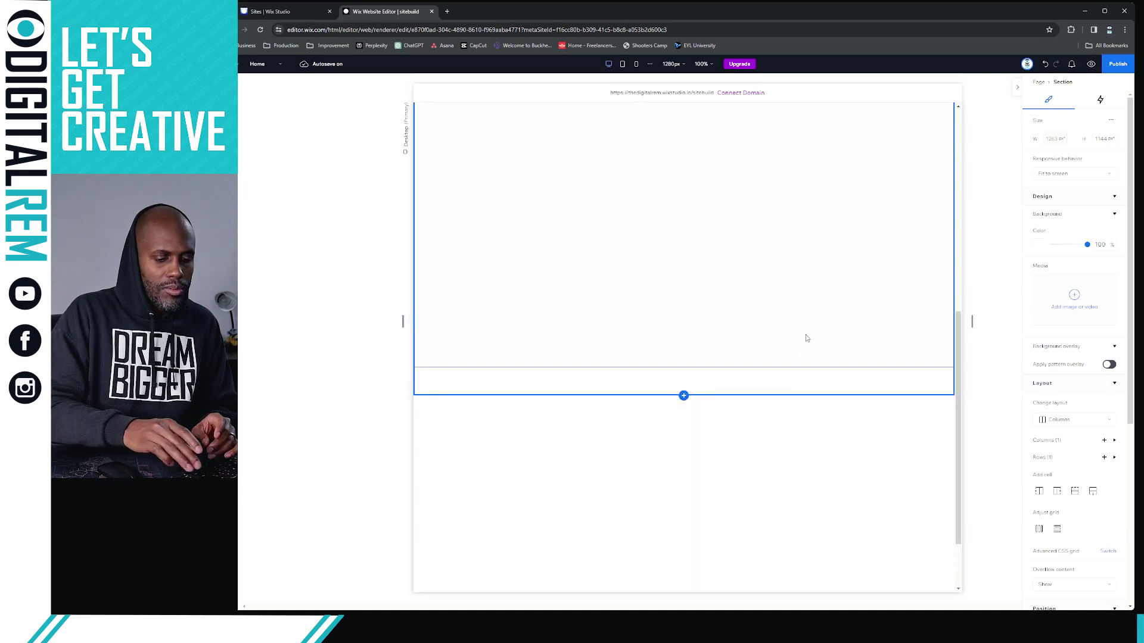
{"action": "key", "text": "Delete"}
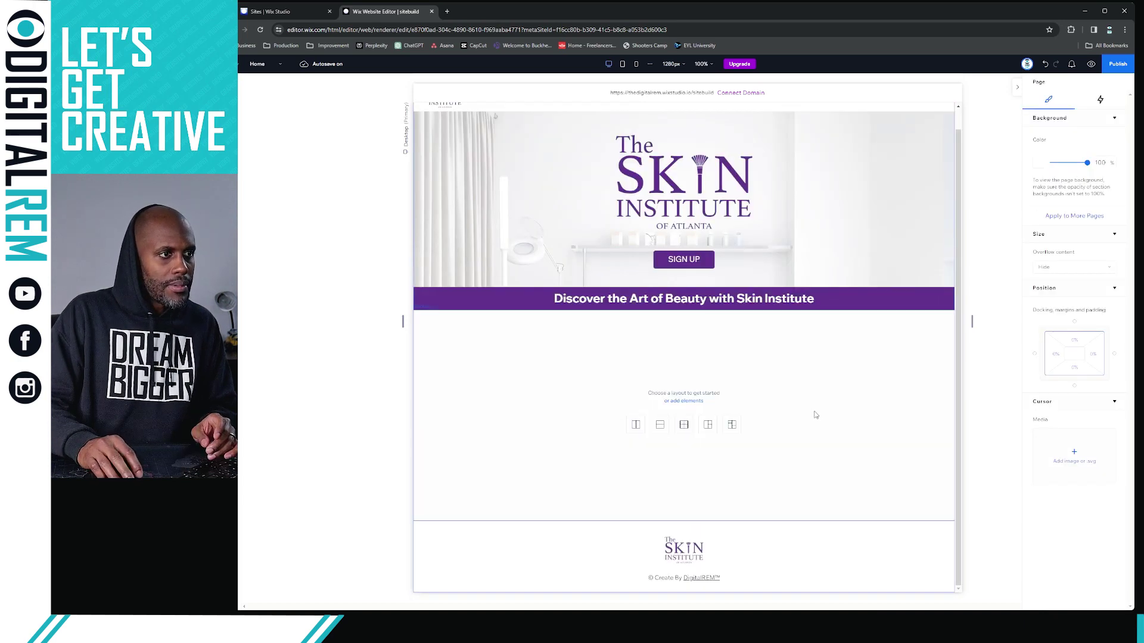
{"action": "left_click", "coordinate": [820, 414]}
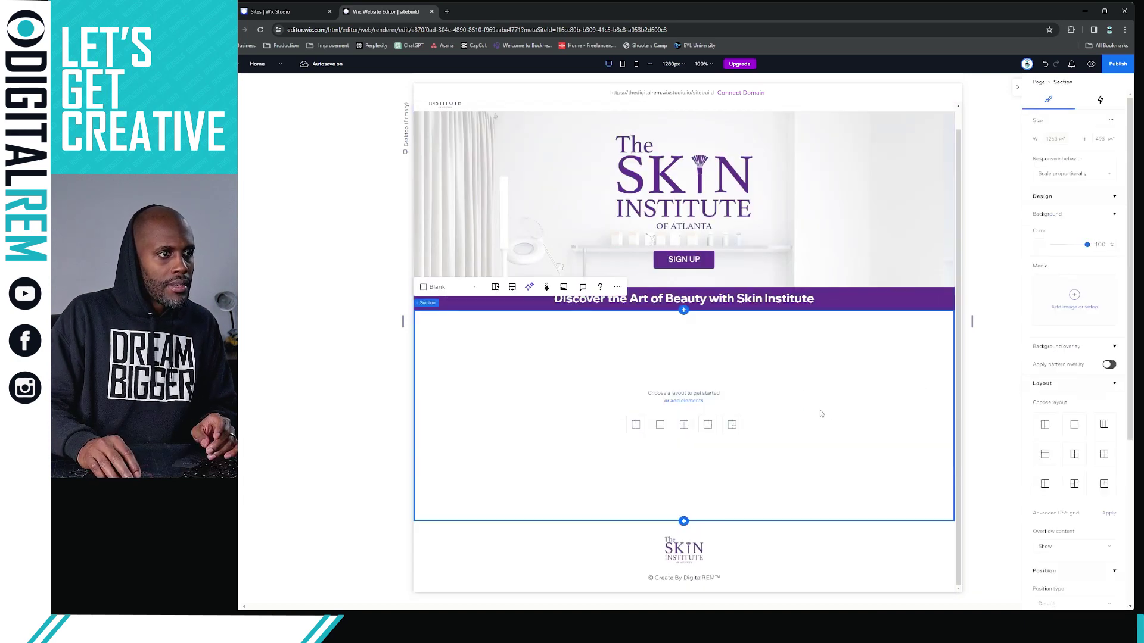
{"action": "left_click", "coordinate": [684, 310]}
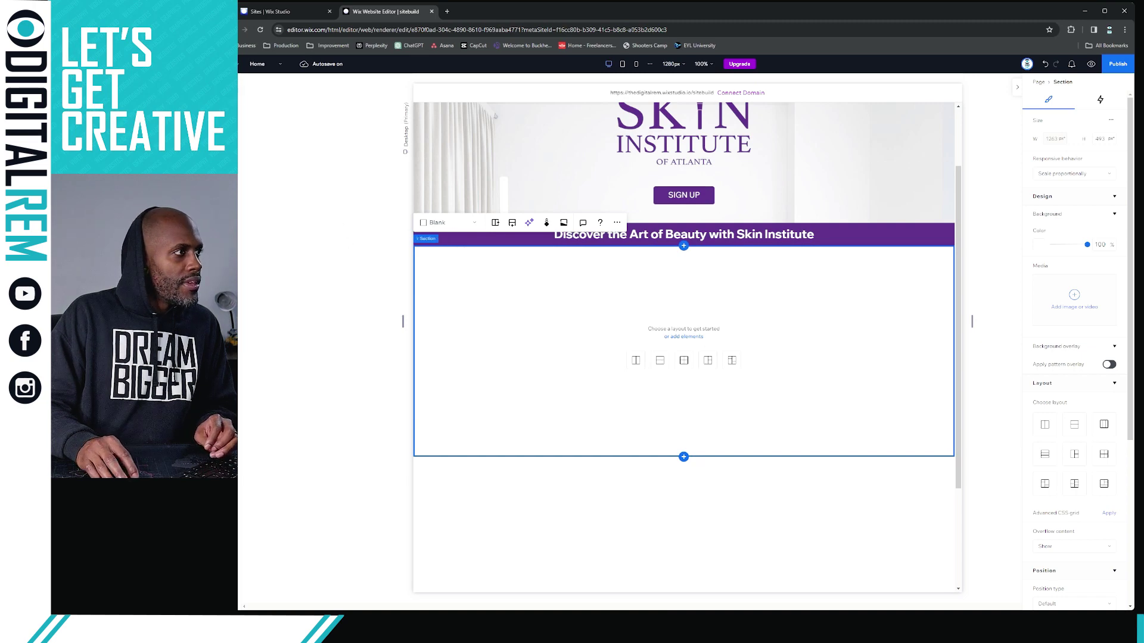
{"action": "left_click", "coordinate": [230, 88]}
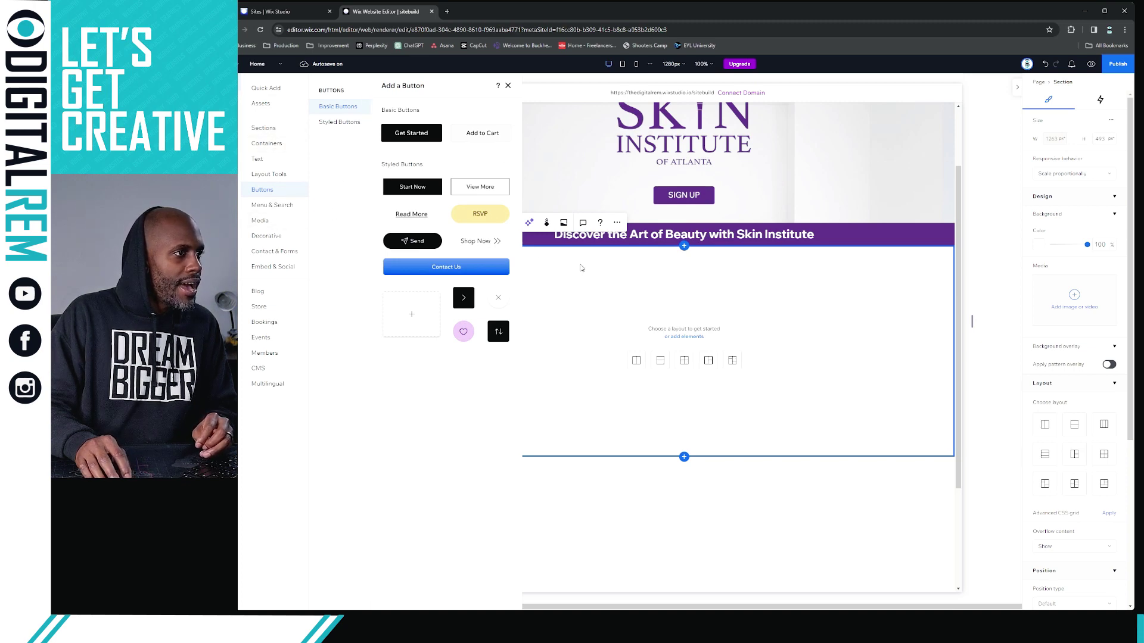
{"action": "left_click", "coordinate": [598, 272]}
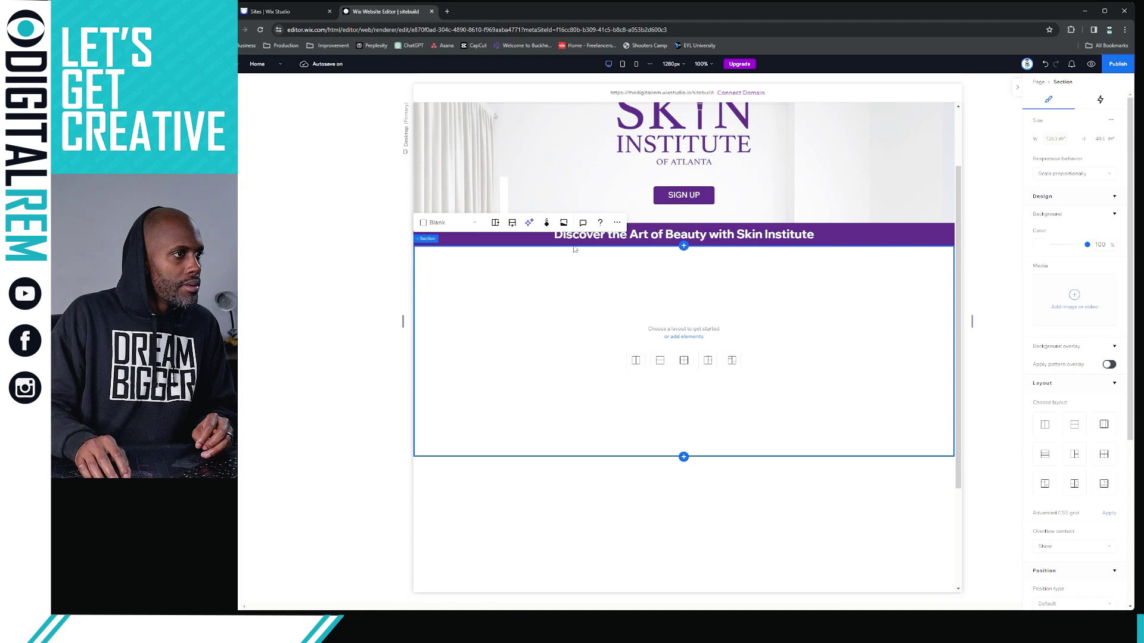
{"action": "right_click", "coordinate": [591, 269]}
{"action": "left_click", "coordinate": [566, 268]}
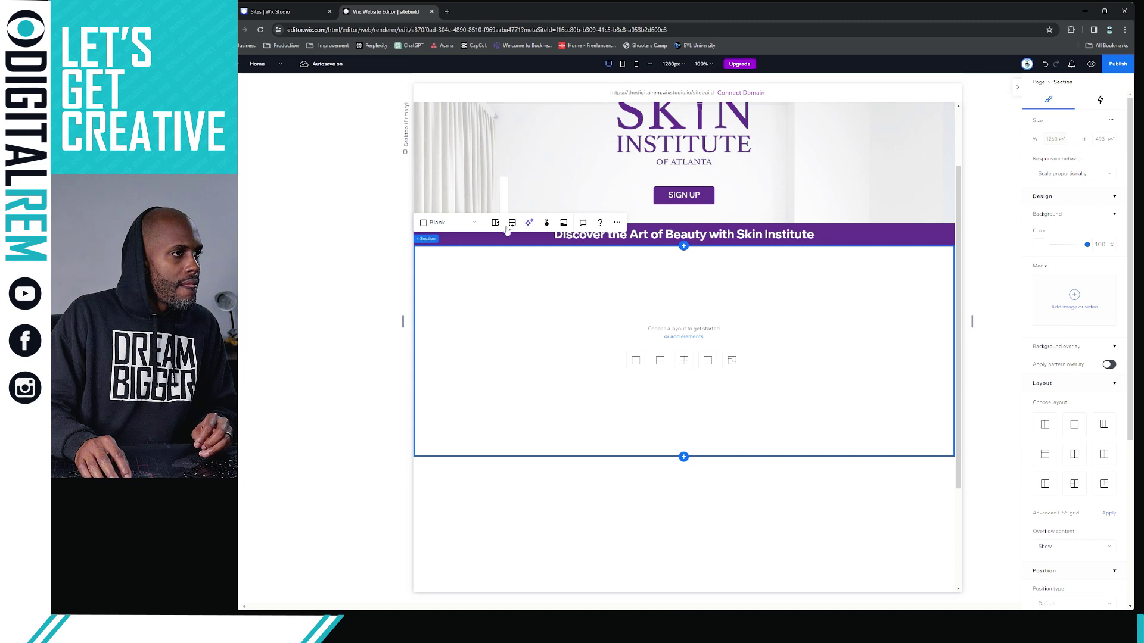
- Open the full media file chooser for the blank section below the purple strip and browse the Media from Wix collection
{"action": "left_click", "coordinate": [239, 89]}
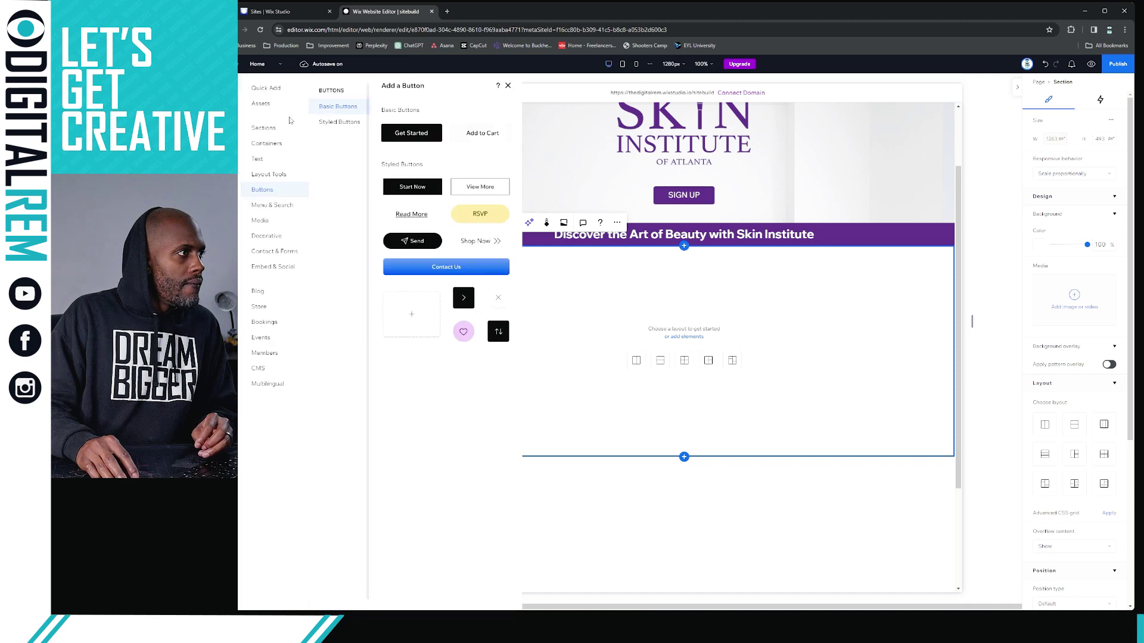
{"action": "left_click", "coordinate": [289, 220]}
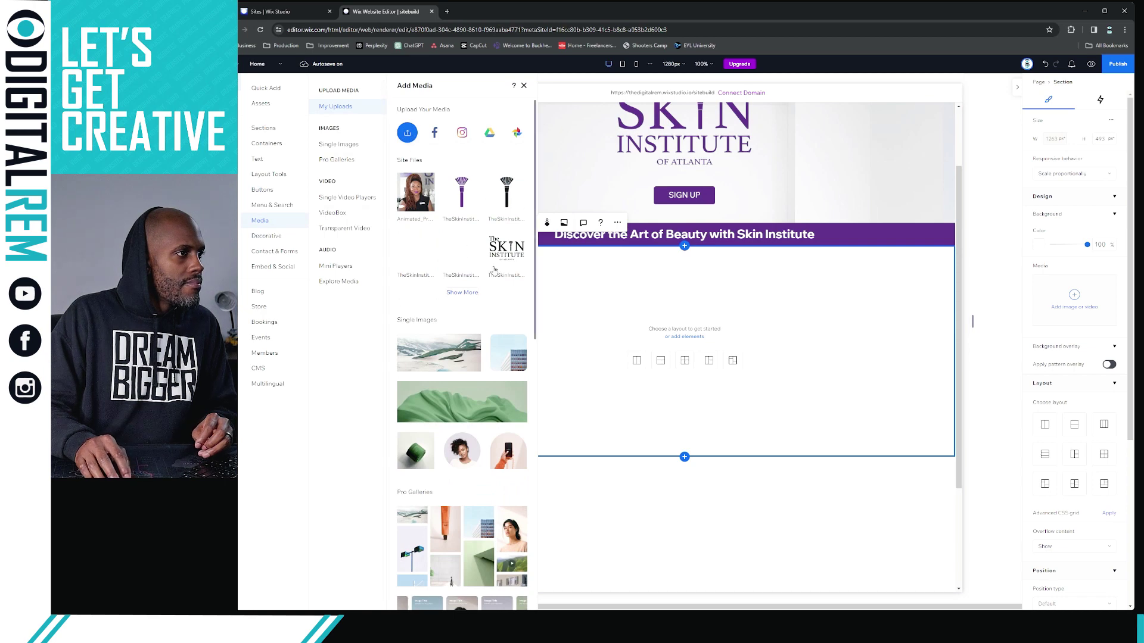
{"action": "scroll", "coordinate": [429, 274], "scroll_direction": "down", "scroll_amount": 1}
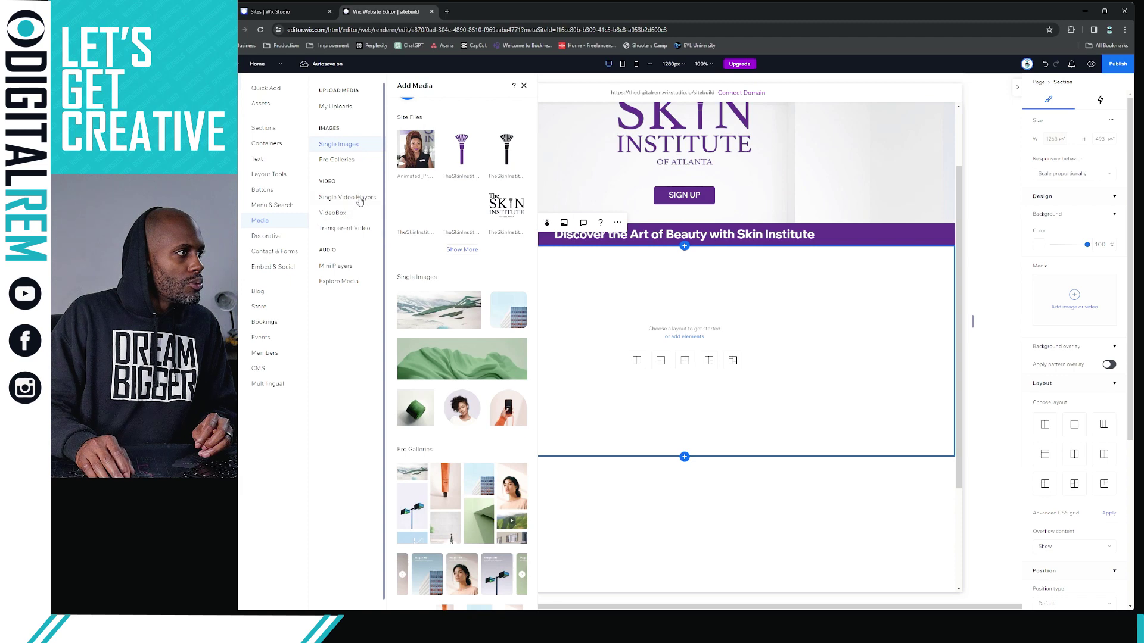
{"action": "left_click", "coordinate": [455, 250]}
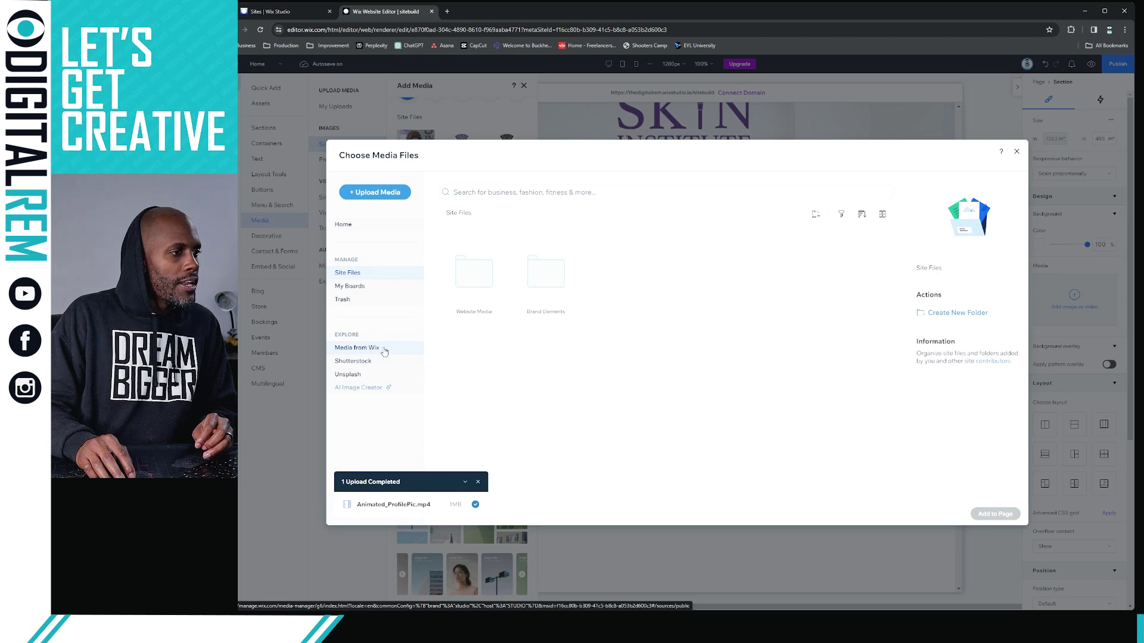
{"action": "left_click", "coordinate": [384, 352]}
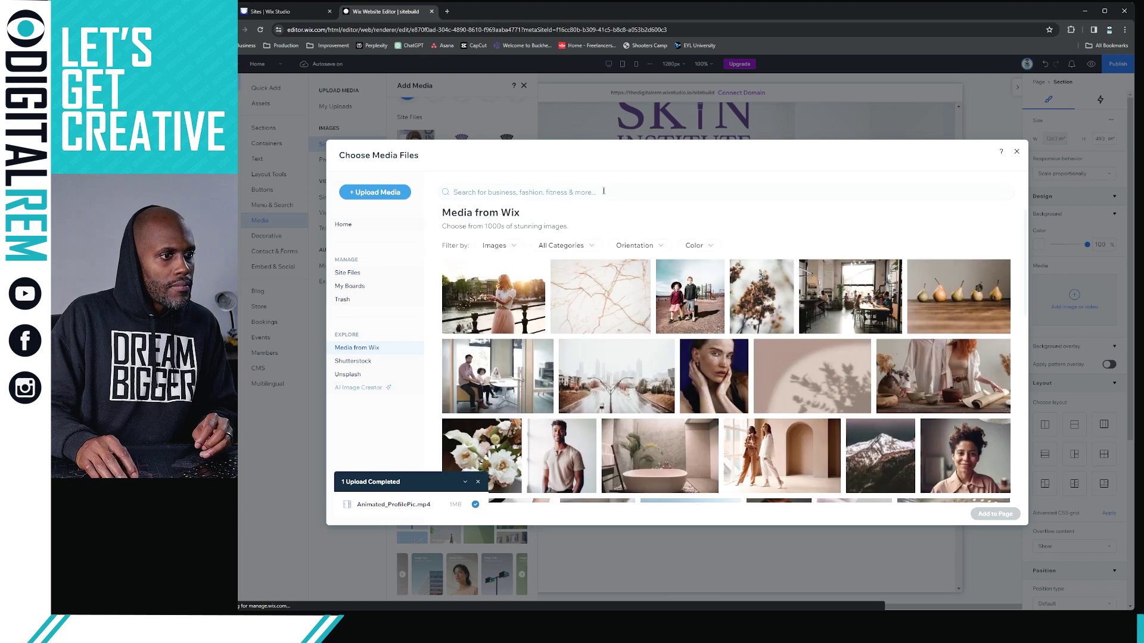
- Search the Media from Wix images for "cosmotology pro"
{"action": "left_click", "coordinate": [604, 191]}
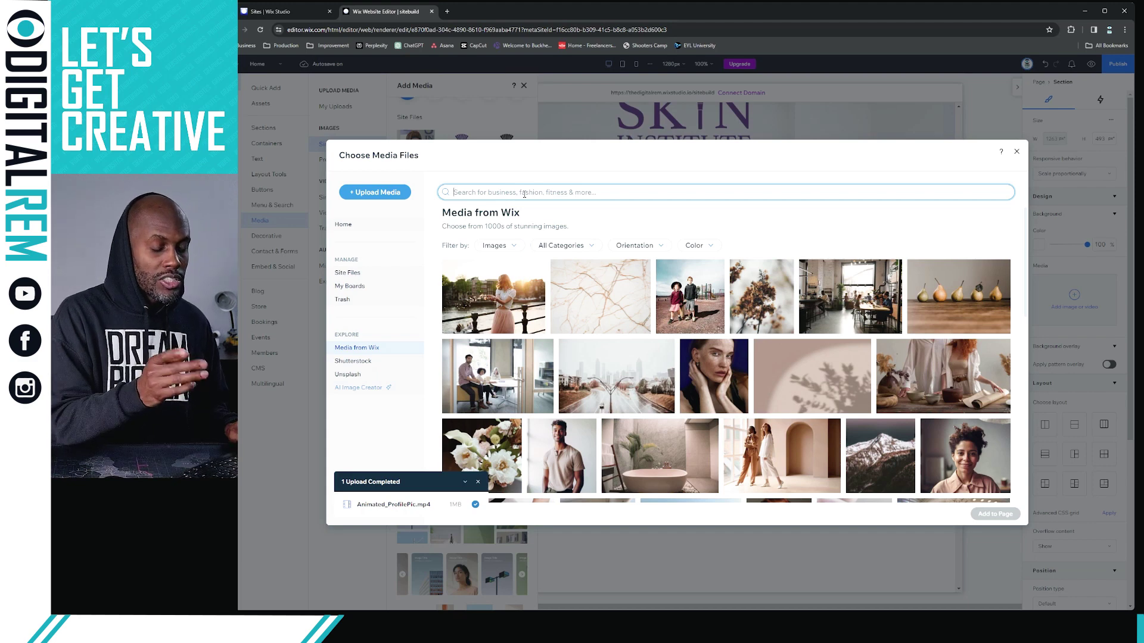
{"action": "type", "text": "co"}
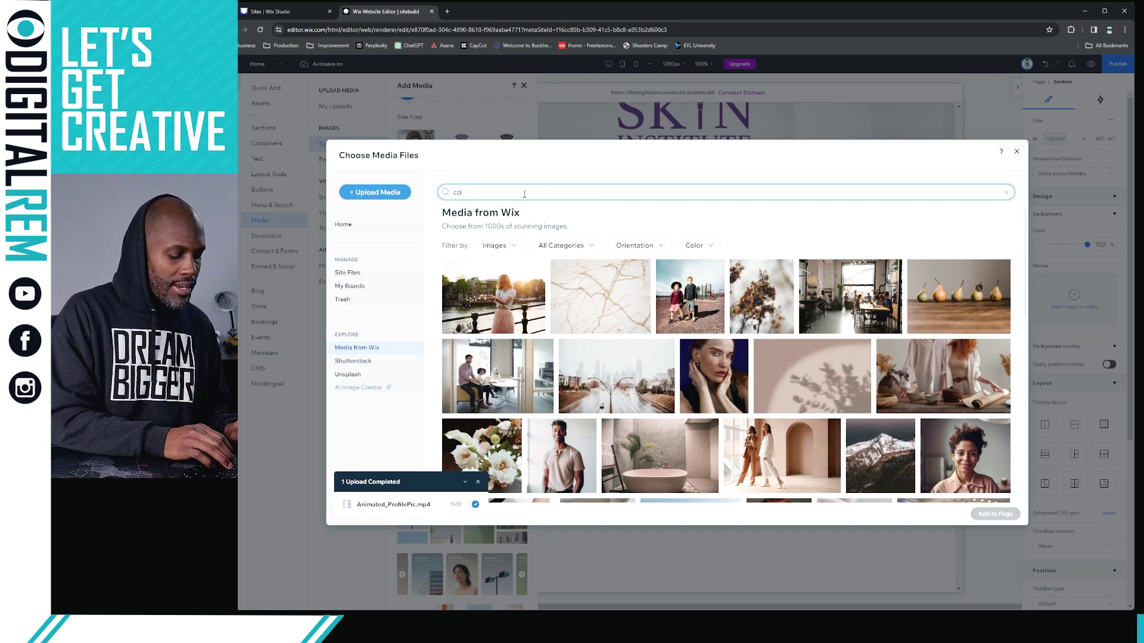
{"action": "type", "text": "smoto"}
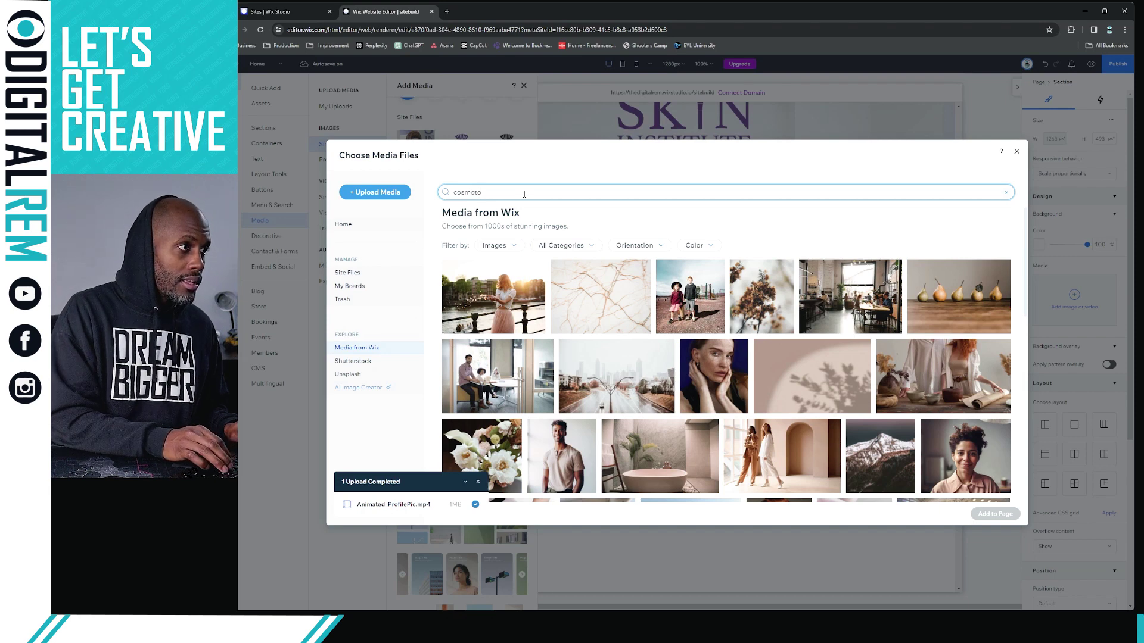
{"action": "type", "text": "logy pro"}
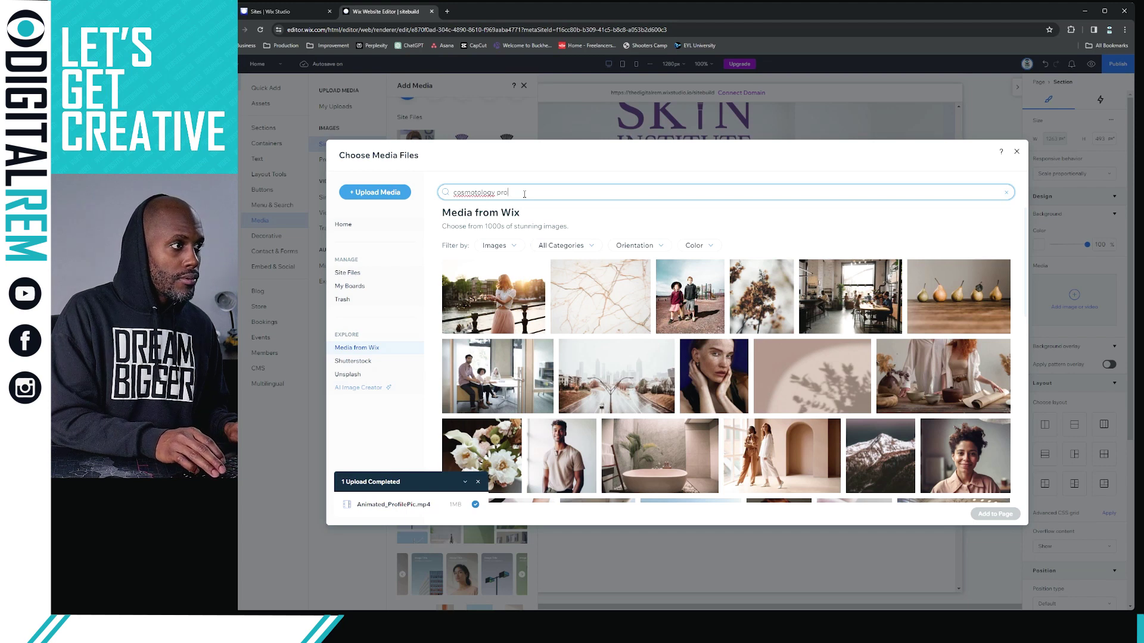
{"action": "key", "text": "Return"}
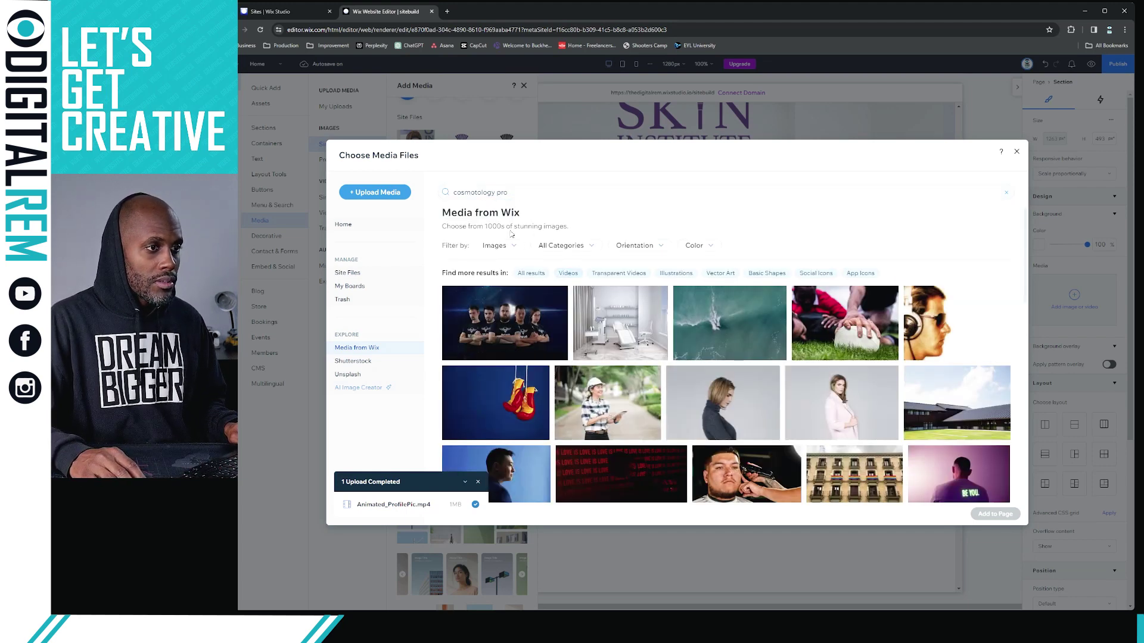
- Respell the Media from Wix search as "cosmatology pro" and look through the images
{"action": "left_click", "coordinate": [471, 192]}
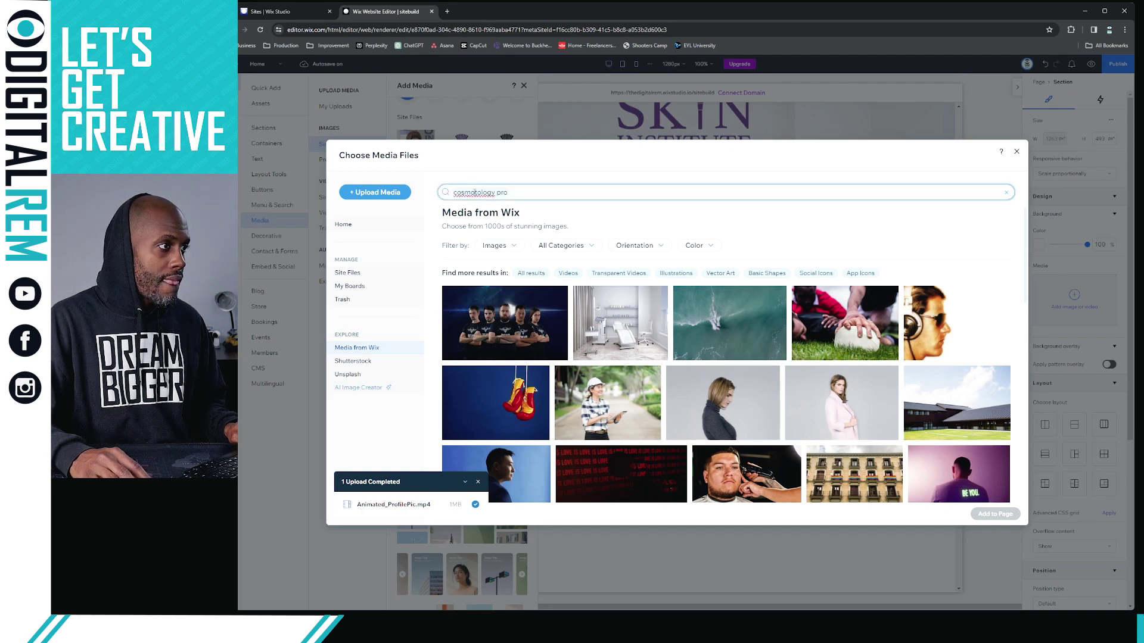
{"action": "key", "text": "BackSpace"}
{"action": "type", "text": "a"}
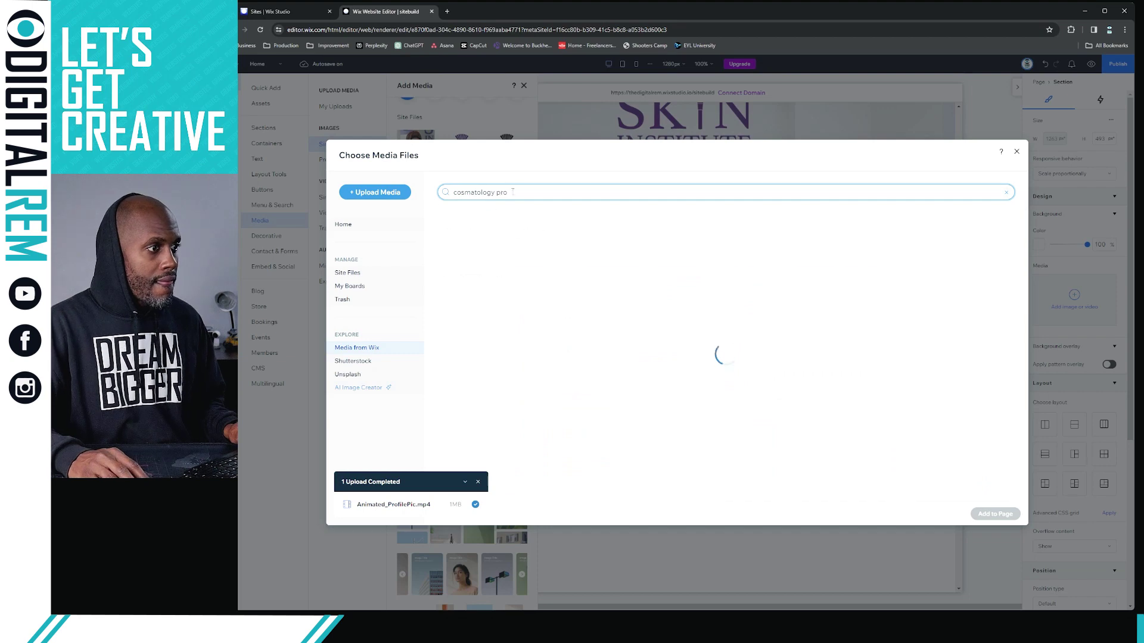
{"action": "scroll", "coordinate": [673, 292], "scroll_direction": "down", "scroll_amount": 3}
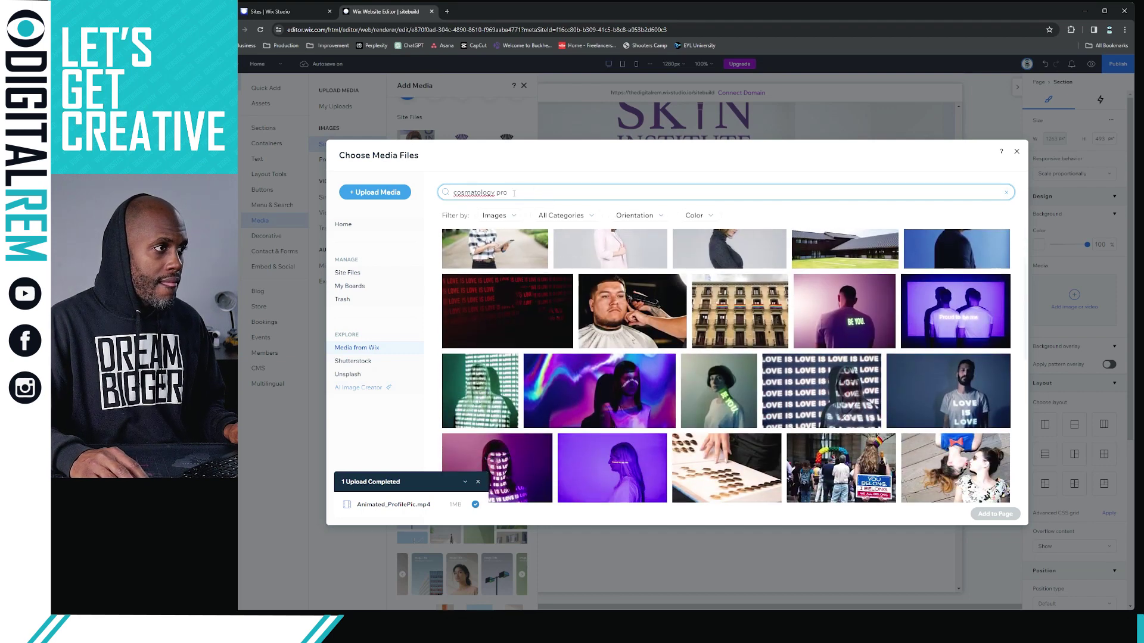
- Remove "pro" from the search, correct the spelling to "cosmetology", and search Media from Wix again
{"action": "key", "text": "BackSpace"}
{"action": "key", "text": "BackSpace"}
{"action": "key", "text": "BackSpace"}
{"action": "key", "text": "BackSpace"}
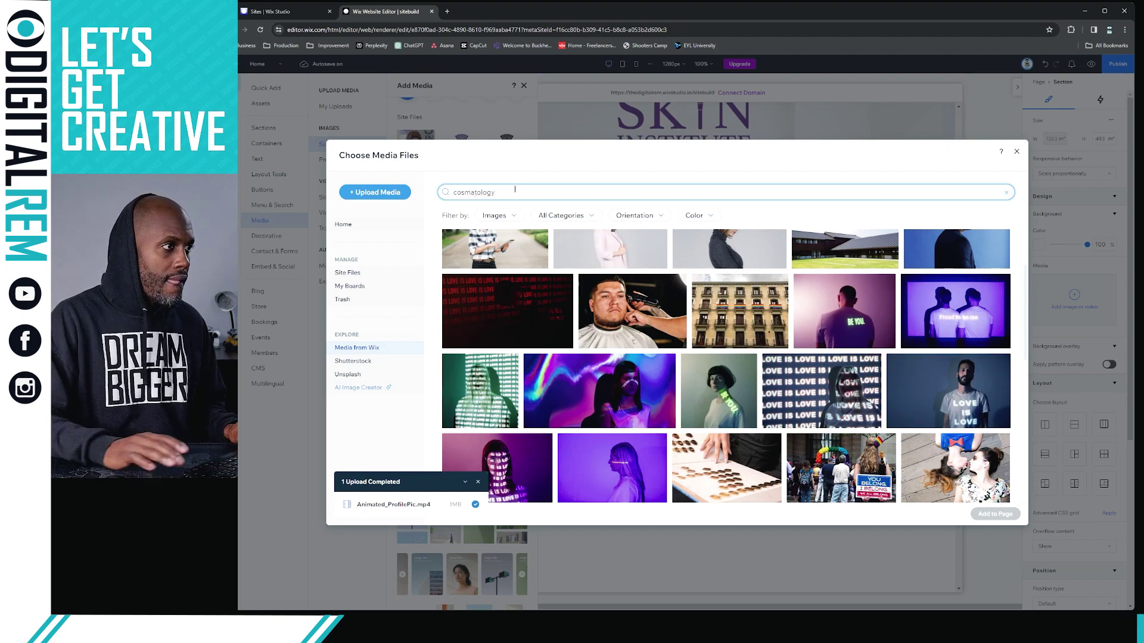
{"action": "right_click", "coordinate": [484, 191]}
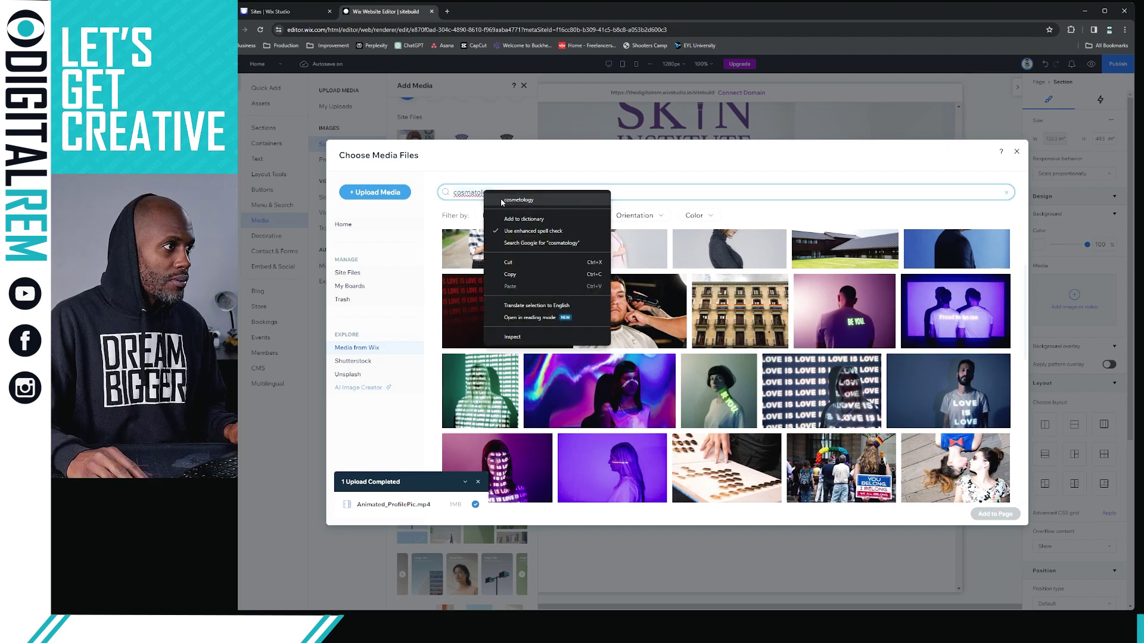
{"action": "left_click", "coordinate": [512, 201]}
{"action": "key", "text": "Return"}
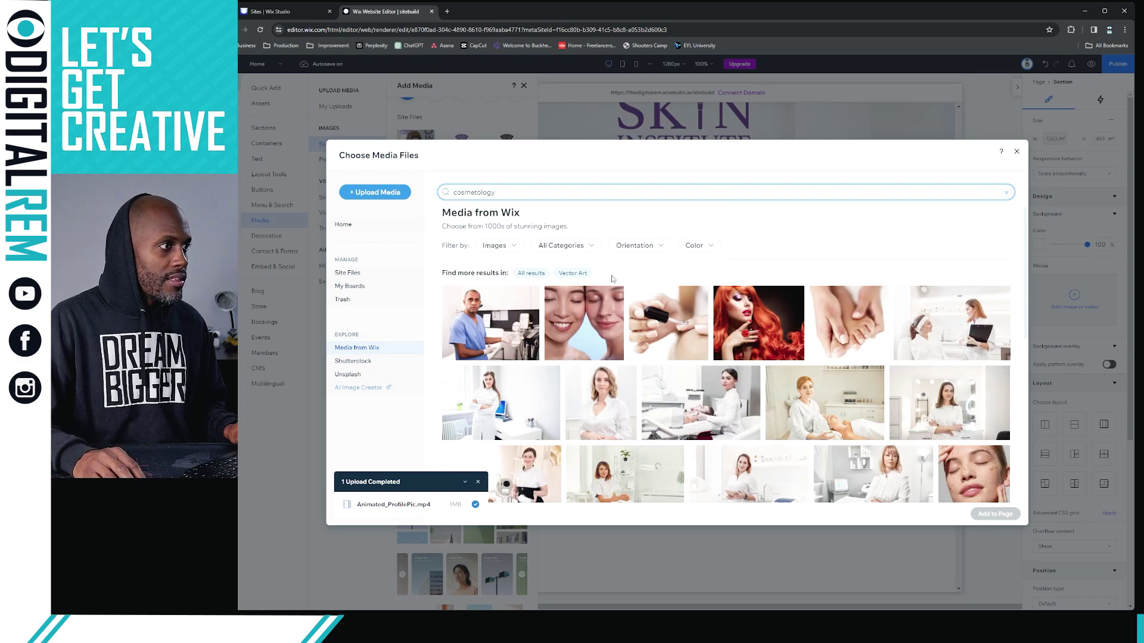
- Examine the Media from Wix cosmetology images for a photo that suits the blank home page section
{"action": "scroll", "coordinate": [563, 402], "scroll_direction": "down", "scroll_amount": 1}
{"action": "scroll", "coordinate": [566, 399], "scroll_direction": "down", "scroll_amount": 1}
{"action": "scroll", "coordinate": [668, 388], "scroll_direction": "down", "scroll_amount": 1}
{"action": "scroll", "coordinate": [676, 384], "scroll_direction": "down", "scroll_amount": 1}
{"action": "scroll", "coordinate": [677, 383], "scroll_direction": "down", "scroll_amount": 1}
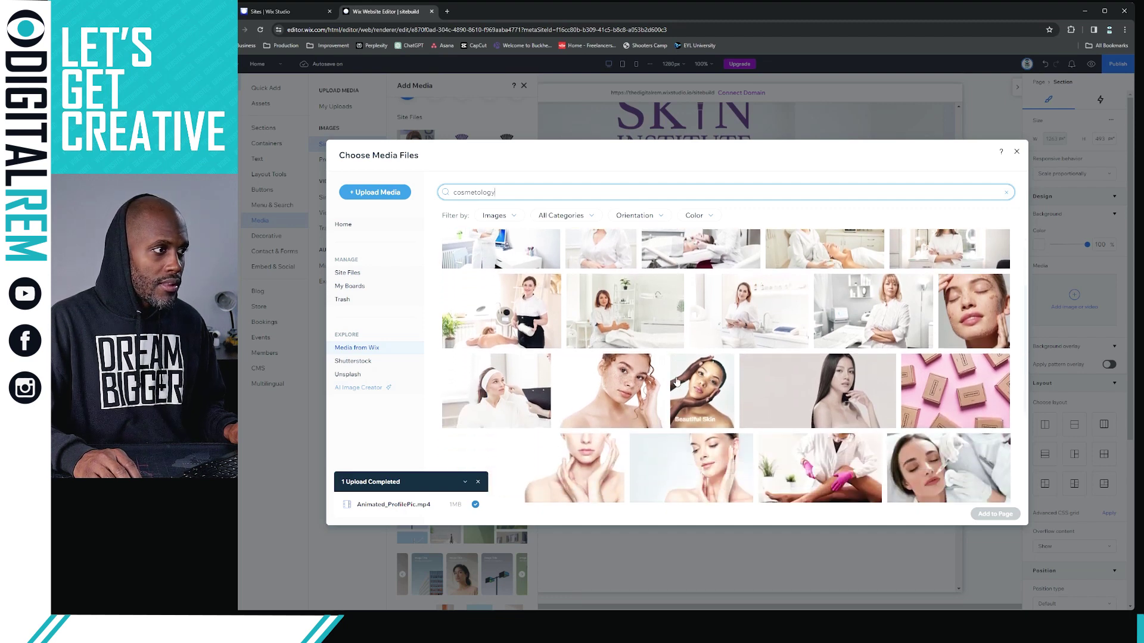
{"action": "scroll", "coordinate": [877, 320], "scroll_direction": "down", "scroll_amount": 2}
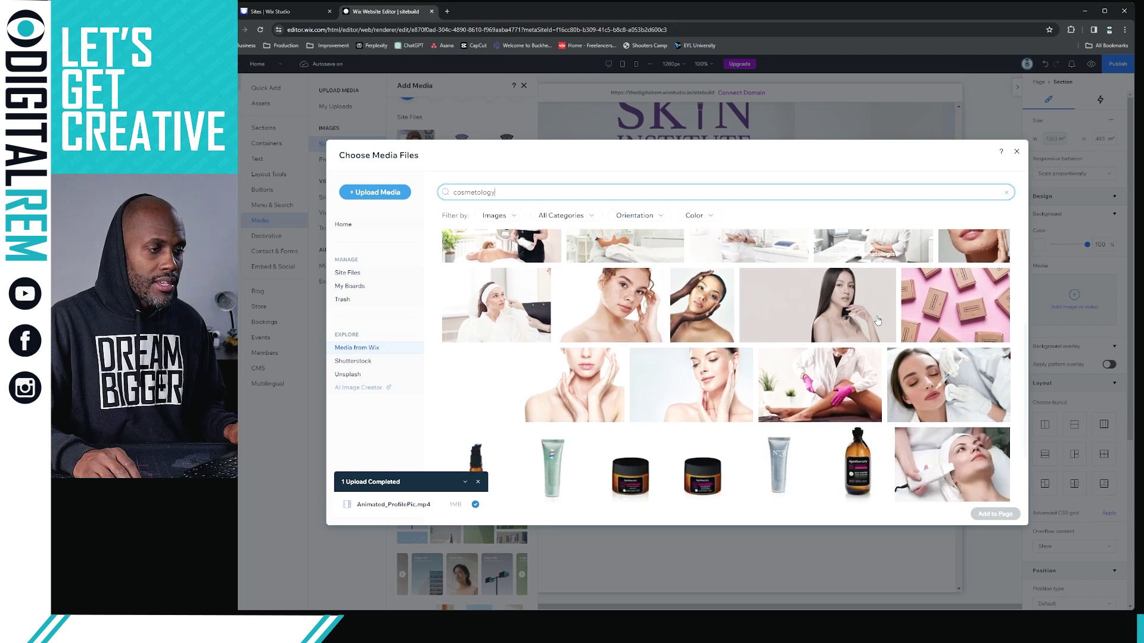
{"action": "scroll", "coordinate": [877, 321], "scroll_direction": "down", "scroll_amount": 2}
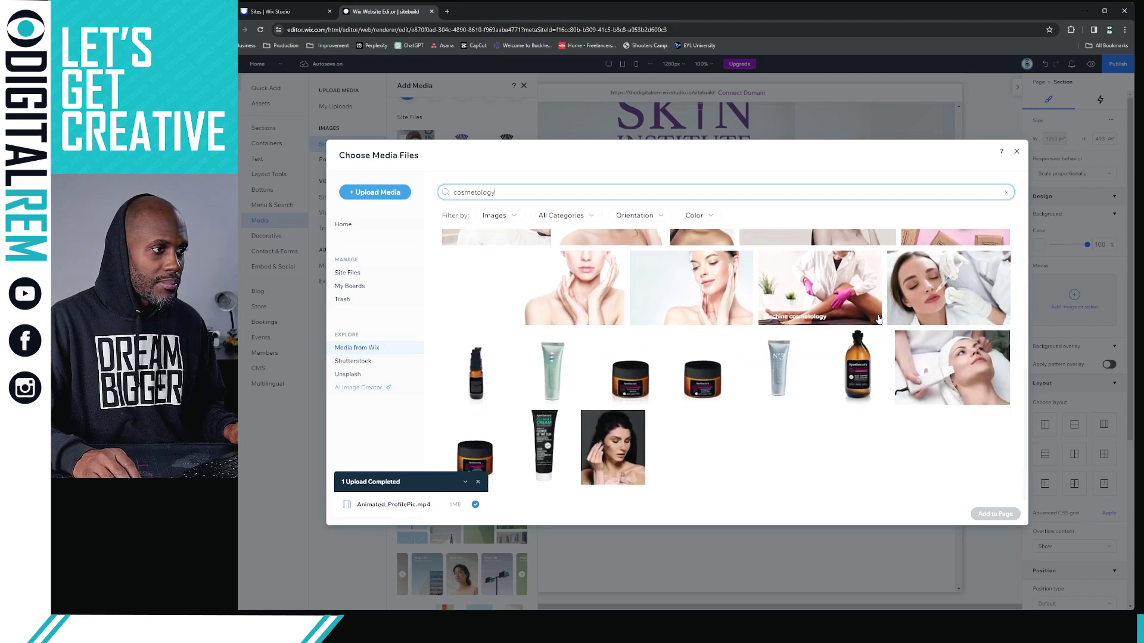
{"action": "scroll", "coordinate": [878, 321], "scroll_direction": "up", "scroll_amount": 5}
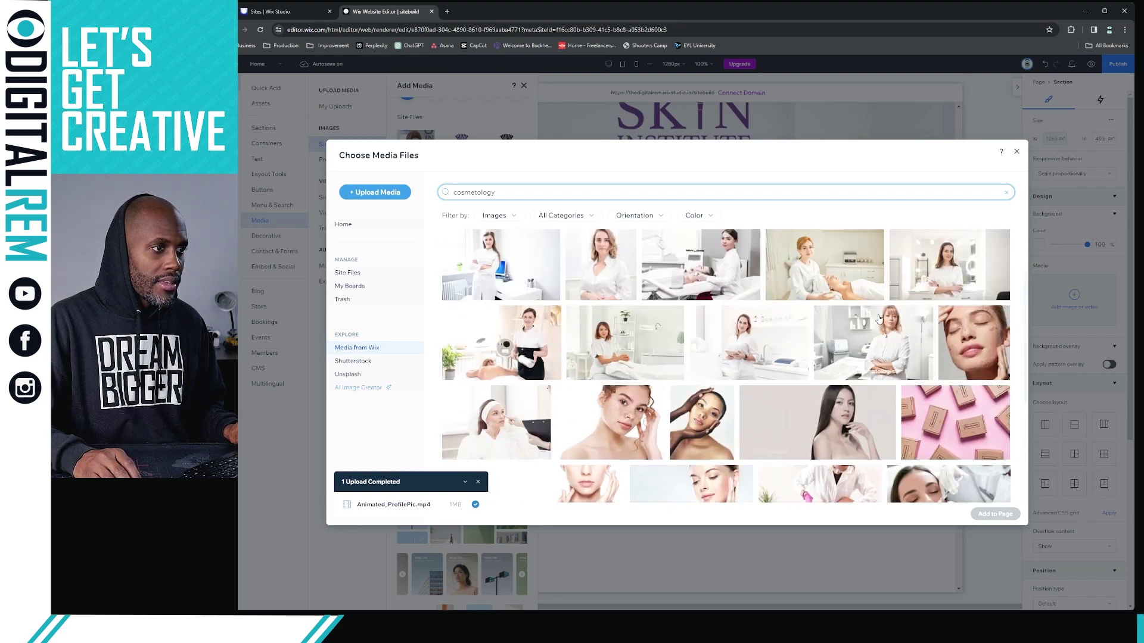
{"action": "scroll", "coordinate": [879, 319], "scroll_direction": "up", "scroll_amount": 2}
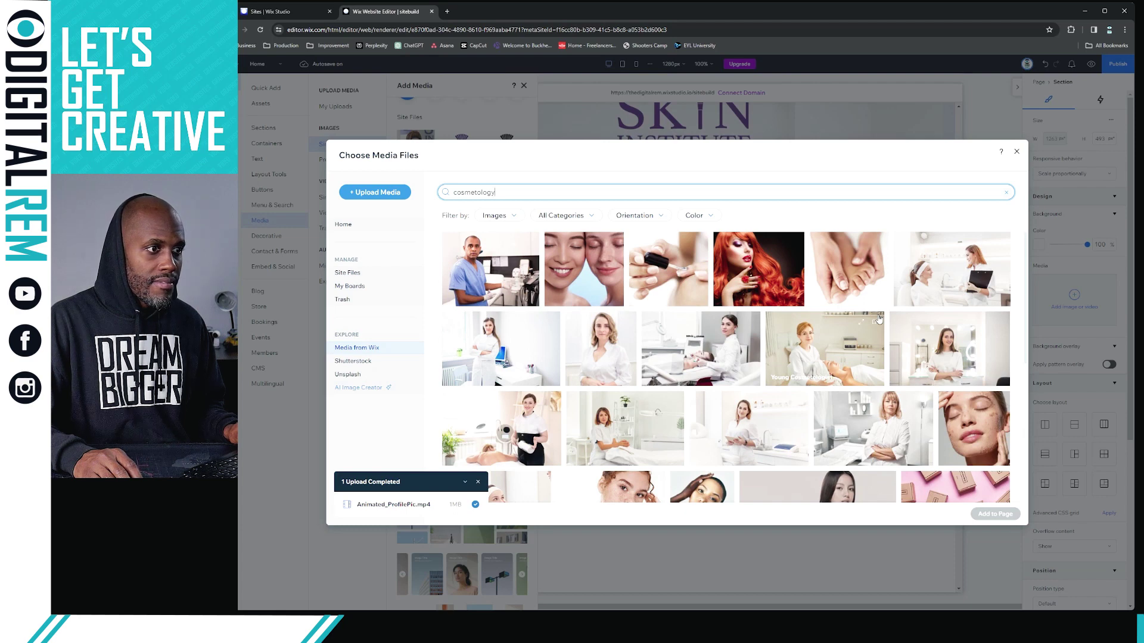
{"action": "scroll", "coordinate": [879, 319], "scroll_direction": "down", "scroll_amount": 1}
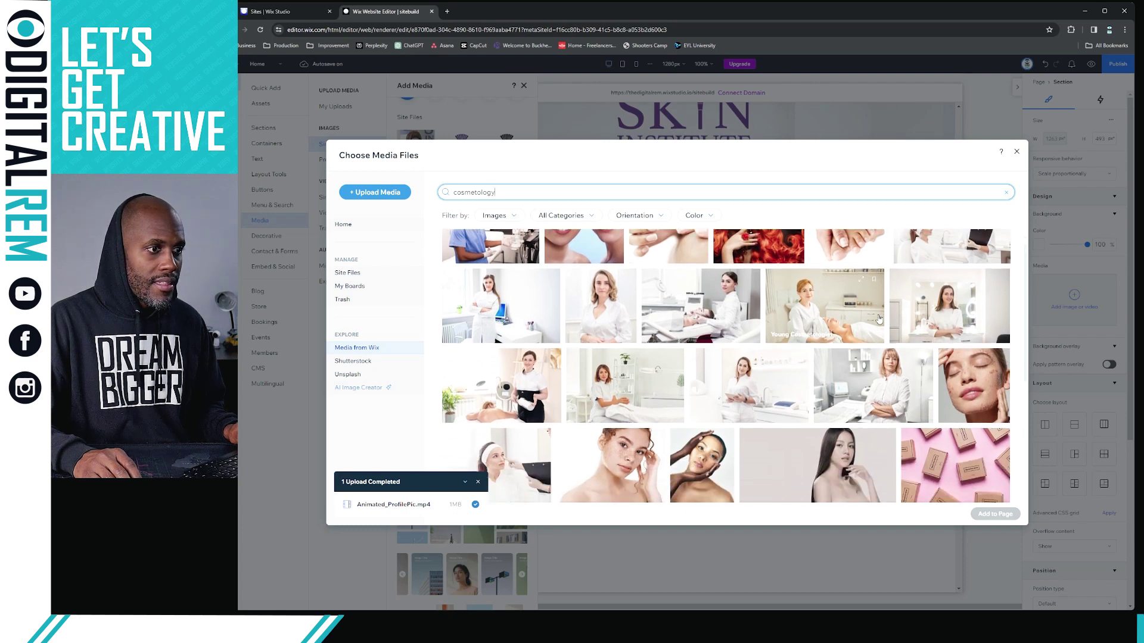
{"action": "scroll", "coordinate": [878, 319], "scroll_direction": "down", "scroll_amount": 1}
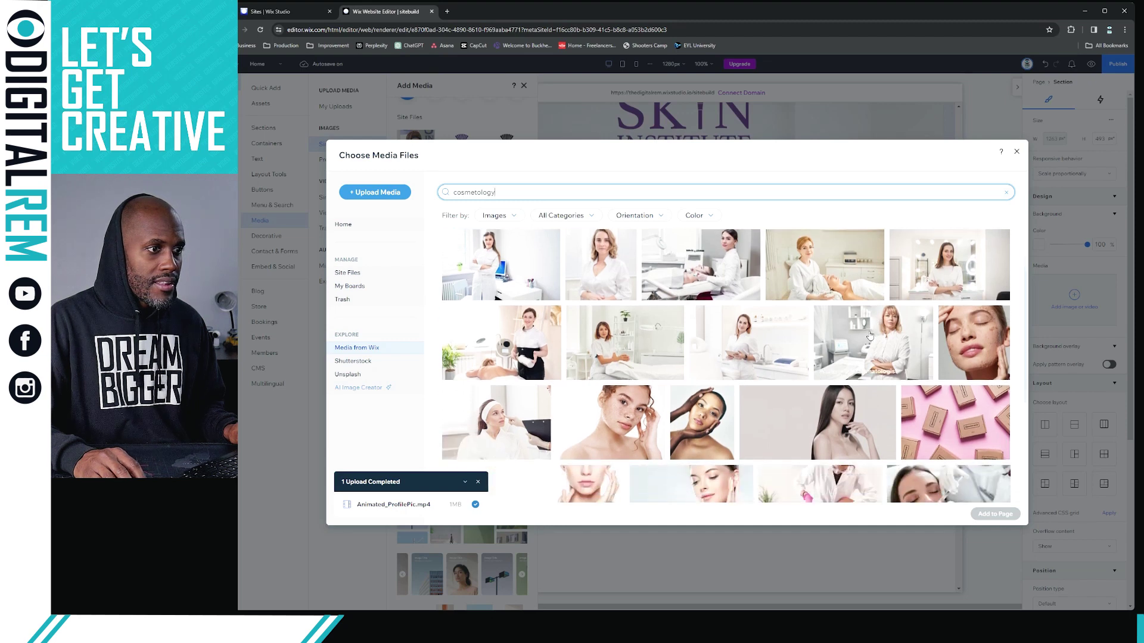
{"action": "scroll", "coordinate": [870, 335], "scroll_direction": "down", "scroll_amount": 5}
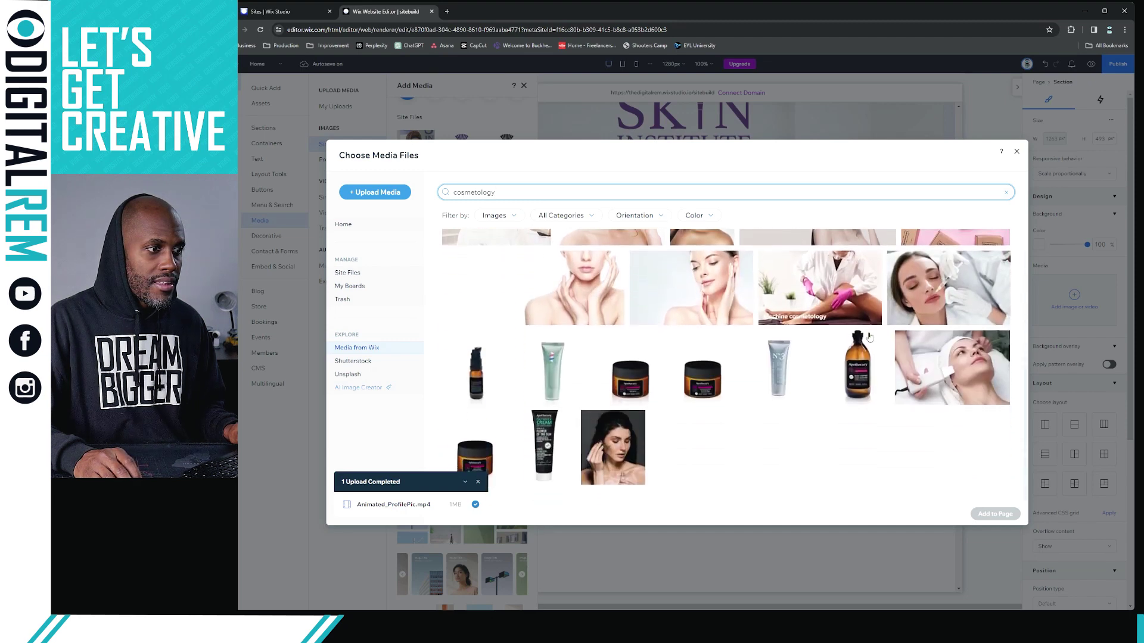
- Copy the search term "cosmetology" and search the Unsplash photos with it
{"action": "double_click", "coordinate": [506, 194]}
{"action": "key", "text": "ctrl+c"}
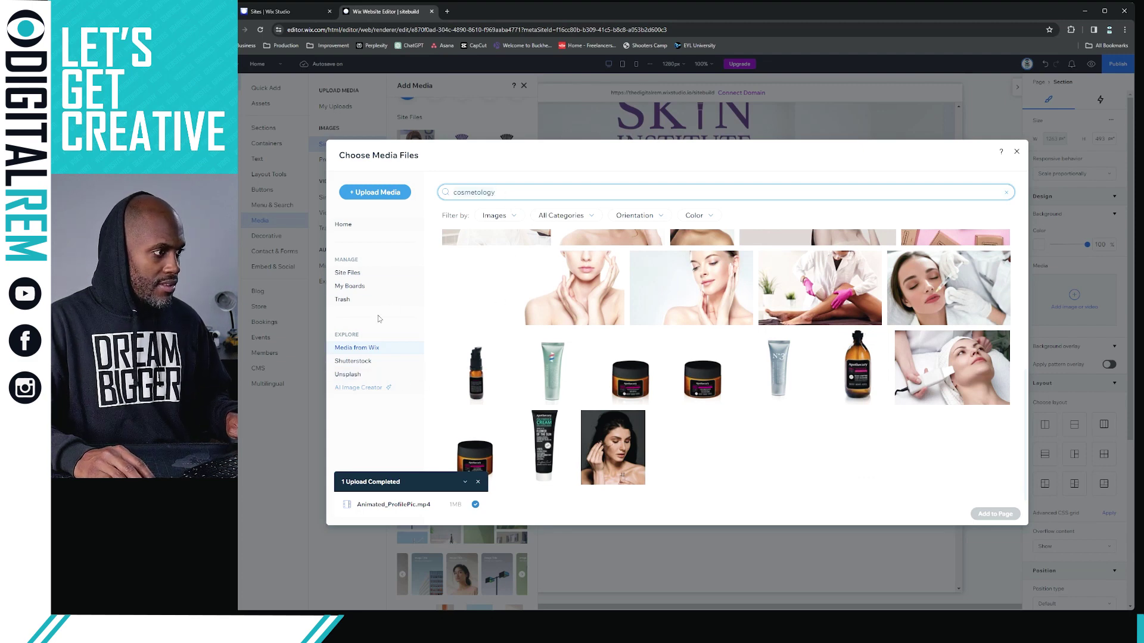
{"action": "left_click", "coordinate": [342, 377]}
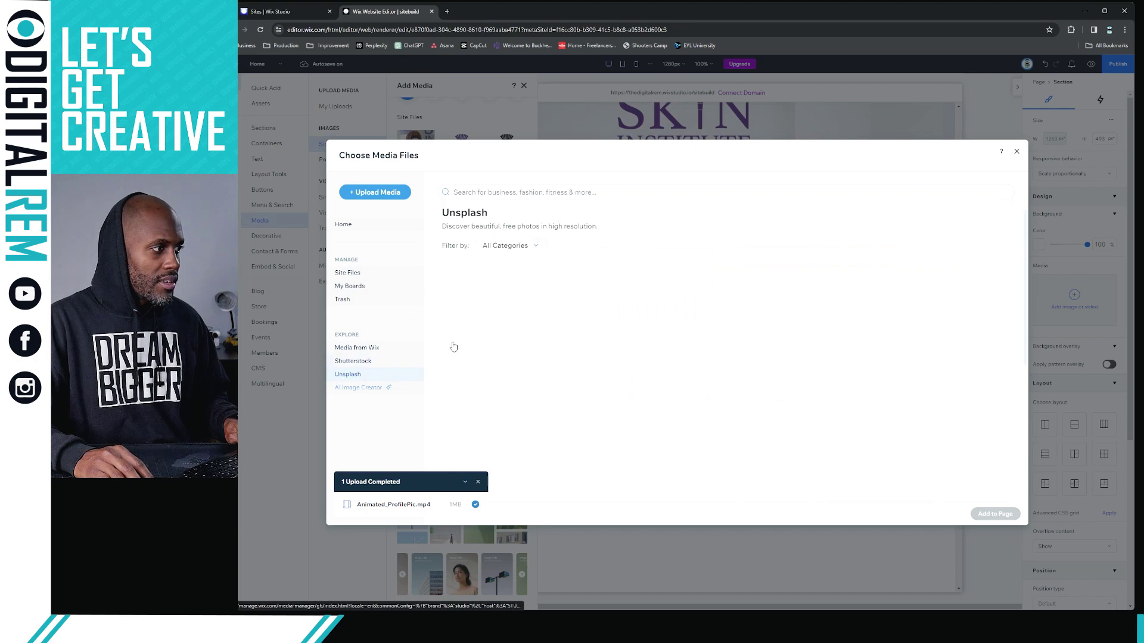
{"action": "left_click", "coordinate": [518, 196]}
{"action": "key", "text": "ctrl+v"}
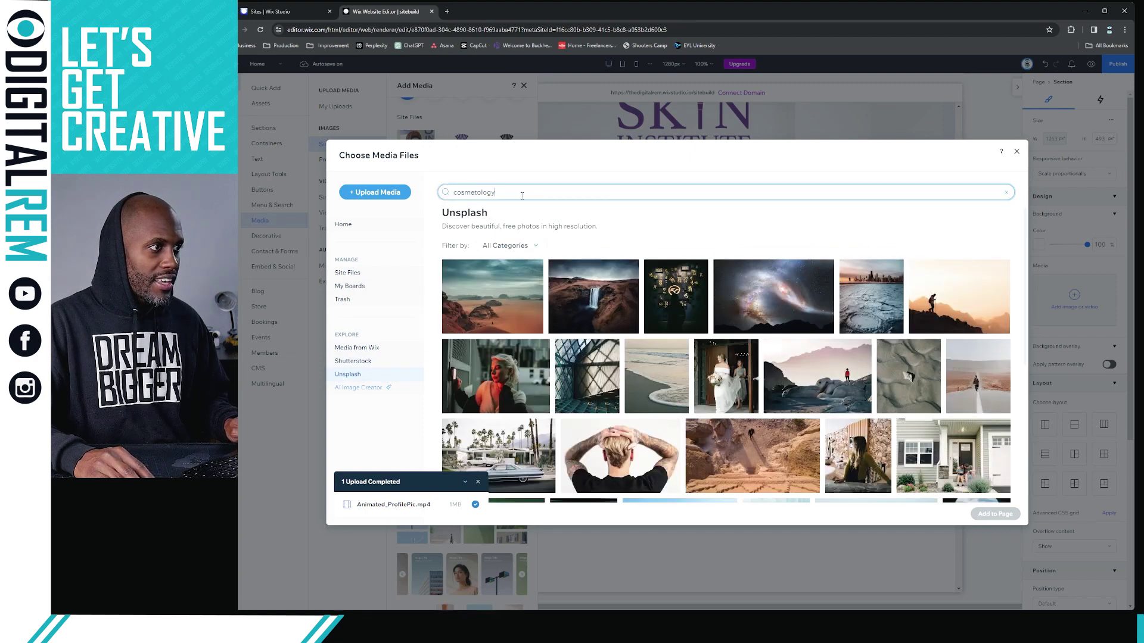
{"action": "key", "text": "Return"}
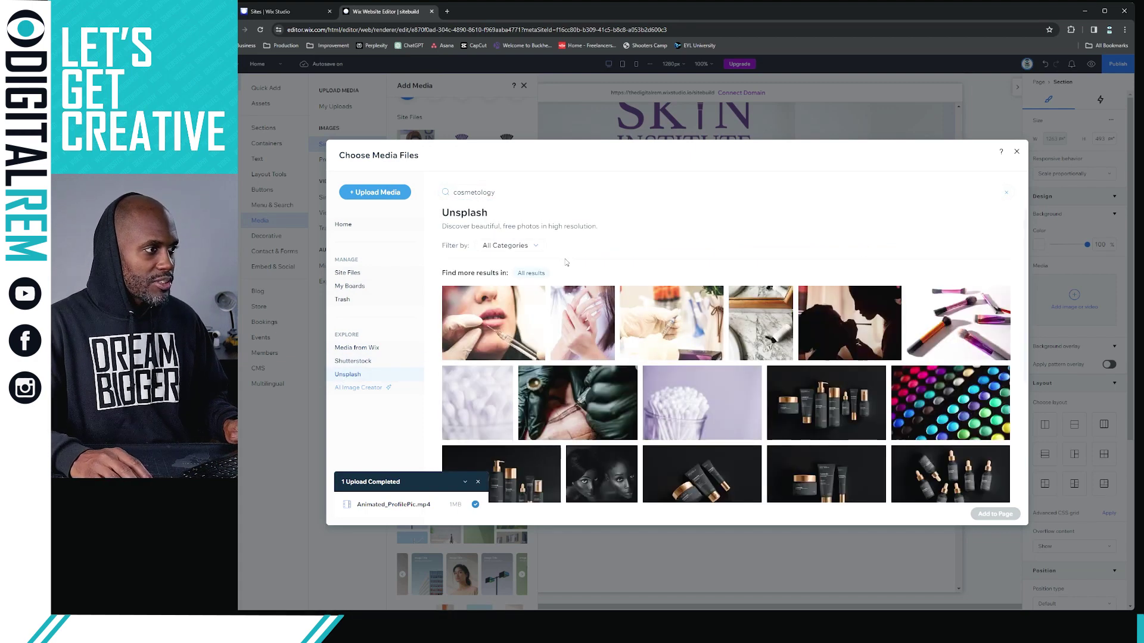
- Look through the Unsplash cosmetology photos for ones that suit the skin institute's home page
{"action": "scroll", "coordinate": [765, 364], "scroll_direction": "down", "scroll_amount": 5}
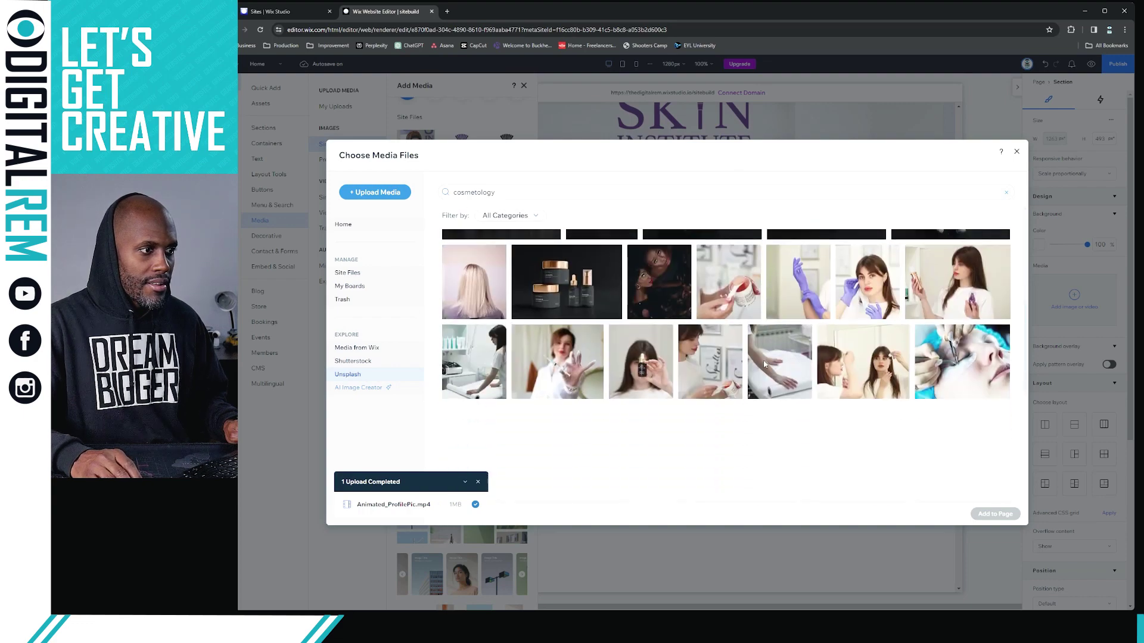
{"action": "scroll", "coordinate": [766, 363], "scroll_direction": "down", "scroll_amount": 2}
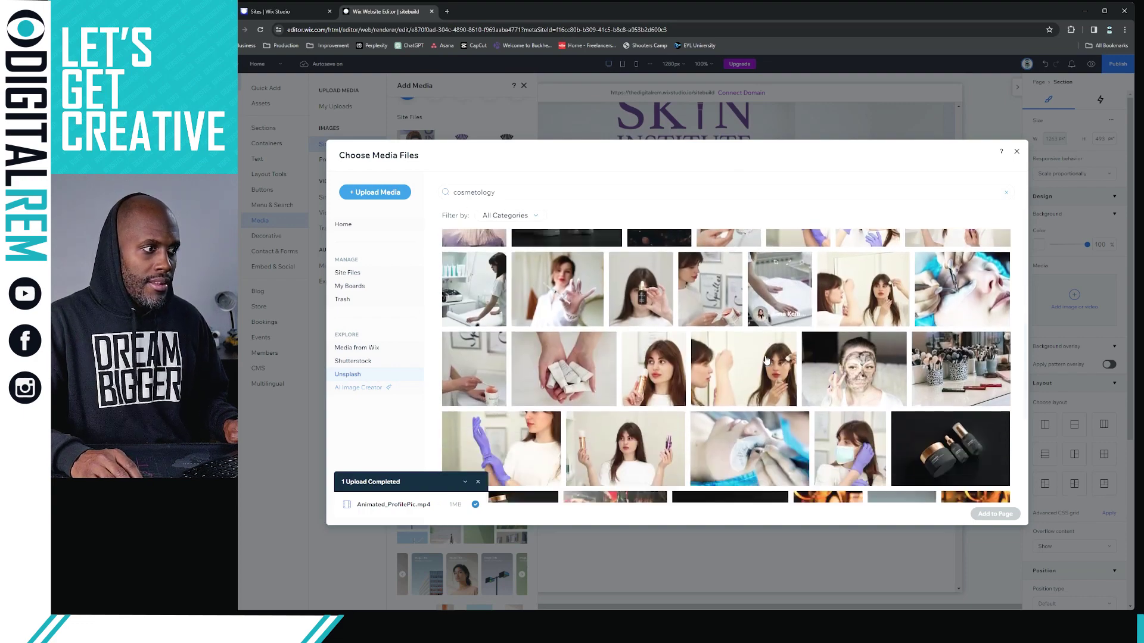
{"action": "scroll", "coordinate": [767, 361], "scroll_direction": "down", "scroll_amount": 2}
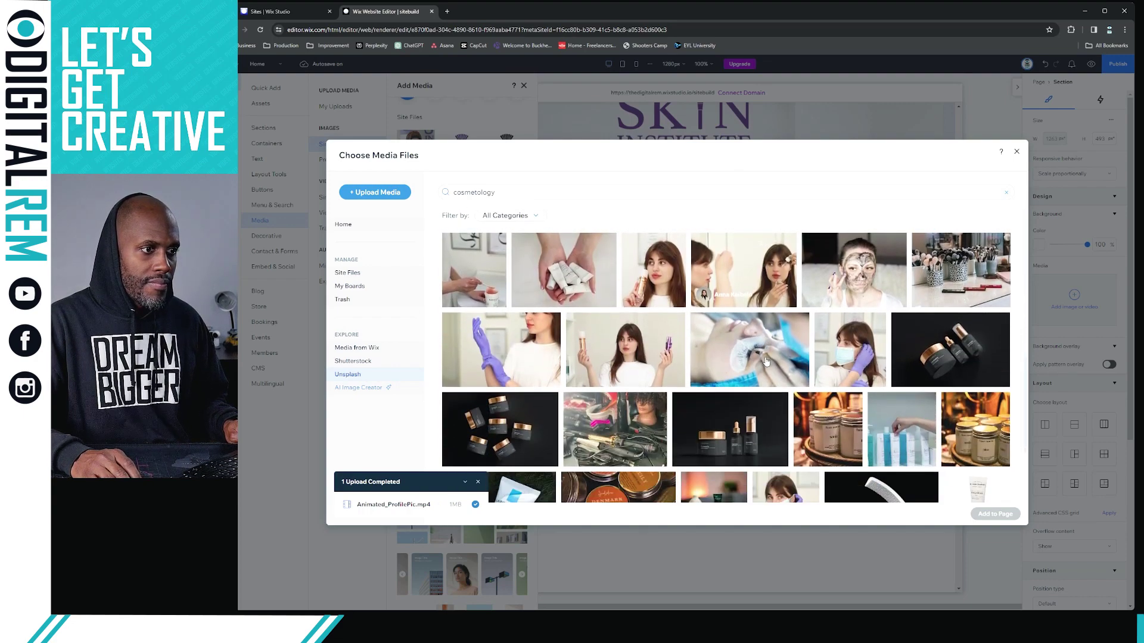
{"action": "scroll", "coordinate": [766, 361], "scroll_direction": "down", "scroll_amount": 7}
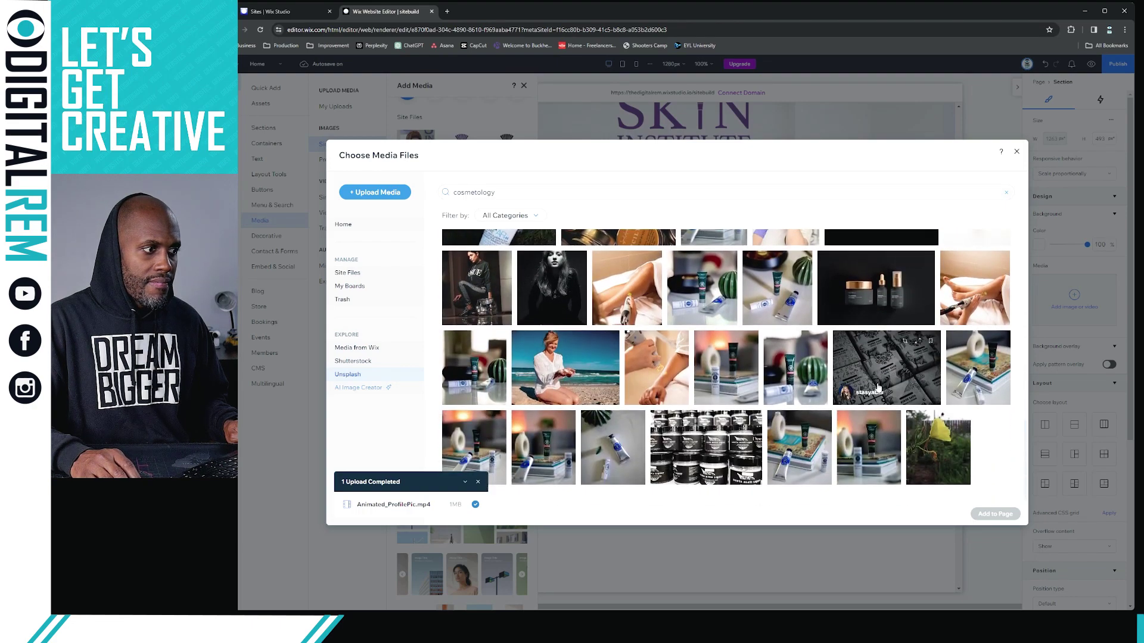
{"action": "scroll", "coordinate": [769, 390], "scroll_direction": "up", "scroll_amount": 2}
{"action": "scroll", "coordinate": [774, 381], "scroll_direction": "down", "scroll_amount": 2}
{"action": "scroll", "coordinate": [779, 374], "scroll_direction": "up", "scroll_amount": 10}
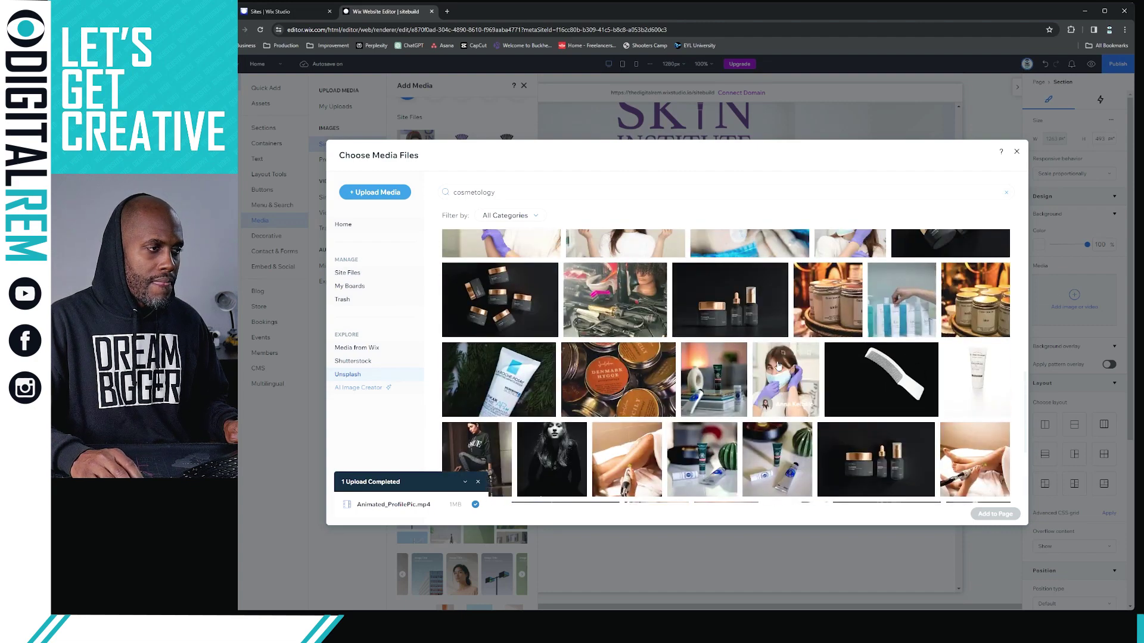
{"action": "scroll", "coordinate": [778, 365], "scroll_direction": "down", "scroll_amount": 5}
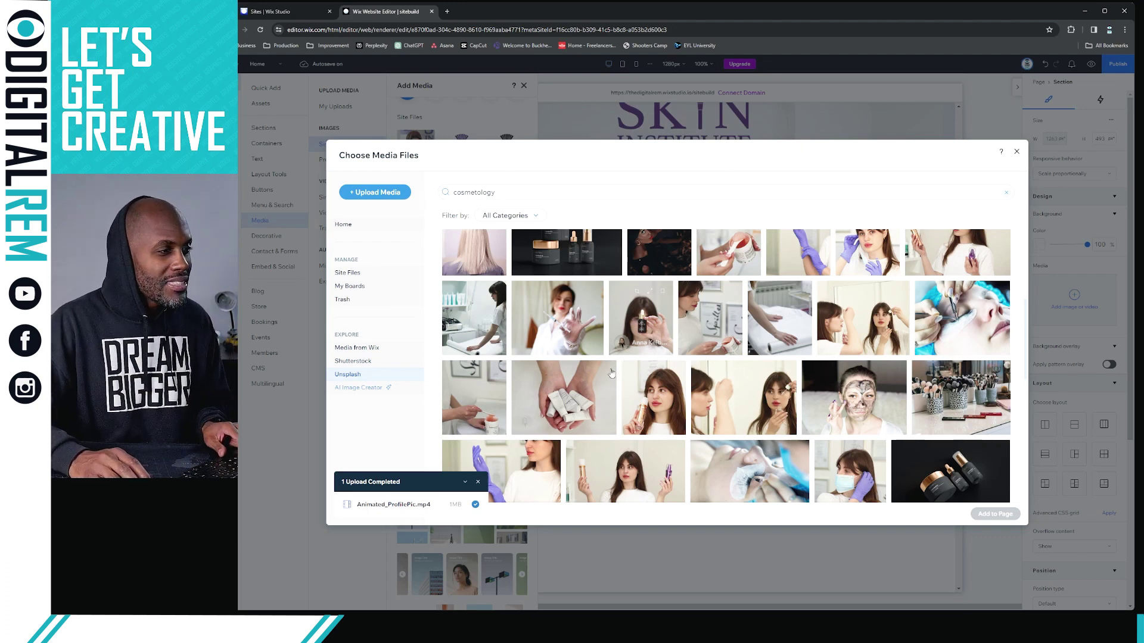
{"action": "scroll", "coordinate": [612, 373], "scroll_direction": "up", "scroll_amount": 2}
{"action": "scroll", "coordinate": [612, 373], "scroll_direction": "up", "scroll_amount": 3}
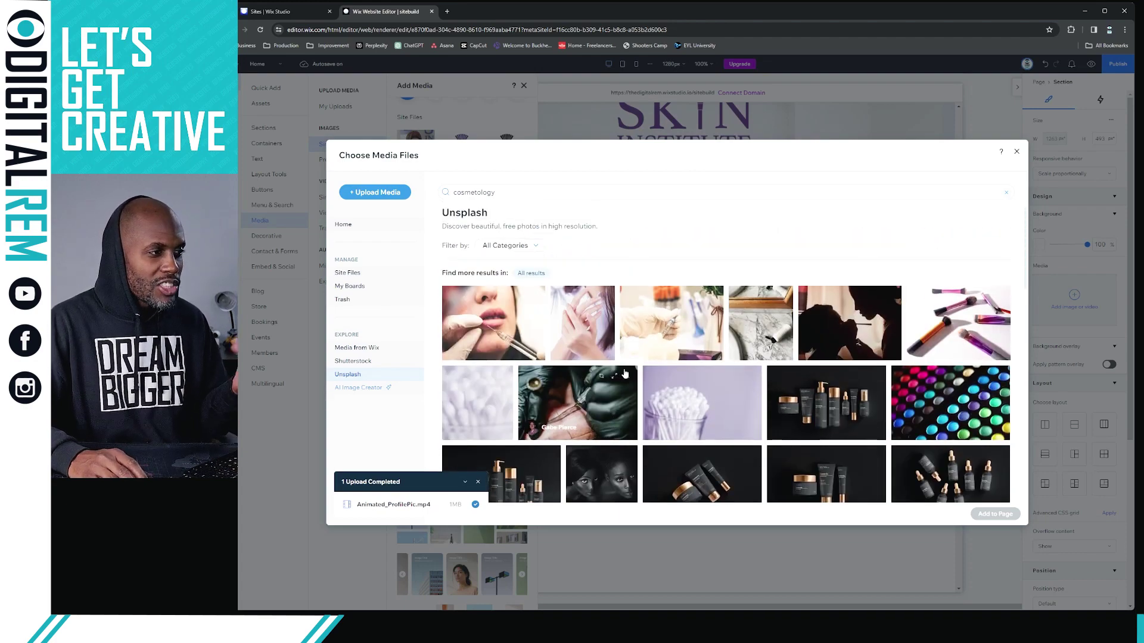
- Save the cotton swabs in a jar on lilac and the white cotton swab close-up to the My Favorites board
{"action": "scroll", "coordinate": [636, 372], "scroll_direction": "down", "scroll_amount": 2}
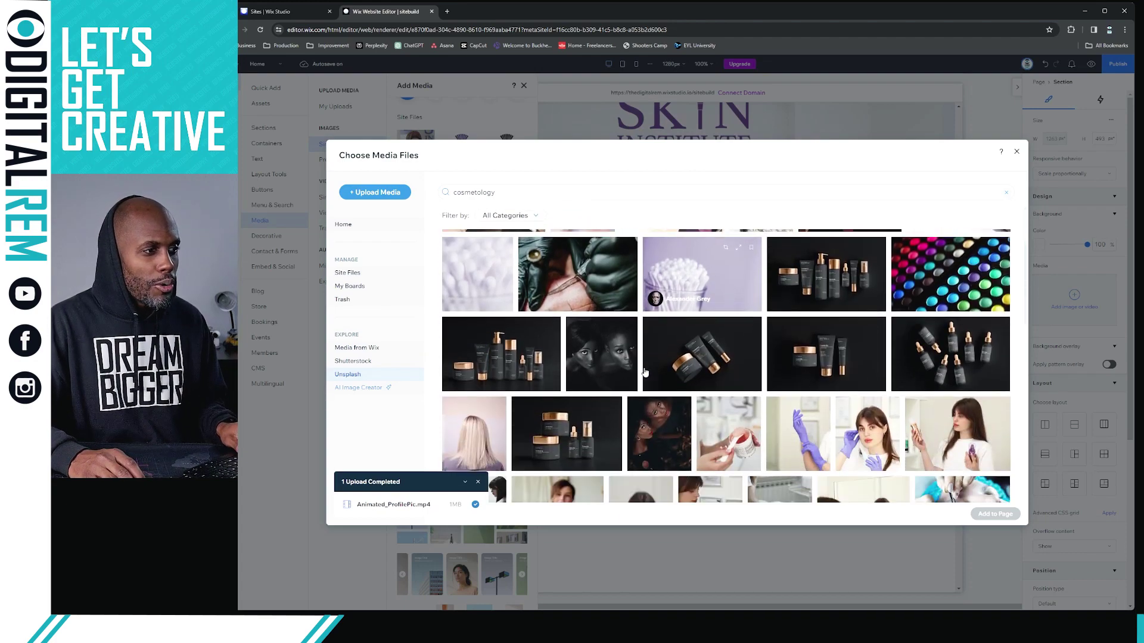
{"action": "scroll", "coordinate": [645, 369], "scroll_direction": "up", "scroll_amount": 1}
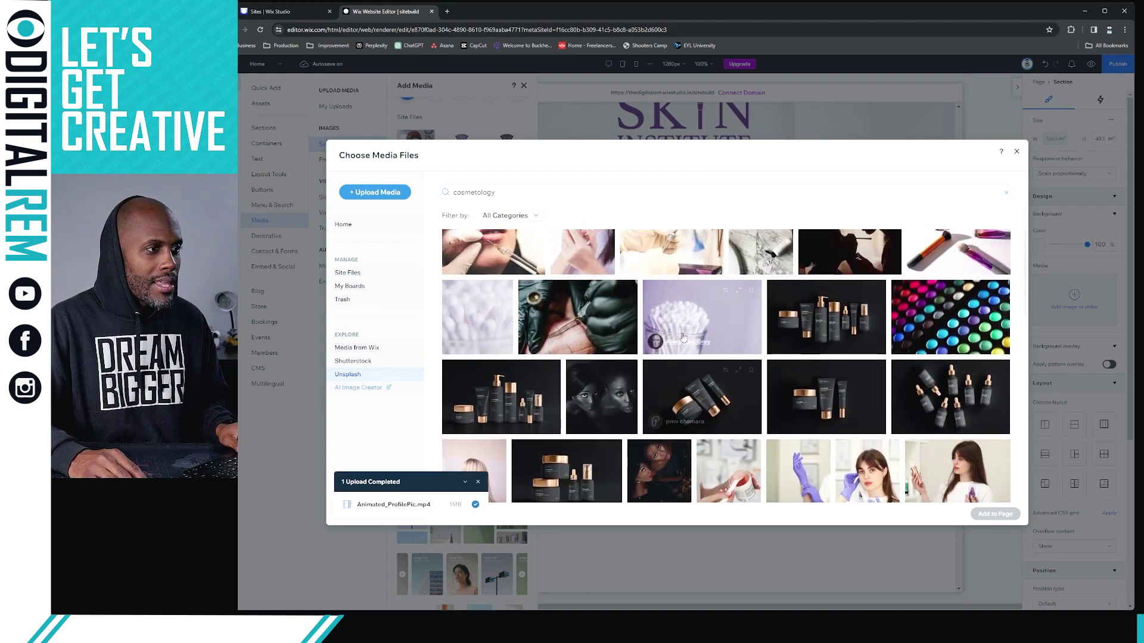
{"action": "left_click", "coordinate": [752, 291]}
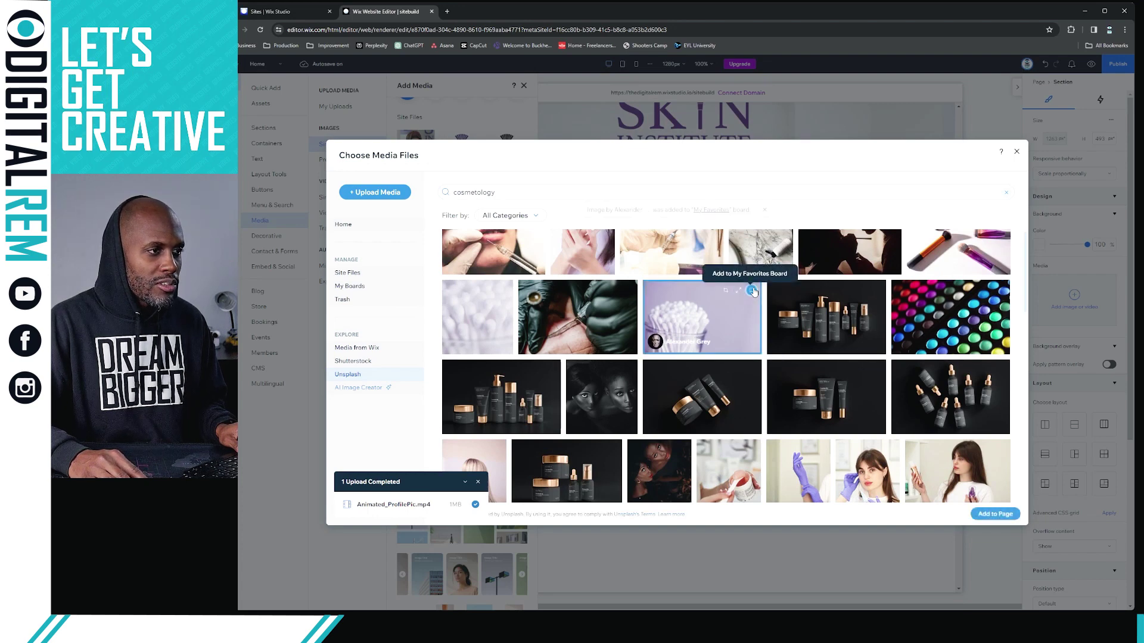
{"action": "left_click", "coordinate": [505, 292]}
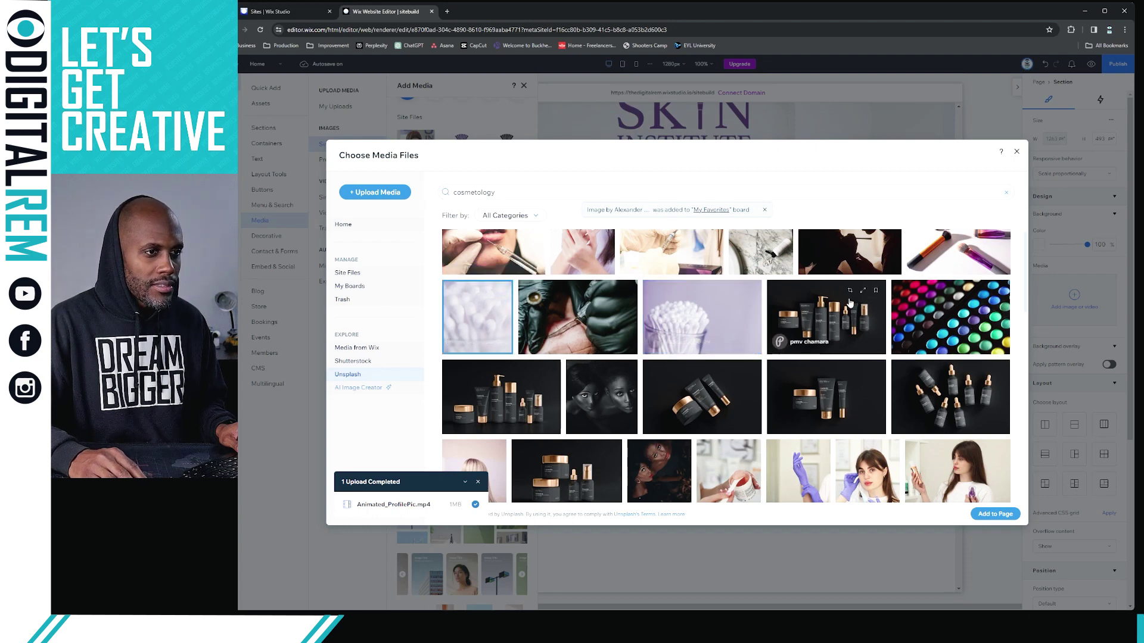
- Save the purple-gloved hands photo and the adjacent portrait of the woman in purple gloves to the My Favorites board
{"action": "scroll", "coordinate": [900, 322], "scroll_direction": "down", "scroll_amount": 2}
{"action": "scroll", "coordinate": [898, 304], "scroll_direction": "down", "scroll_amount": 1}
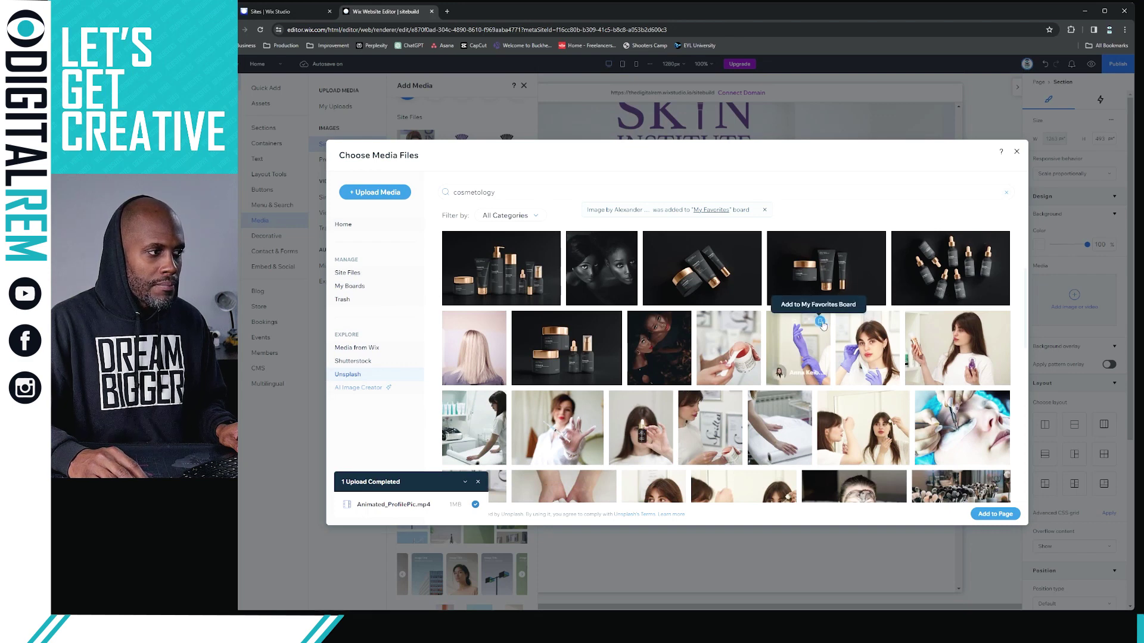
{"action": "left_click", "coordinate": [820, 323]}
{"action": "scroll", "coordinate": [637, 351], "scroll_direction": "down", "scroll_amount": 1}
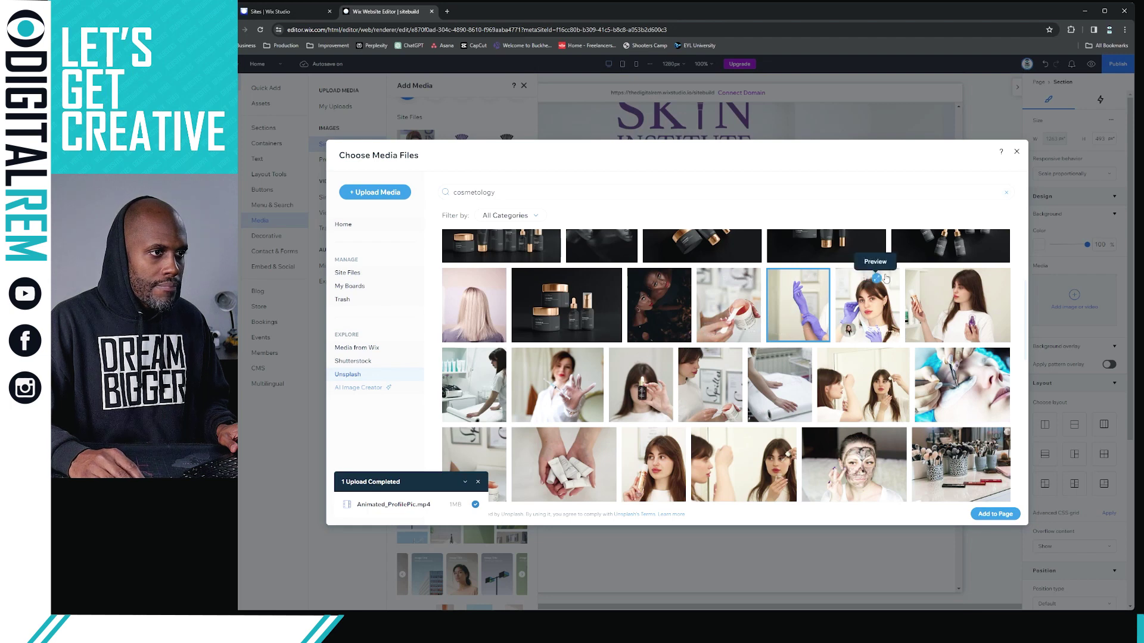
{"action": "left_click", "coordinate": [885, 278]}
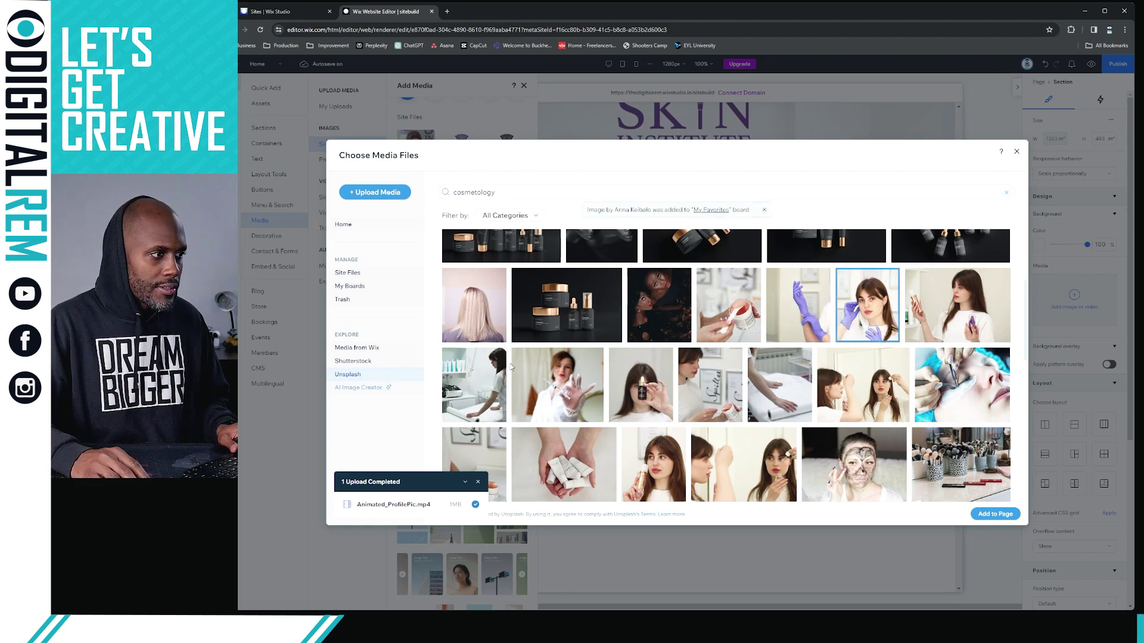
- Save the wide photo of a woman in white pulling on purple gloves to the My Favorites board
{"action": "scroll", "coordinate": [510, 366], "scroll_direction": "down", "scroll_amount": 1}
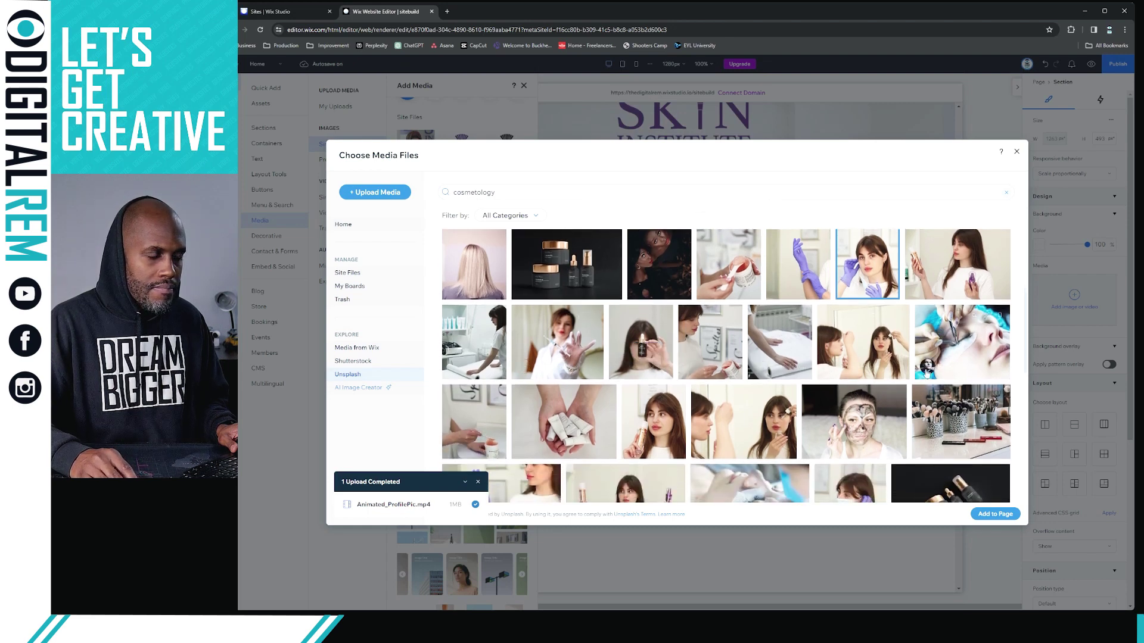
{"action": "scroll", "coordinate": [940, 375], "scroll_direction": "down", "scroll_amount": 1}
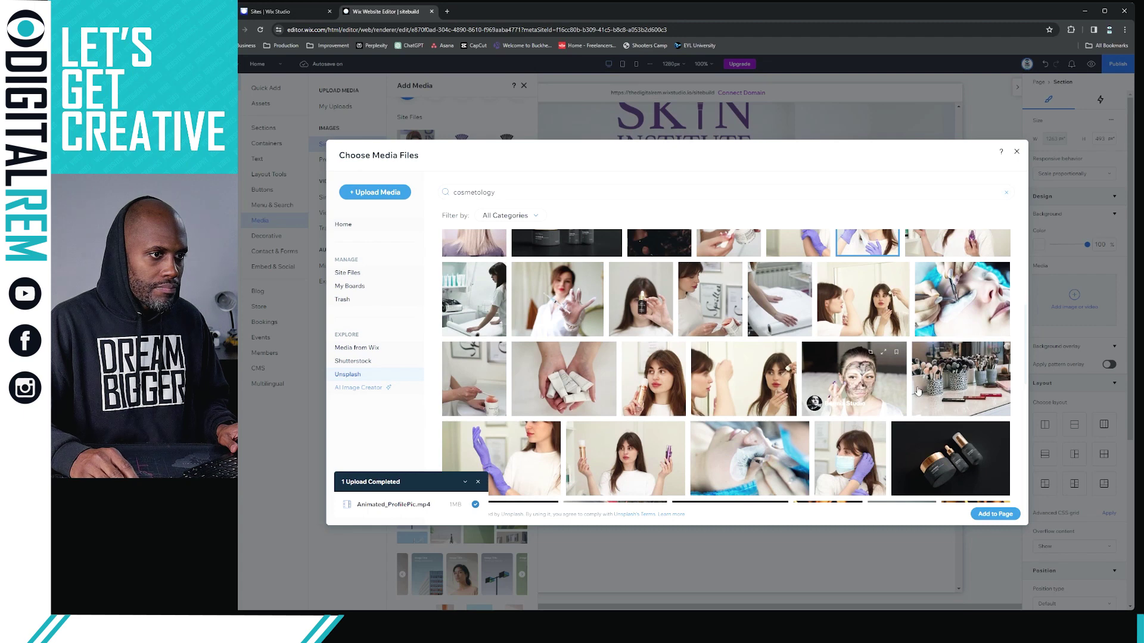
{"action": "scroll", "coordinate": [915, 391], "scroll_direction": "down", "scroll_amount": 1}
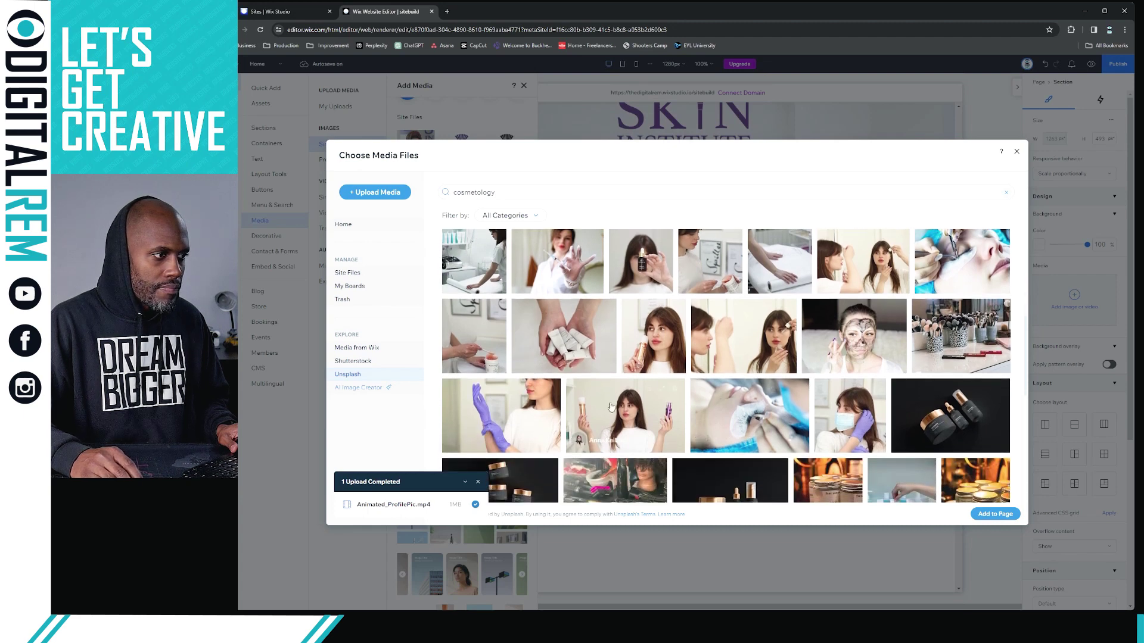
{"action": "scroll", "coordinate": [612, 406], "scroll_direction": "down", "scroll_amount": 1}
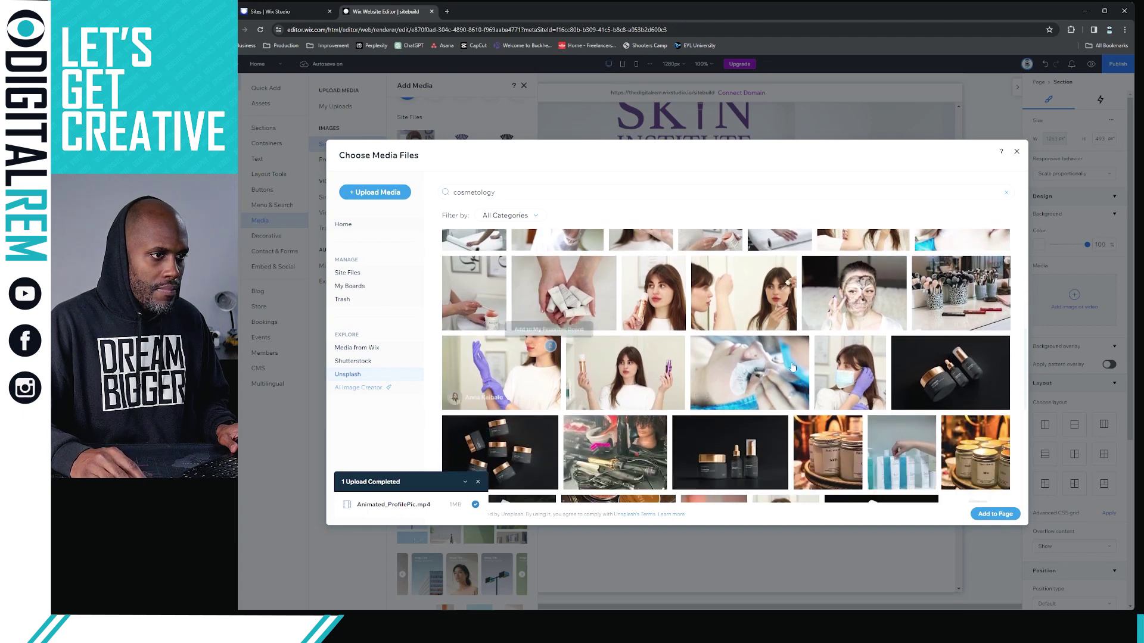
{"action": "scroll", "coordinate": [752, 379], "scroll_direction": "down", "scroll_amount": 3}
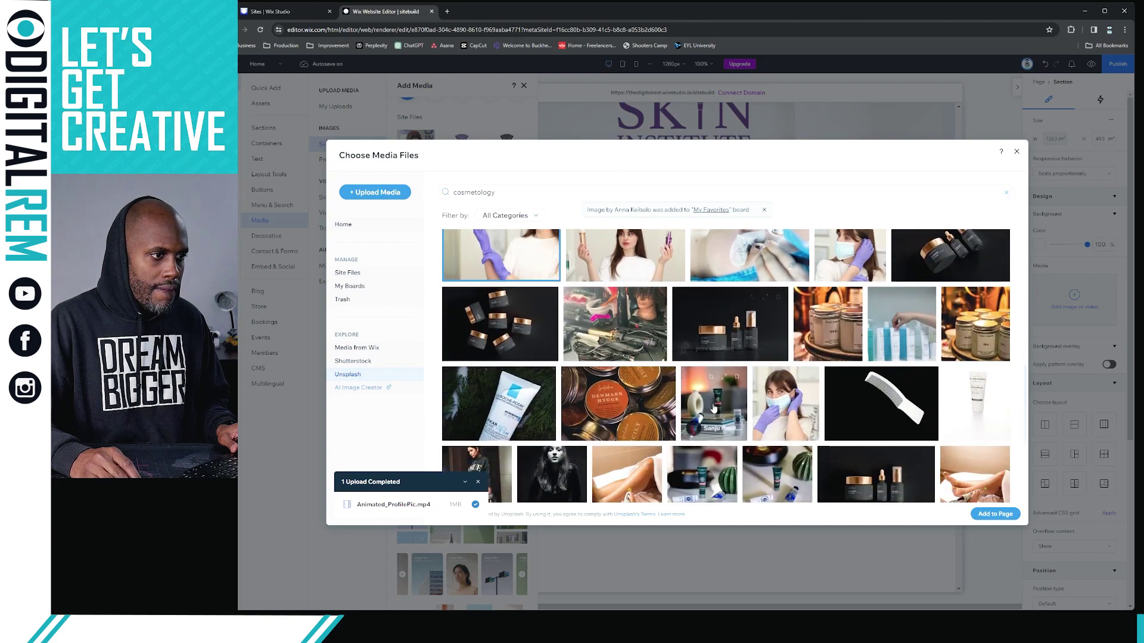
- Save the two warm-toned leg treatment photos to the My Favorites board
{"action": "scroll", "coordinate": [714, 408], "scroll_direction": "down", "scroll_amount": 2}
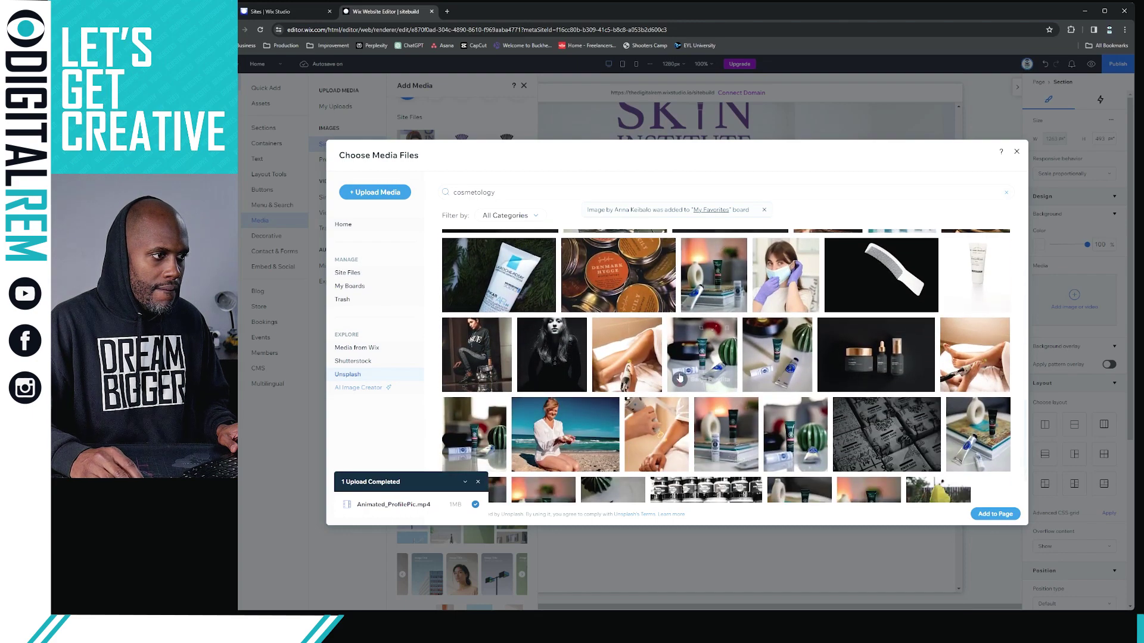
{"action": "scroll", "coordinate": [725, 362], "scroll_direction": "down", "scroll_amount": 1}
{"action": "scroll", "coordinate": [725, 362], "scroll_direction": "down", "scroll_amount": 1}
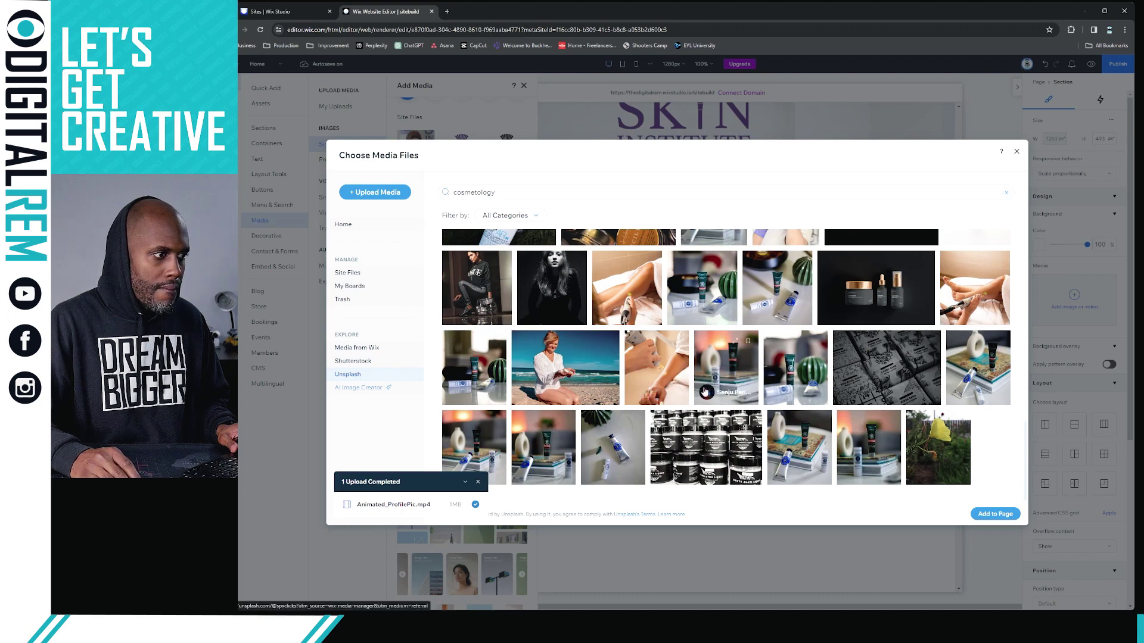
{"action": "scroll", "coordinate": [677, 403], "scroll_direction": "up", "scroll_amount": 1}
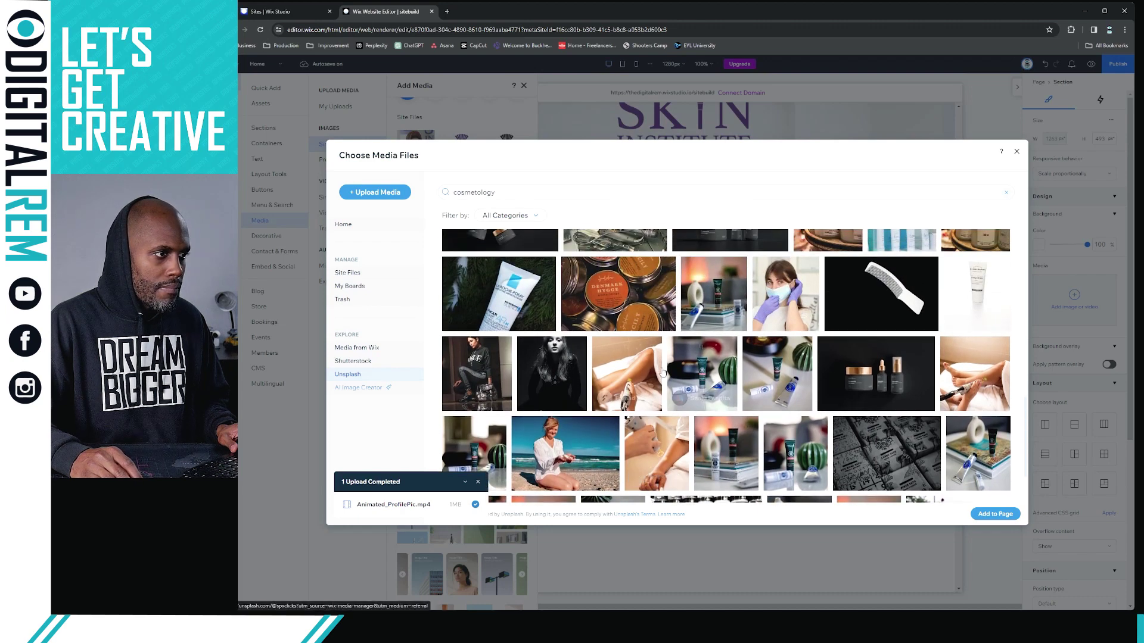
{"action": "left_click", "coordinate": [653, 348]}
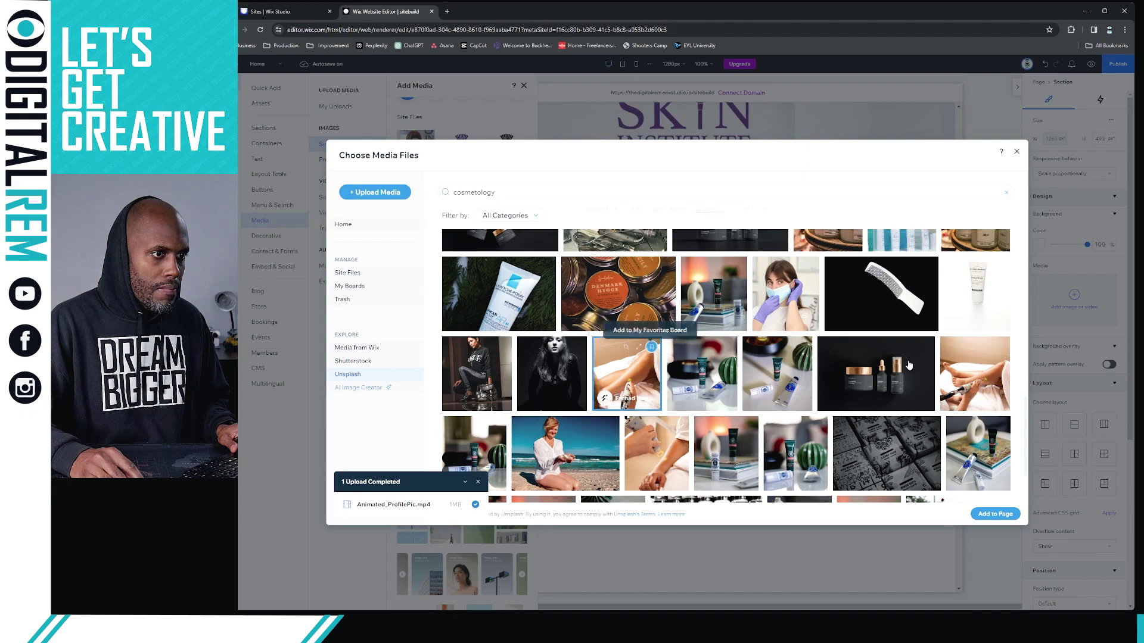
{"action": "left_click", "coordinate": [1000, 350]}
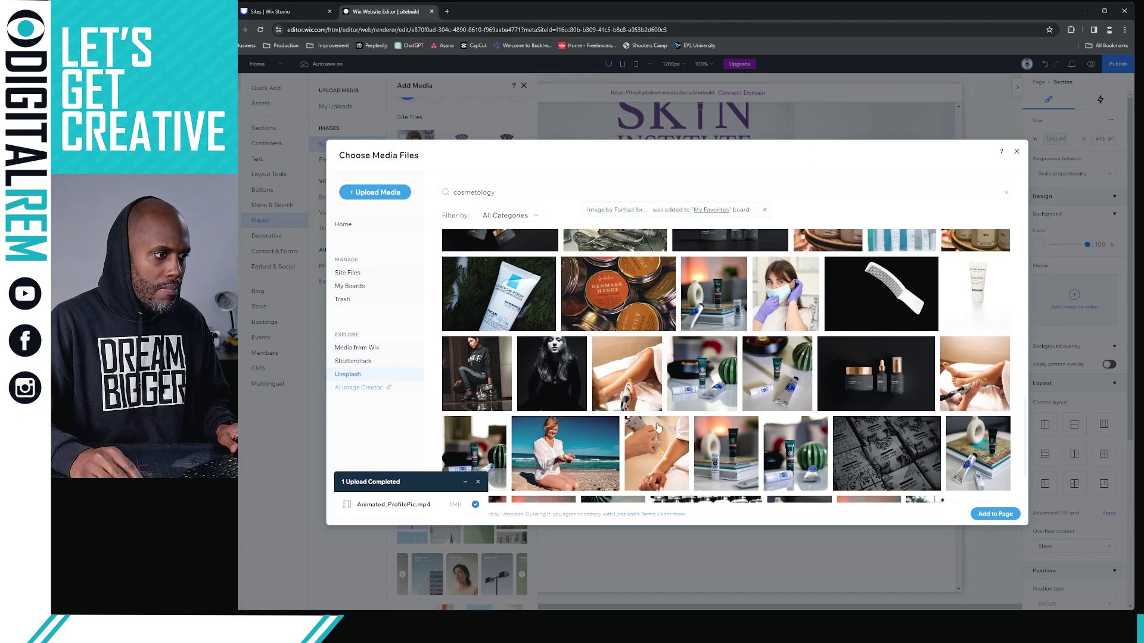
{"action": "scroll", "coordinate": [496, 410], "scroll_direction": "down", "scroll_amount": 1}
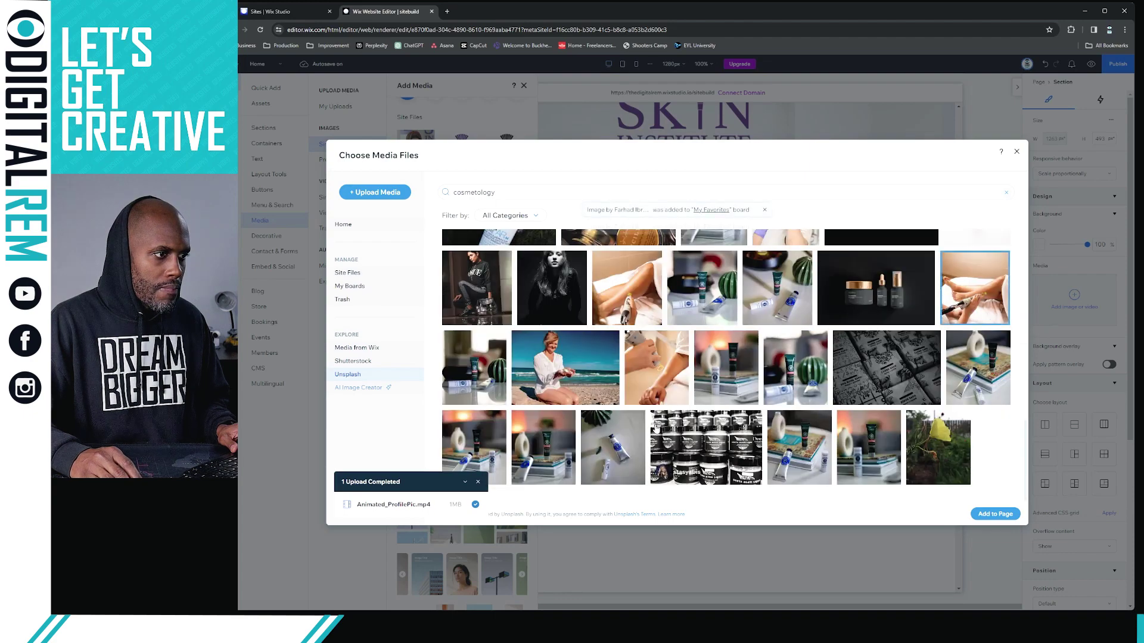
- Switch back to Media from Wix and search it for "cosmetology"
{"action": "left_click", "coordinate": [369, 349]}
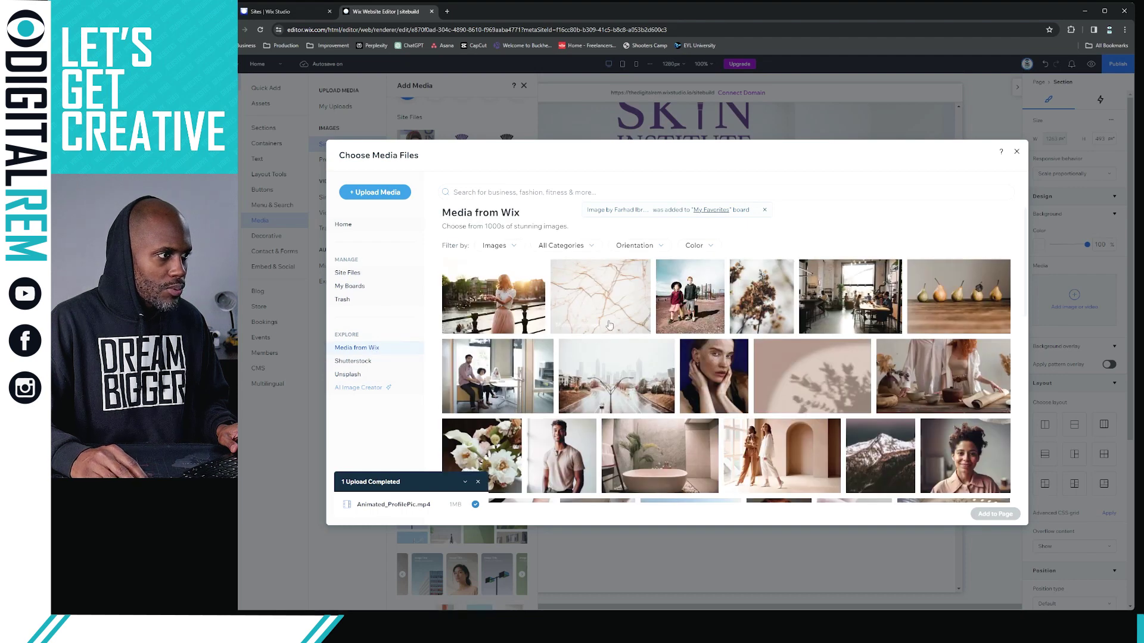
{"action": "left_click", "coordinate": [544, 193]}
{"action": "type", "text": "cosmetology"}
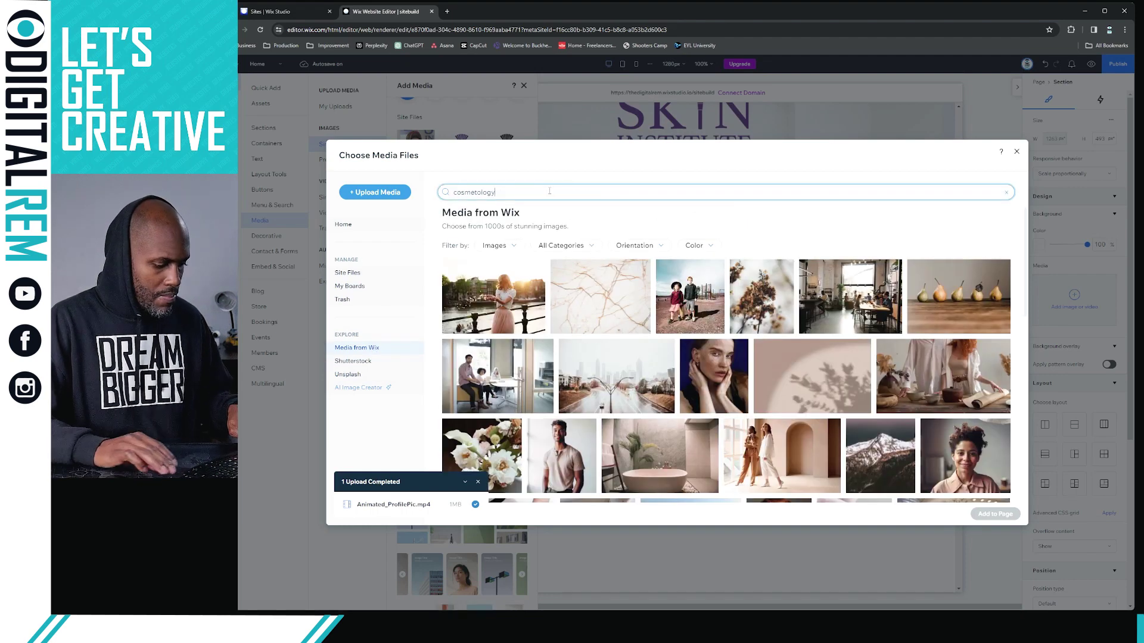
{"action": "key", "text": "Return"}
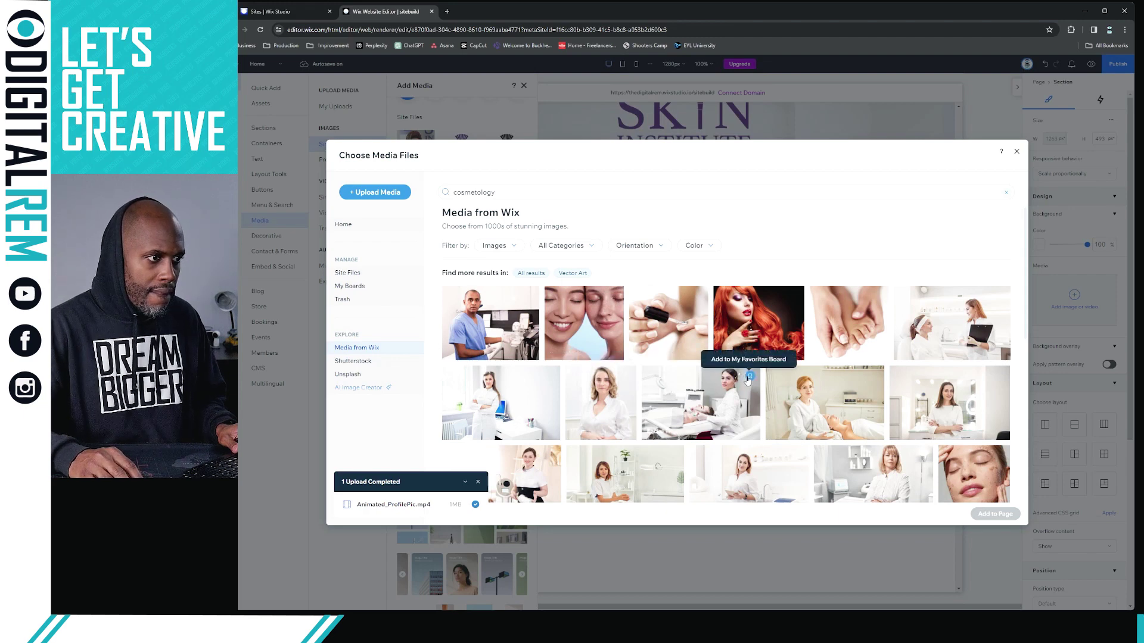
- Save the Facial Treatment, cosmetologist with laptop and Makeup Artist images to the My Favorites board
{"action": "left_click", "coordinate": [750, 377]}
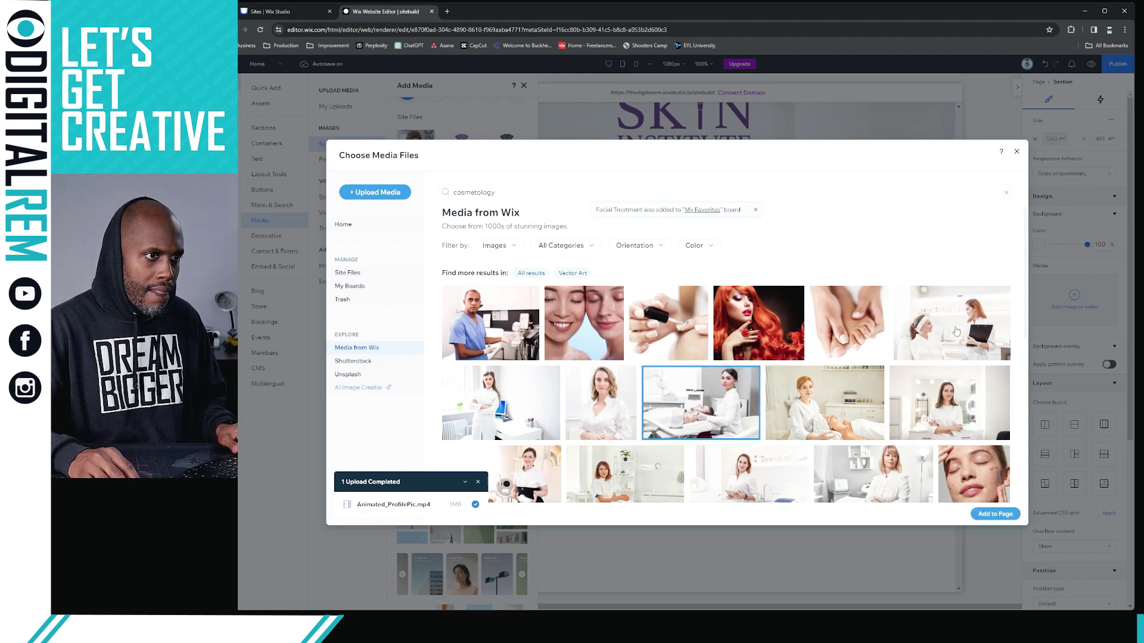
{"action": "left_click", "coordinate": [1001, 296]}
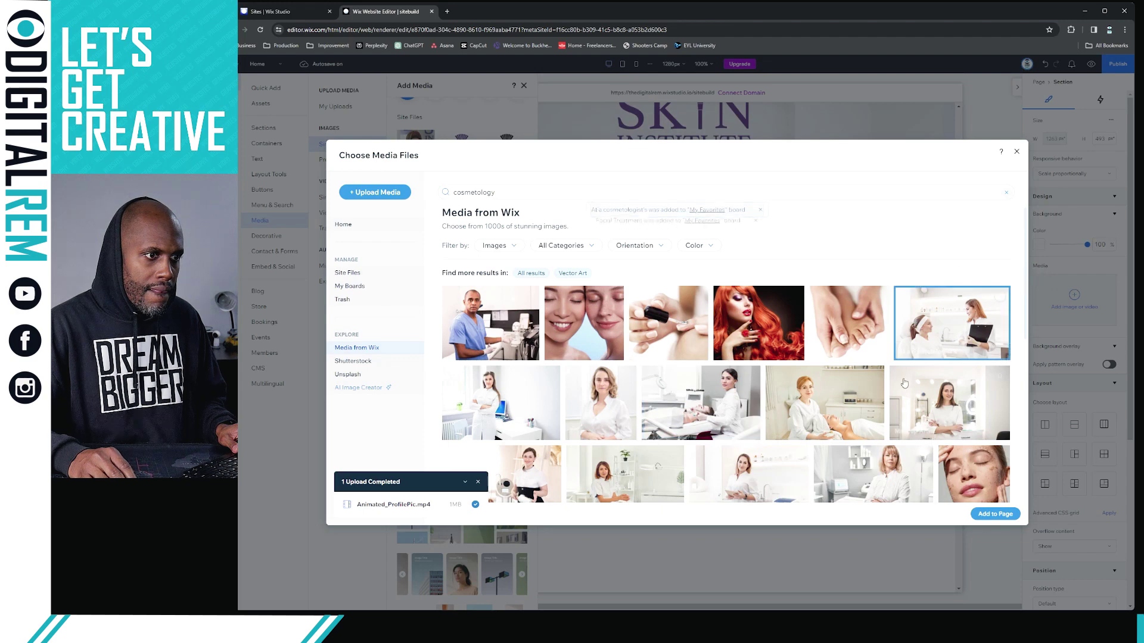
{"action": "scroll", "coordinate": [1001, 298], "scroll_direction": "down", "scroll_amount": 1}
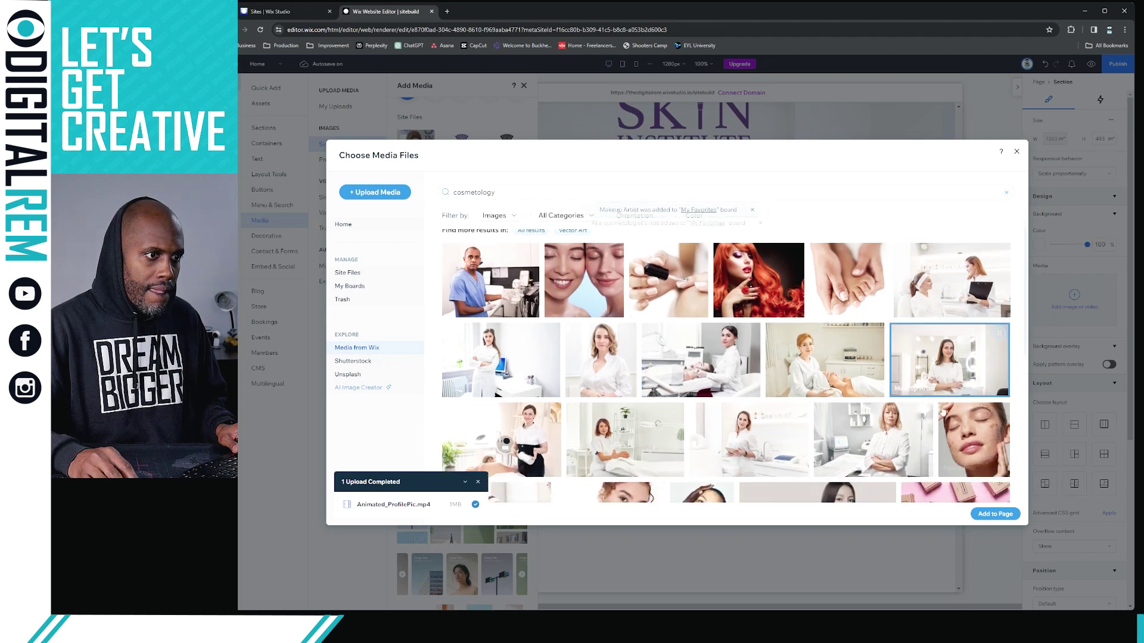
- Save the clinic portraits of women in white, including Cosmetician, Portrait of Masseur and Doctor in a Clinic, to the My Favorites board
{"action": "left_click", "coordinate": [923, 412]}
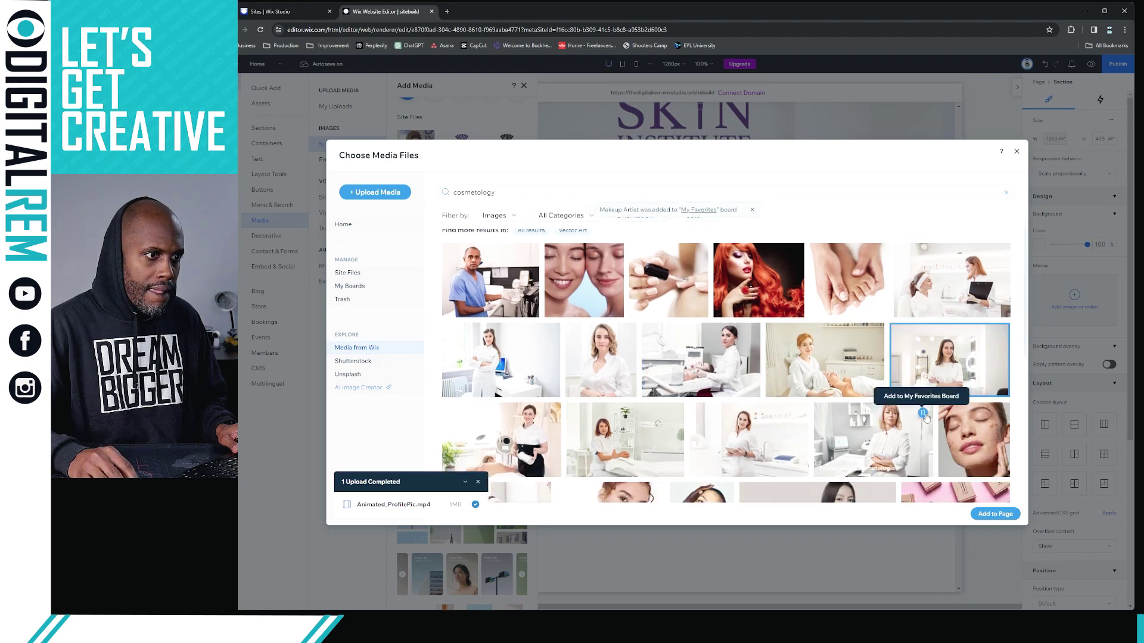
{"action": "left_click", "coordinate": [798, 412]}
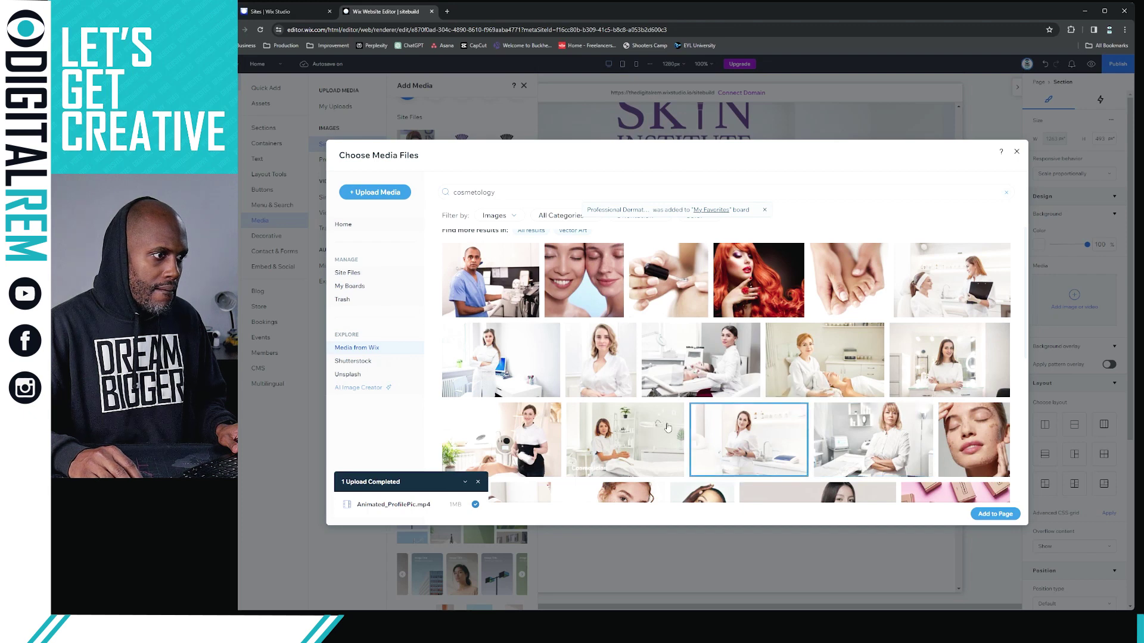
{"action": "left_click", "coordinate": [674, 415]}
{"action": "scroll", "coordinate": [554, 432], "scroll_direction": "down", "scroll_amount": 1}
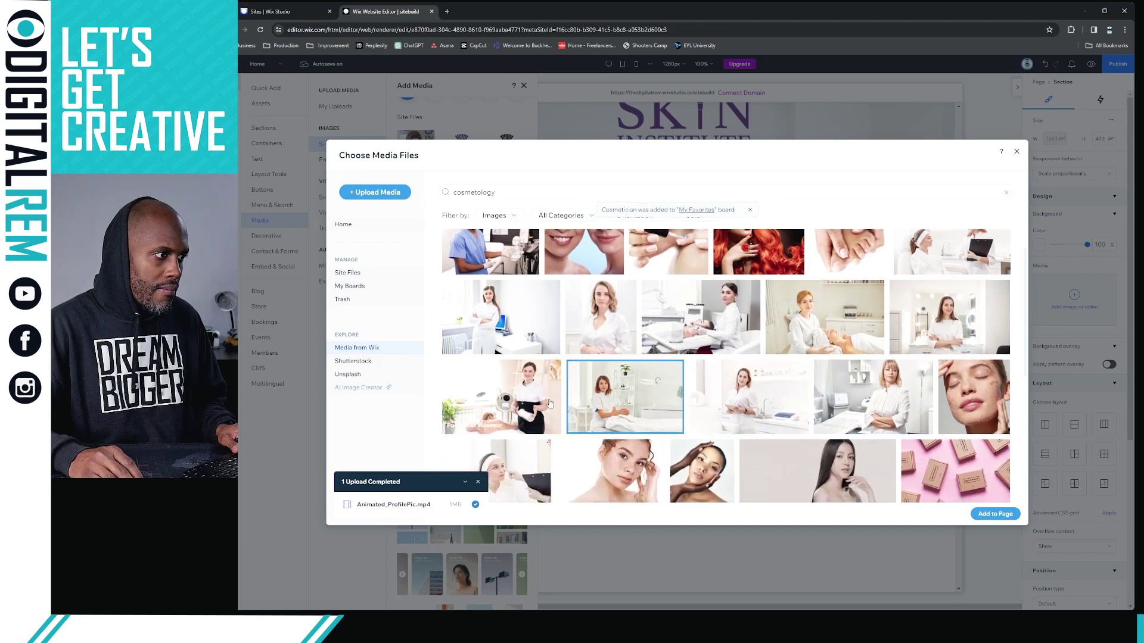
{"action": "left_click", "coordinate": [552, 371]}
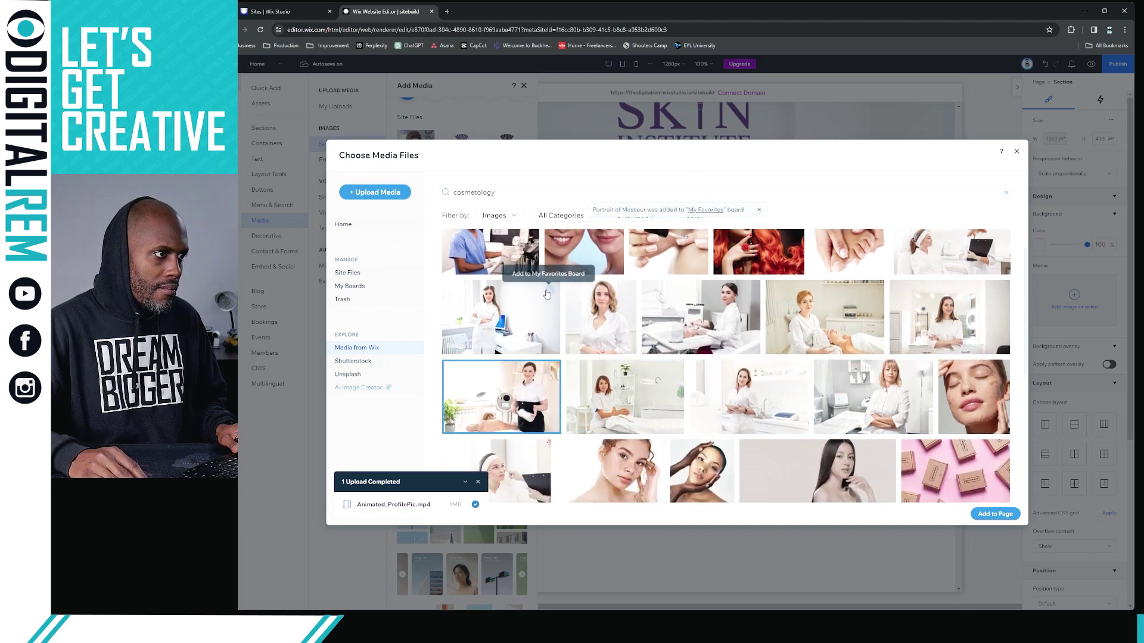
{"action": "left_click", "coordinate": [550, 322]}
- Save the Natural Beauty and Facial treatments images to the My Favorites board
{"action": "scroll", "coordinate": [560, 345], "scroll_direction": "down", "scroll_amount": 3}
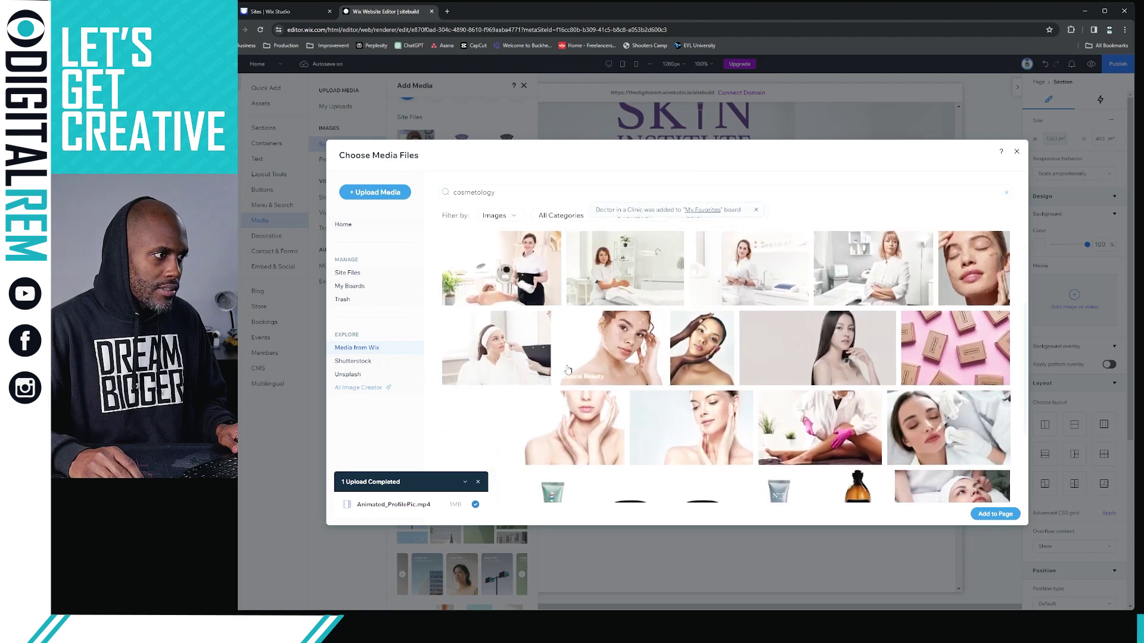
{"action": "scroll", "coordinate": [567, 370], "scroll_direction": "down", "scroll_amount": 1}
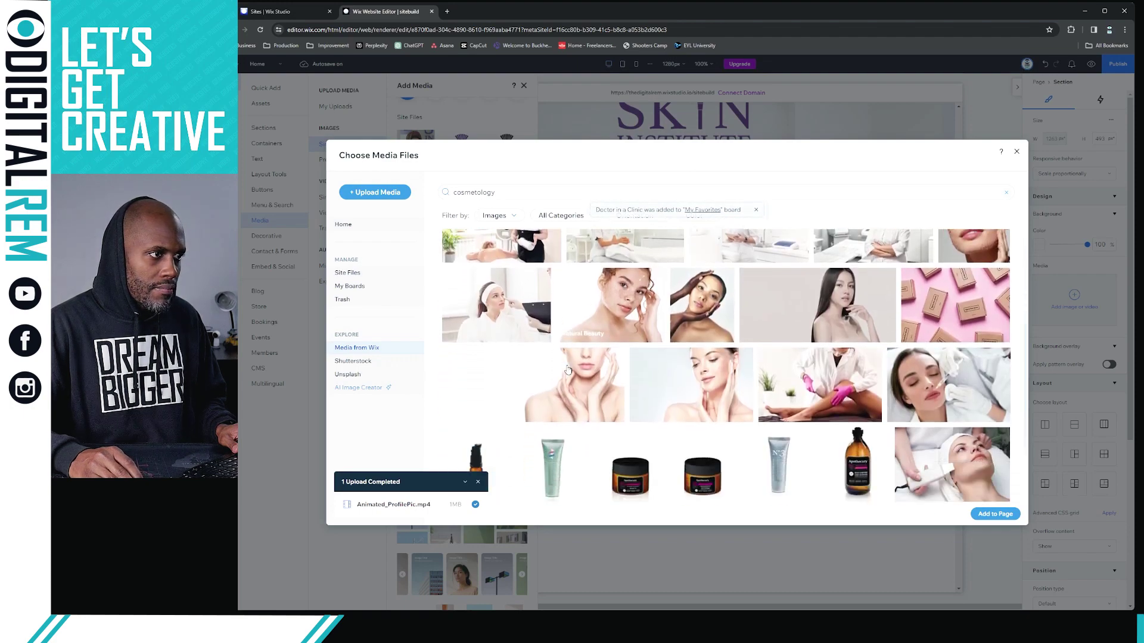
{"action": "left_click", "coordinate": [654, 278]}
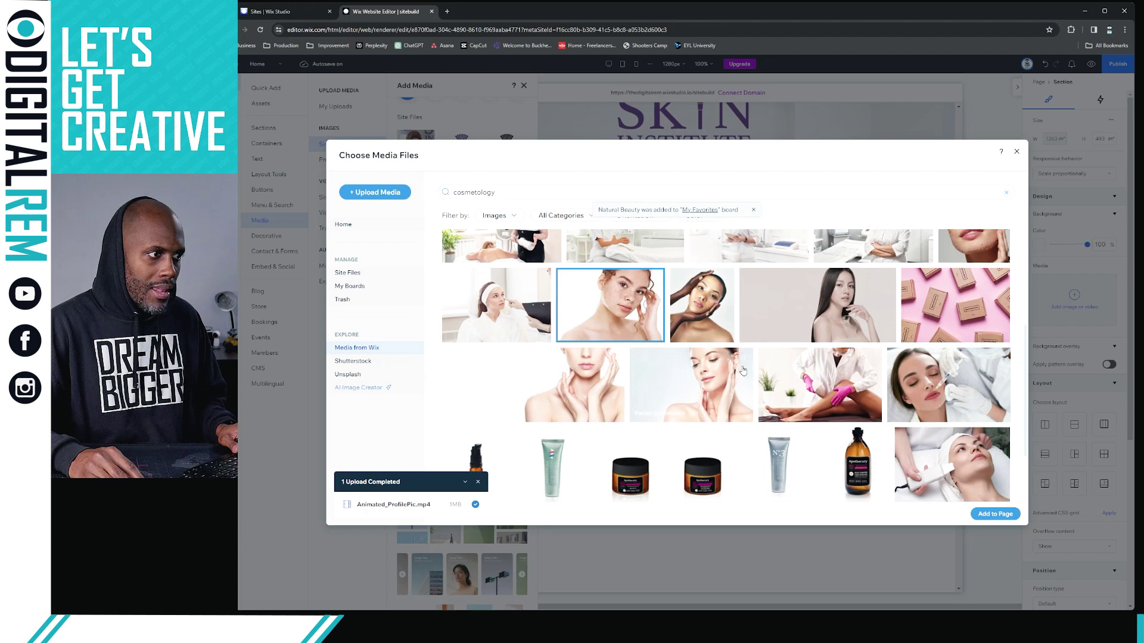
{"action": "left_click", "coordinate": [743, 361]}
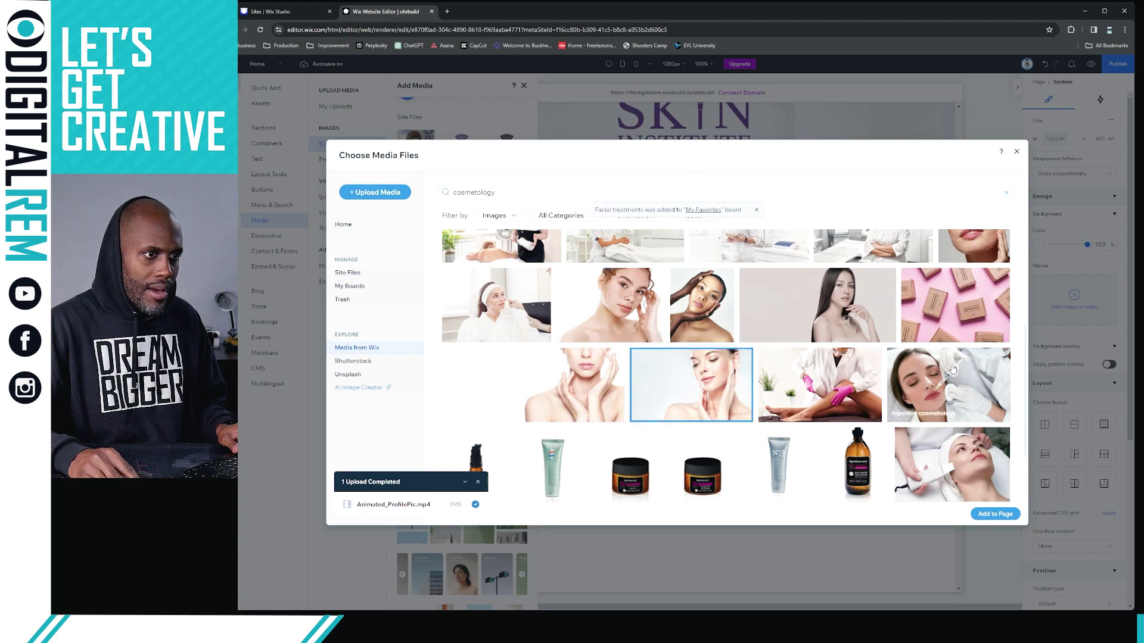
- Save the Beauty Treatment image and the Face Scrub close-up to the My Favorites board
{"action": "scroll", "coordinate": [951, 368], "scroll_direction": "down", "scroll_amount": 2}
{"action": "left_click", "coordinate": [1000, 353]}
{"action": "scroll", "coordinate": [743, 382], "scroll_direction": "up", "scroll_amount": 3}
{"action": "scroll", "coordinate": [743, 383], "scroll_direction": "up", "scroll_amount": 2}
{"action": "scroll", "coordinate": [742, 383], "scroll_direction": "down", "scroll_amount": 1}
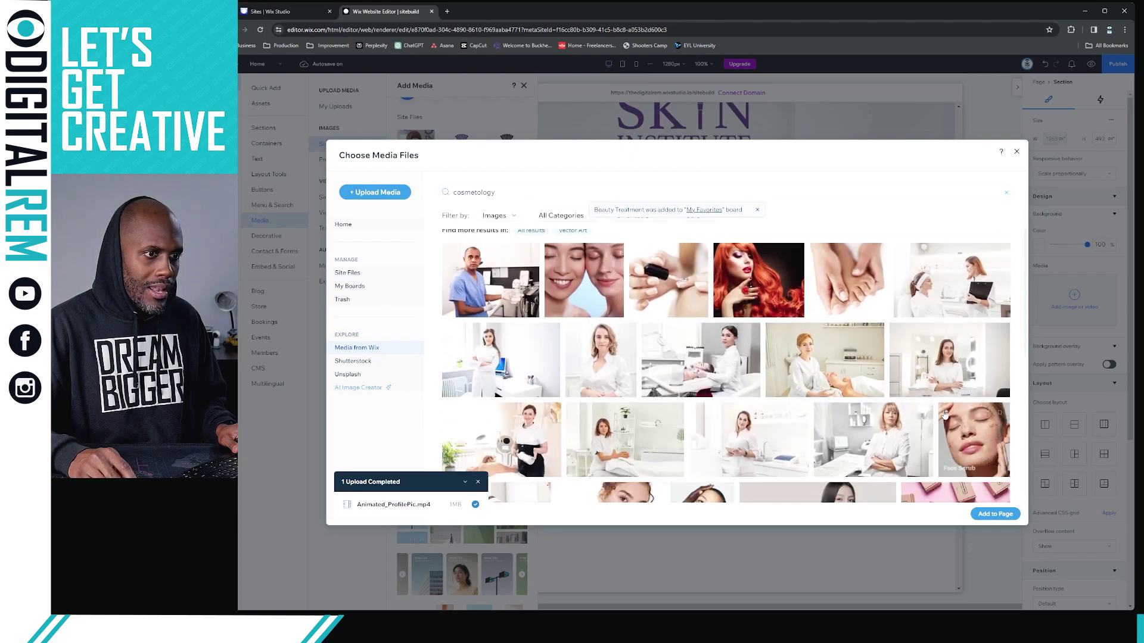
{"action": "left_click", "coordinate": [999, 414]}
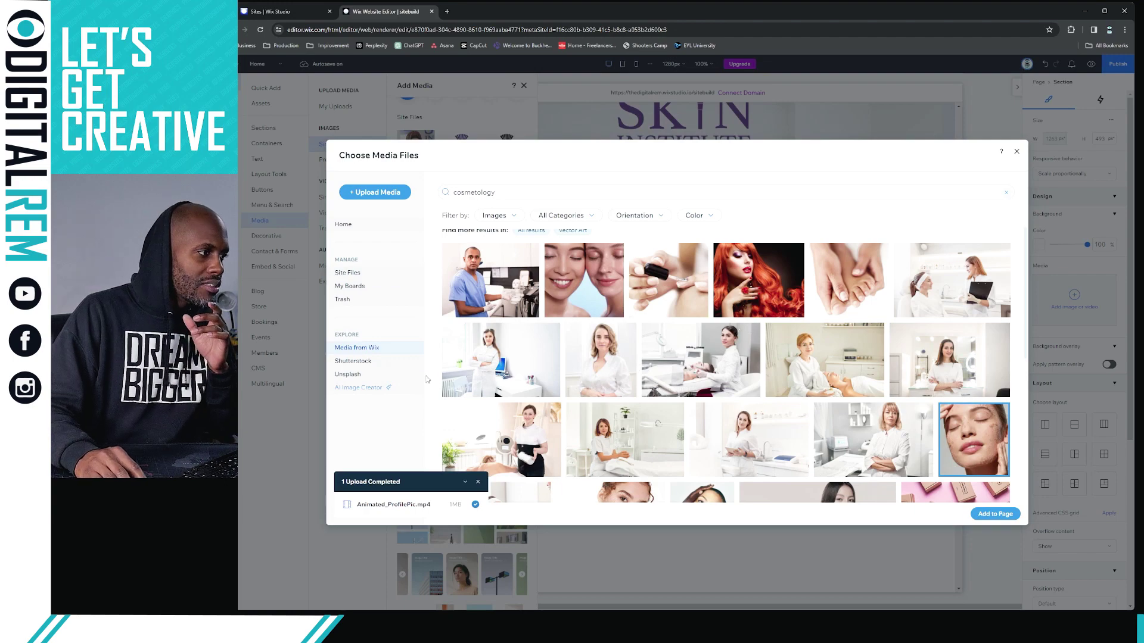
- Switch the image source to Shutterstock and search it for "cosmetology"
{"action": "left_click", "coordinate": [351, 361]}
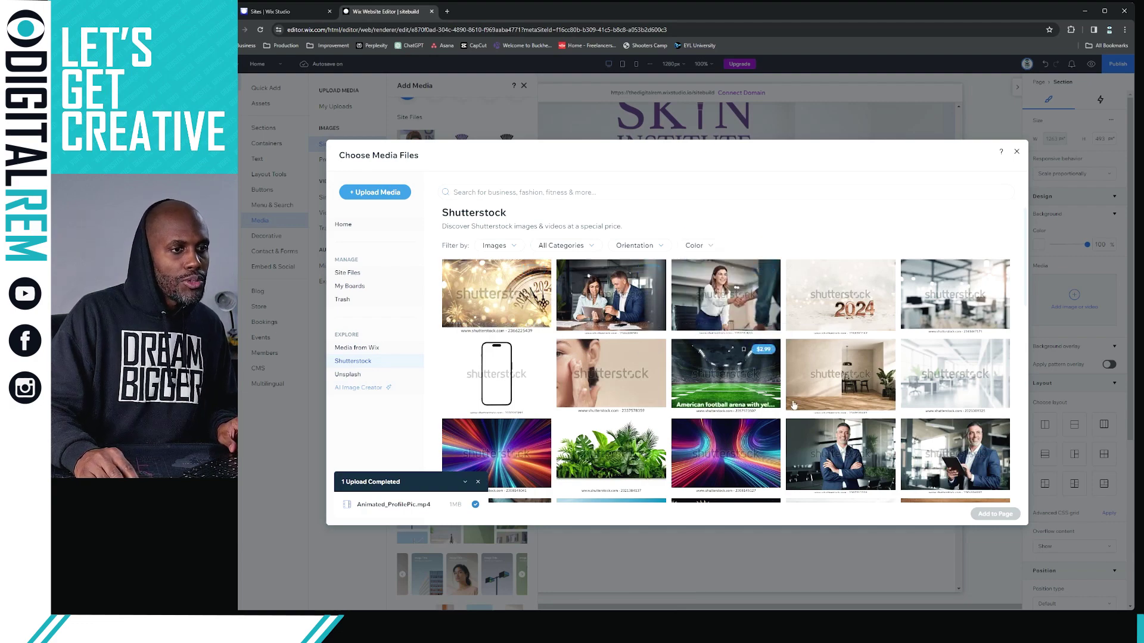
{"action": "scroll", "coordinate": [790, 403], "scroll_direction": "down", "scroll_amount": 2}
{"action": "scroll", "coordinate": [564, 247], "scroll_direction": "up", "scroll_amount": 2}
{"action": "left_click", "coordinate": [552, 192]}
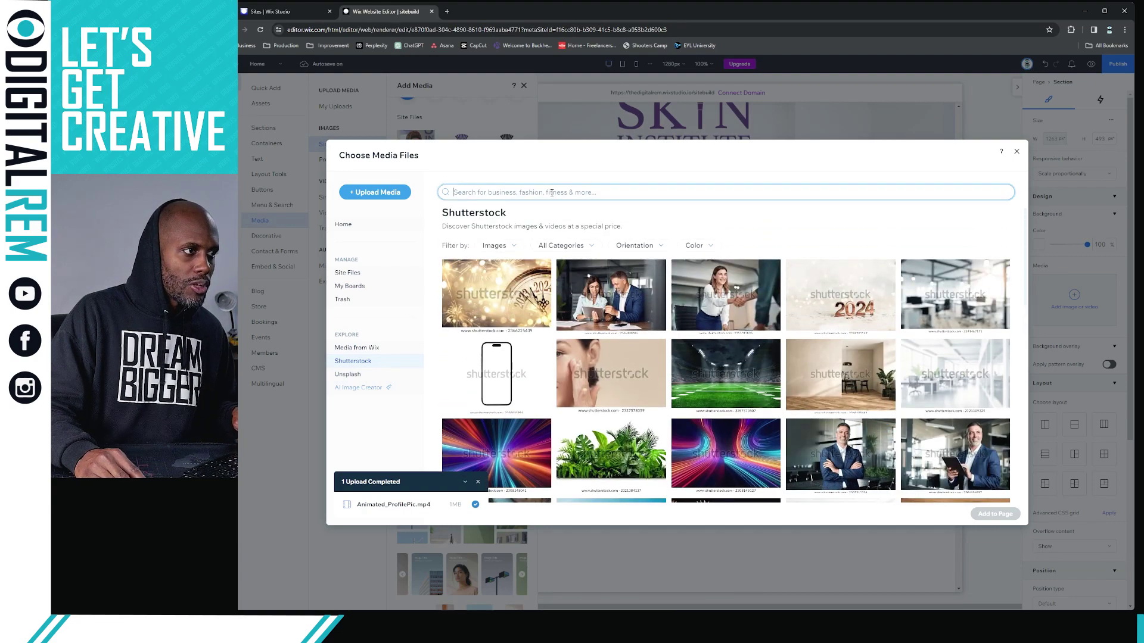
{"action": "type", "text": "cosmetology"}
{"action": "key", "text": "Return"}
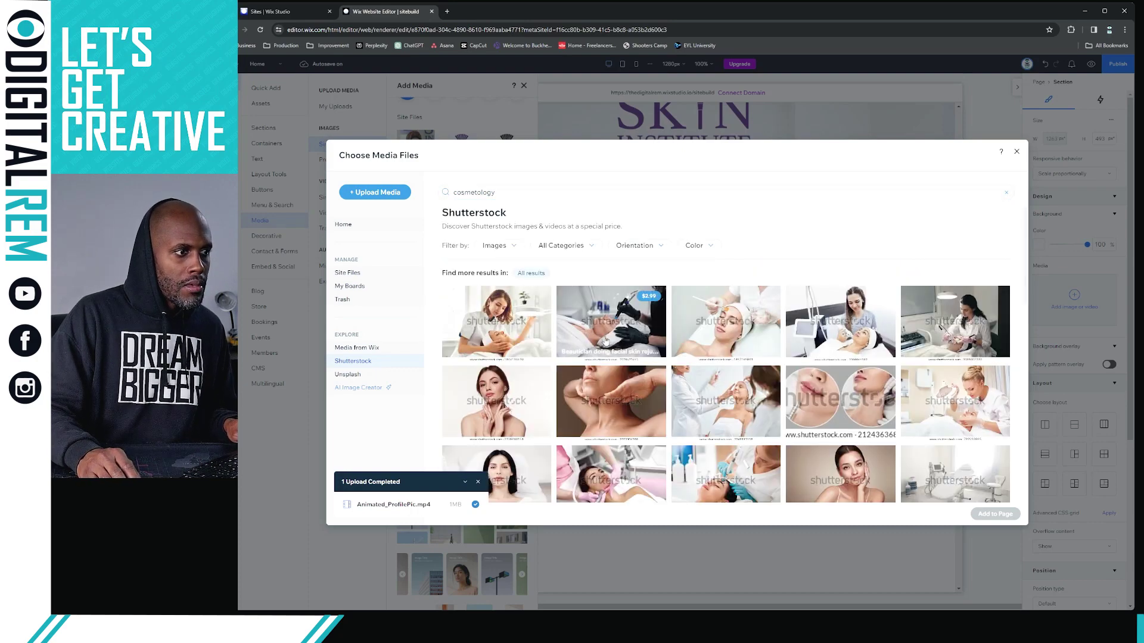
- Look through the Shutterstock cosmetology results for suitable treatment and portrait photos and check their prices
{"action": "scroll", "coordinate": [606, 341], "scroll_direction": "down", "scroll_amount": 1}
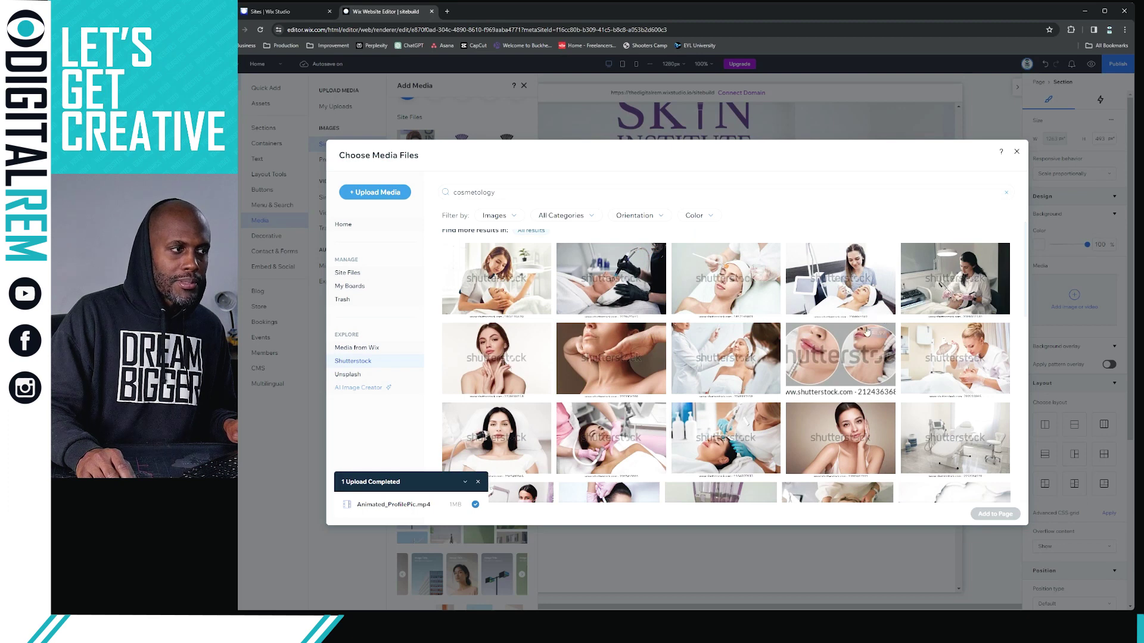
{"action": "scroll", "coordinate": [871, 330], "scroll_direction": "down", "scroll_amount": 1}
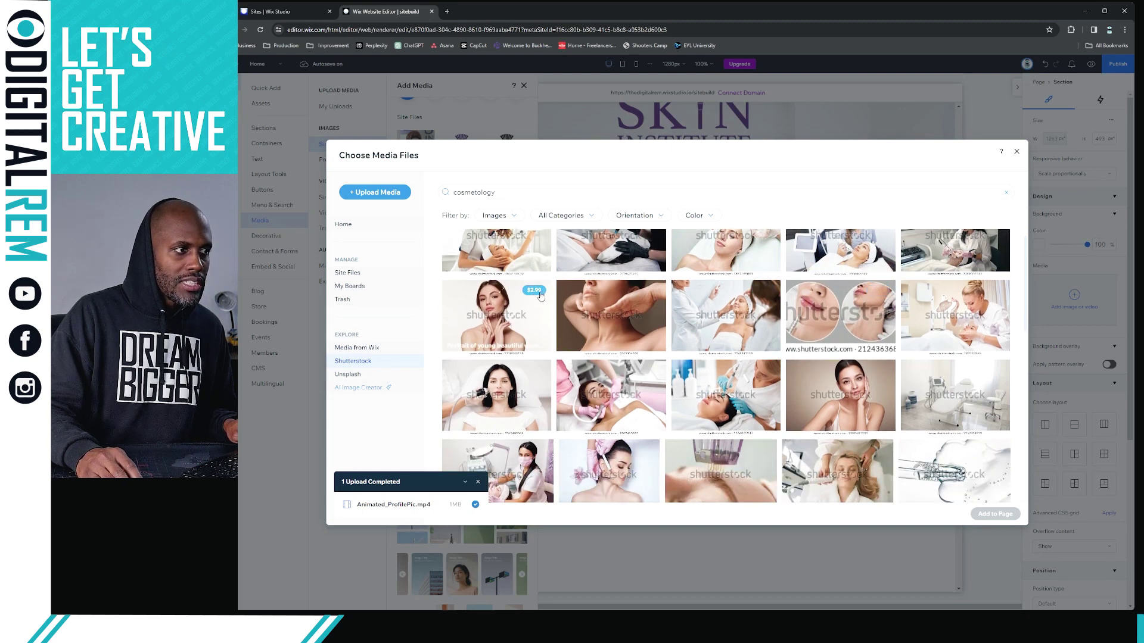
{"action": "scroll", "coordinate": [920, 374], "scroll_direction": "down", "scroll_amount": 1}
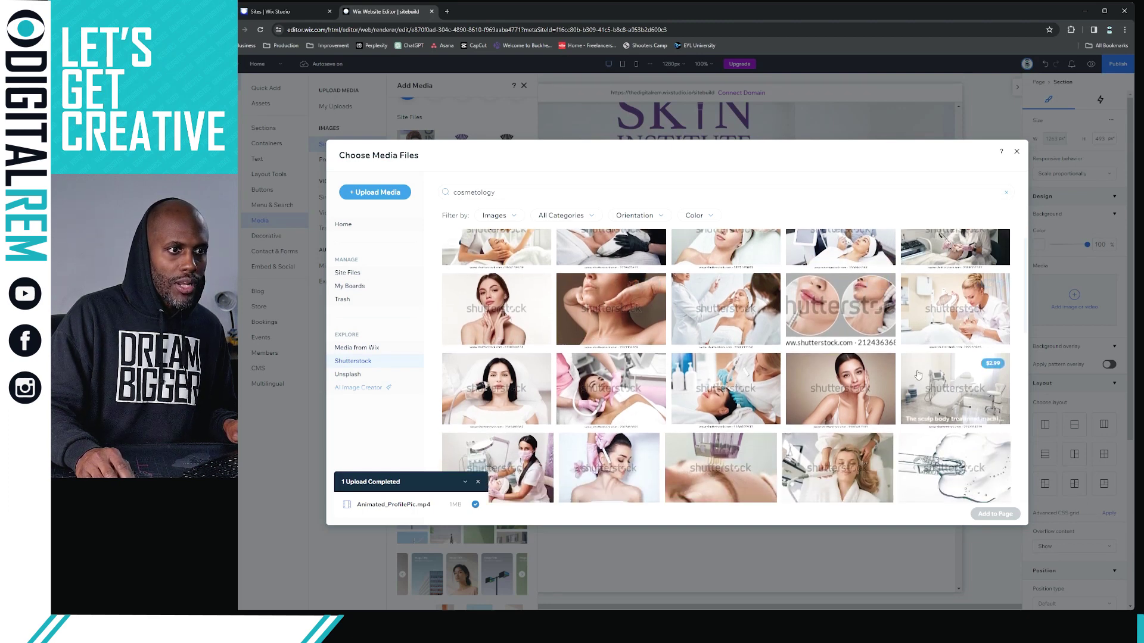
{"action": "scroll", "coordinate": [655, 376], "scroll_direction": "down", "scroll_amount": 5}
{"action": "scroll", "coordinate": [655, 376], "scroll_direction": "down", "scroll_amount": 3}
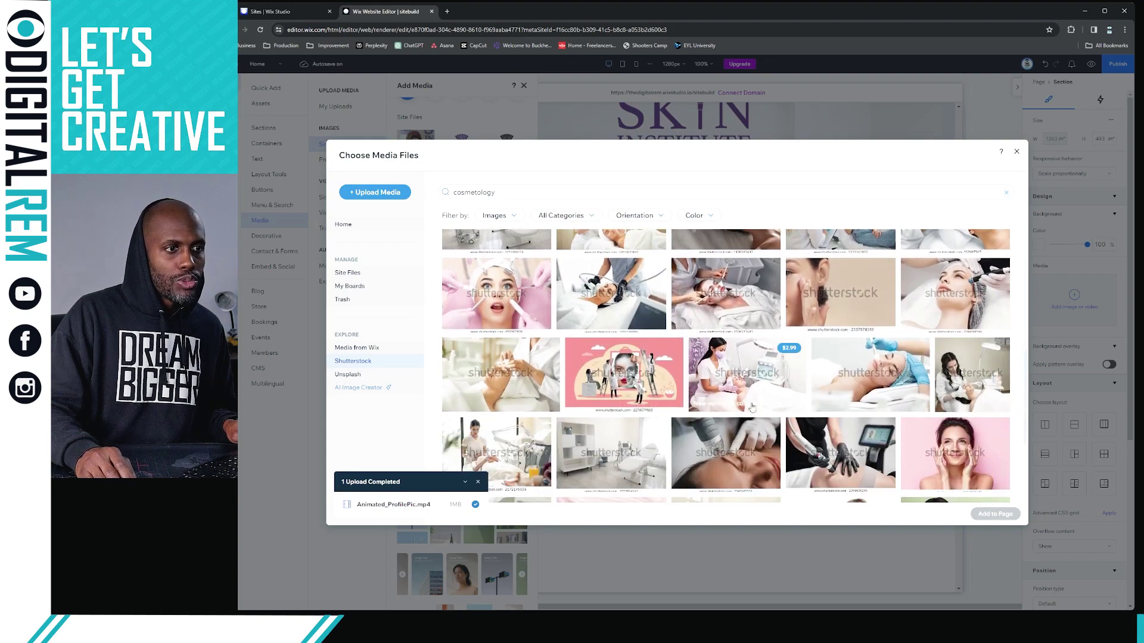
{"action": "scroll", "coordinate": [744, 408], "scroll_direction": "down", "scroll_amount": 3}
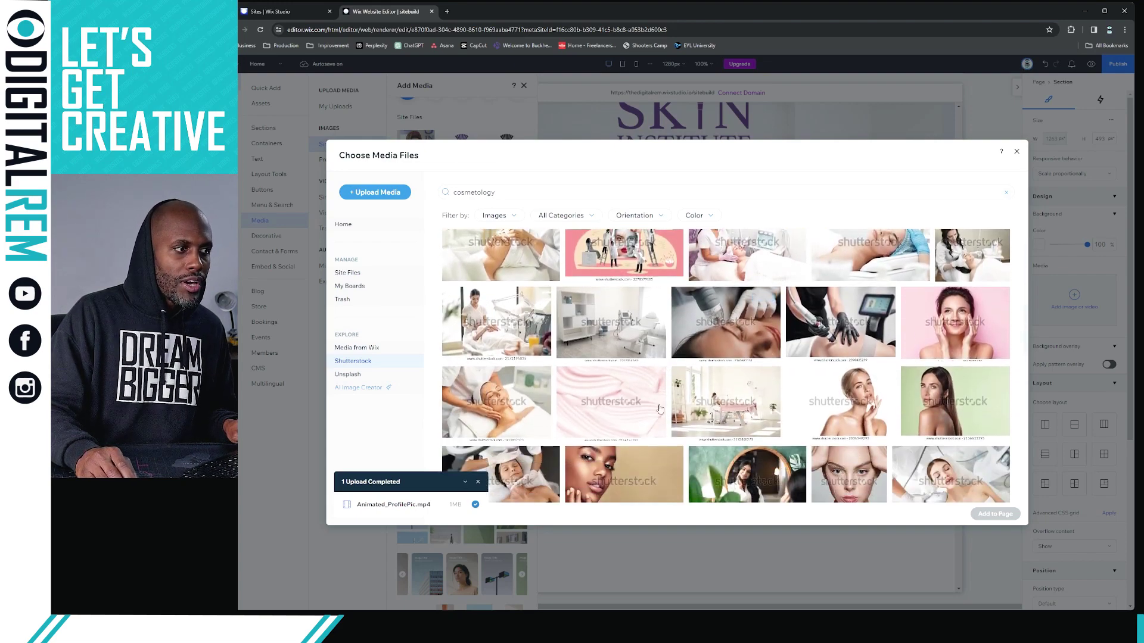
{"action": "scroll", "coordinate": [664, 408], "scroll_direction": "down", "scroll_amount": 3}
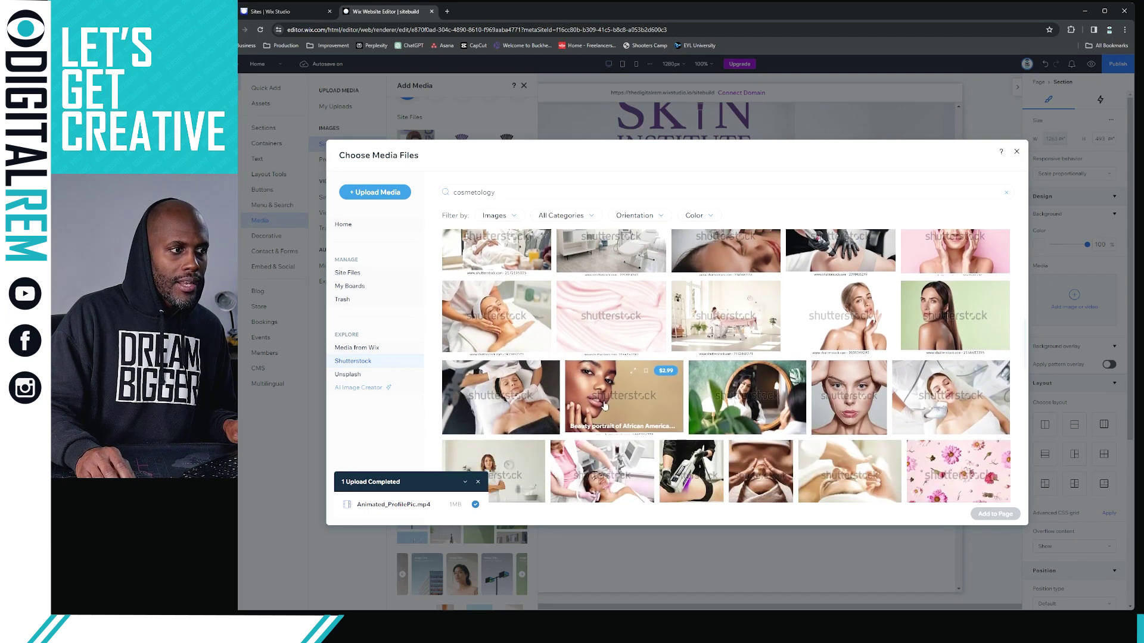
{"action": "scroll", "coordinate": [611, 398], "scroll_direction": "down", "scroll_amount": 1}
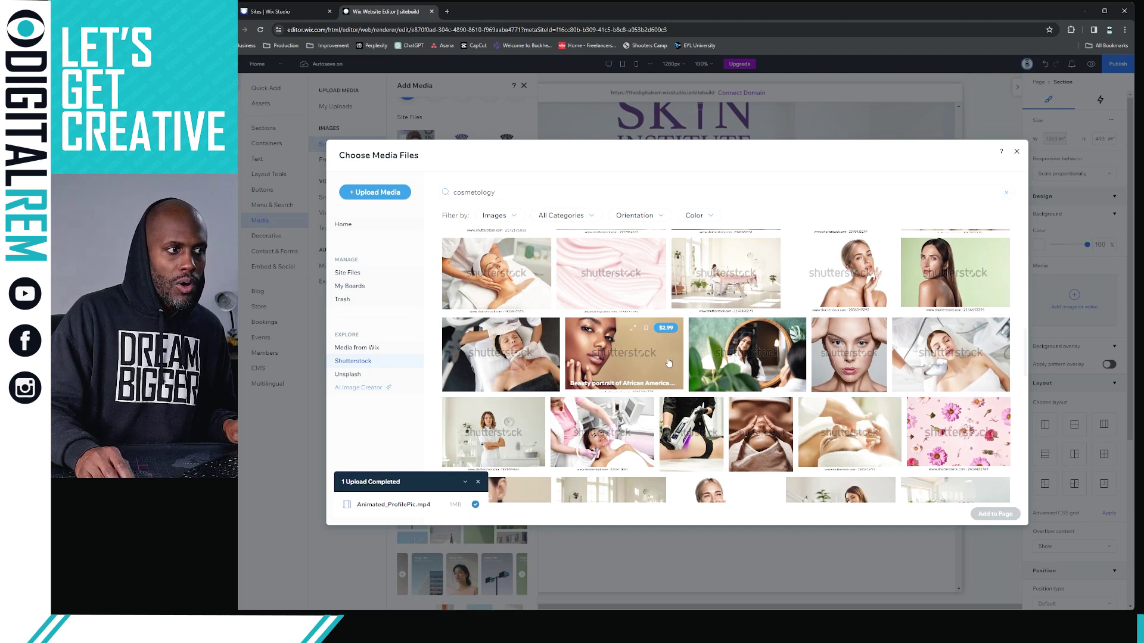
{"action": "scroll", "coordinate": [651, 363], "scroll_direction": "down", "scroll_amount": 4}
{"action": "scroll", "coordinate": [675, 388], "scroll_direction": "down", "scroll_amount": 5}
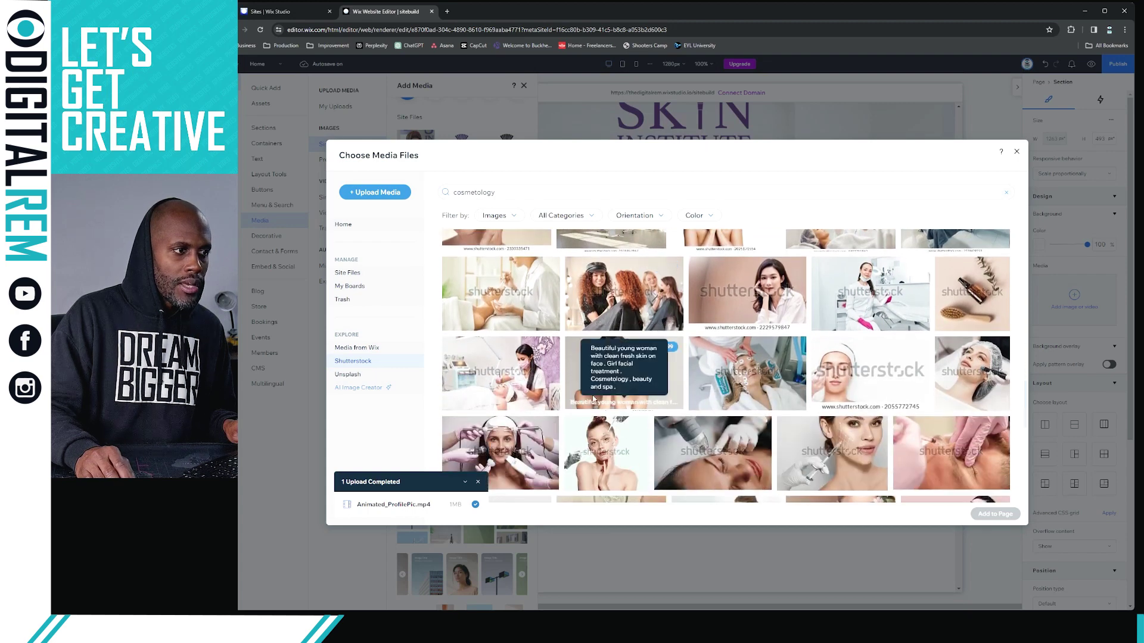
{"action": "scroll", "coordinate": [814, 391], "scroll_direction": "down", "scroll_amount": 1}
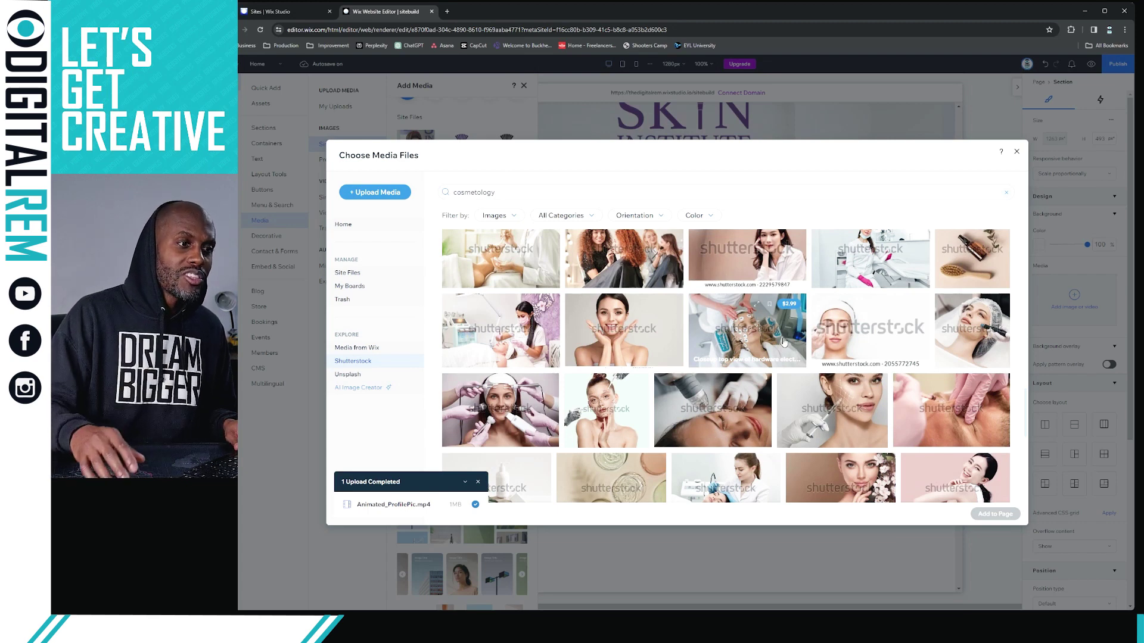
{"action": "scroll", "coordinate": [775, 381], "scroll_direction": "down", "scroll_amount": 3}
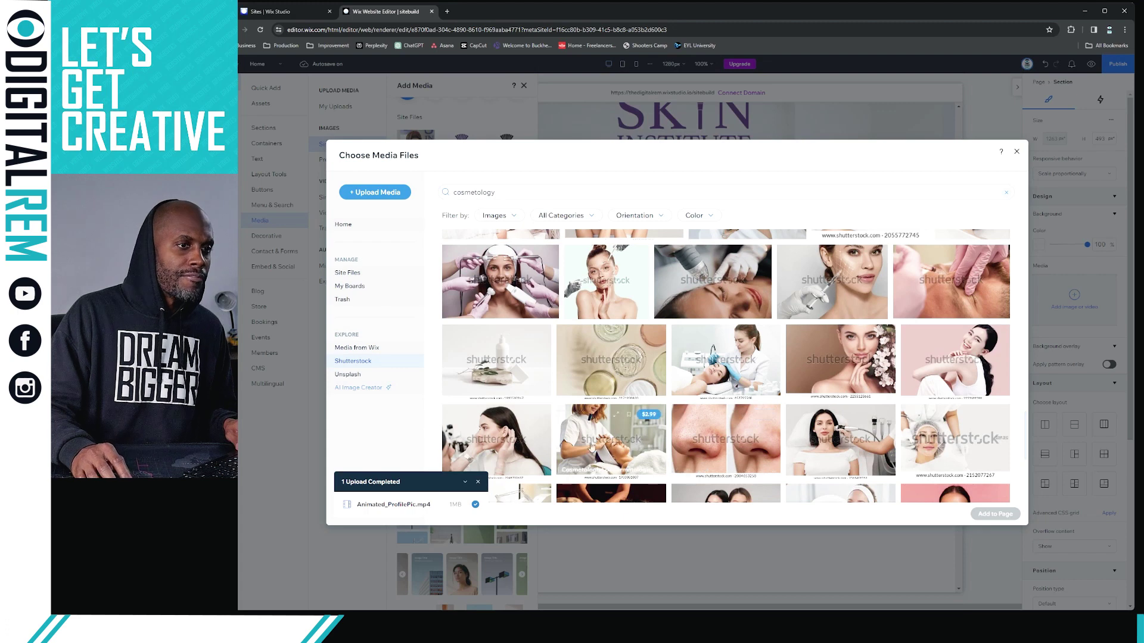
- Open the AI Image Creator and try to generate an image from the description "cosmetology" in the Photo style
{"action": "left_click", "coordinate": [351, 389]}
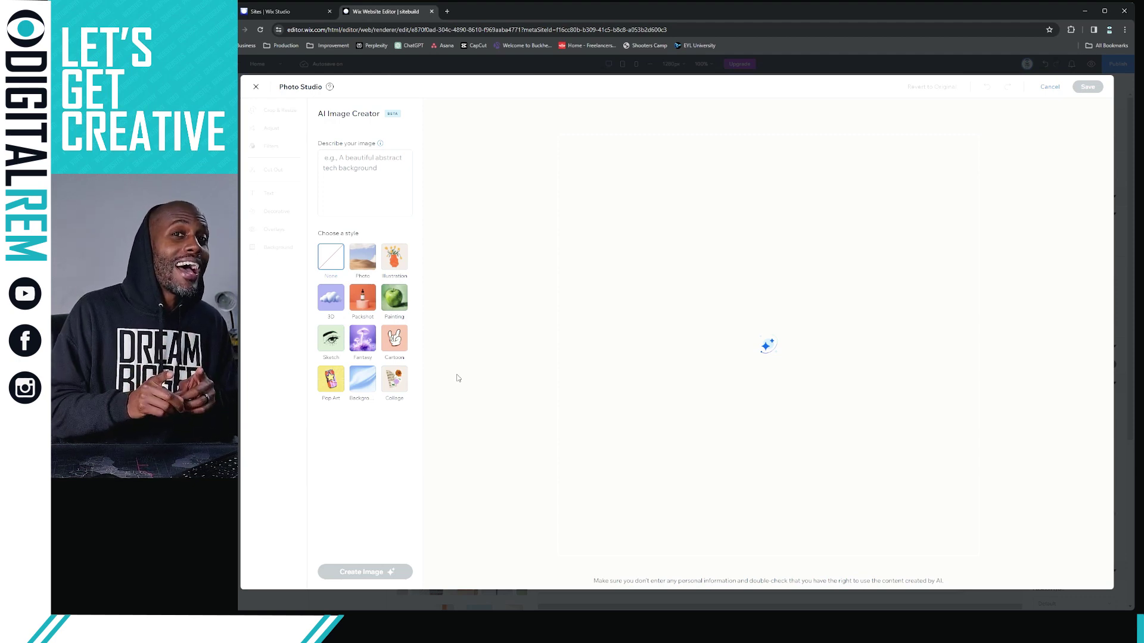
{"action": "left_click", "coordinate": [342, 158]}
{"action": "type", "text": "cosmetology"}
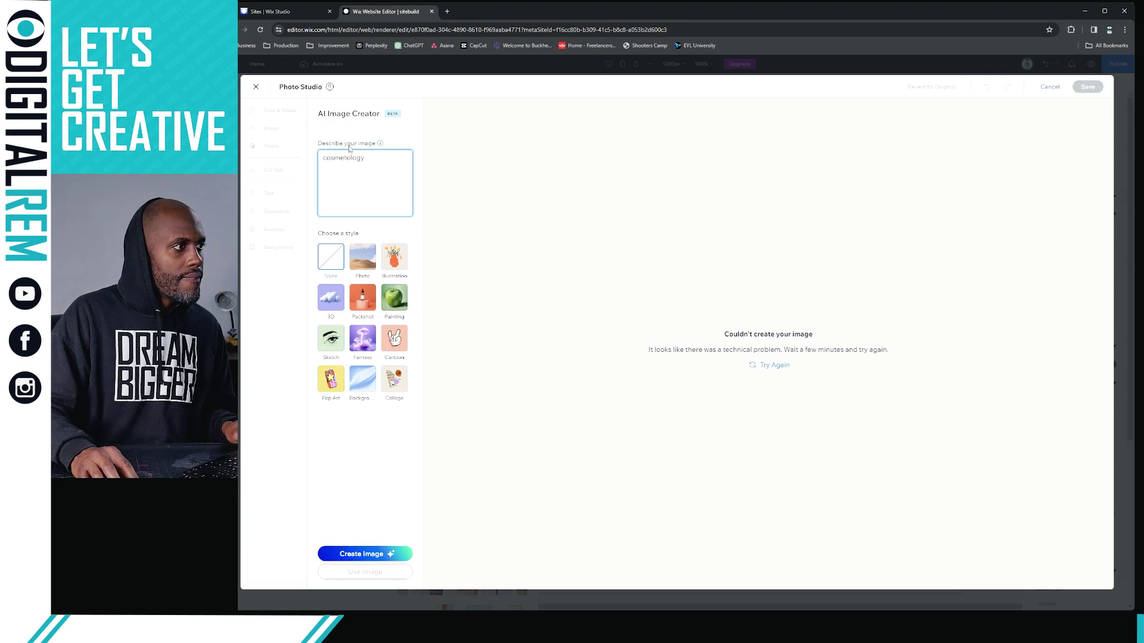
{"action": "left_click", "coordinate": [369, 259]}
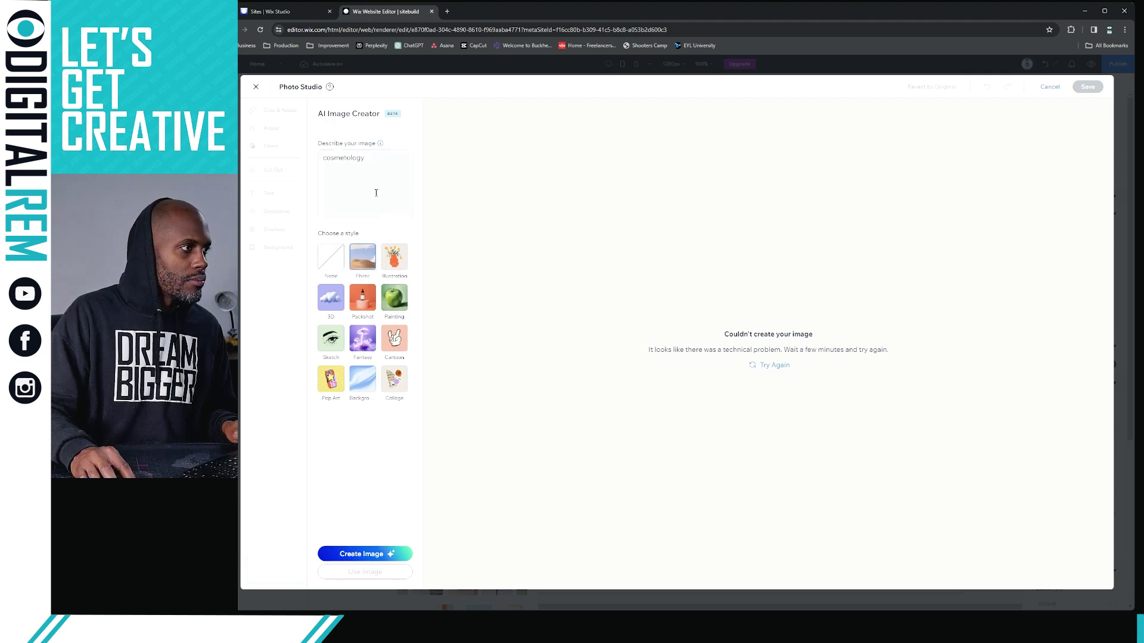
{"action": "left_click", "coordinate": [357, 550]}
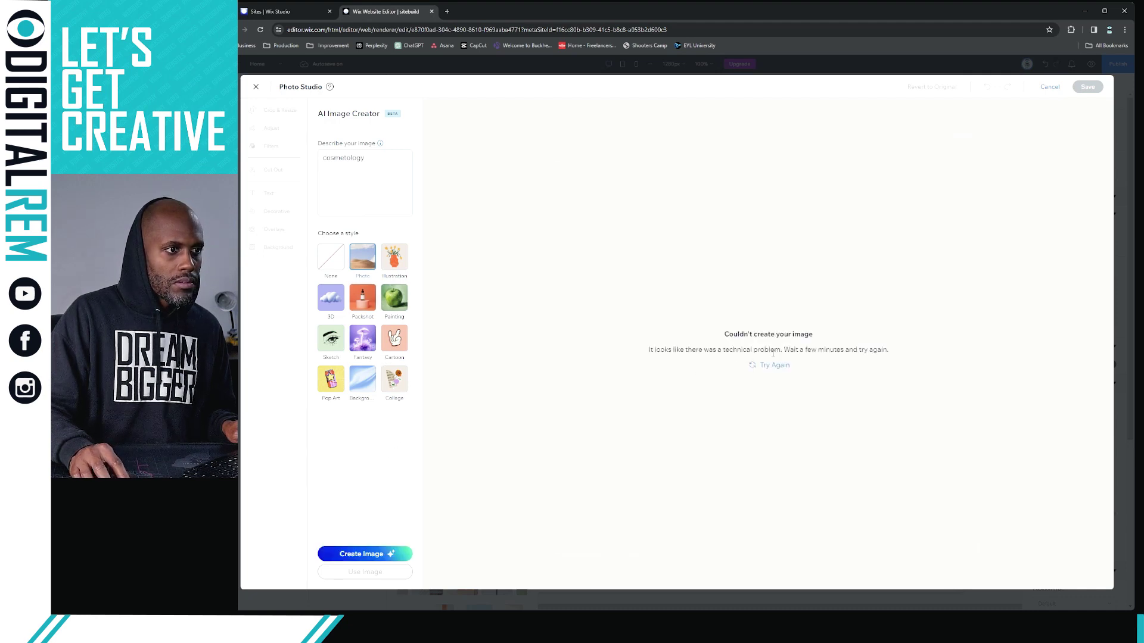
- Extend the AI image description to "cosmetology photo of someone" and try to generate the image
{"action": "left_click", "coordinate": [368, 169]}
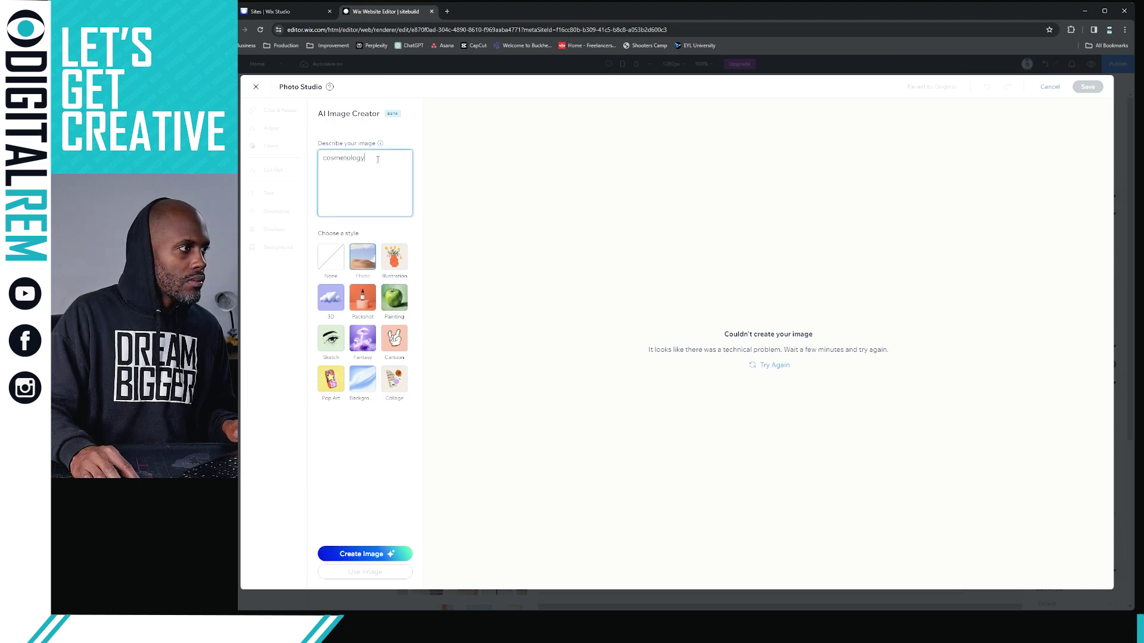
{"action": "type", "text": "photo"}
{"action": "type", "text": " o"}
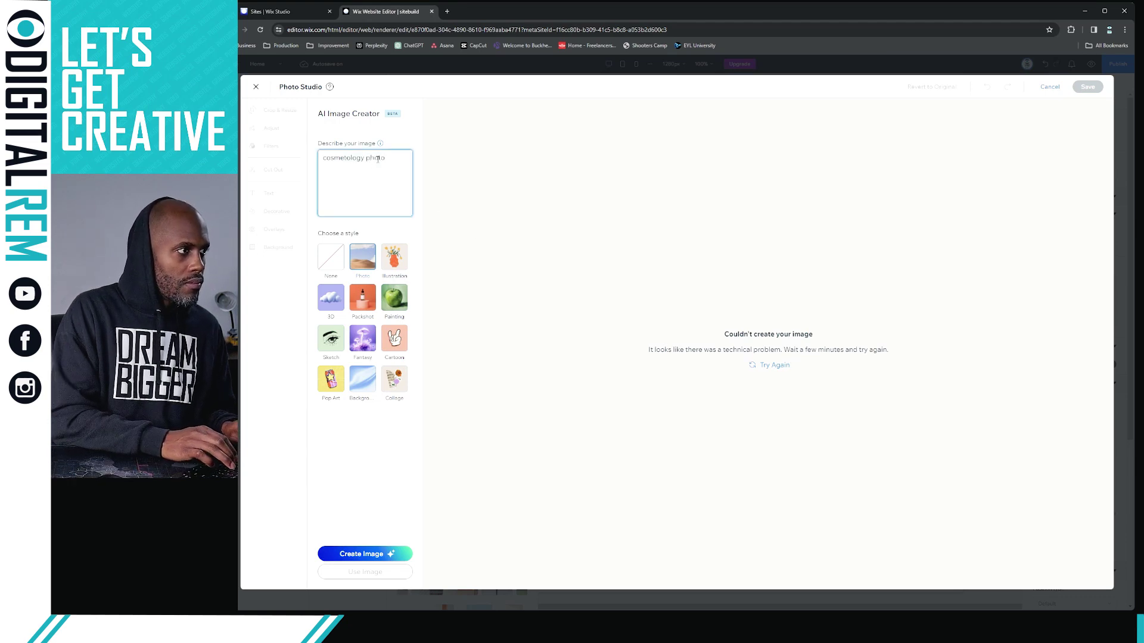
{"action": "type", "text": " of s"}
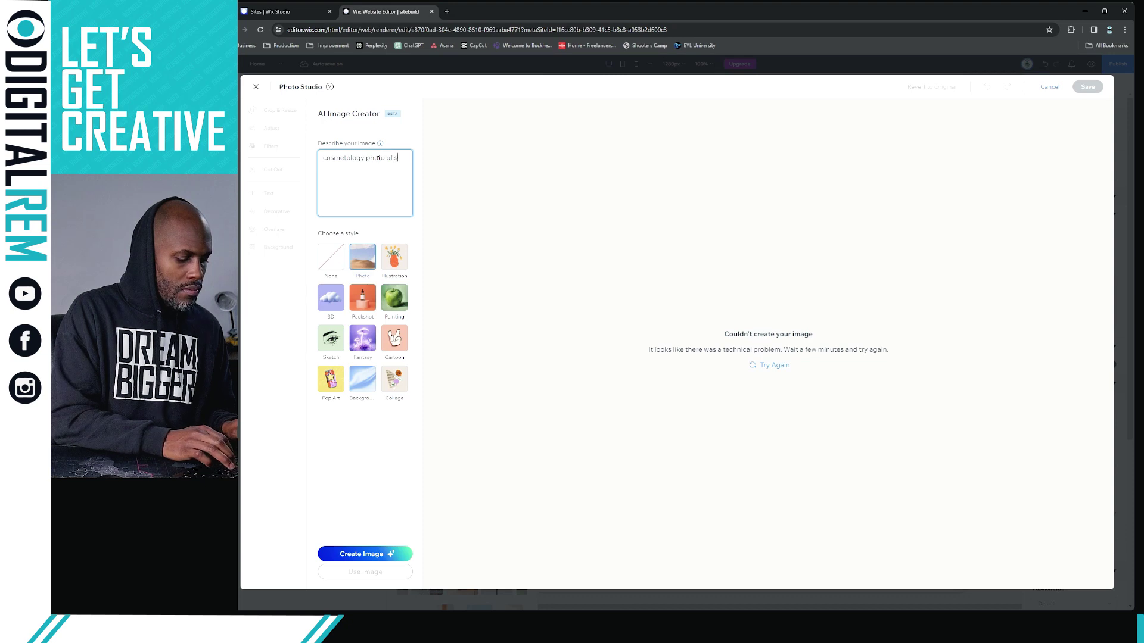
{"action": "type", "text": "omeone getti"}
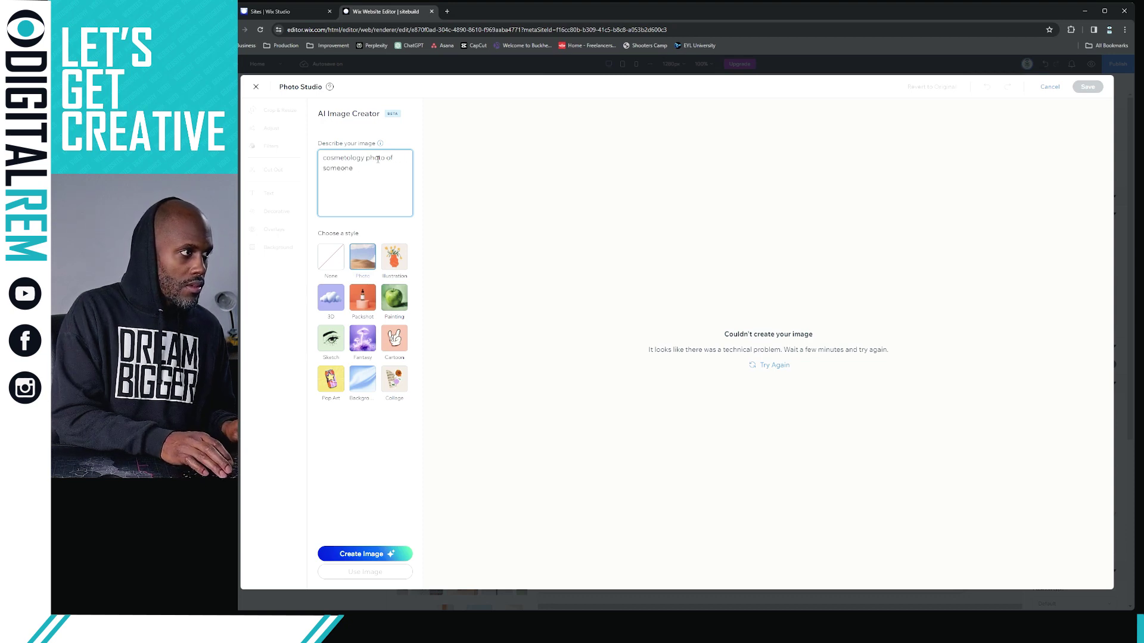
{"action": "key", "text": "Return"}
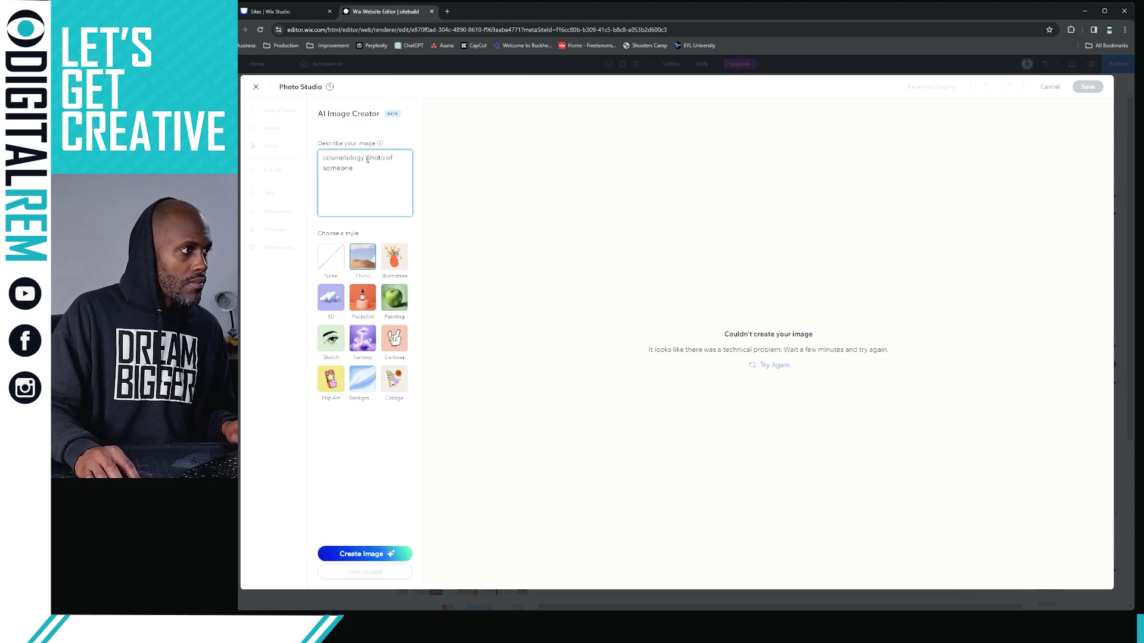
- Shorten the AI image description to "photo of someone" by removing its first word
{"action": "double_click", "coordinate": [361, 159]}
{"action": "key", "text": "BackSpace"}
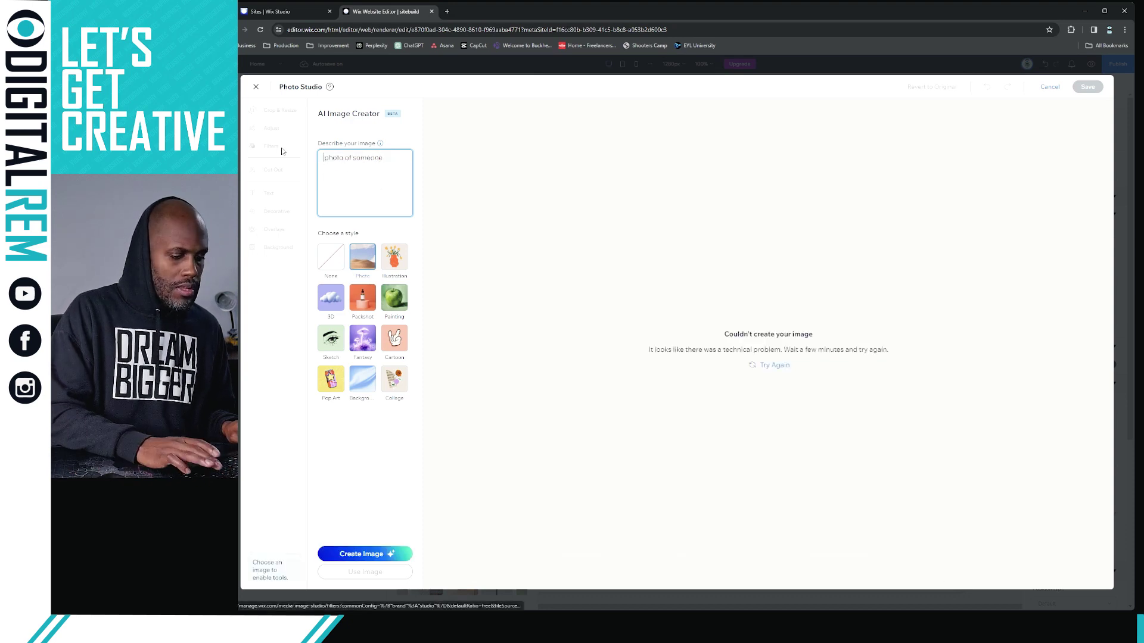
{"action": "key", "text": "Return"}
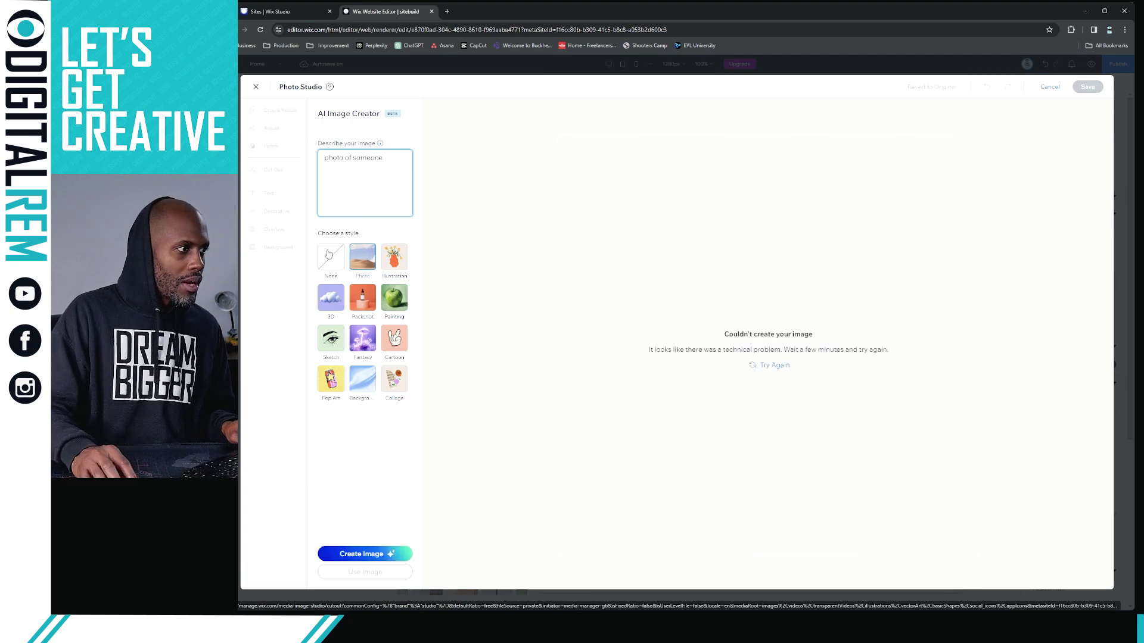
- Try to generate an AI image from the description "Facial" in the Photo style, and close the Photo Studio
{"action": "type", "text": "fa"}
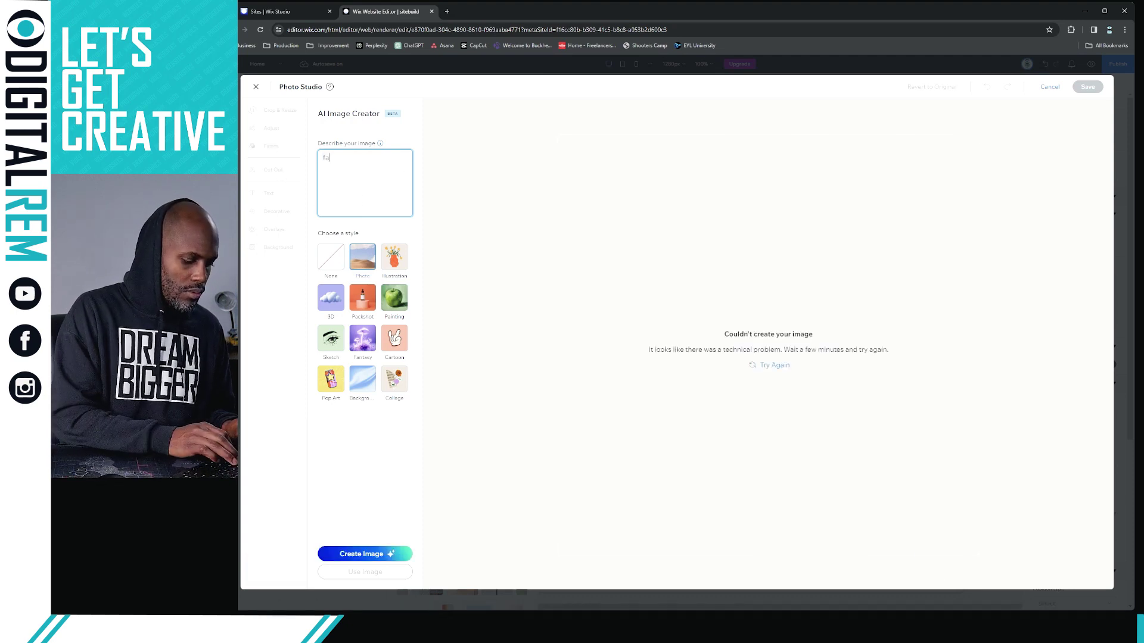
{"action": "type", "text": "cial"}
{"action": "key", "text": "Return"}
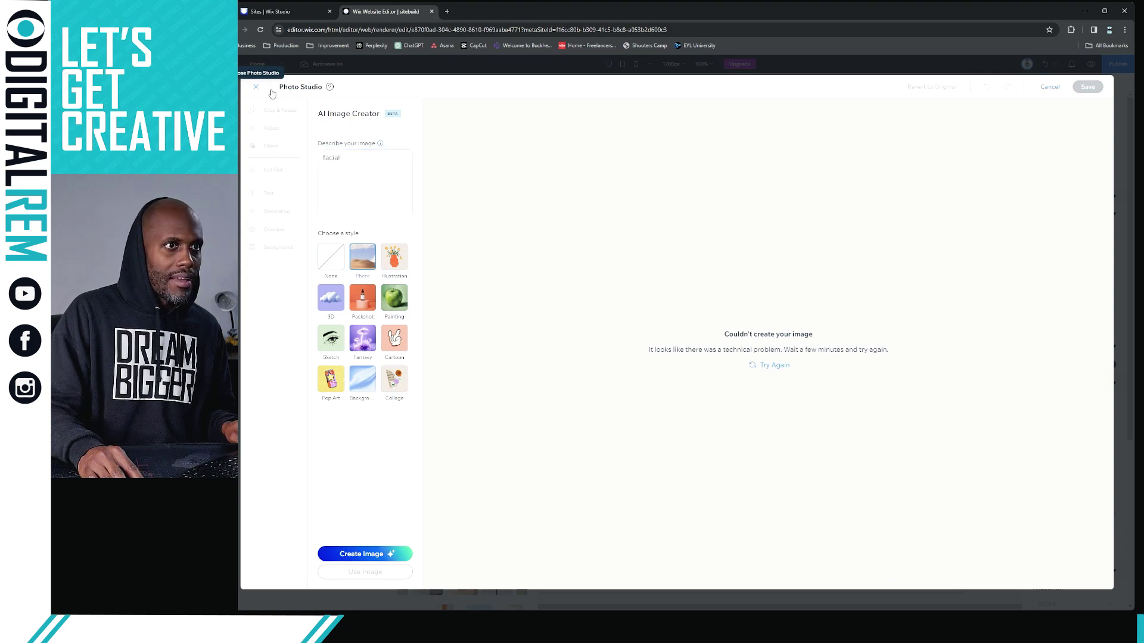
{"action": "left_click", "coordinate": [259, 89]}
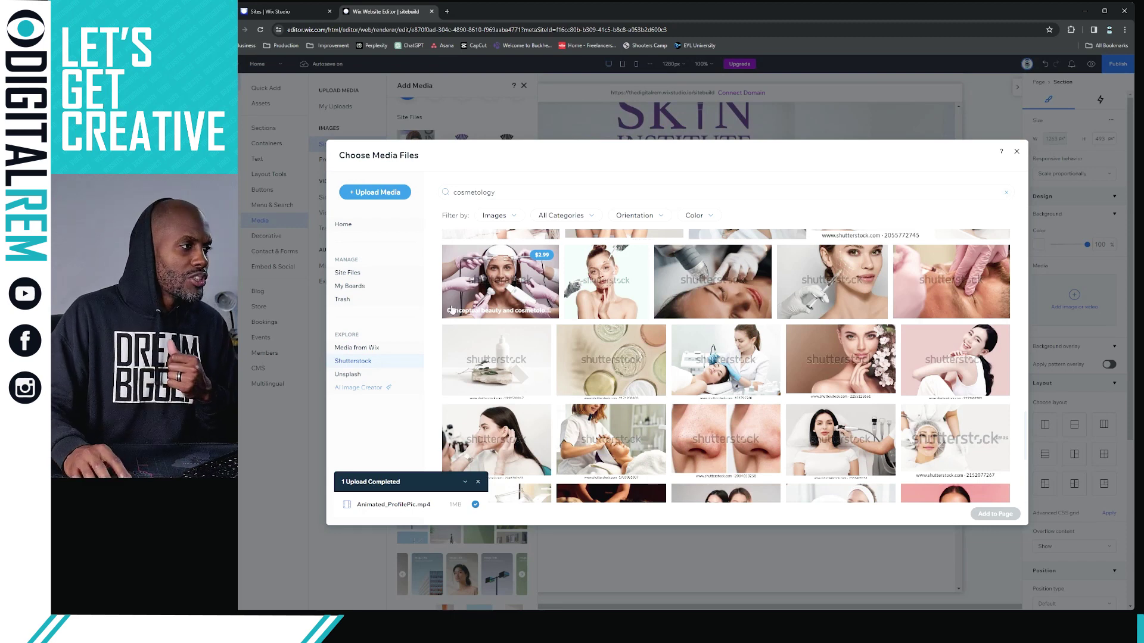
- Add the Facial Treatment photo from the My Favorites board to the page
{"action": "left_click", "coordinate": [353, 288]}
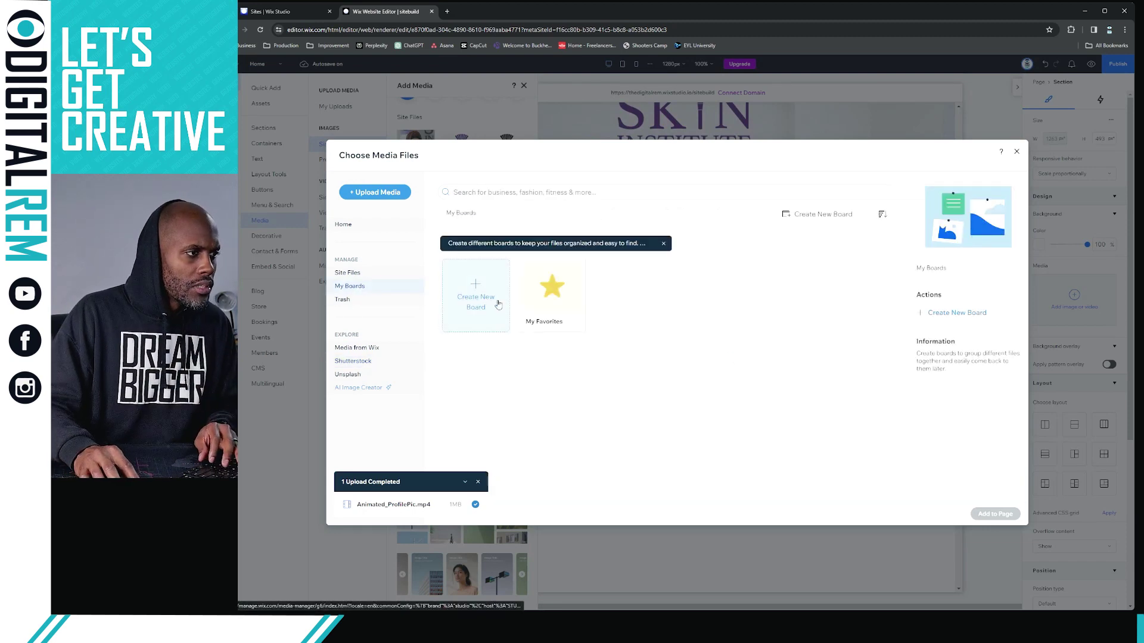
{"action": "left_click", "coordinate": [548, 289]}
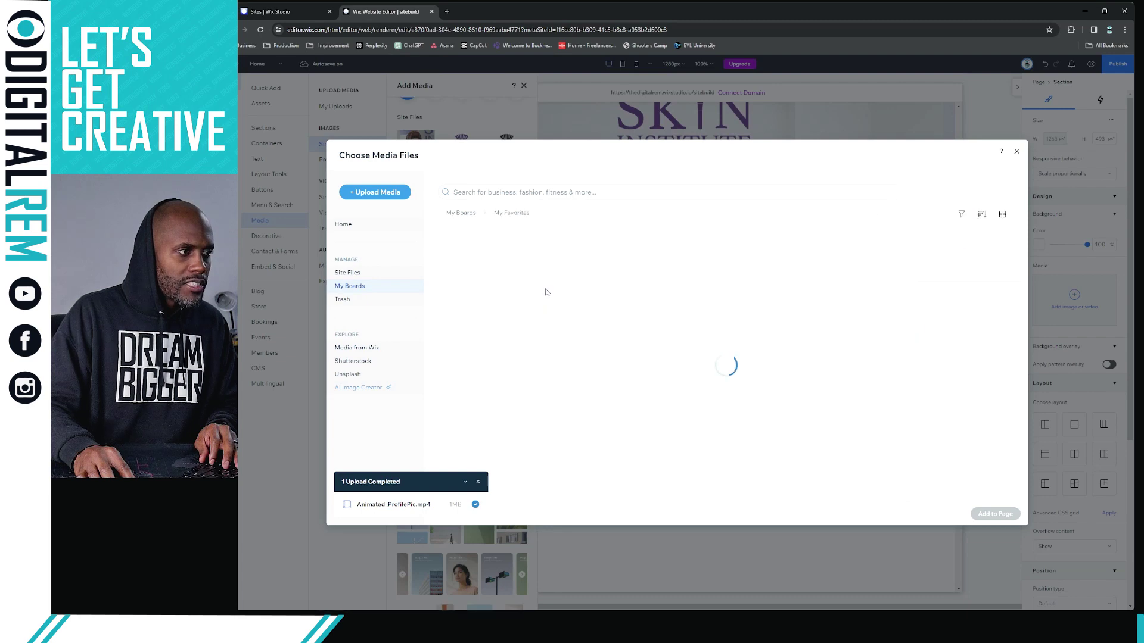
{"action": "scroll", "coordinate": [577, 326], "scroll_direction": "up", "scroll_amount": 2}
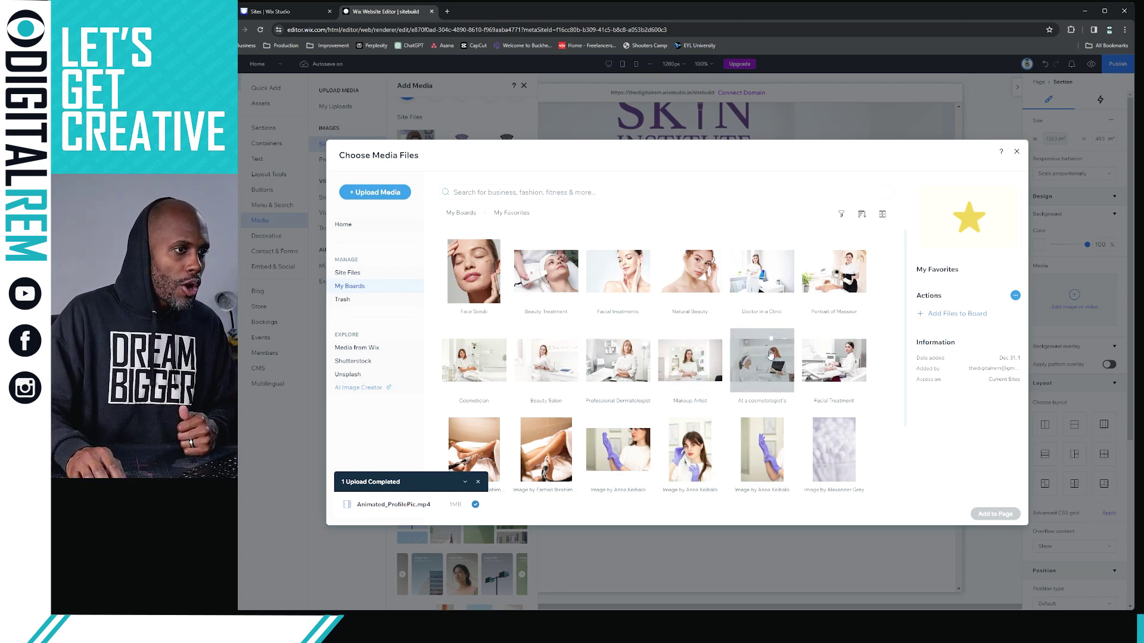
{"action": "left_click", "coordinate": [834, 368]}
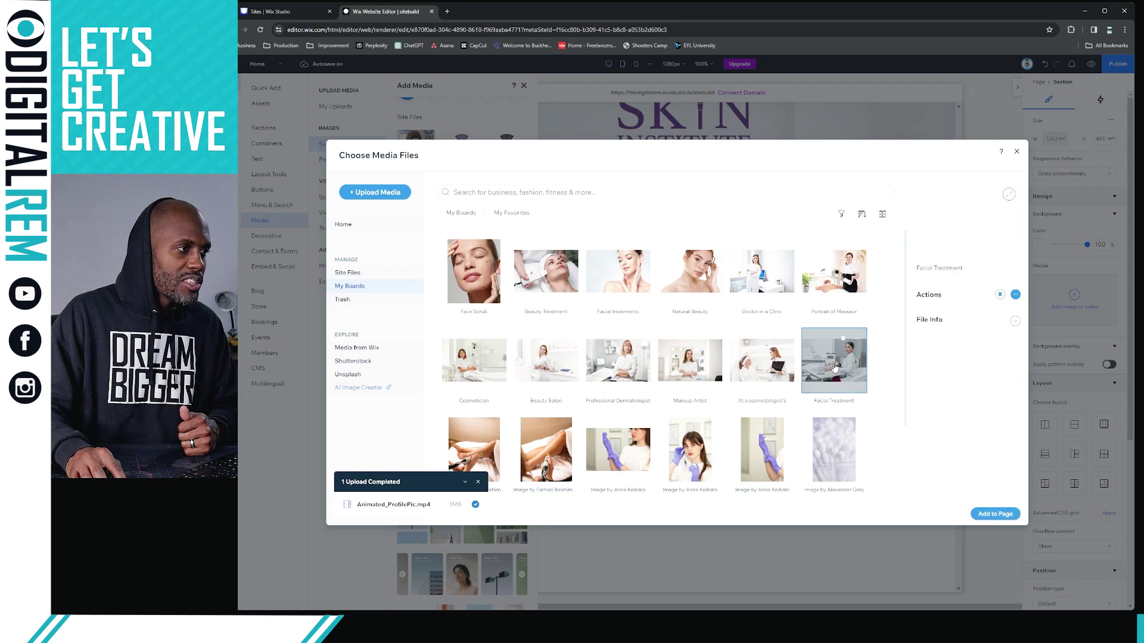
{"action": "double_click", "coordinate": [834, 368]}
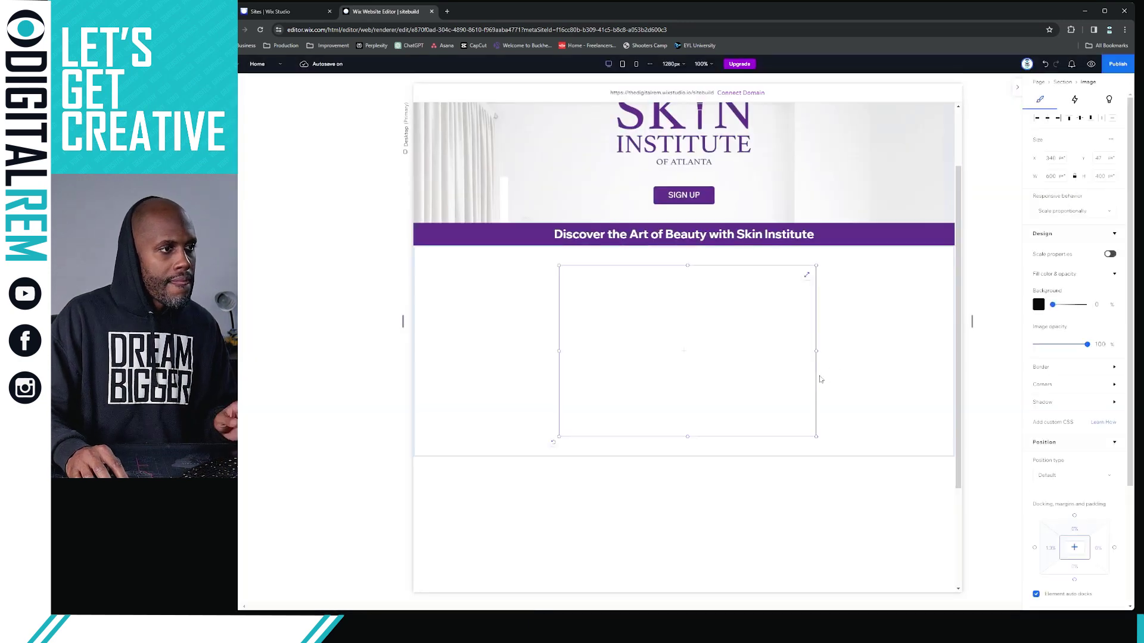
- Place the photo in the right half of the blank section and shorten the section to about 405 px
{"action": "left_click_drag", "start_coordinate": [754, 371], "coordinate": [941, 344]}
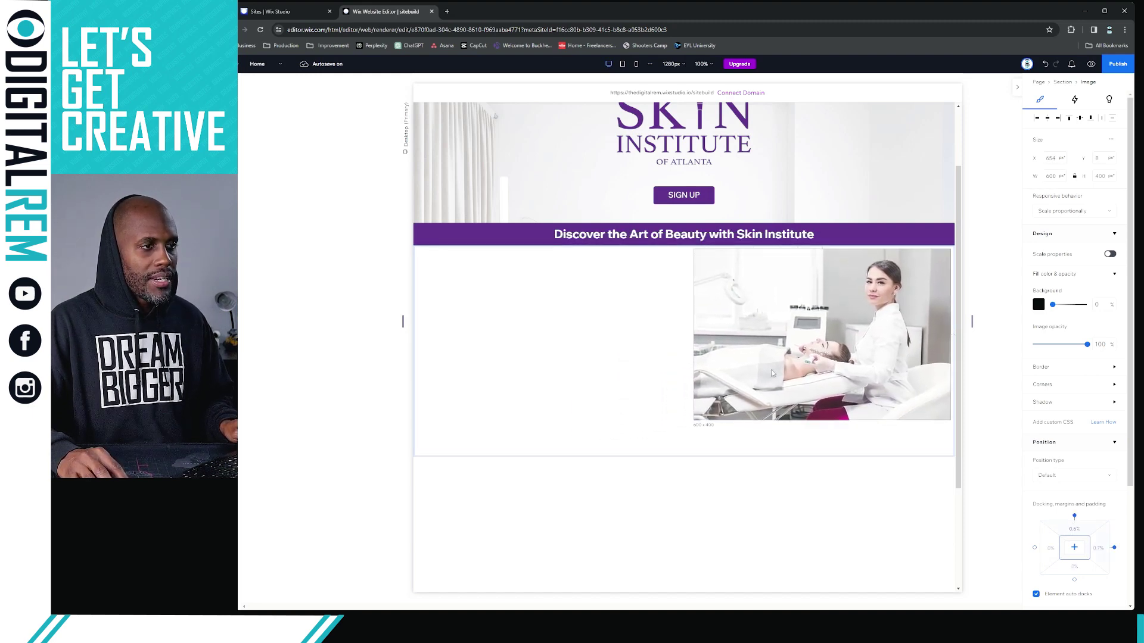
{"action": "left_click", "coordinate": [663, 455]}
{"action": "left_click_drag", "start_coordinate": [662, 455], "coordinate": [661, 420]}
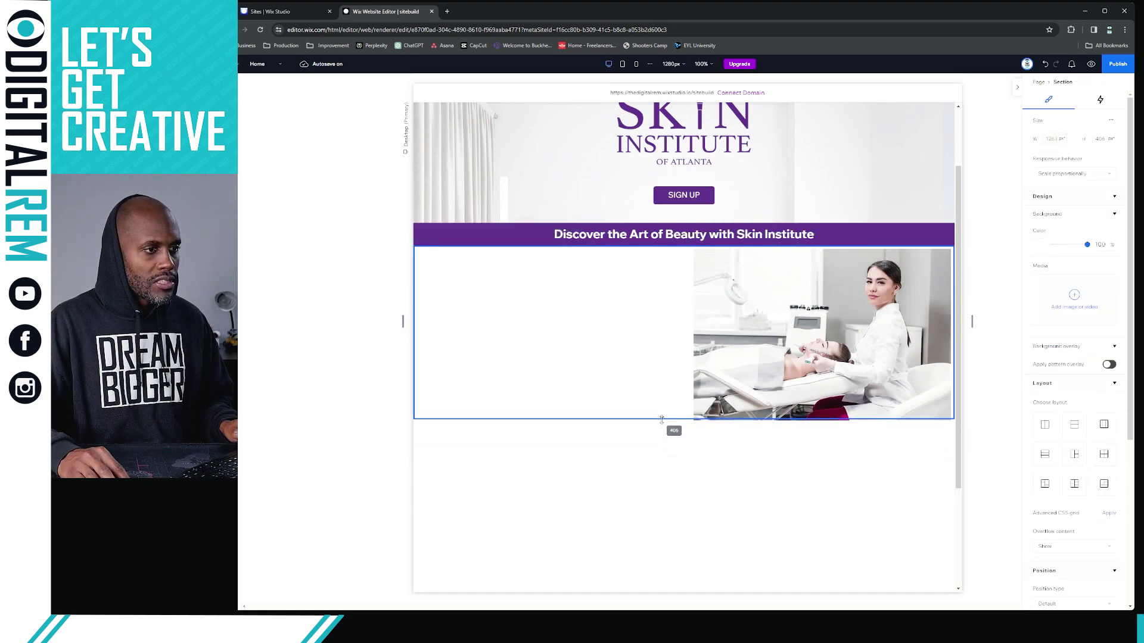
- Move the photo down into the section below, and return it to the upper right corner of the section under the purple banner
{"action": "left_click", "coordinate": [730, 383]}
{"action": "left_click_drag", "start_coordinate": [730, 384], "coordinate": [709, 495]}
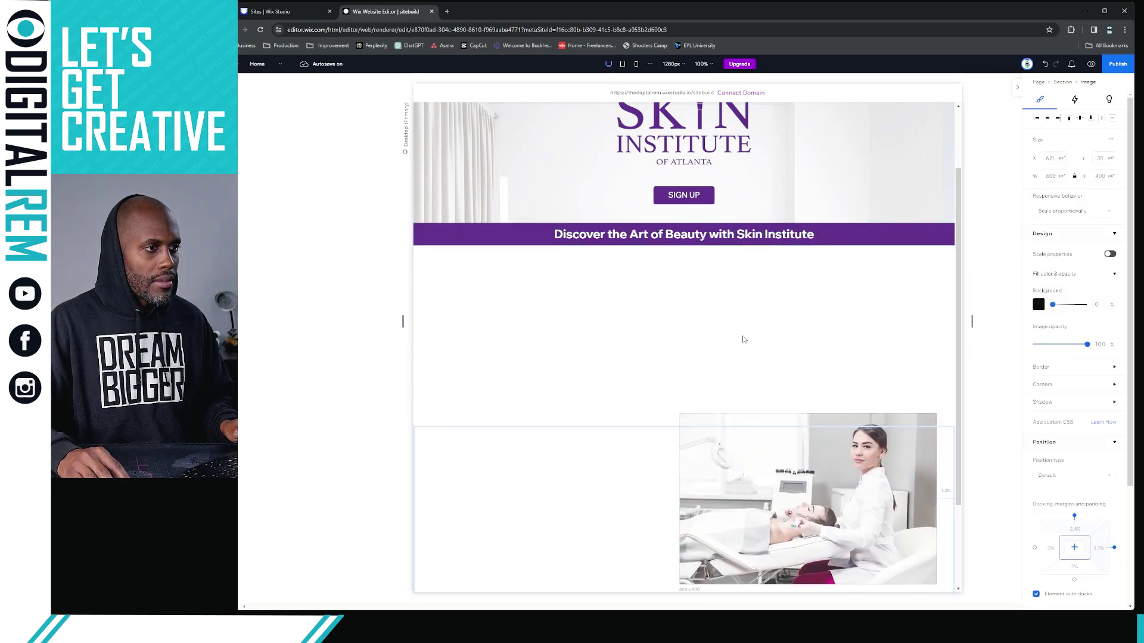
{"action": "scroll", "coordinate": [744, 340], "scroll_direction": "down", "scroll_amount": 2}
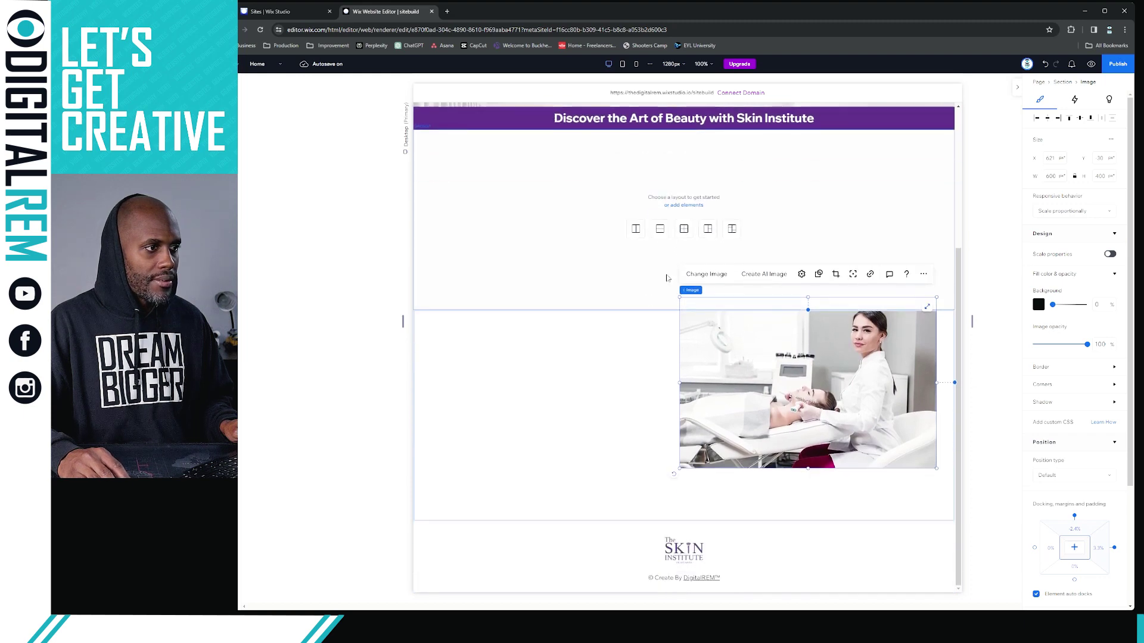
{"action": "left_click_drag", "start_coordinate": [731, 360], "coordinate": [741, 200]}
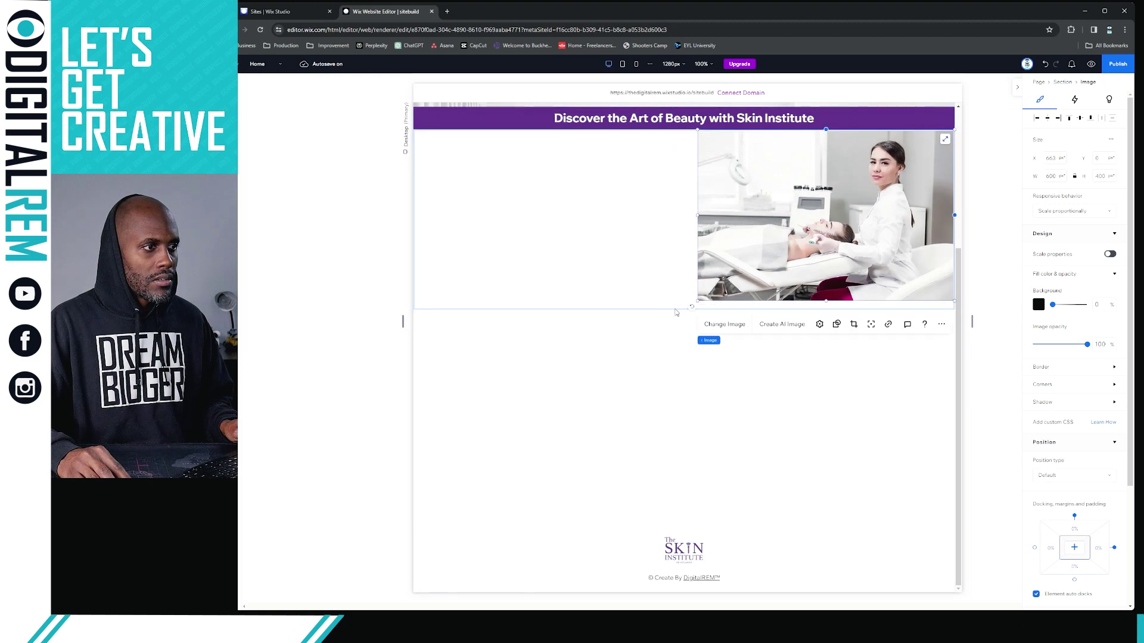
- Increase the photo section's height to about 436 px and inset the photo slightly from its top and right edges
{"action": "left_click", "coordinate": [661, 279]}
{"action": "mouse_move", "coordinate": [652, 293]}
{"action": "left_mouse_down"}
{"action": "mouse_move", "coordinate": [651, 278]}
{"action": "mouse_move", "coordinate": [651, 302]}
{"action": "left_mouse_up"}
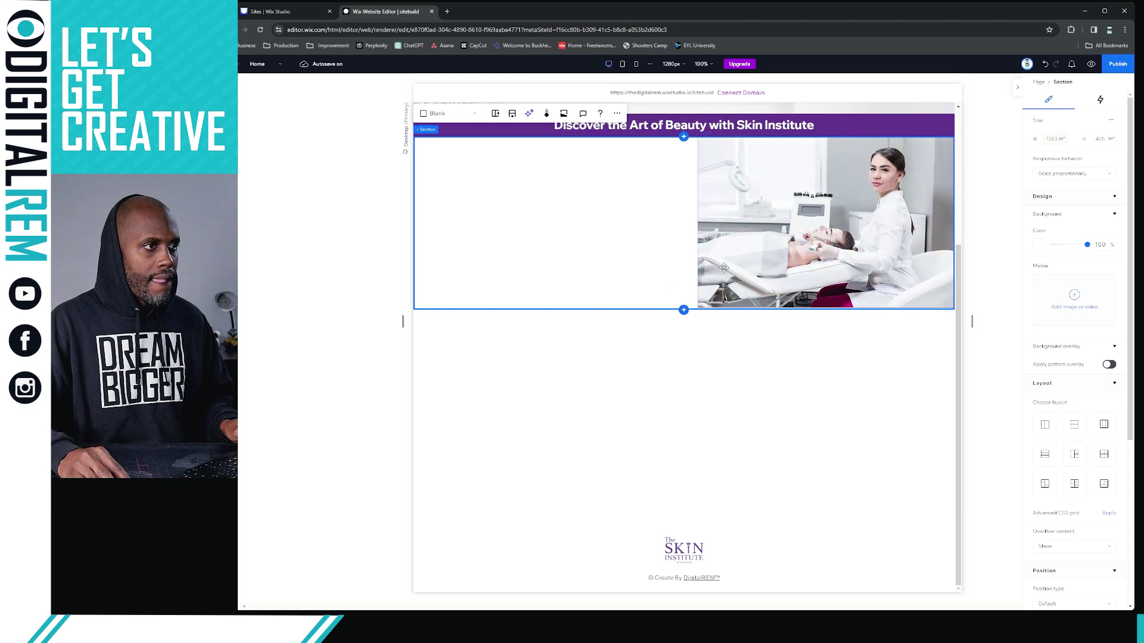
{"action": "left_click_drag", "start_coordinate": [658, 307], "coordinate": [666, 323]}
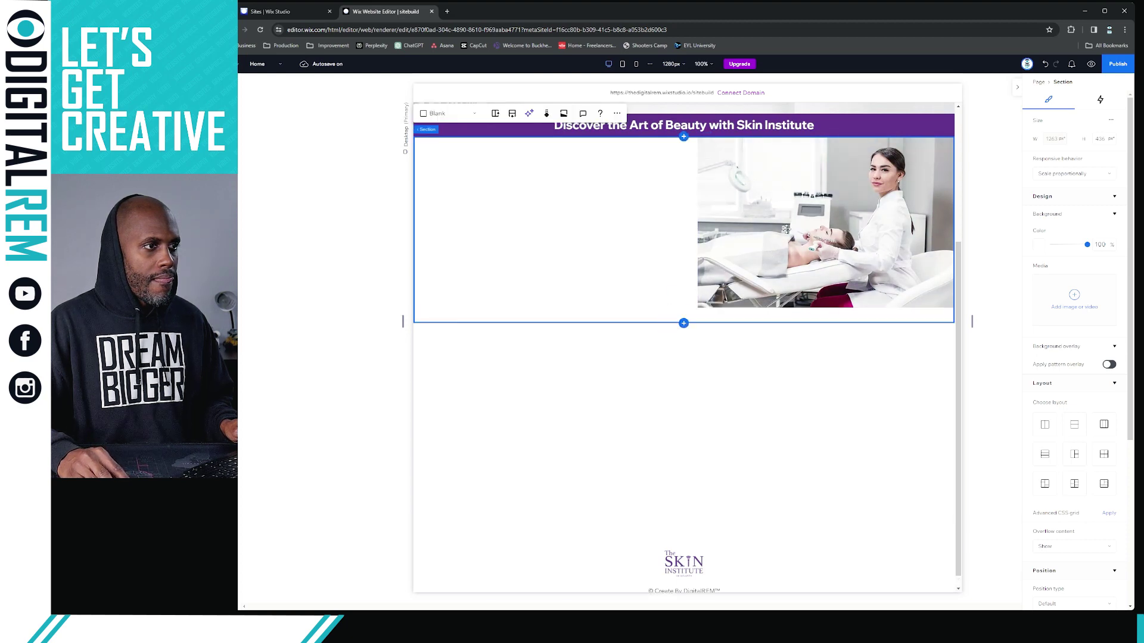
{"action": "left_click_drag", "start_coordinate": [787, 227], "coordinate": [781, 233]}
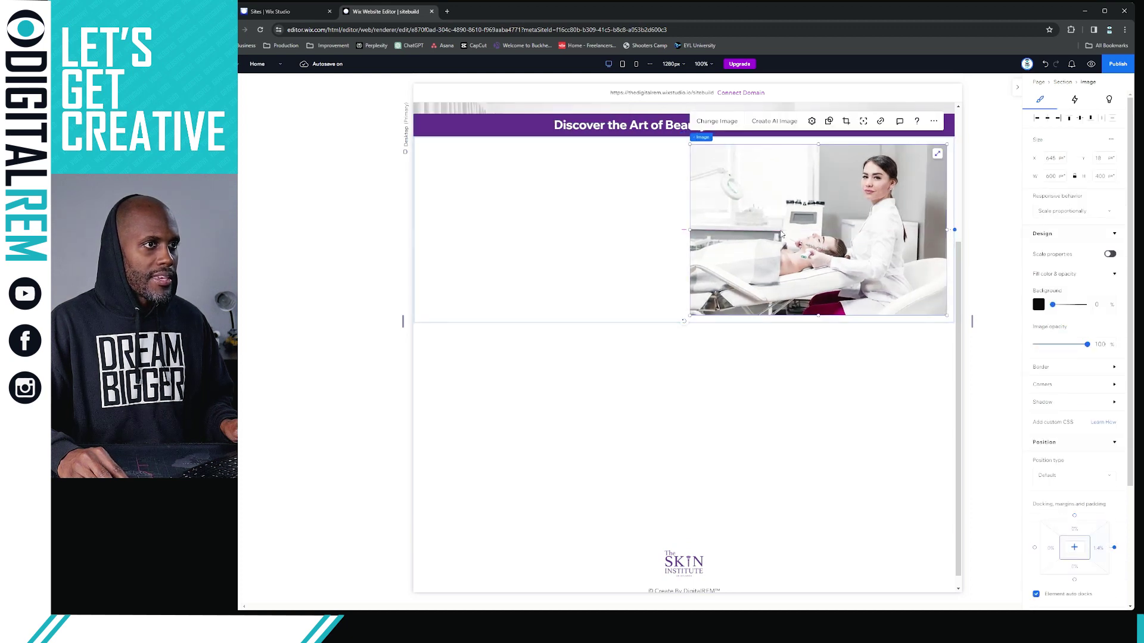
- Add a Heading 3 text to the photo section and place it in the upper left corner beside the photo
{"action": "left_click", "coordinate": [632, 247]}
{"action": "scroll", "coordinate": [676, 277], "scroll_direction": "up", "scroll_amount": 4}
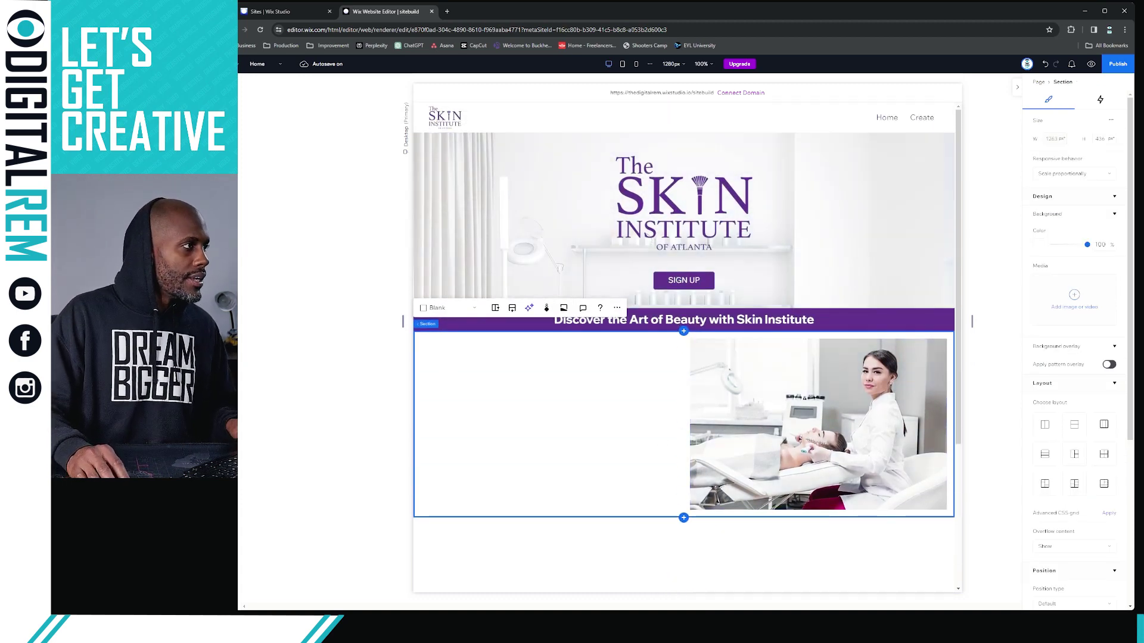
{"action": "left_click", "coordinate": [574, 311]}
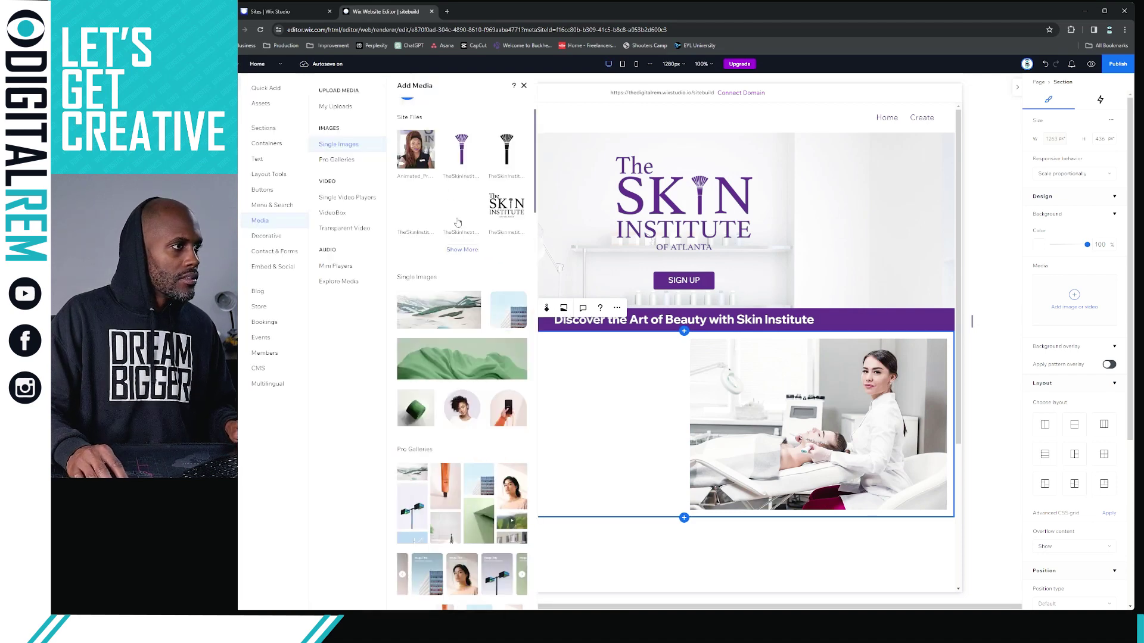
{"action": "mouse_move", "coordinate": [505, 217]}
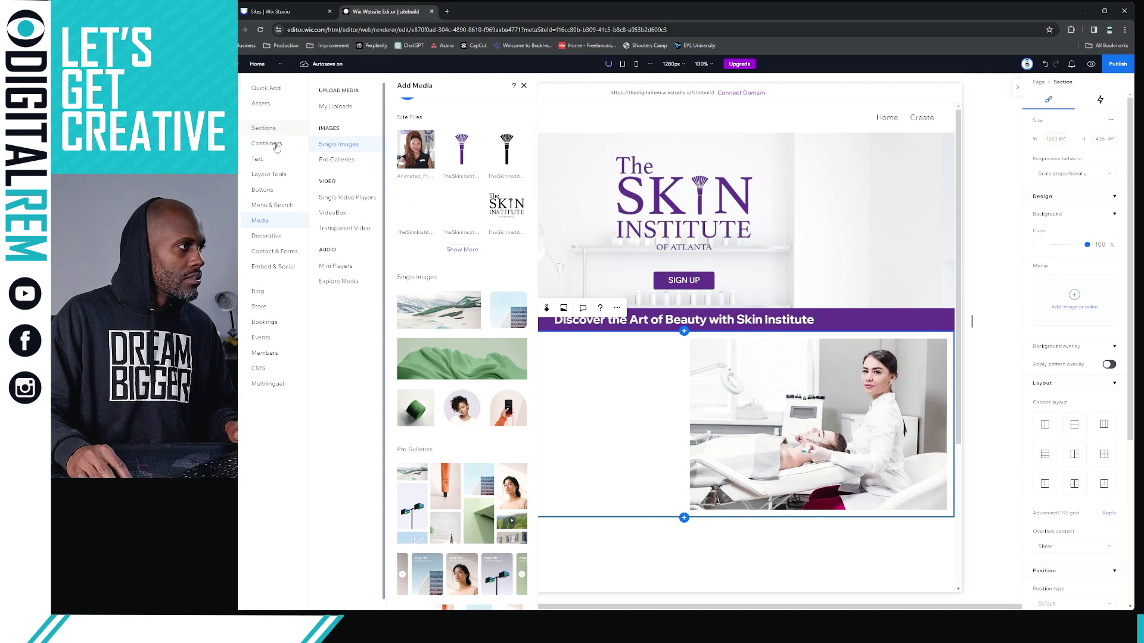
{"action": "left_click", "coordinate": [259, 161]}
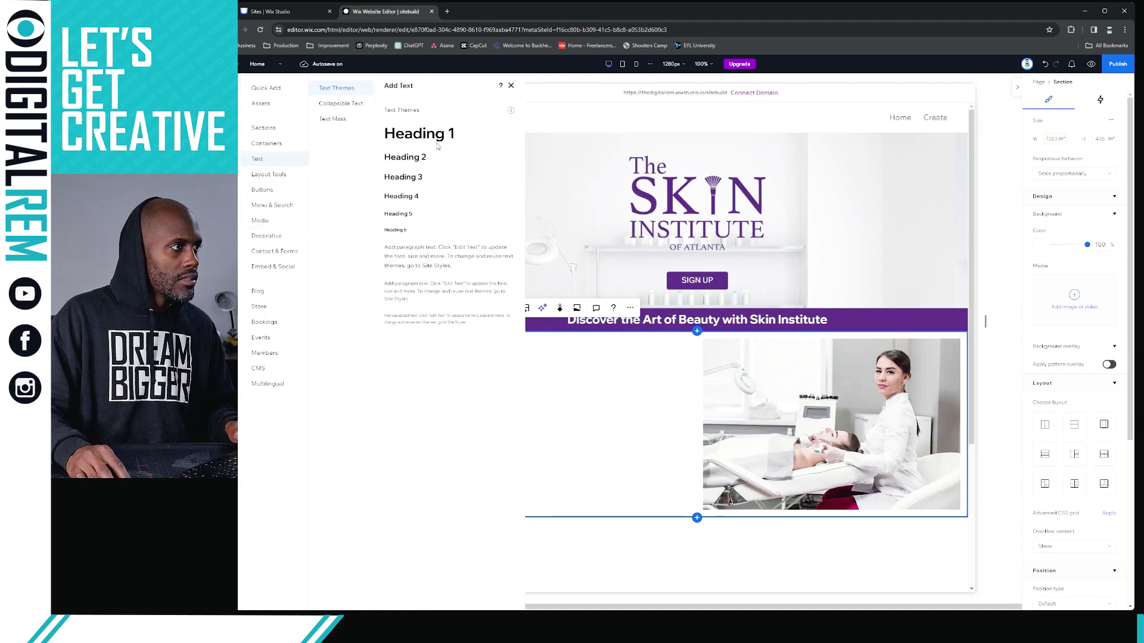
{"action": "left_click", "coordinate": [403, 177]}
{"action": "left_click", "coordinate": [608, 428]}
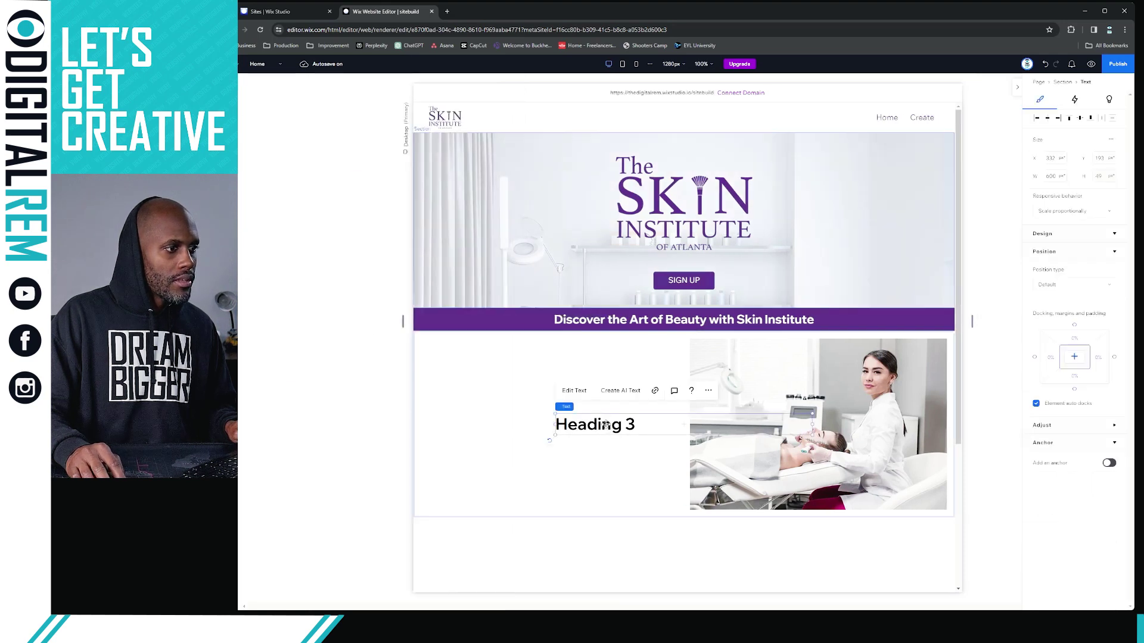
{"action": "left_click_drag", "start_coordinate": [608, 428], "coordinate": [485, 355]}
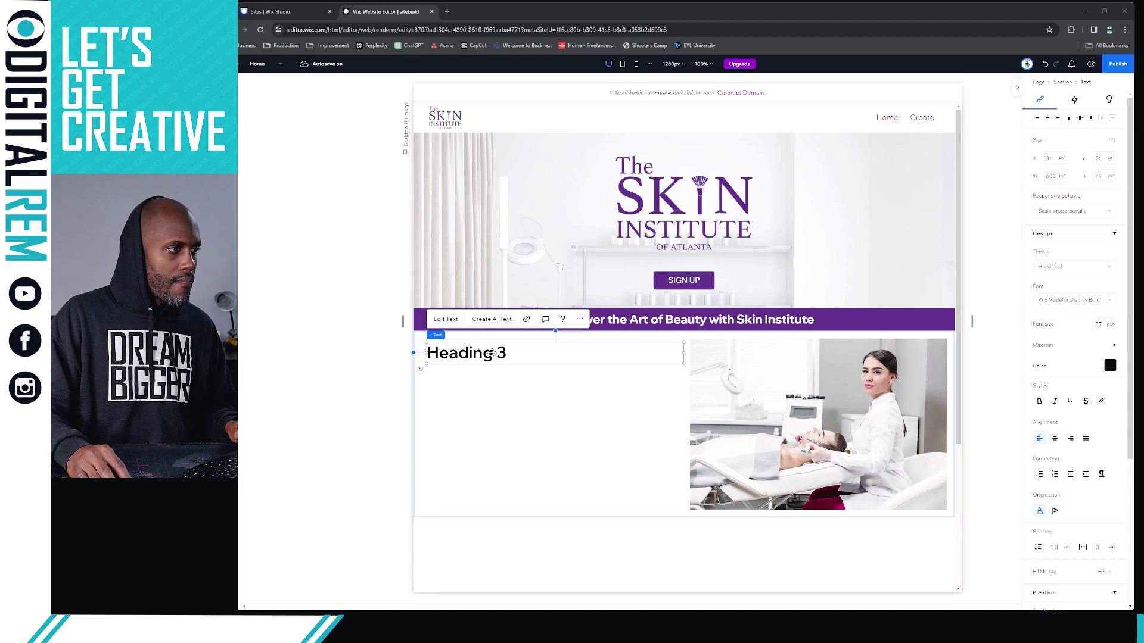
- Replace the new heading's placeholder text with "Learn teh t"
{"action": "key", "text": "Return"}
{"action": "type", "text": "L"}
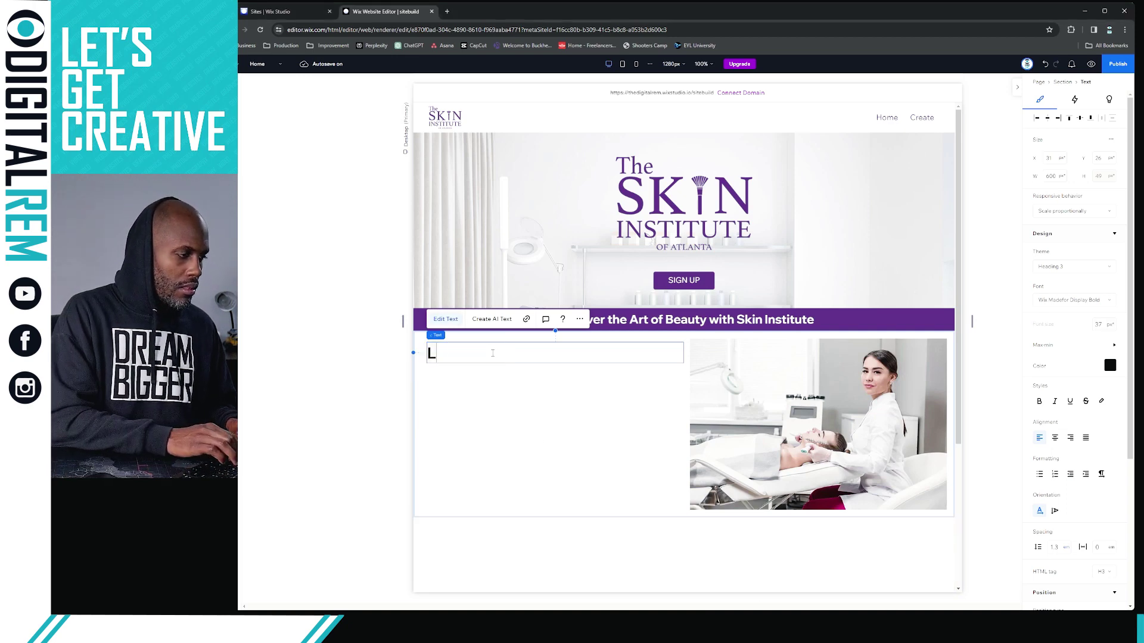
{"action": "type", "text": "earn"}
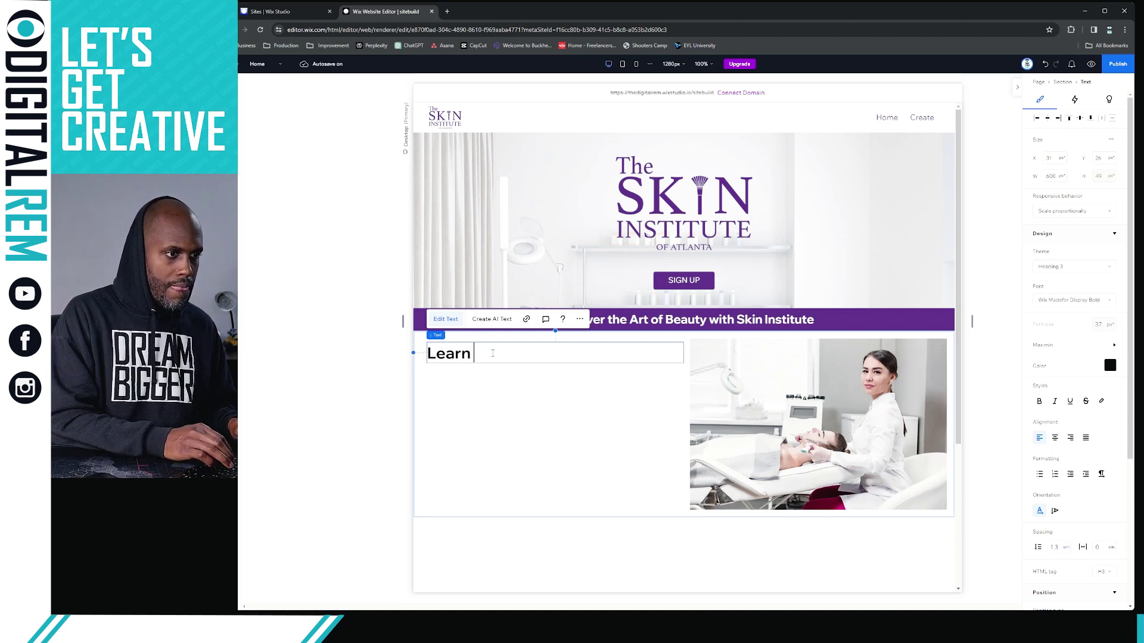
{"action": "type", "text": "teh"}
{"action": "key", "text": "BackSpace"}
{"action": "key", "text": "BackSpace"}
{"action": "key", "text": "BackSpace"}
{"action": "type", "text": "the te"}
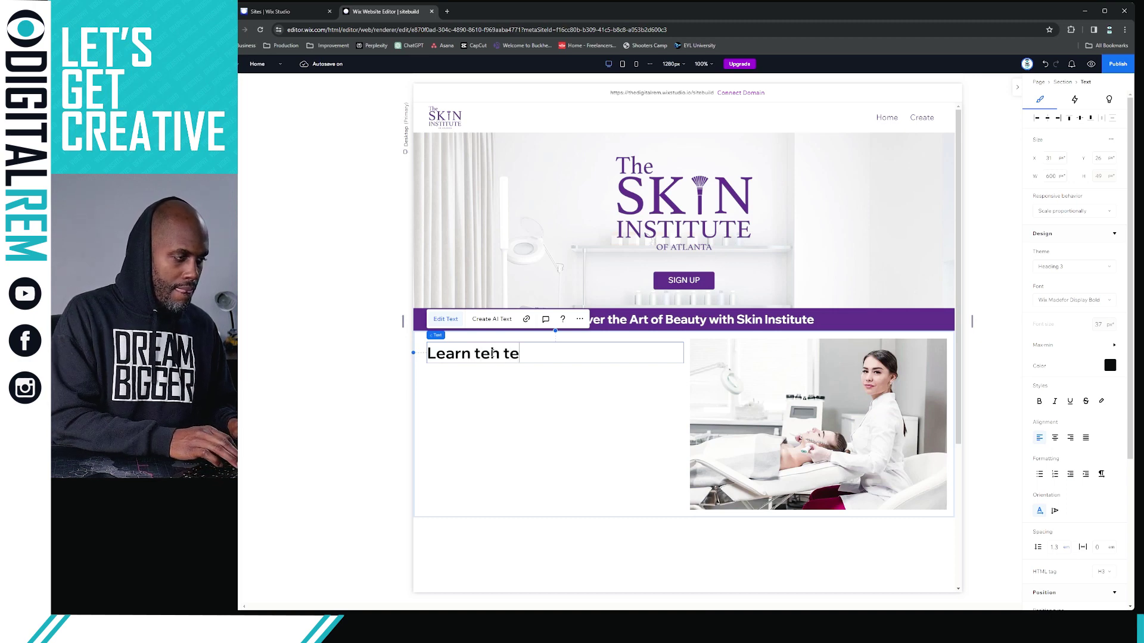
{"action": "key", "text": "BackSpace"}
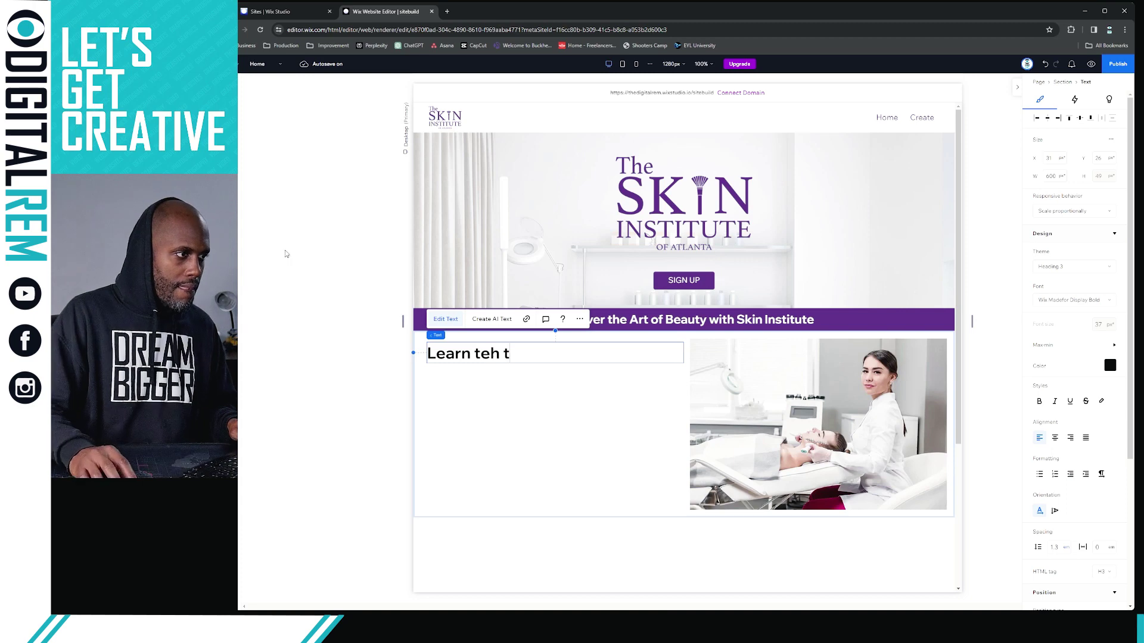
- Generate AI title suggestions for the heading with the topic Welcome
{"action": "left_click", "coordinate": [486, 322]}
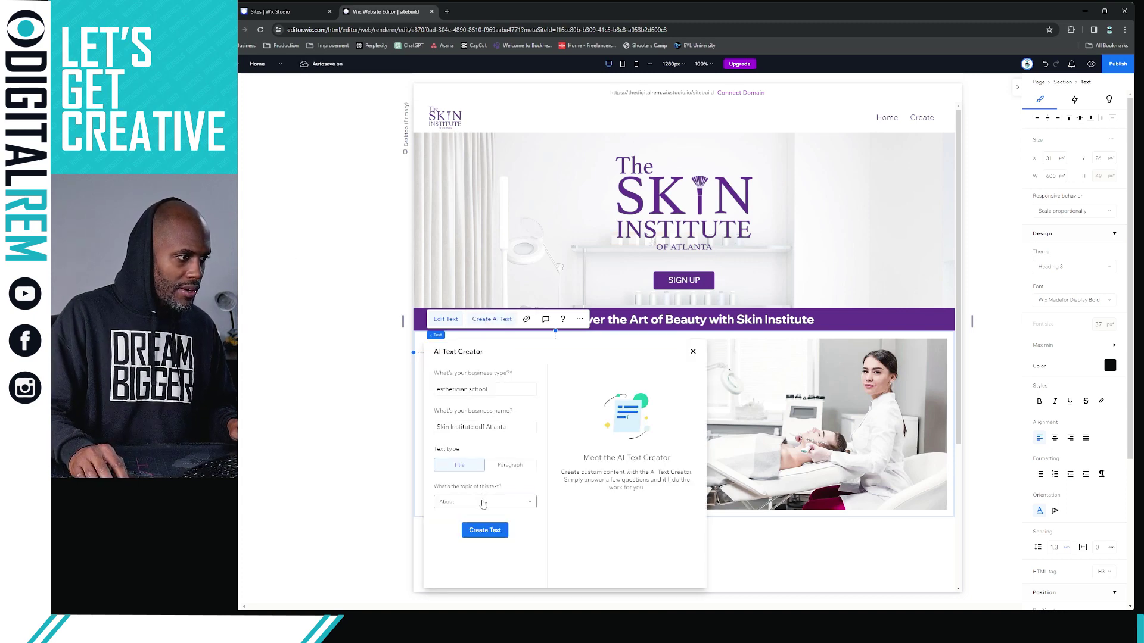
{"action": "left_click", "coordinate": [484, 505]}
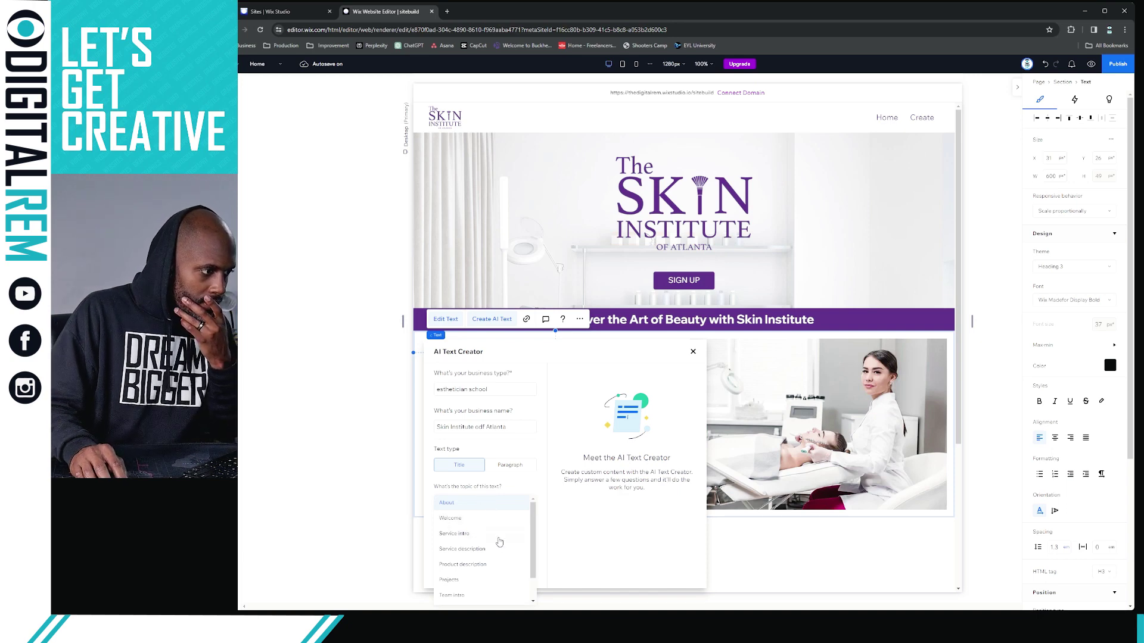
{"action": "scroll", "coordinate": [495, 566], "scroll_direction": "down", "scroll_amount": 1}
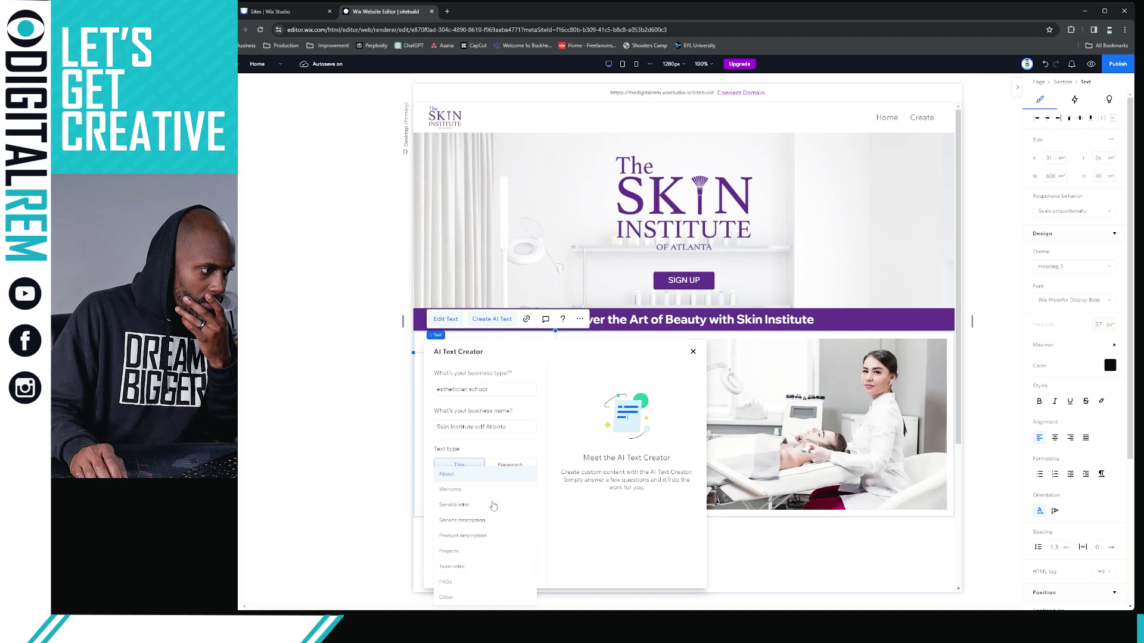
{"action": "left_click", "coordinate": [494, 494]}
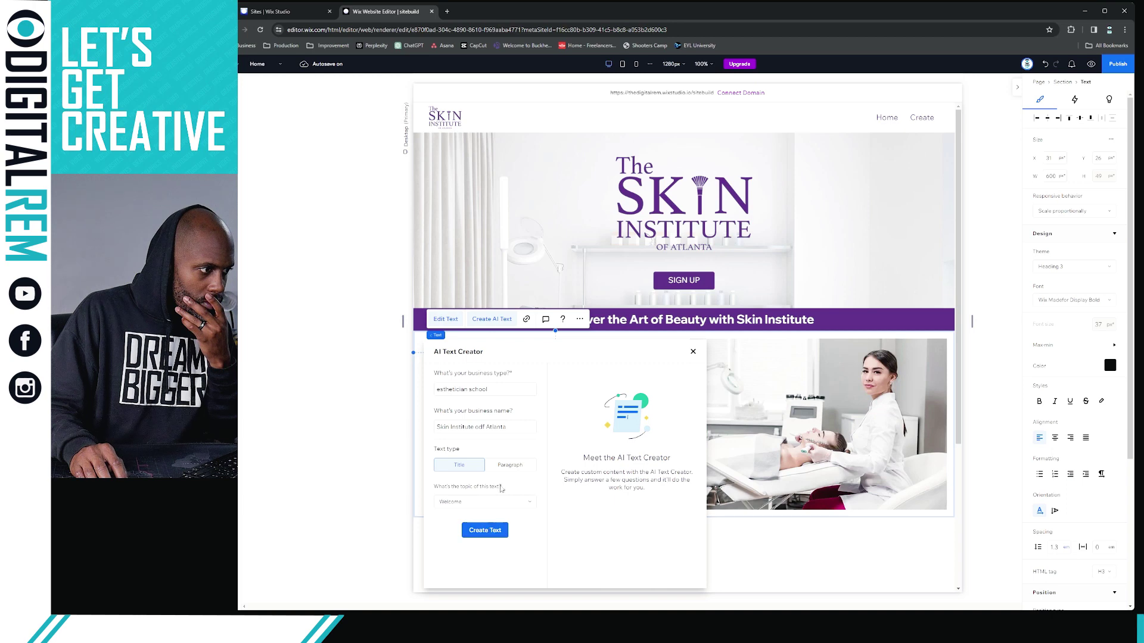
{"action": "left_click", "coordinate": [484, 530]}
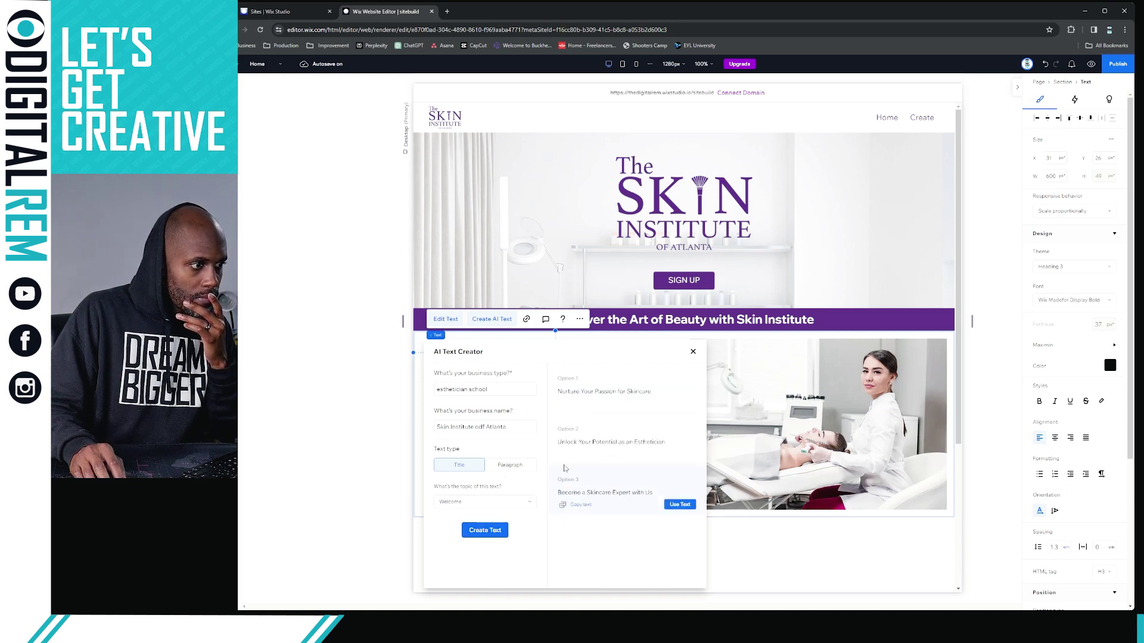
- Replace the heading text with the third AI suggestion, "Become a Skincare Expert with Us", and close the AI Text Creator
{"action": "mouse_move", "coordinate": [640, 417]}
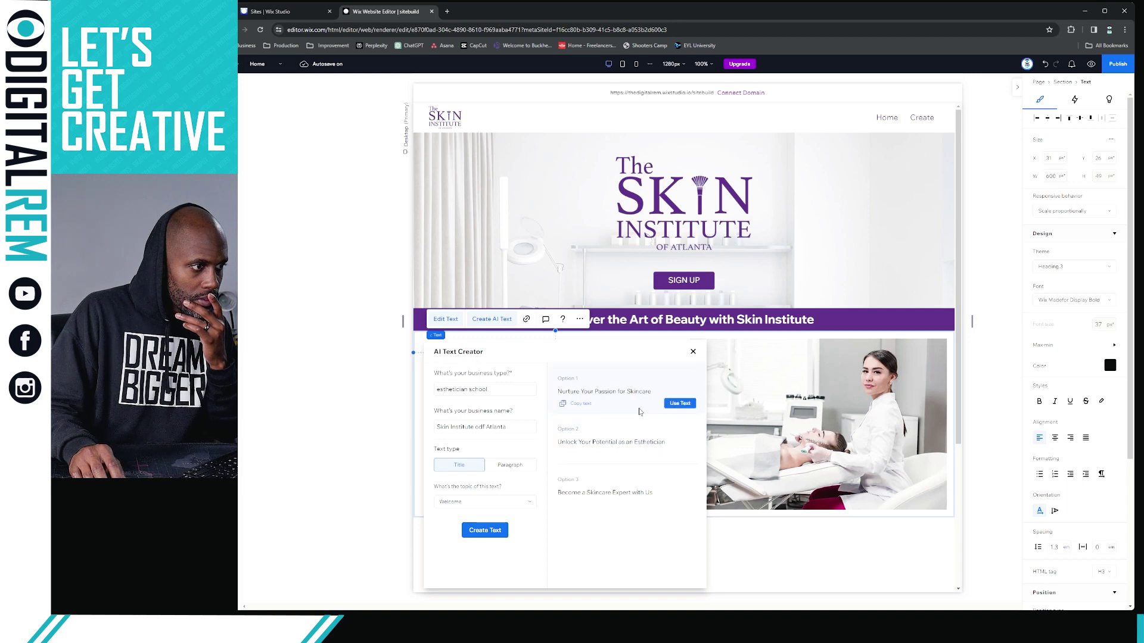
{"action": "mouse_move", "coordinate": [675, 476]}
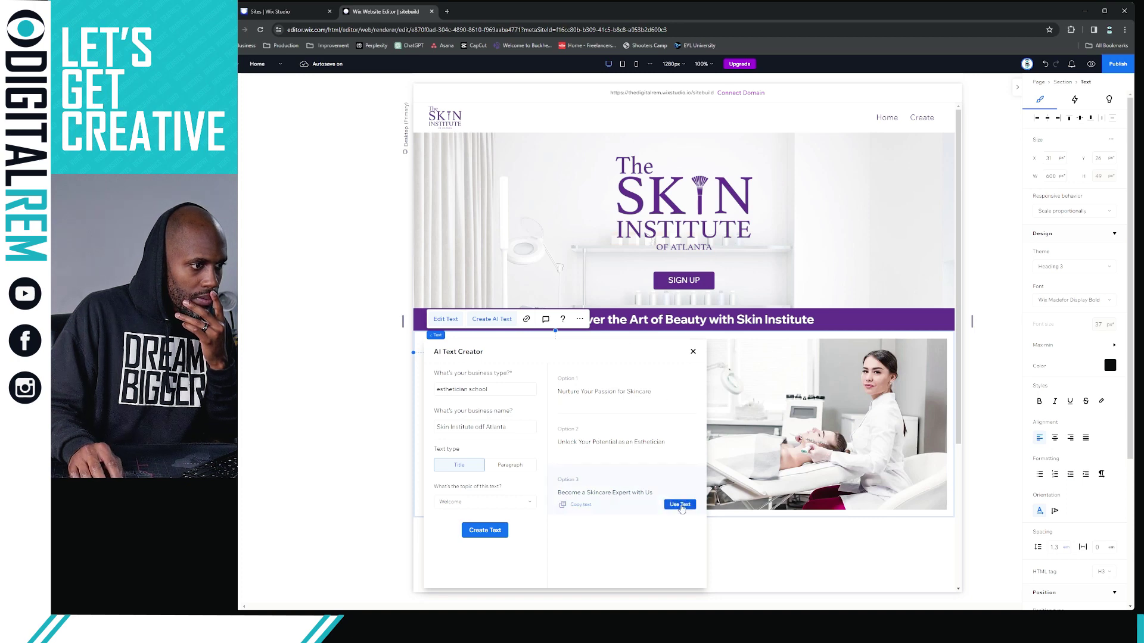
{"action": "left_click", "coordinate": [680, 505]}
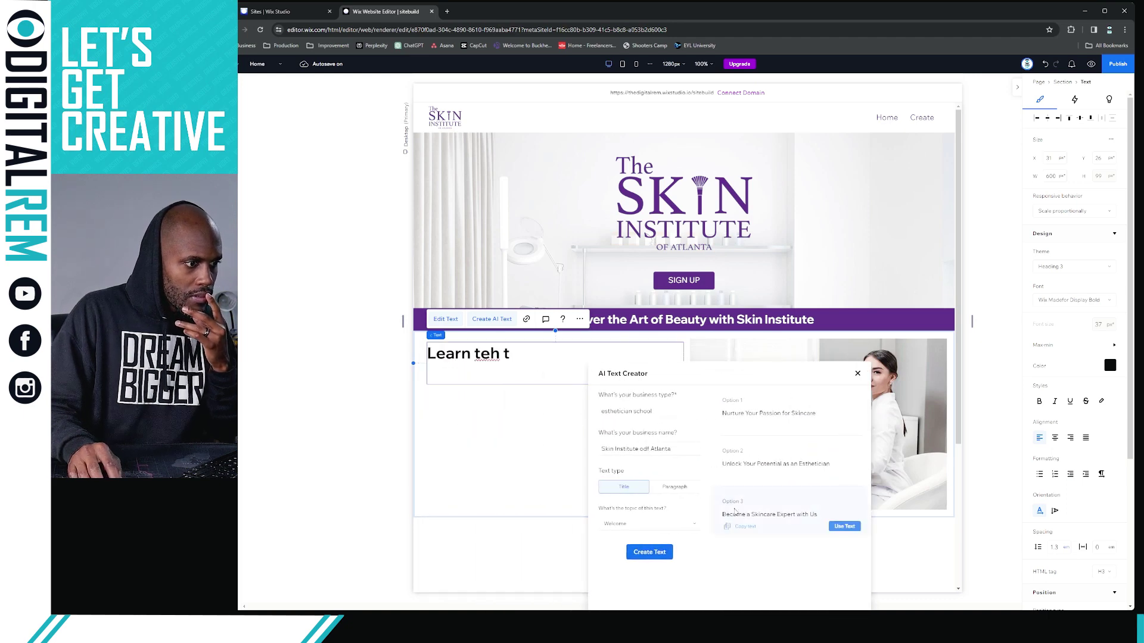
{"action": "left_click_drag", "start_coordinate": [780, 370], "coordinate": [801, 305]}
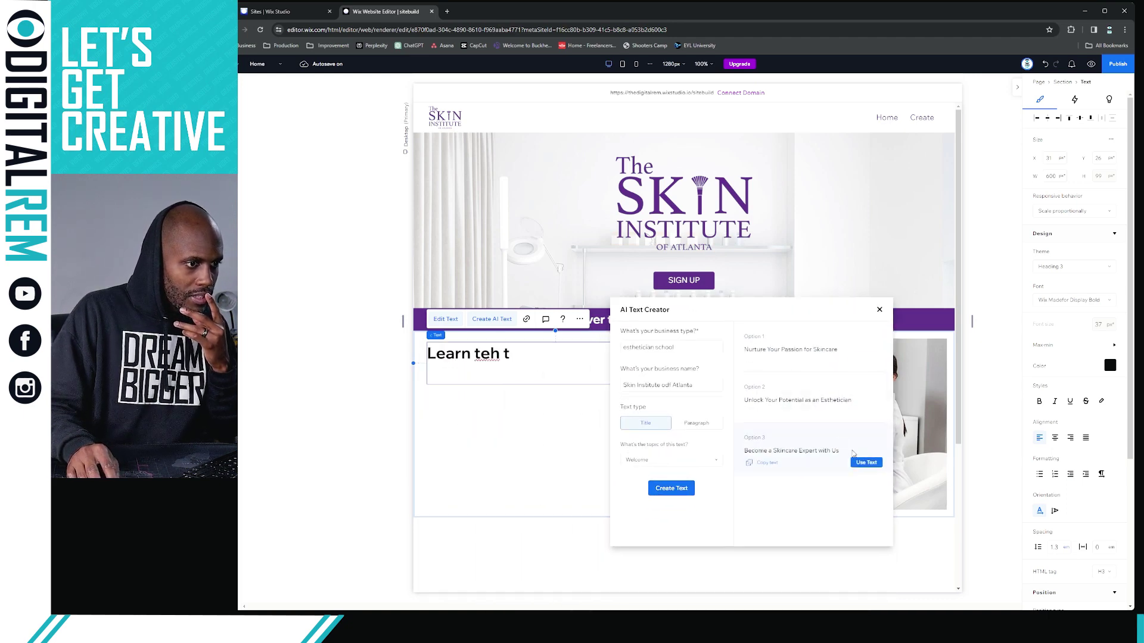
{"action": "left_click_drag", "start_coordinate": [511, 355], "coordinate": [426, 362]}
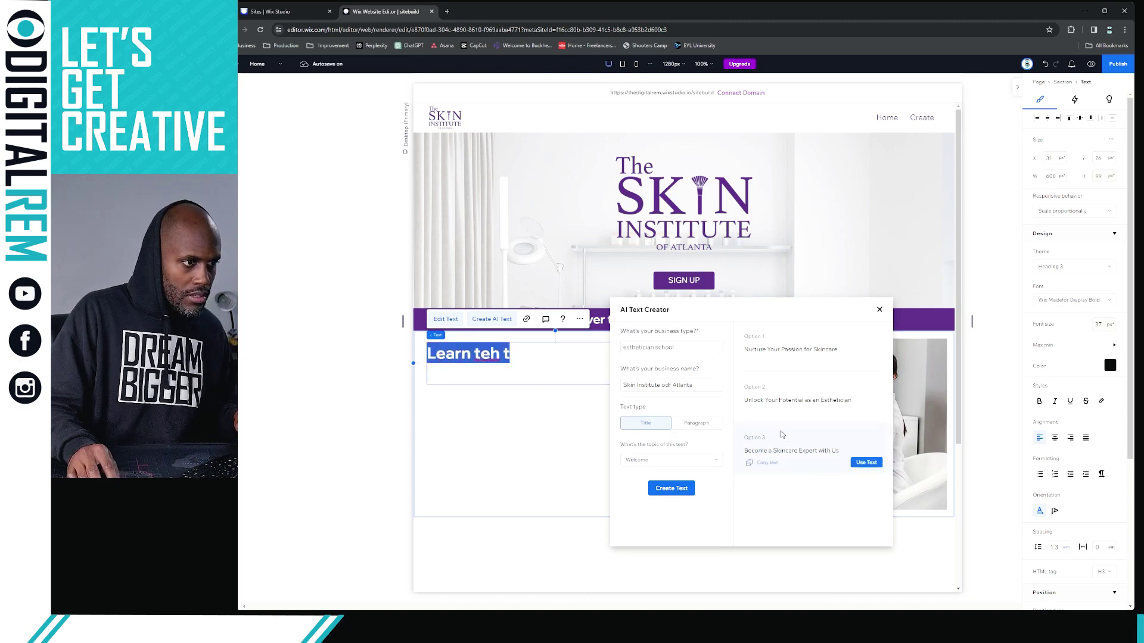
{"action": "left_click", "coordinate": [858, 464]}
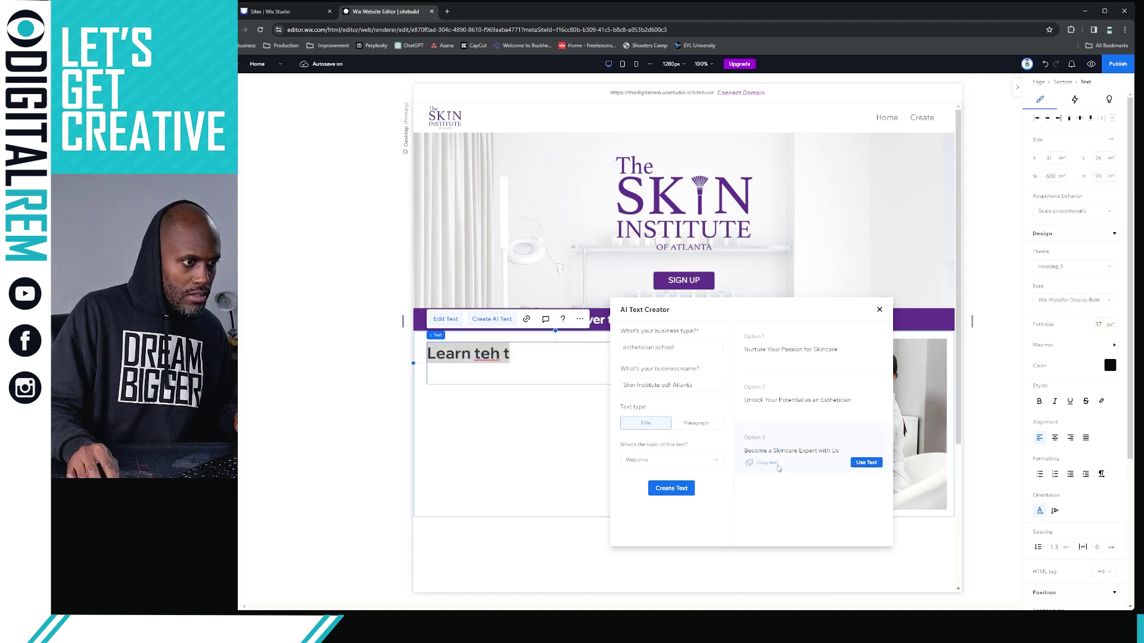
{"action": "left_click", "coordinate": [518, 361]}
{"action": "key", "text": "ctrl+a"}
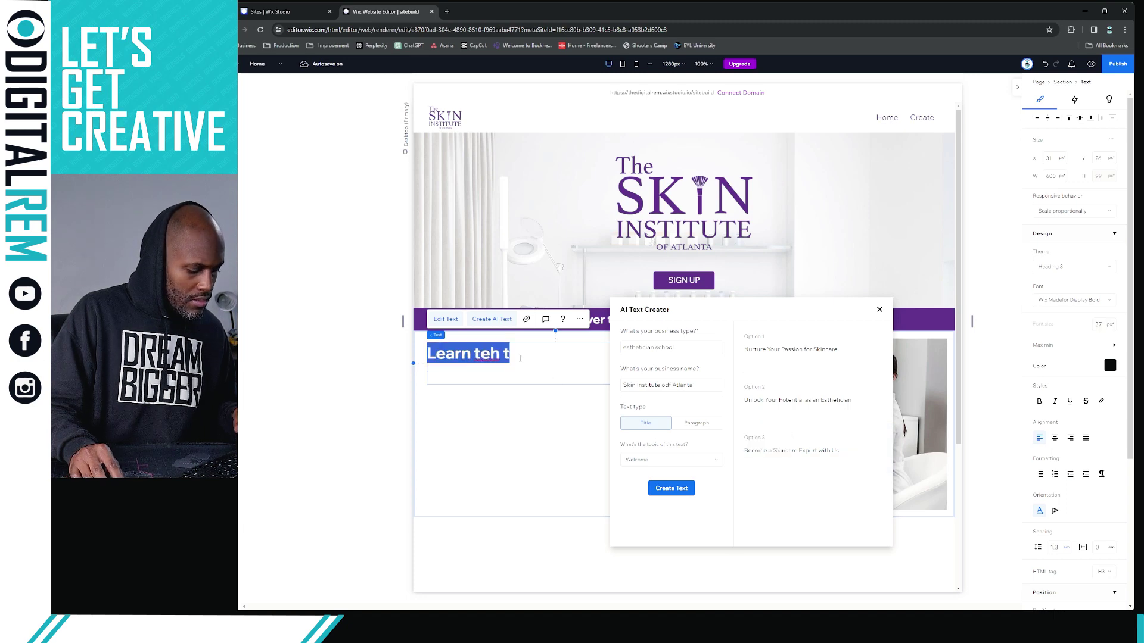
{"action": "type", "text": "Become a Skincare Expert with Us"}
{"action": "left_click_drag", "start_coordinate": [816, 325], "coordinate": [873, 391]}
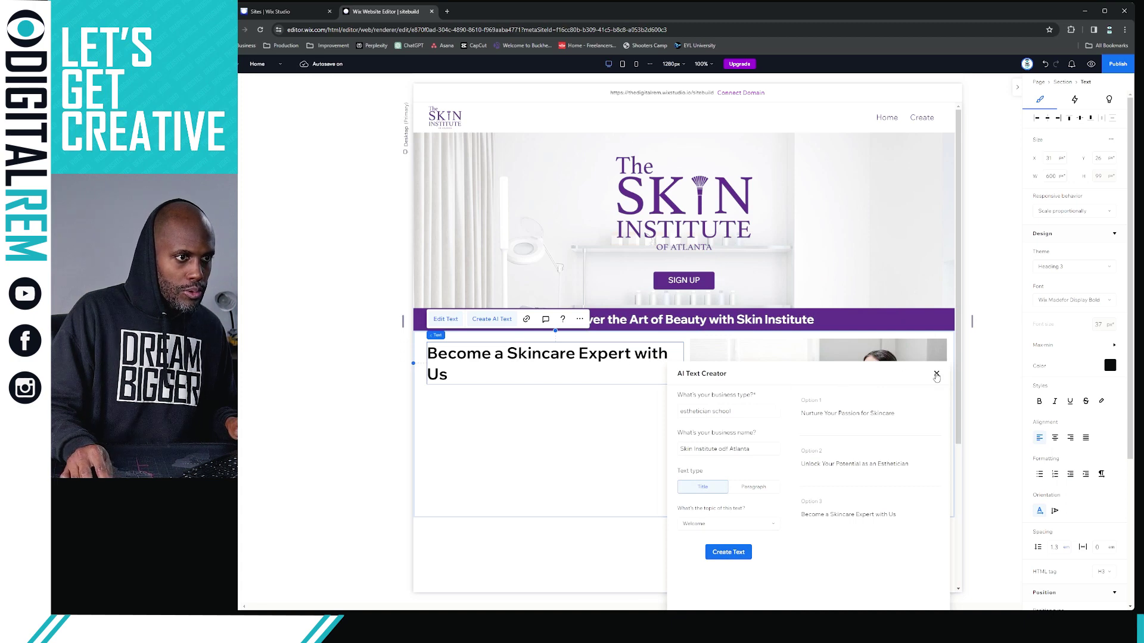
{"action": "left_click", "coordinate": [936, 373]}
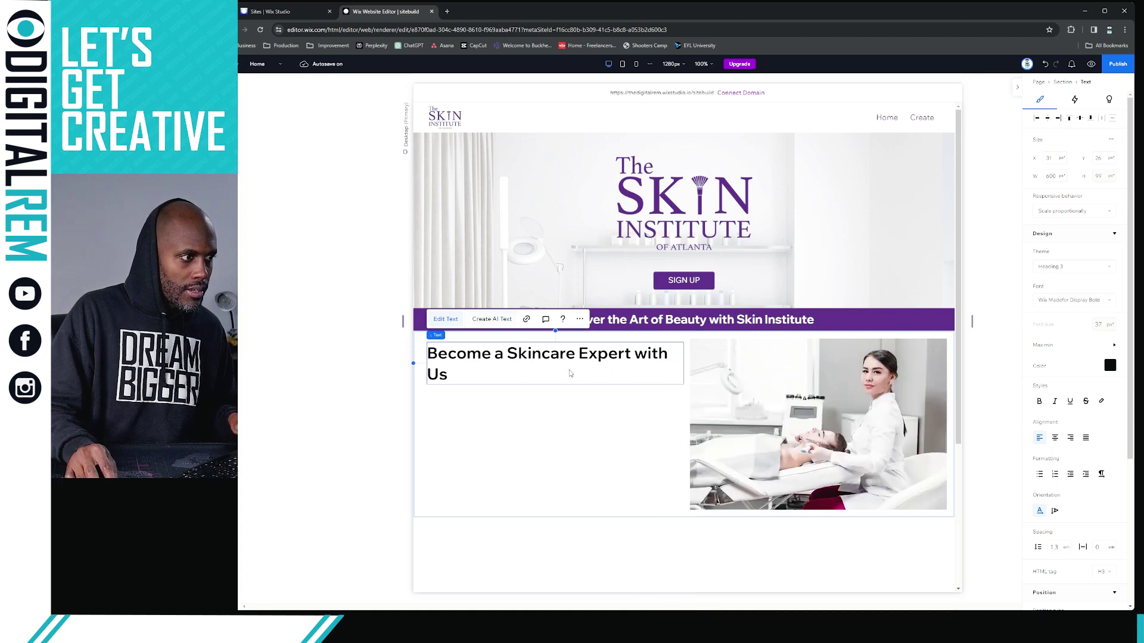
- Duplicate the heading, place the copy directly below the original and set the copy's theme to Paragraph 1
{"action": "left_click", "coordinate": [532, 401]}
{"action": "left_click", "coordinate": [437, 375]}
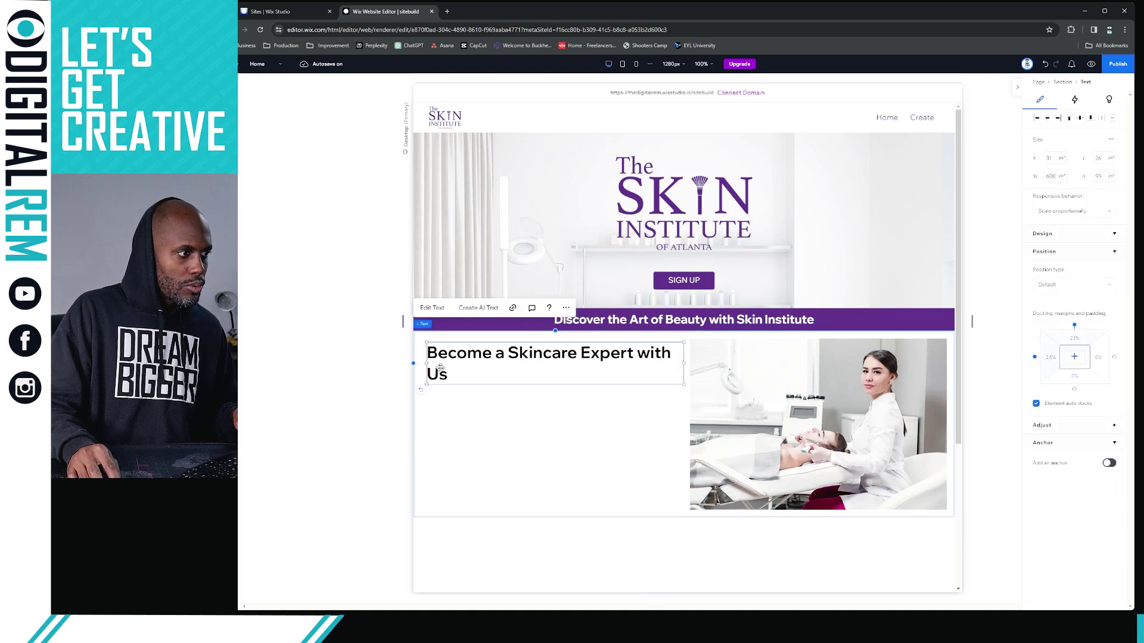
{"action": "key", "text": "ctrl+v"}
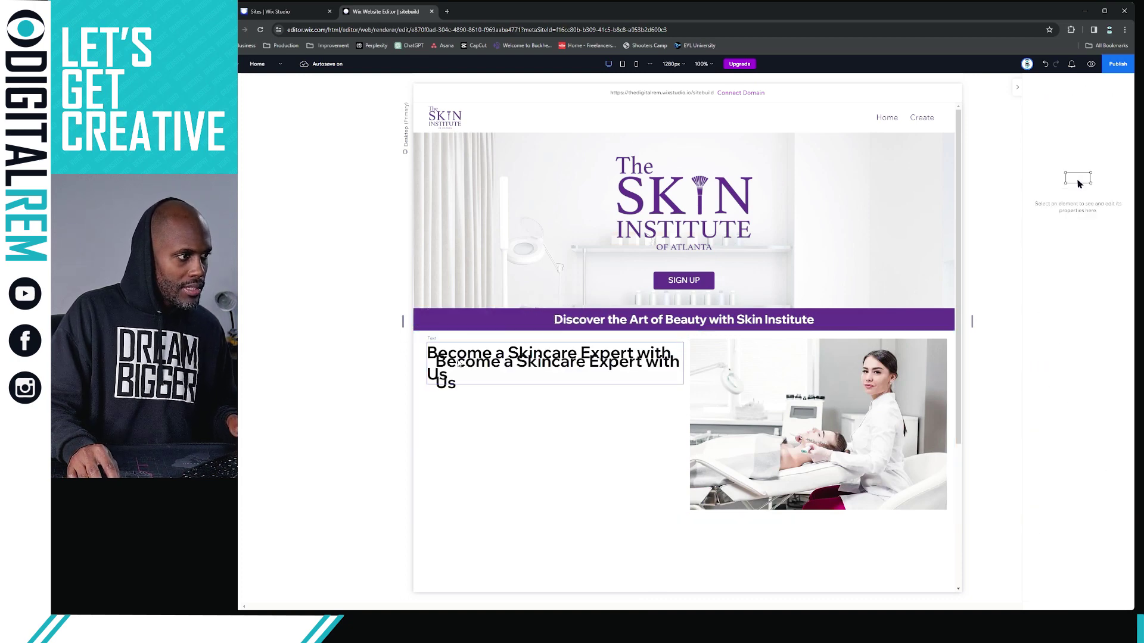
{"action": "left_click", "coordinate": [459, 370]}
{"action": "left_click_drag", "start_coordinate": [460, 370], "coordinate": [471, 397]}
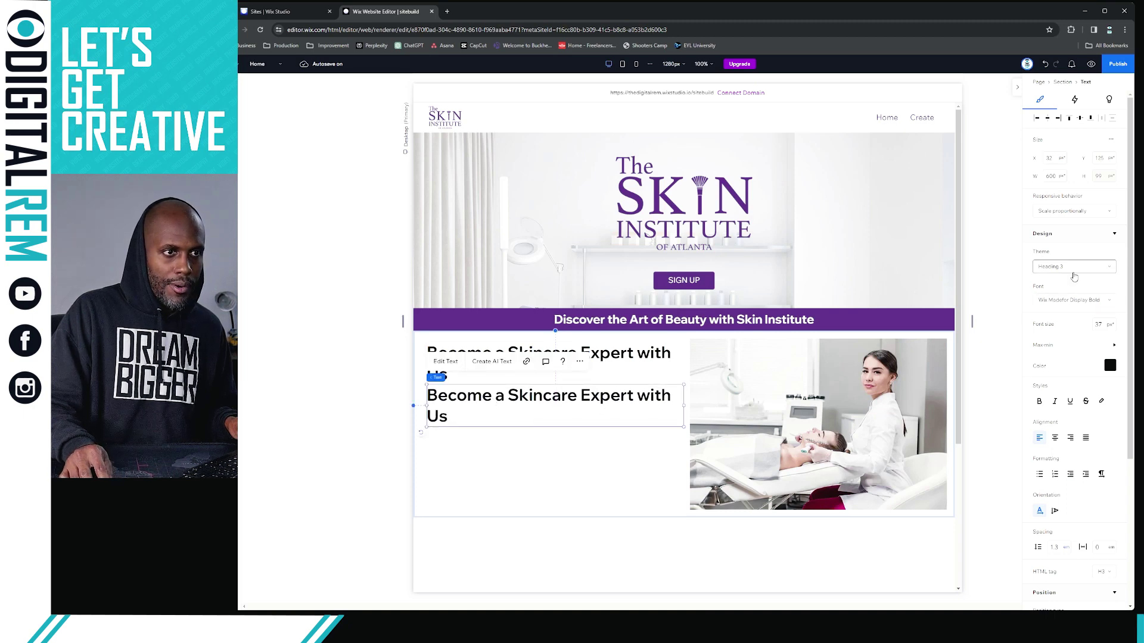
{"action": "left_click", "coordinate": [1074, 270]}
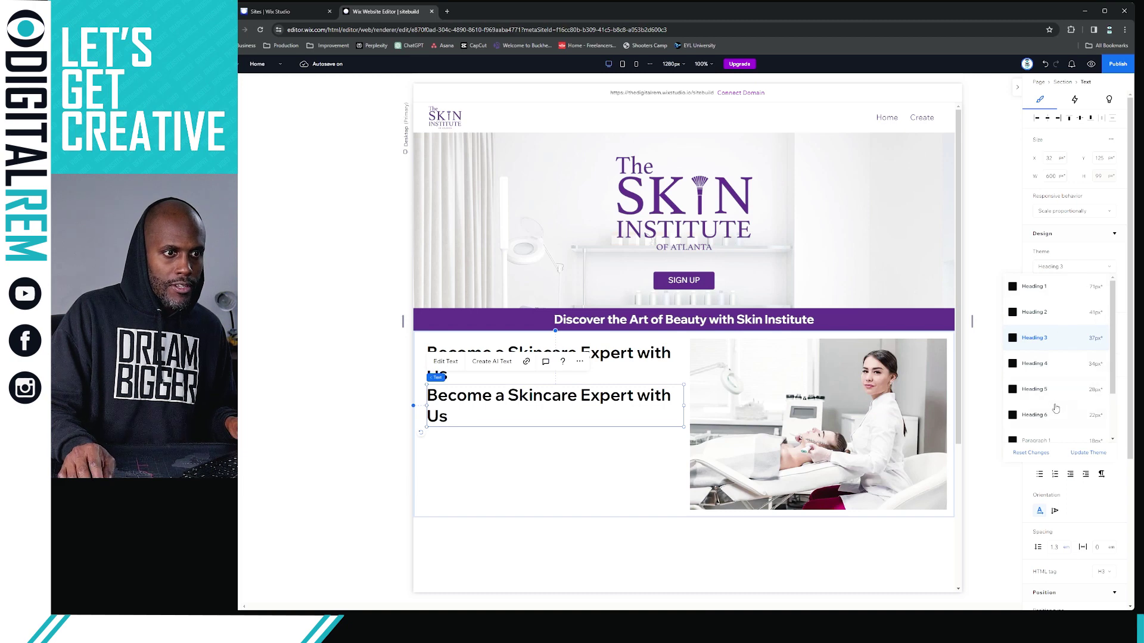
{"action": "left_click", "coordinate": [1047, 440]}
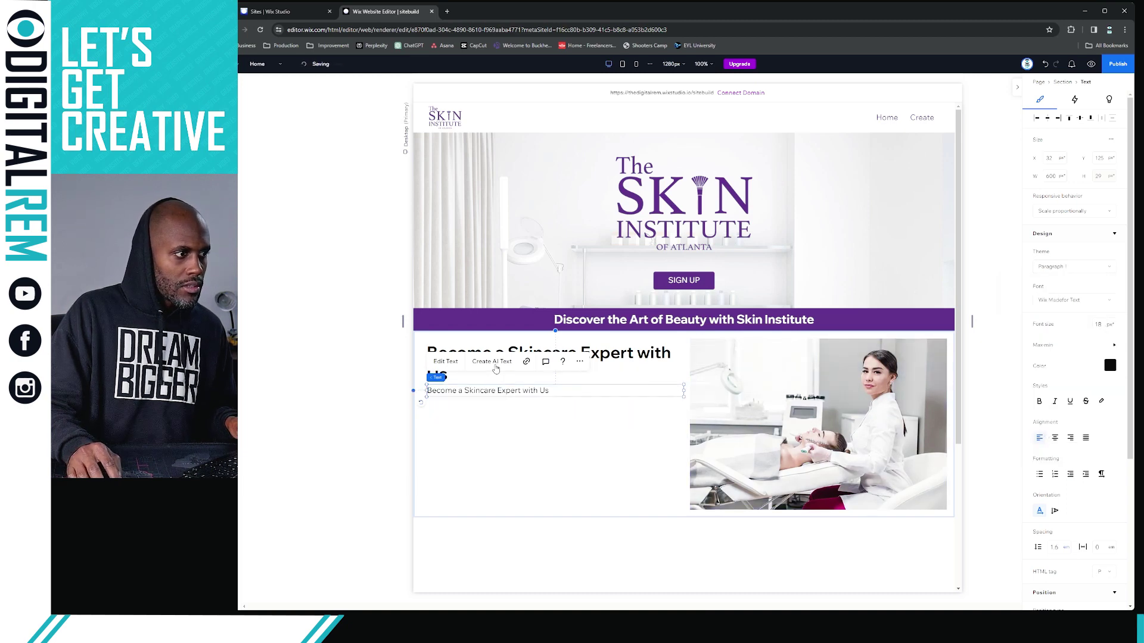
- Generate AI paragraph suggestions for the copied text with the topic Welcome
{"action": "left_click", "coordinate": [492, 362]}
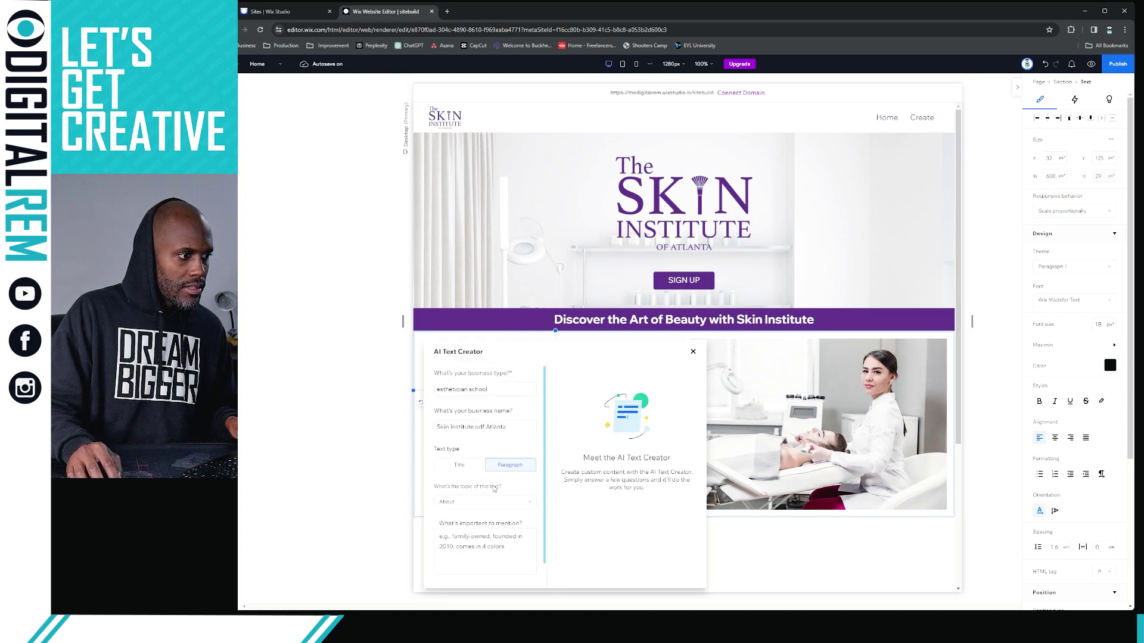
{"action": "left_click", "coordinate": [513, 508]}
{"action": "left_click", "coordinate": [494, 521]}
{"action": "scroll", "coordinate": [542, 534], "scroll_direction": "down", "scroll_amount": 1}
{"action": "left_click", "coordinate": [497, 572]}
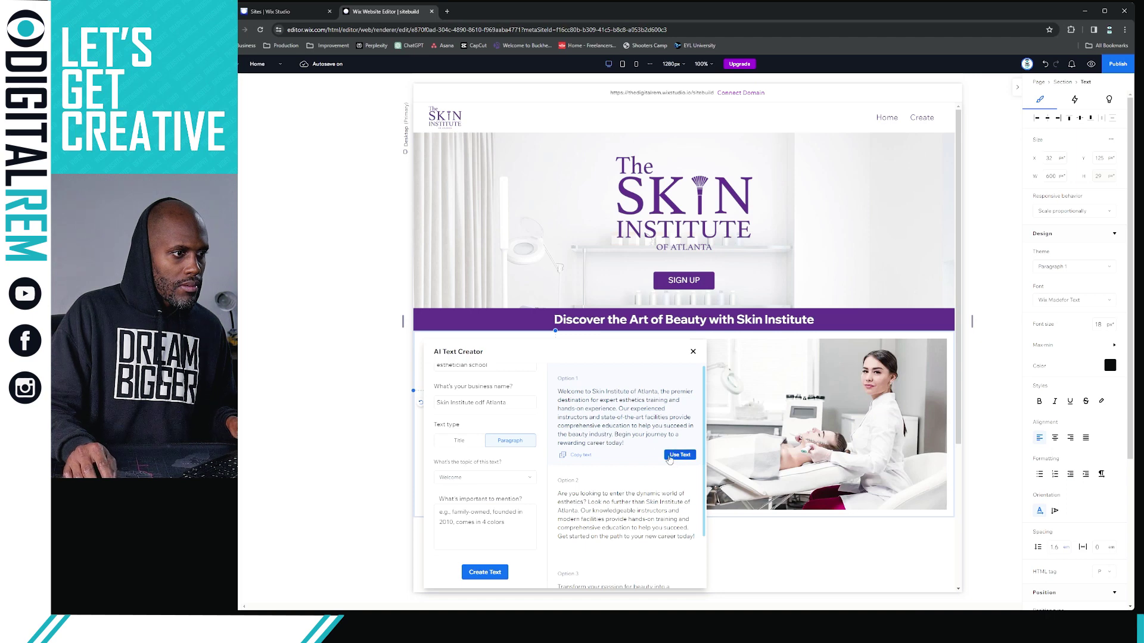
- Replace the copied text with the third AI paragraph suggestion, beginning "Transform your passion for beauty into a rewarding career"
{"action": "left_click", "coordinate": [578, 456]}
{"action": "scroll", "coordinate": [619, 467], "scroll_direction": "down", "scroll_amount": 1}
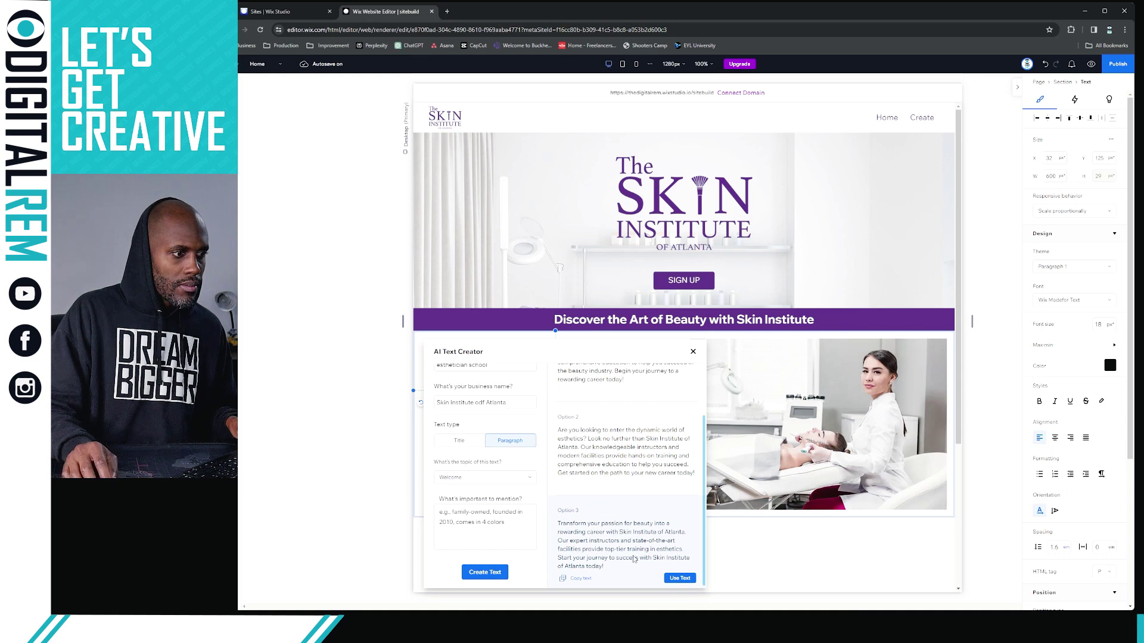
{"action": "left_click", "coordinate": [582, 579]}
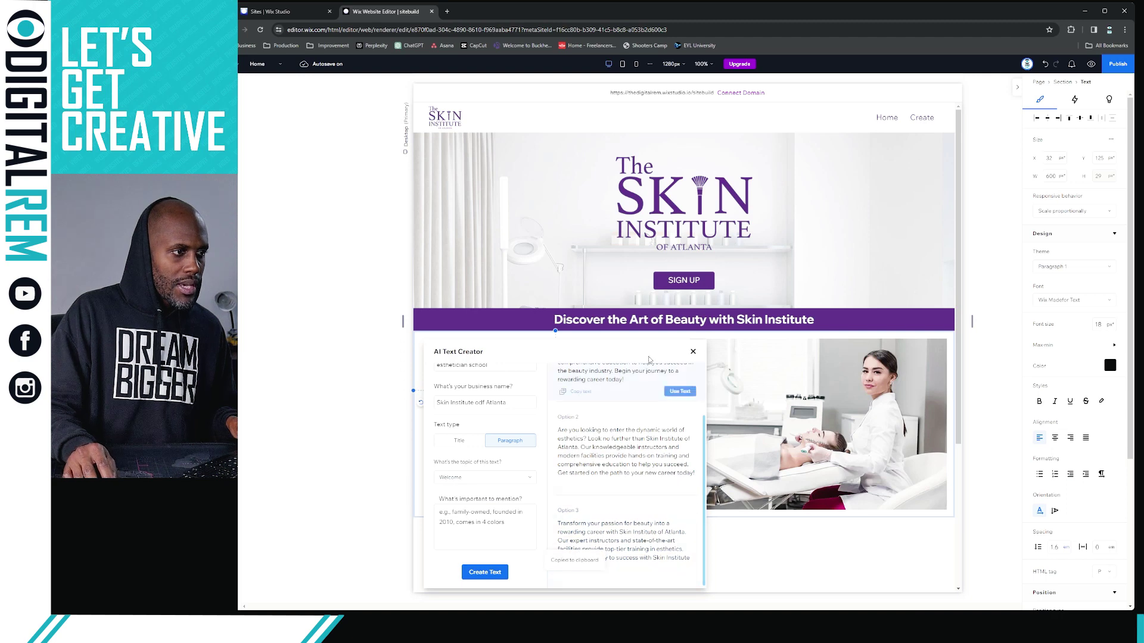
{"action": "left_click", "coordinate": [693, 352]}
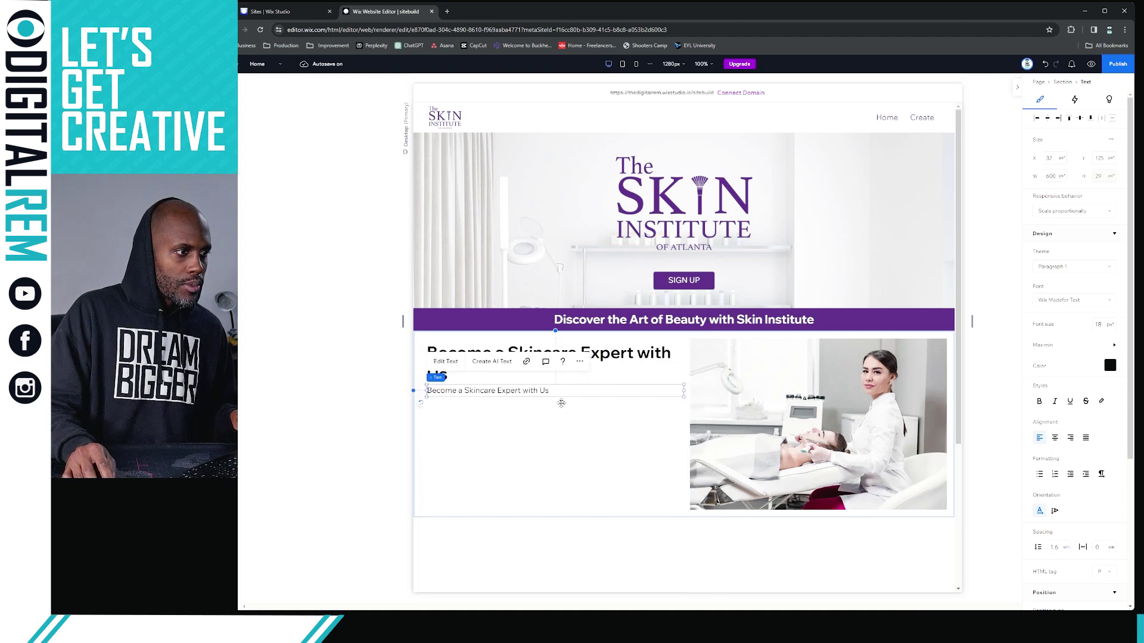
{"action": "double_click", "coordinate": [519, 394]}
{"action": "key", "text": "ctrl+v"}
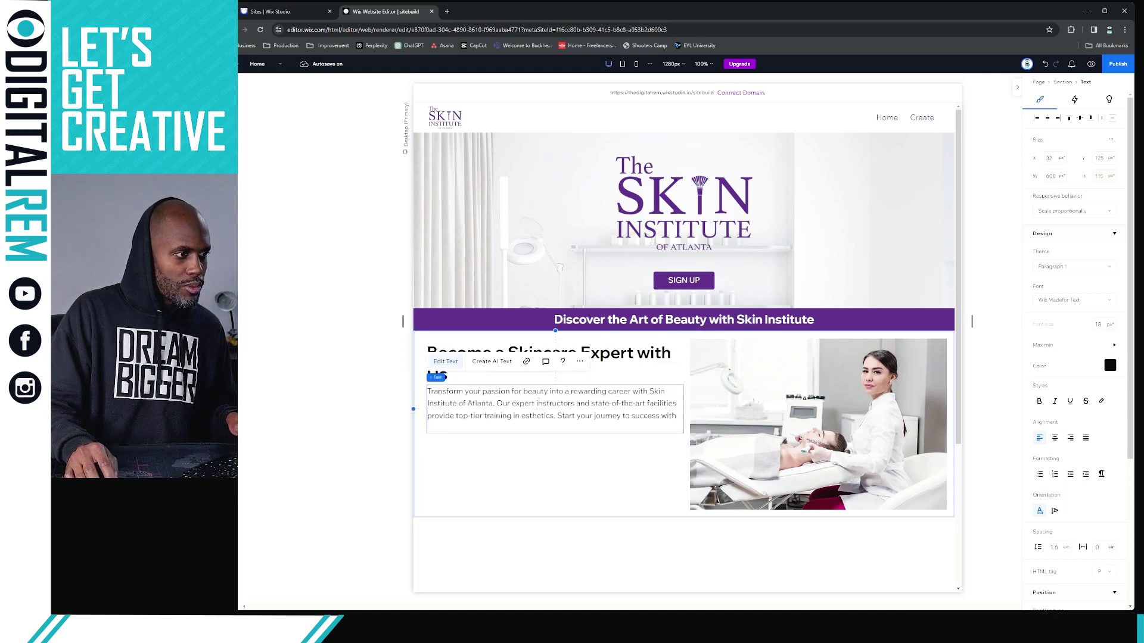
{"action": "left_click", "coordinate": [698, 542]}
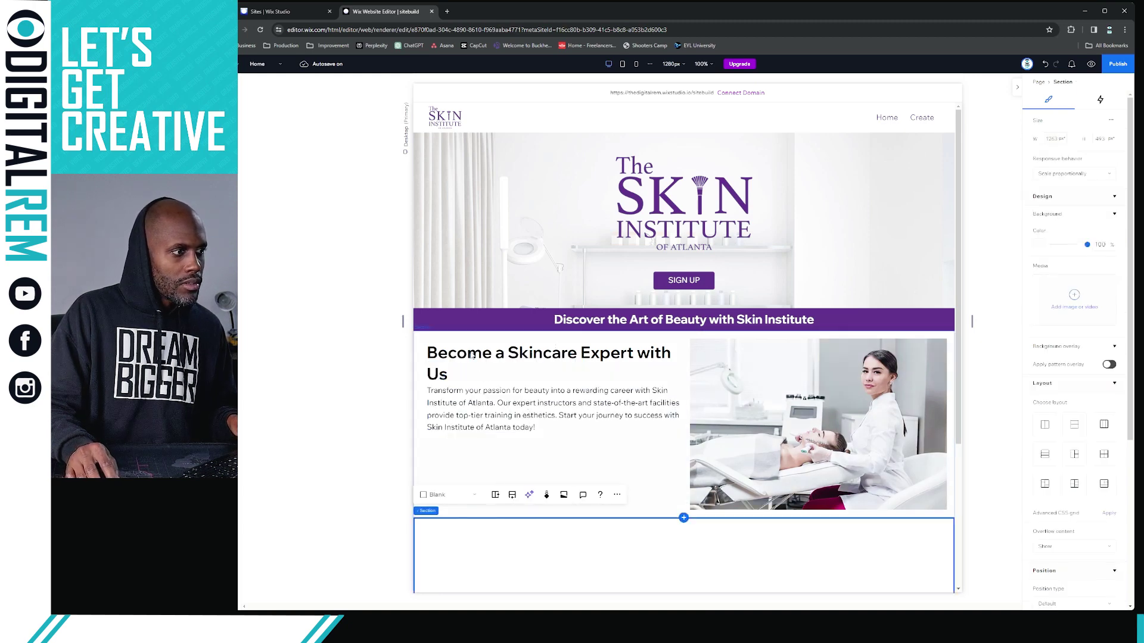
- Narrow the heading box to about 496 px, try removing "with Us" from the heading, and undo the removal
{"action": "left_click", "coordinate": [492, 355]}
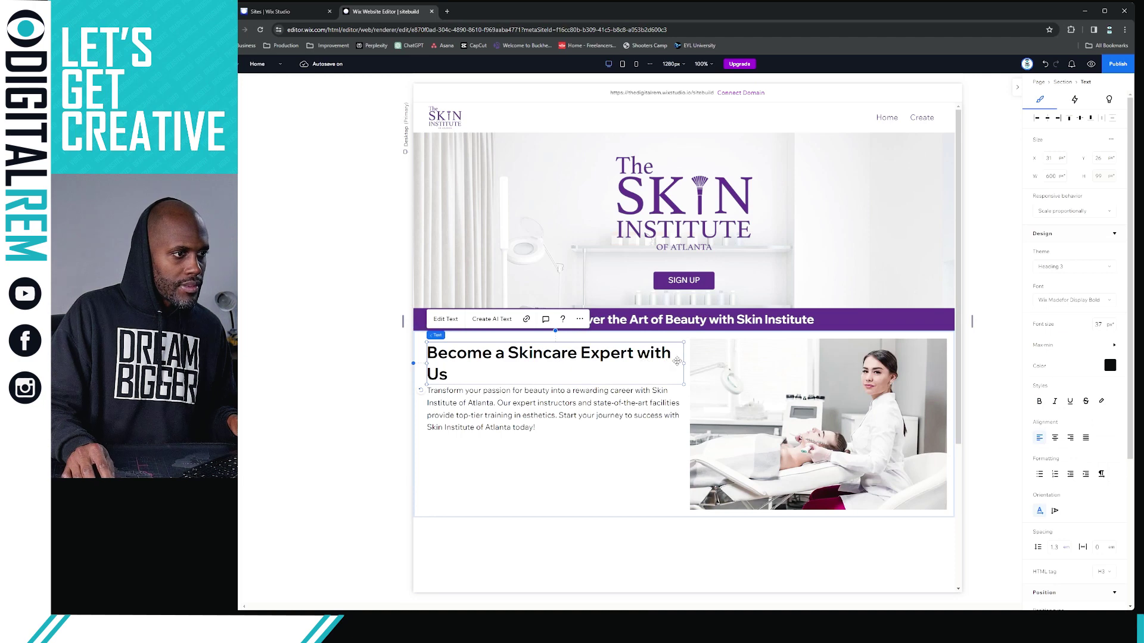
{"action": "left_click_drag", "start_coordinate": [686, 363], "coordinate": [640, 363]}
{"action": "double_click", "coordinate": [485, 375]}
{"action": "left_click", "coordinate": [486, 375]}
{"action": "left_click_drag", "start_coordinate": [486, 375], "coordinate": [426, 375]}
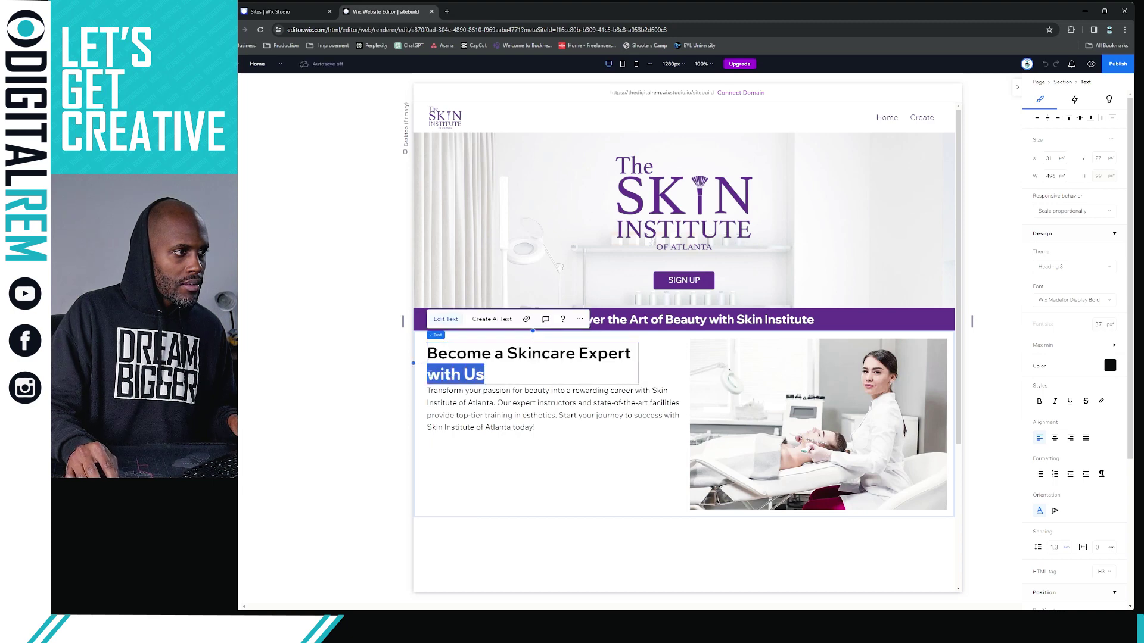
{"action": "key", "text": "BackSpace"}
{"action": "key", "text": "Escape"}
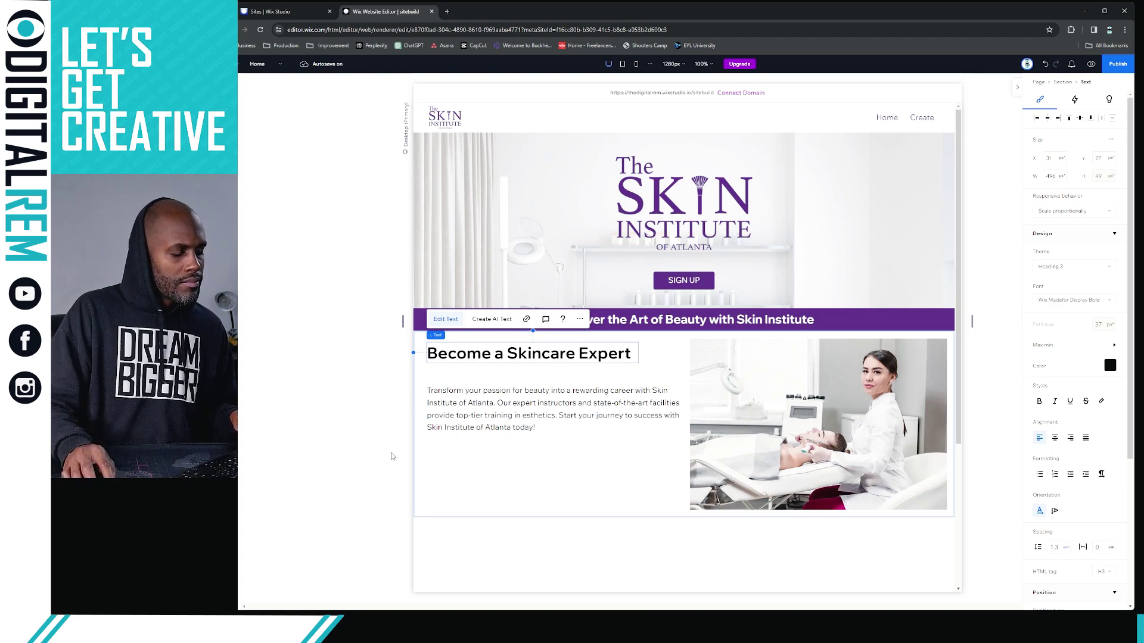
{"action": "key", "text": "ctrl+z"}
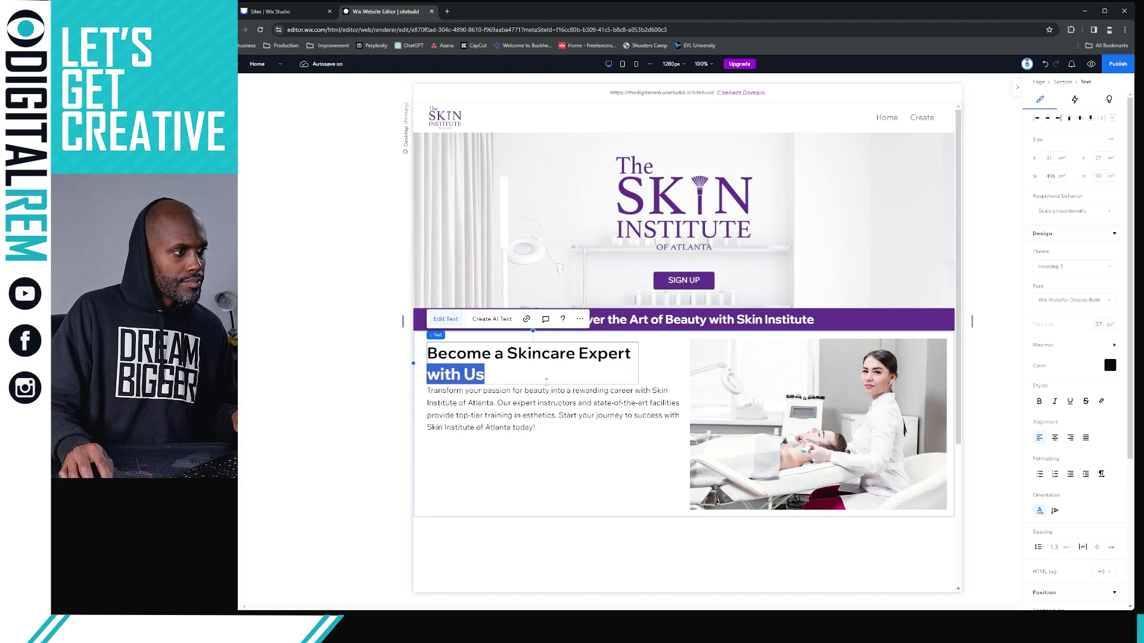
- Narrow the heading box to about 294 px so it wraps onto three lines, and move the paragraph down clear of it
{"action": "left_click", "coordinate": [546, 490]}
{"action": "left_click", "coordinate": [622, 361]}
{"action": "left_click_drag", "start_coordinate": [637, 363], "coordinate": [553, 366]}
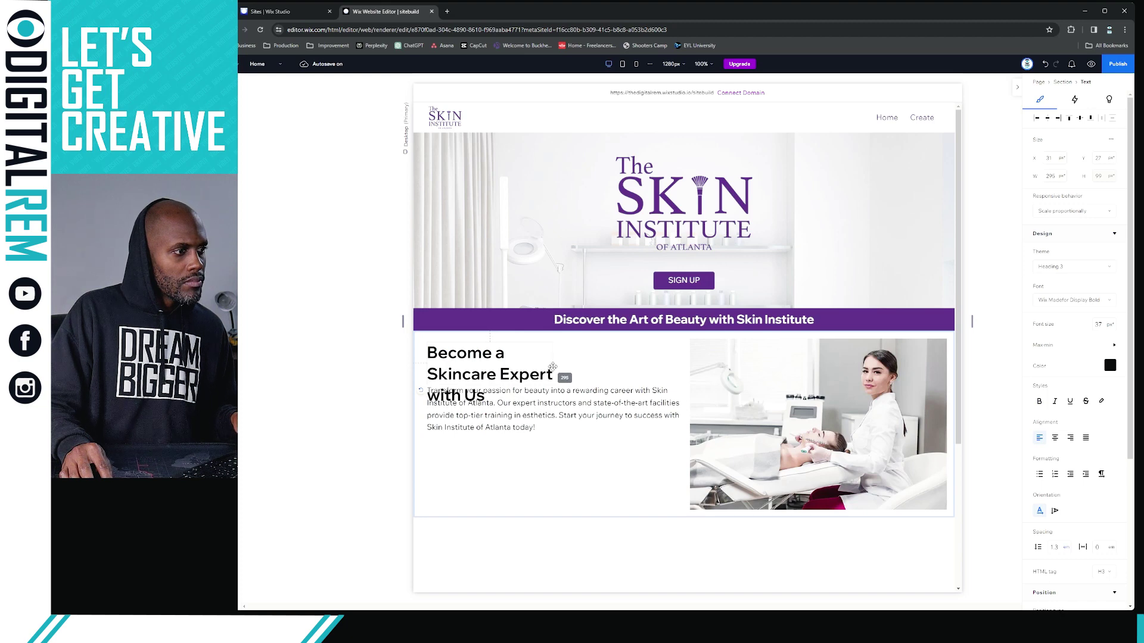
{"action": "left_click_drag", "start_coordinate": [553, 367], "coordinate": [553, 367]}
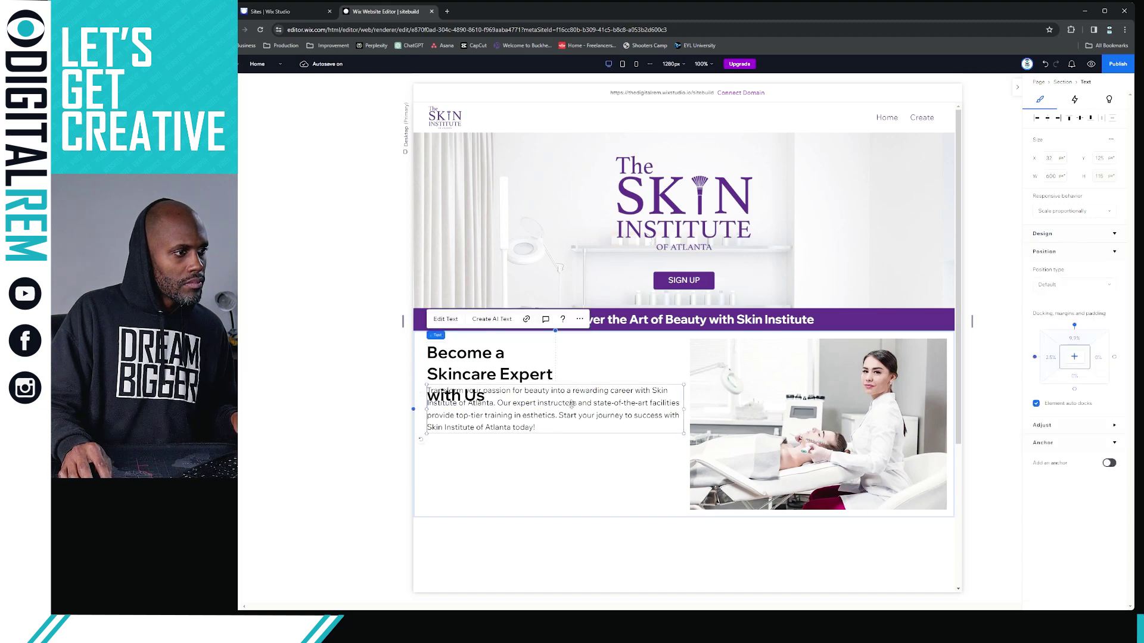
{"action": "left_click", "coordinate": [568, 426]}
{"action": "left_click_drag", "start_coordinate": [568, 437], "coordinate": [568, 464]}
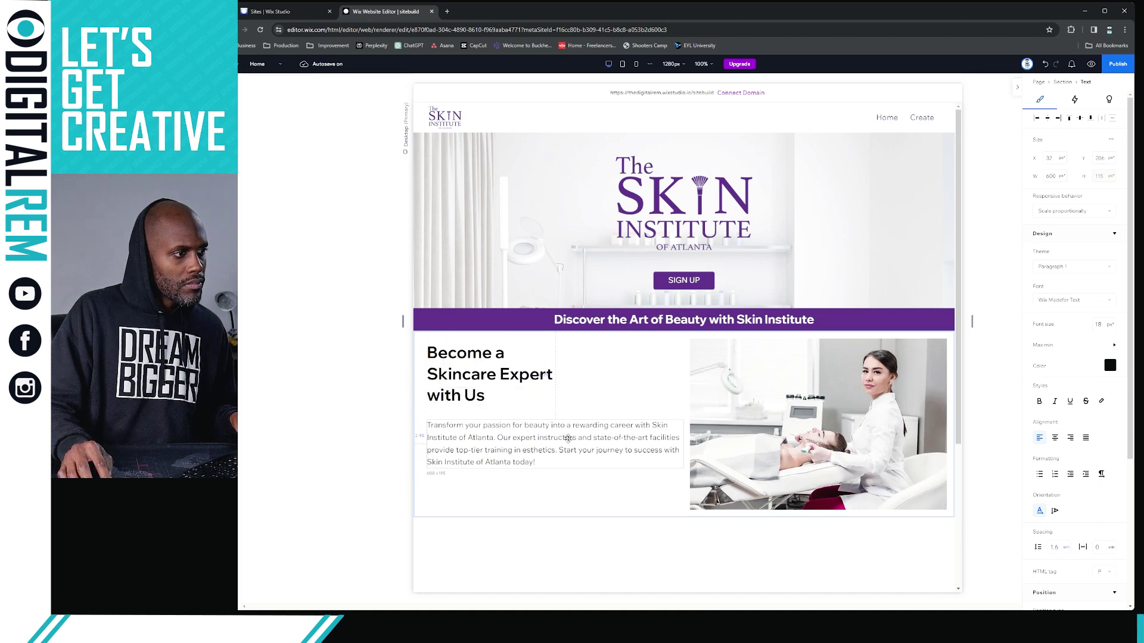
- Widen the heading box to about 550 px and shorten its text to "Become a Skincare Expert"
{"action": "left_click", "coordinate": [500, 375]}
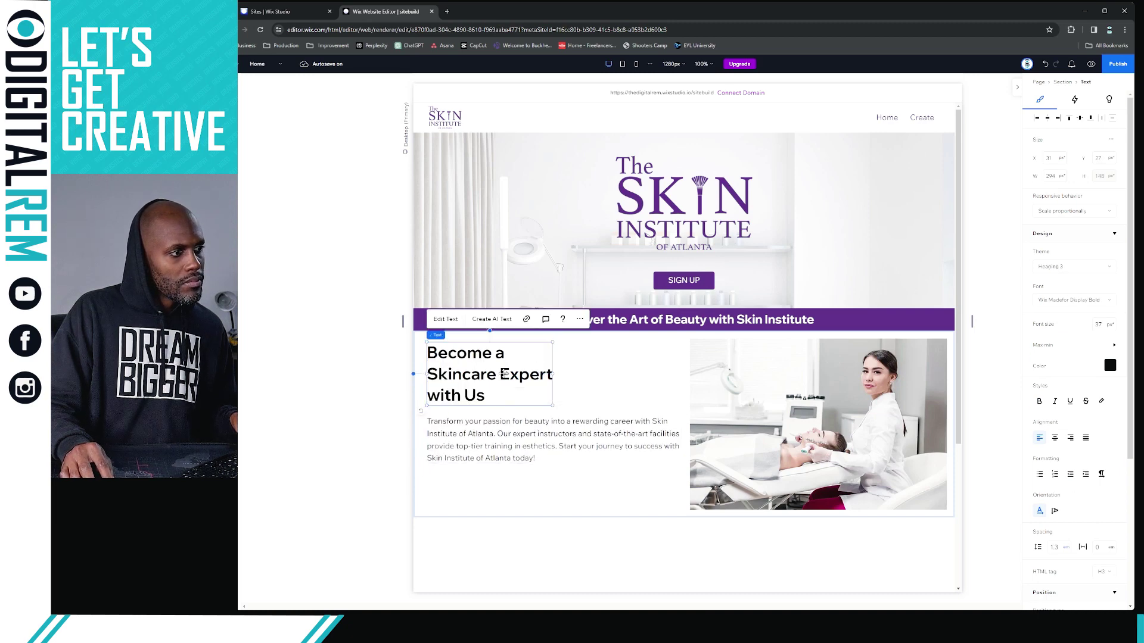
{"action": "left_click_drag", "start_coordinate": [553, 374], "coordinate": [666, 372]}
{"action": "left_click", "coordinate": [555, 365]}
{"action": "double_click", "coordinate": [547, 371]}
{"action": "left_click", "coordinate": [546, 371]}
{"action": "key", "text": "BackSpace"}
{"action": "key", "text": "BackSpace"}
{"action": "key", "text": "BackSpace"}
{"action": "key", "text": "BackSpace"}
{"action": "key", "text": "BackSpace"}
{"action": "key", "text": "BackSpace"}
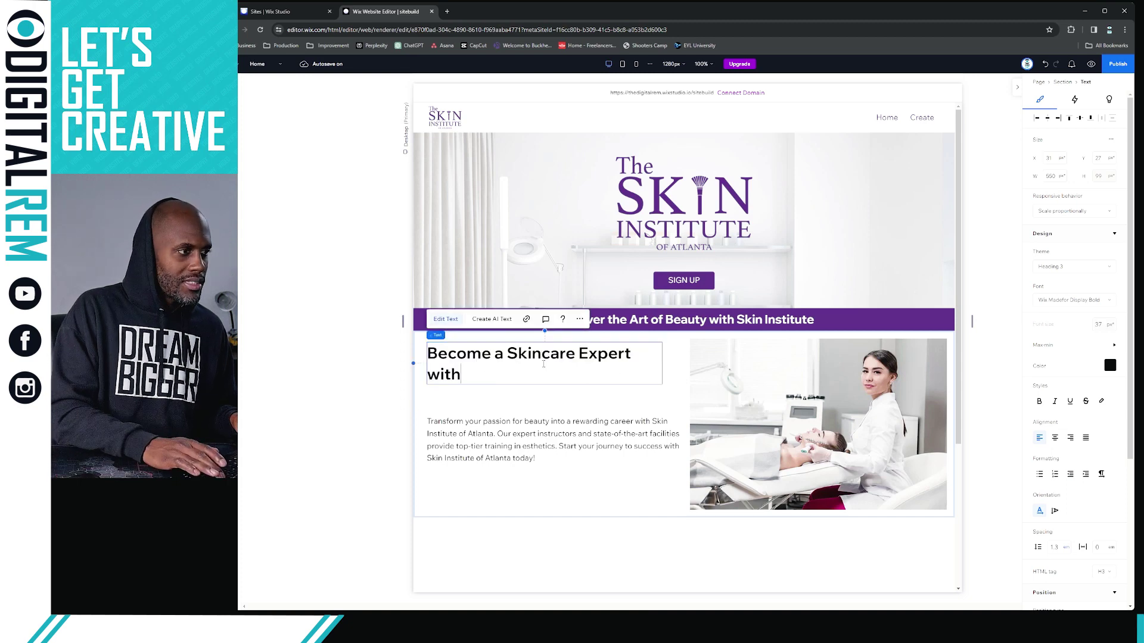
{"action": "key", "text": "BackSpace"}
{"action": "key", "text": "BackSpace"}
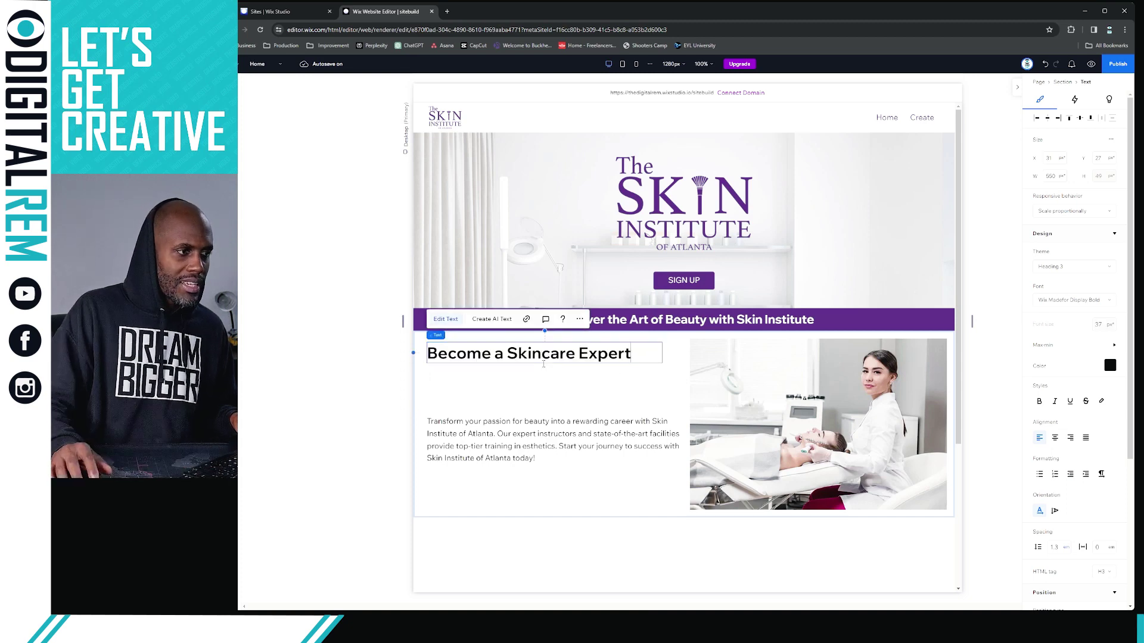
- Move the paragraph up to sit just below the one-line heading
{"action": "left_click", "coordinate": [528, 398]}
{"action": "left_click", "coordinate": [531, 424]}
{"action": "left_click_drag", "start_coordinate": [532, 424], "coordinate": [542, 387]}
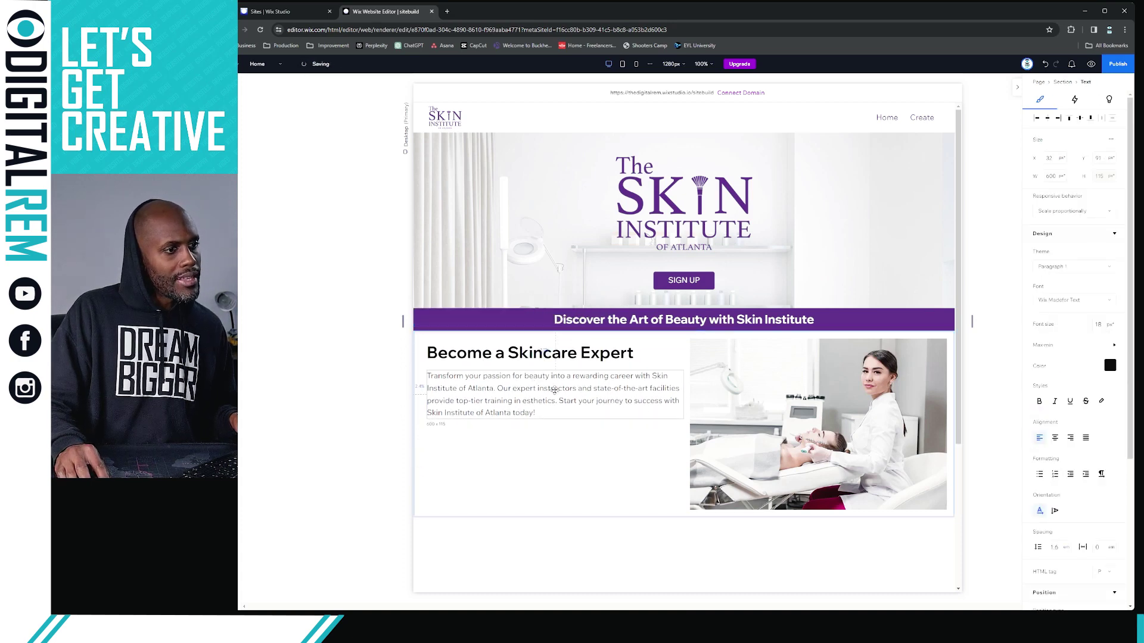
- Duplicate the paragraph and place the copy below the original, left-aligned with it at a Y position of about 236 px
{"action": "left_click", "coordinate": [783, 419]}
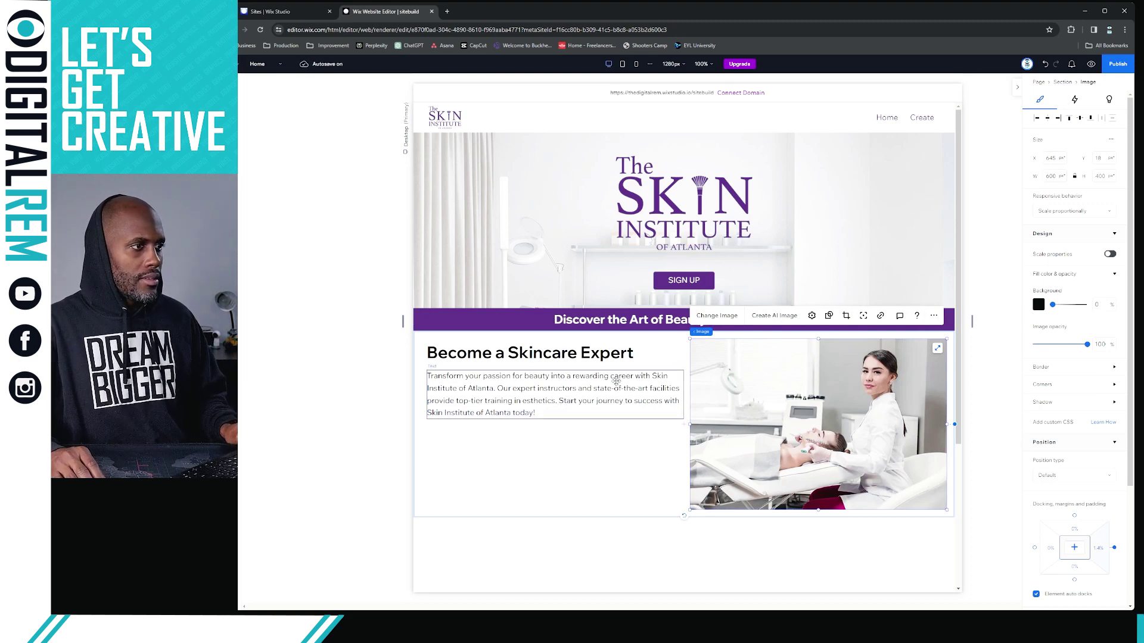
{"action": "left_click", "coordinate": [524, 394]}
{"action": "key", "text": "ctrl+c"}
{"action": "key", "text": "ctrl+v"}
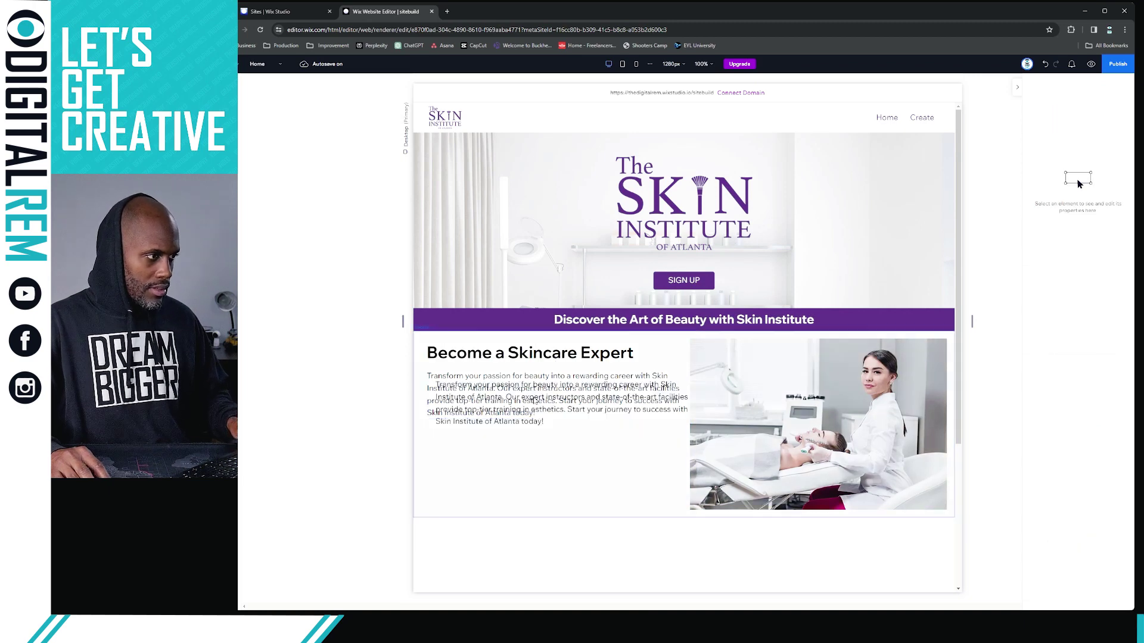
{"action": "left_click_drag", "start_coordinate": [533, 394], "coordinate": [525, 448]}
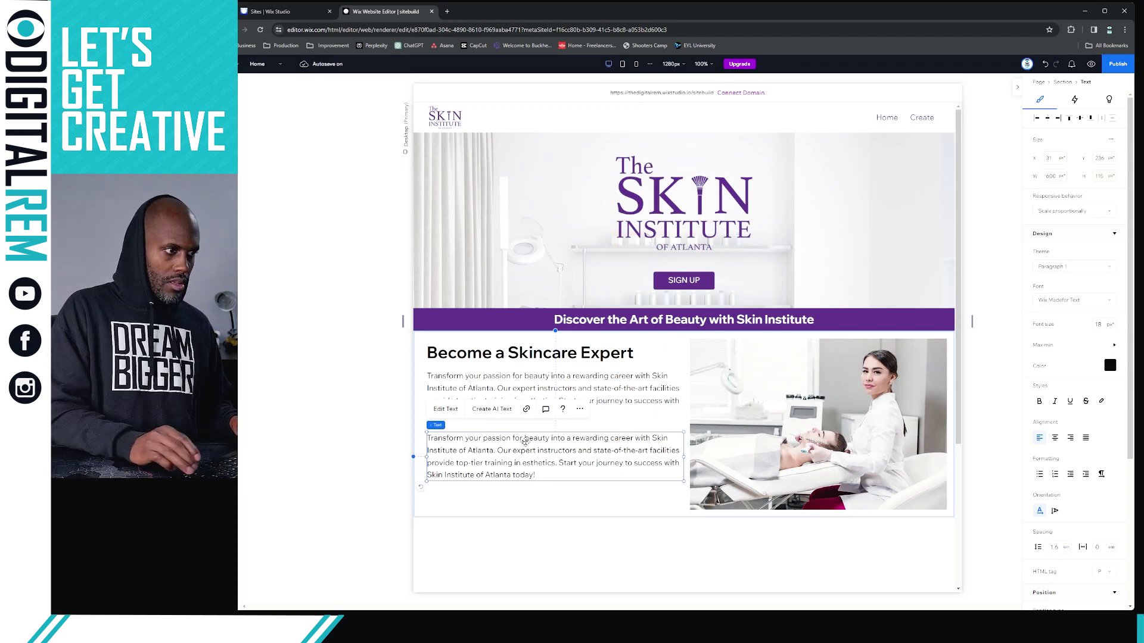
- Replace the duplicated paragraph's text below the original with "Learn More>"
{"action": "double_click", "coordinate": [528, 455]}
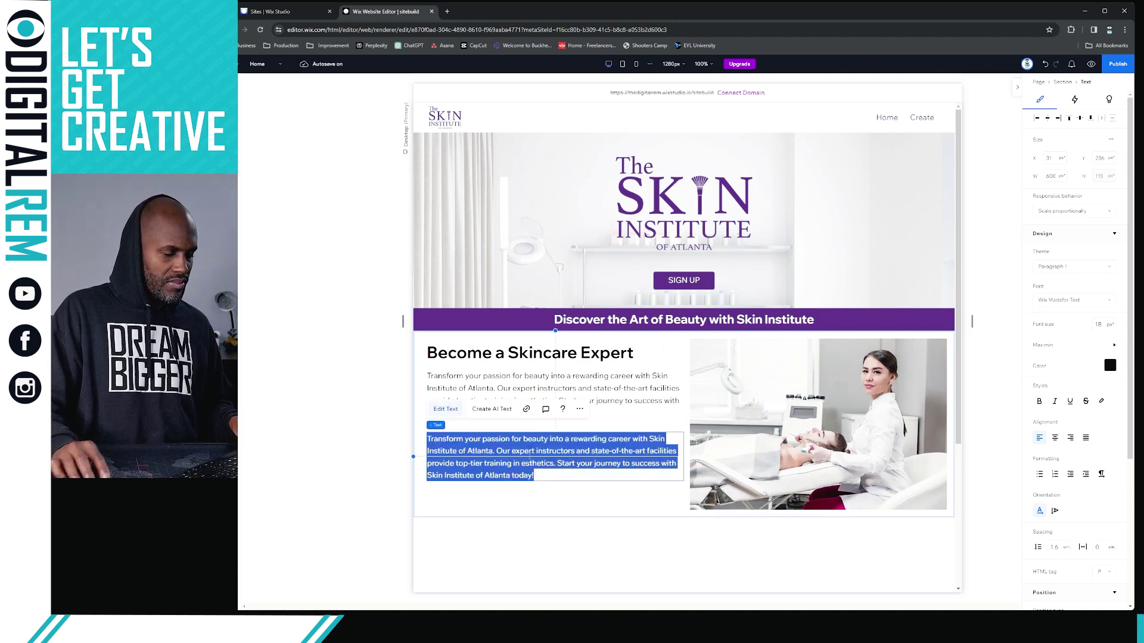
{"action": "type", "text": "Ler"}
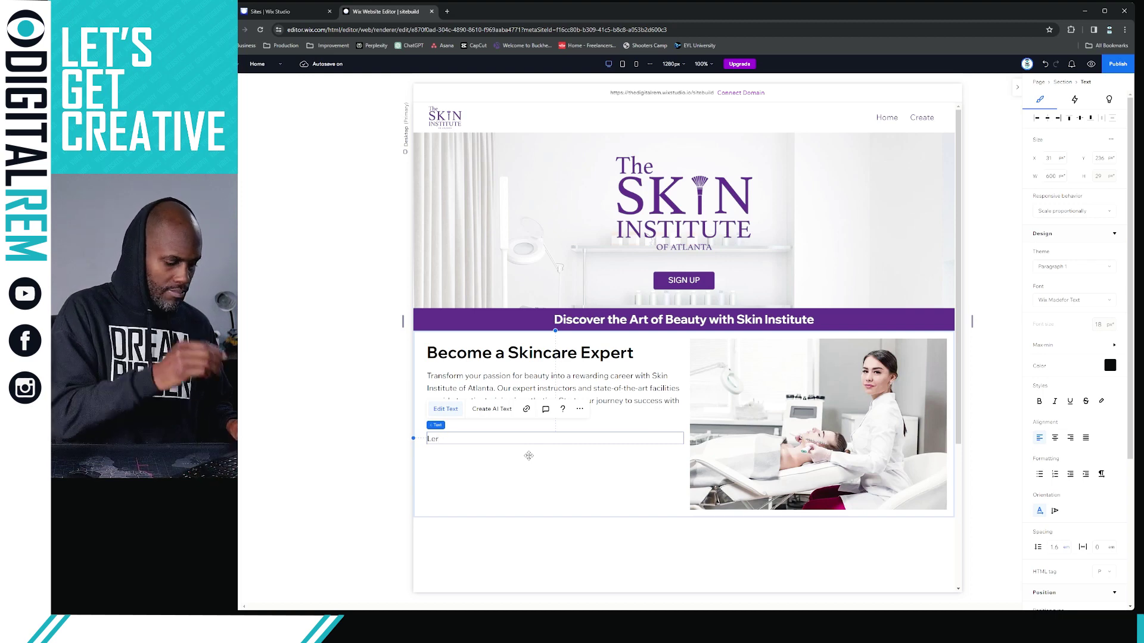
{"action": "type", "text": "an "}
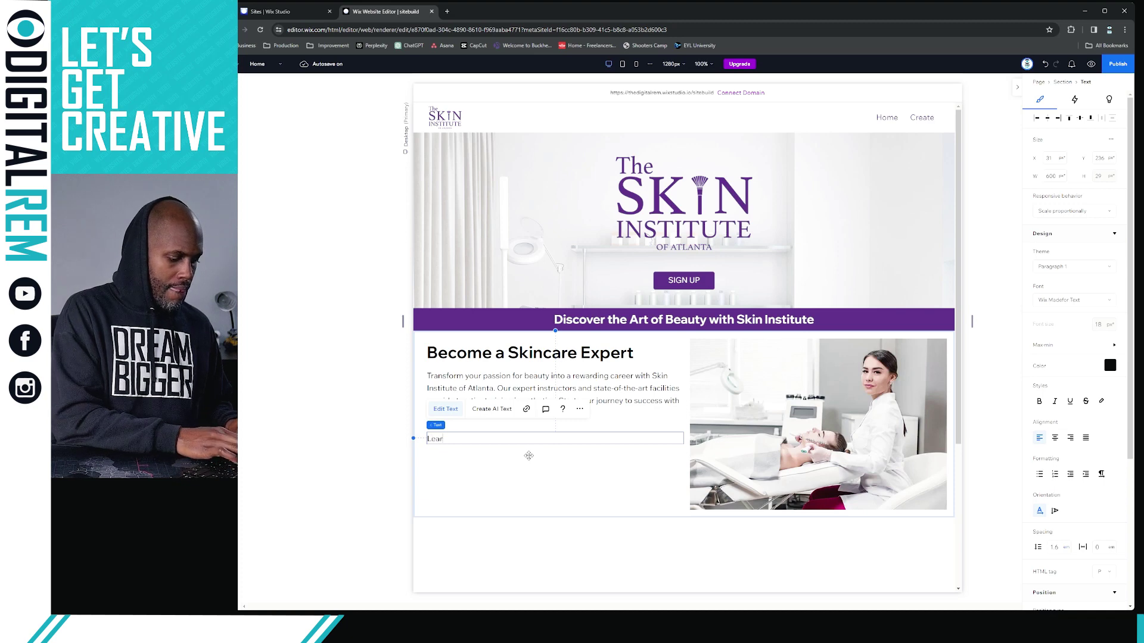
{"action": "type", "text": "n More"}
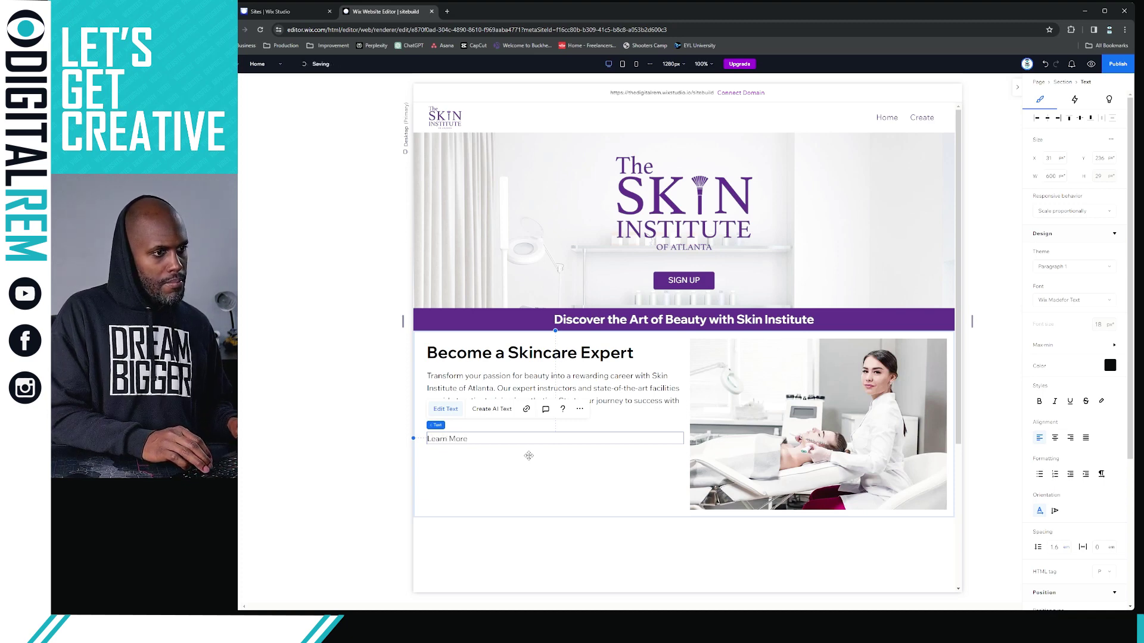
{"action": "type", "text": ">"}
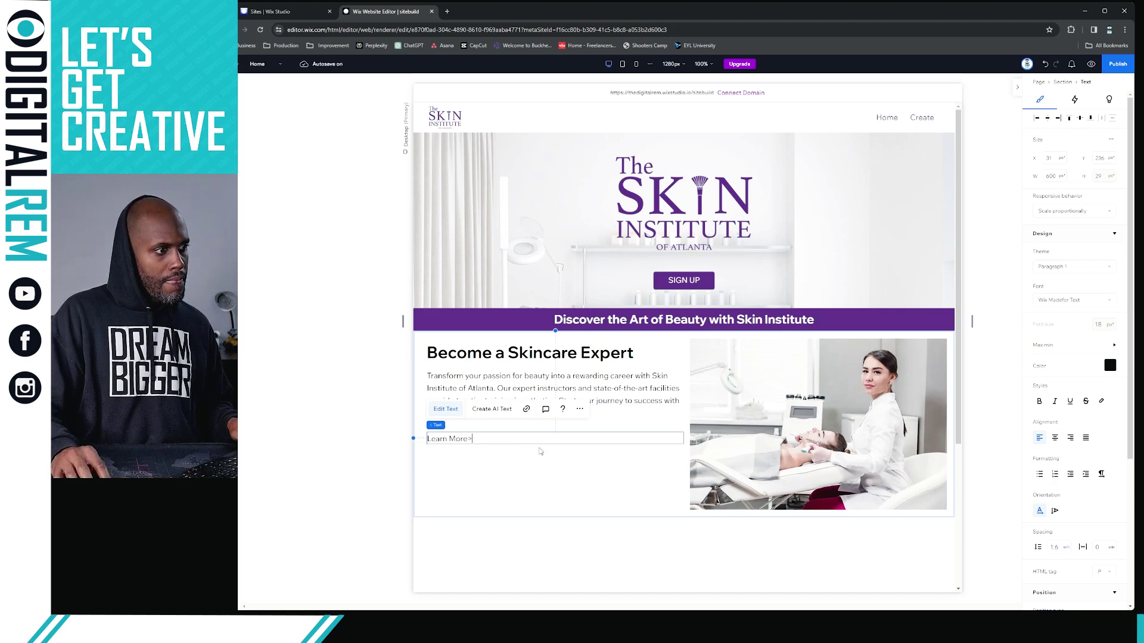
- Link the "Learn More>" text to the Home page, opening in the current window, and recheck the link settings
{"action": "left_click", "coordinate": [488, 444]}
{"action": "left_click", "coordinate": [477, 441]}
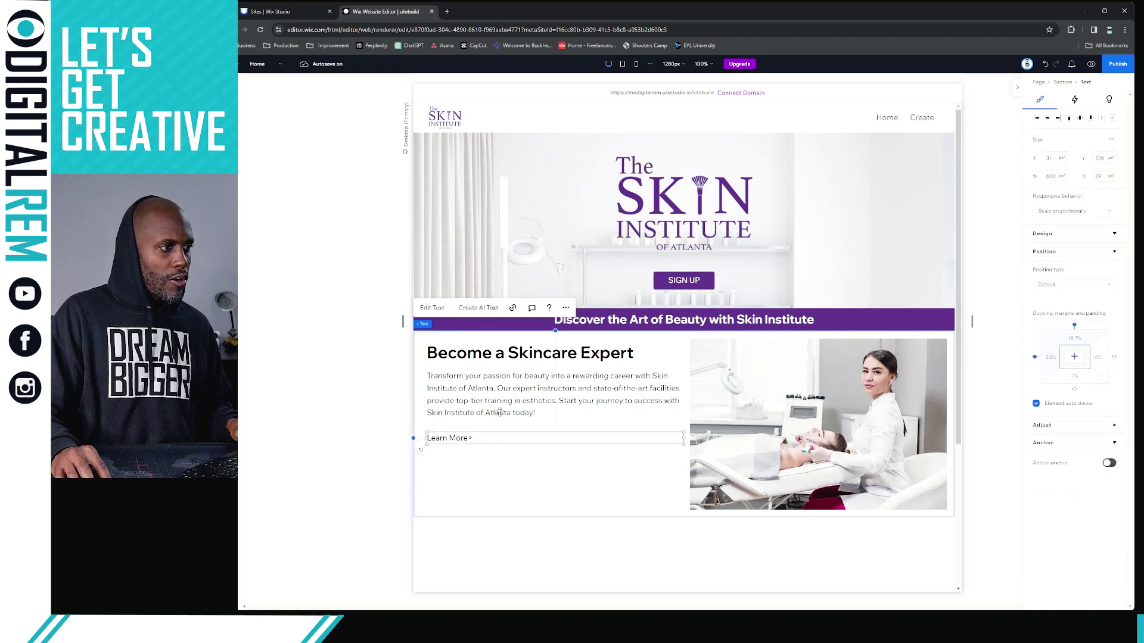
{"action": "left_click", "coordinate": [525, 409]}
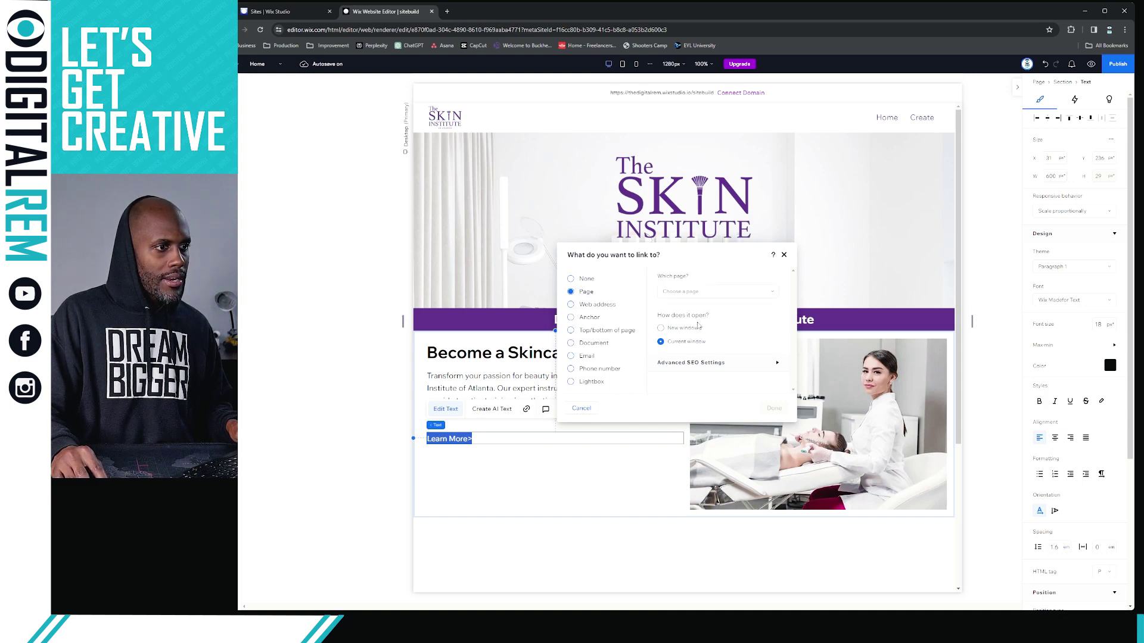
{"action": "left_click", "coordinate": [700, 292]}
{"action": "left_click", "coordinate": [689, 327]}
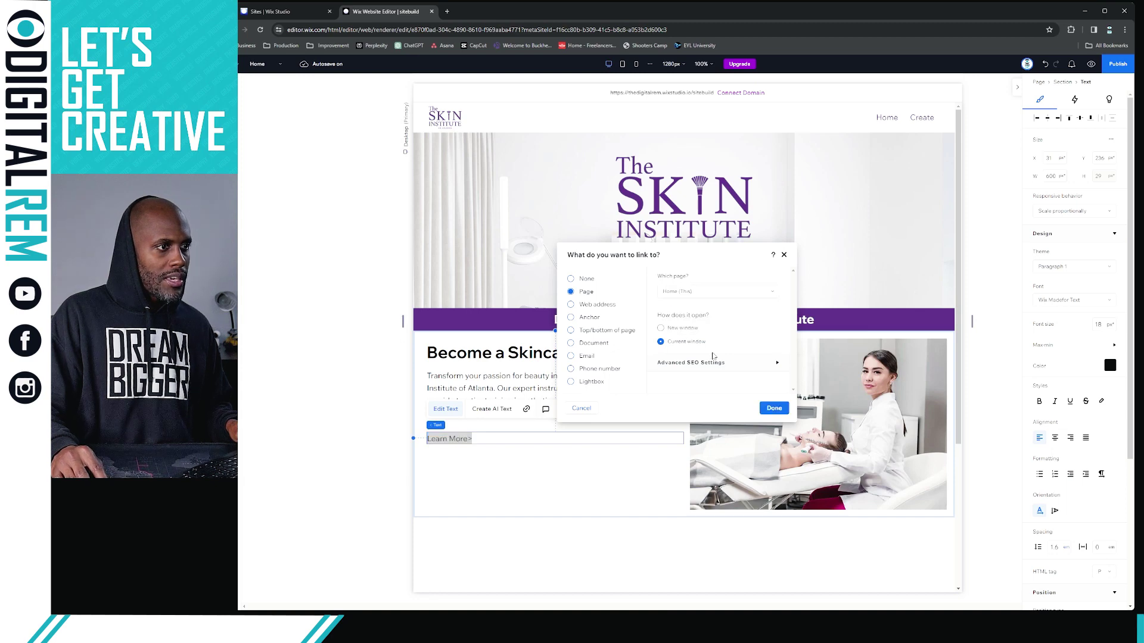
{"action": "left_click", "coordinate": [774, 408]}
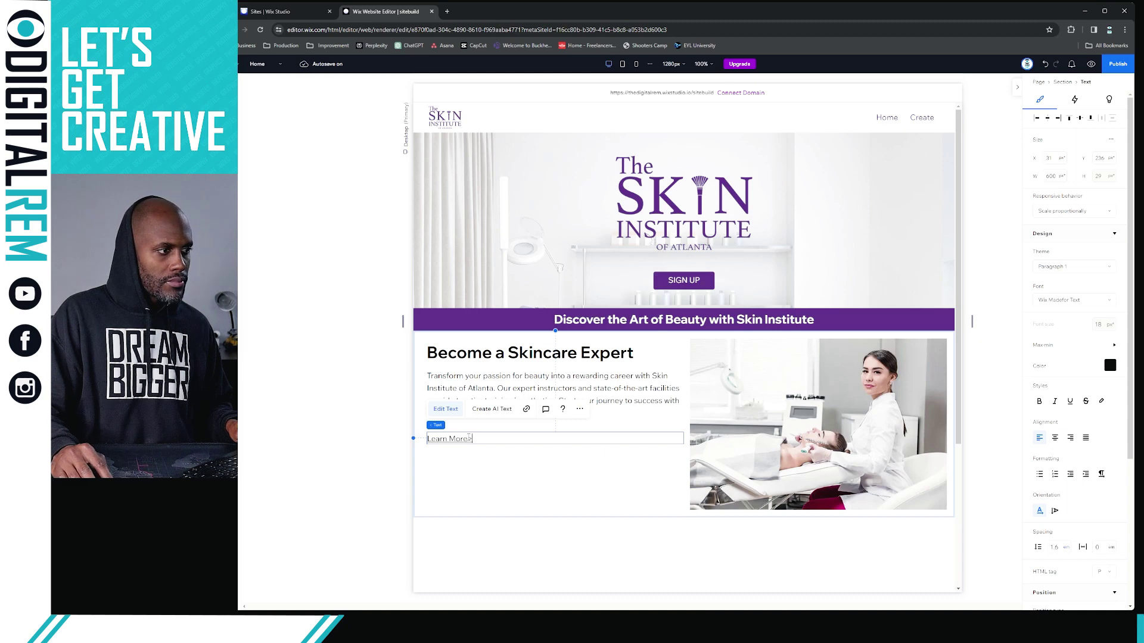
{"action": "left_click", "coordinate": [526, 410]}
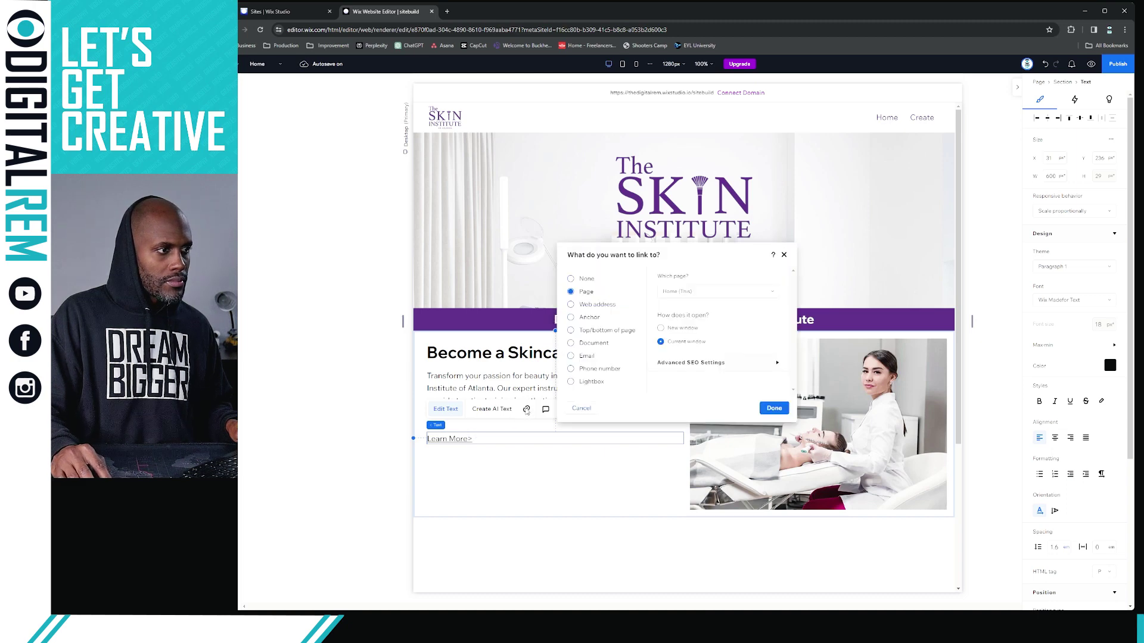
{"action": "left_click", "coordinate": [783, 255]}
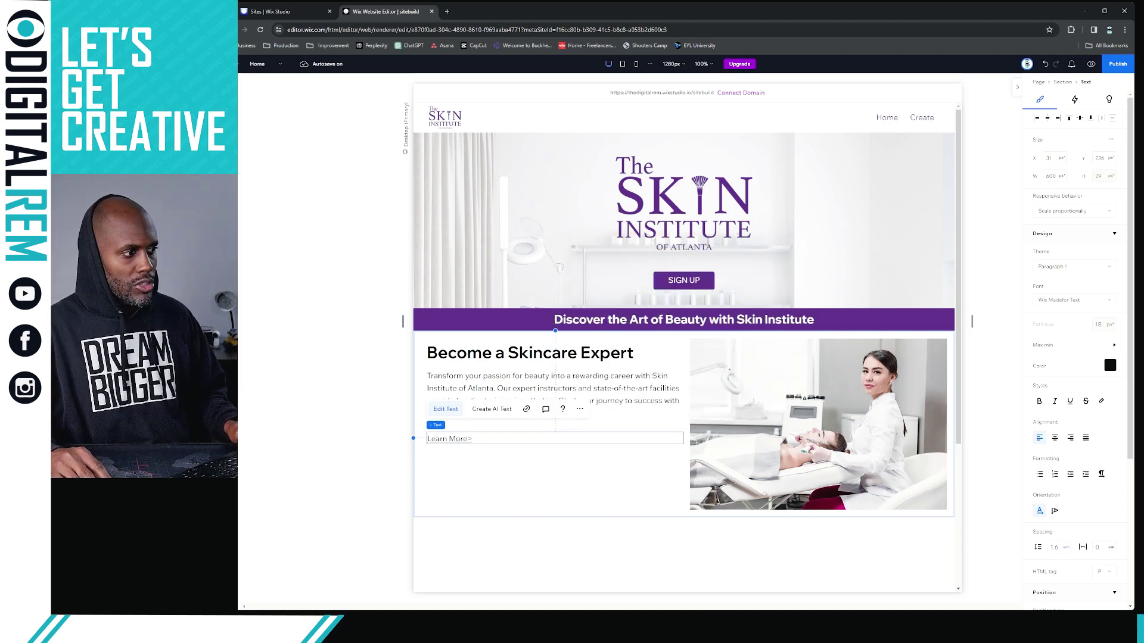
- Narrow the "Learn More>" text box to about 587 px
{"action": "left_click", "coordinate": [477, 463]}
{"action": "left_click", "coordinate": [523, 439]}
{"action": "left_click_drag", "start_coordinate": [684, 439], "coordinate": [677, 438]}
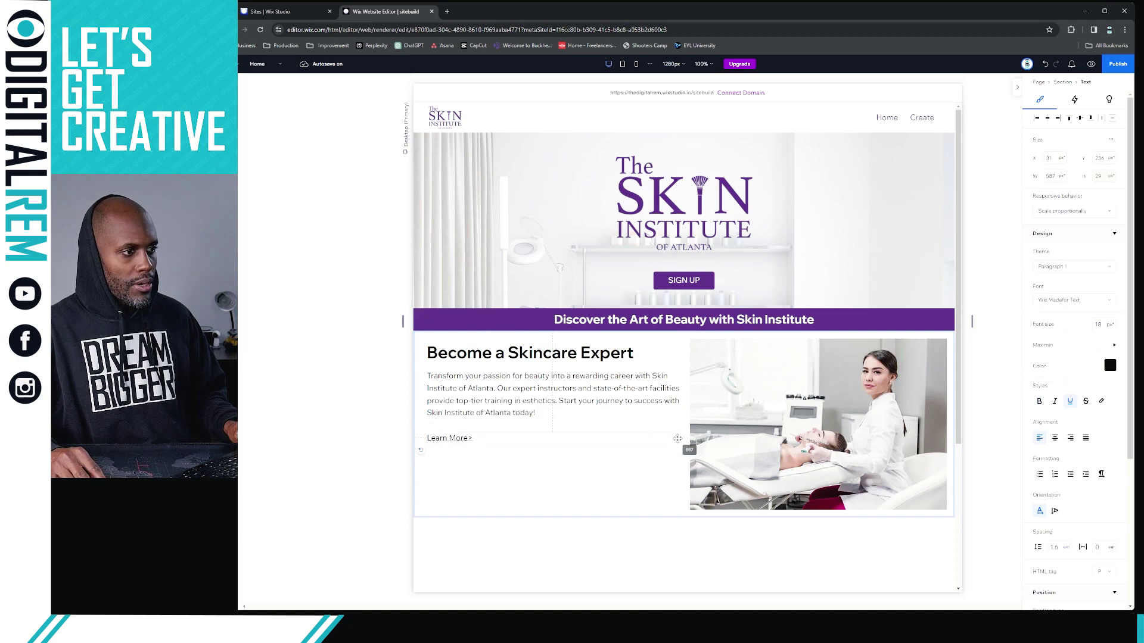
- Set the "Learn More>" link's text color to the saved dark purple that matches the banner strip
{"action": "scroll", "coordinate": [1081, 477], "scroll_direction": "down", "scroll_amount": 2}
{"action": "scroll", "coordinate": [1081, 477], "scroll_direction": "up", "scroll_amount": 2}
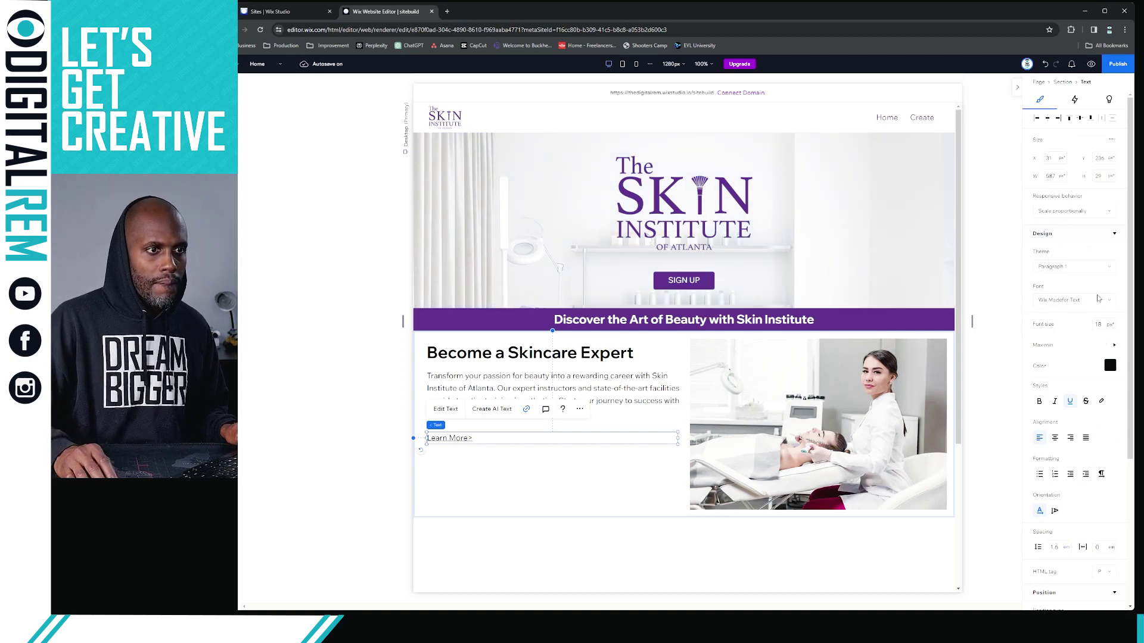
{"action": "left_click", "coordinate": [1110, 366]}
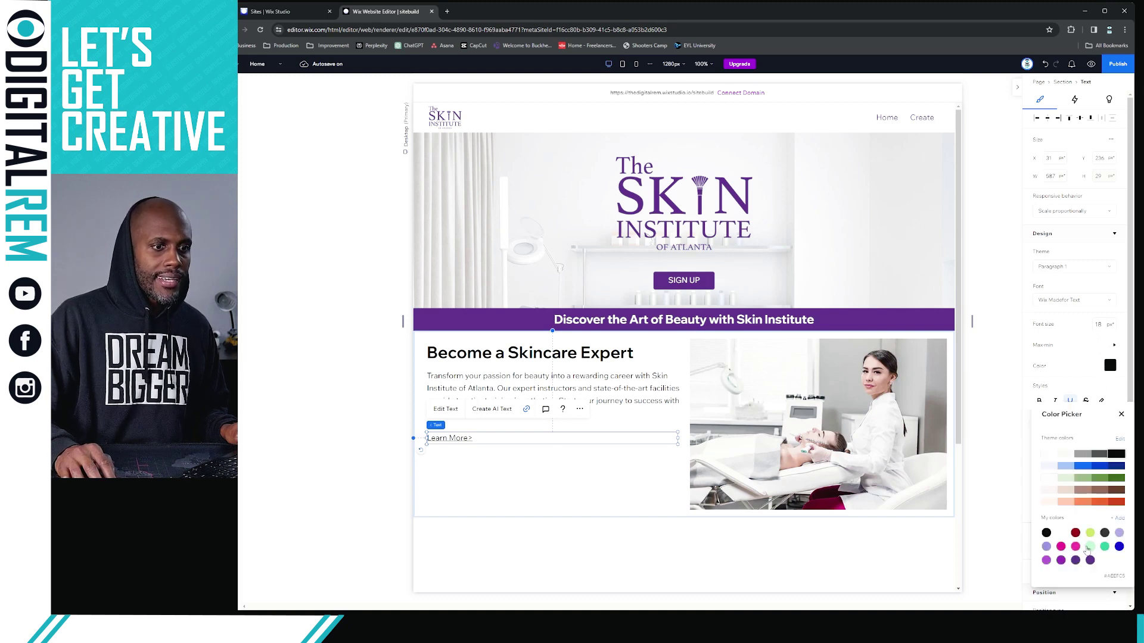
{"action": "left_click", "coordinate": [1076, 562]}
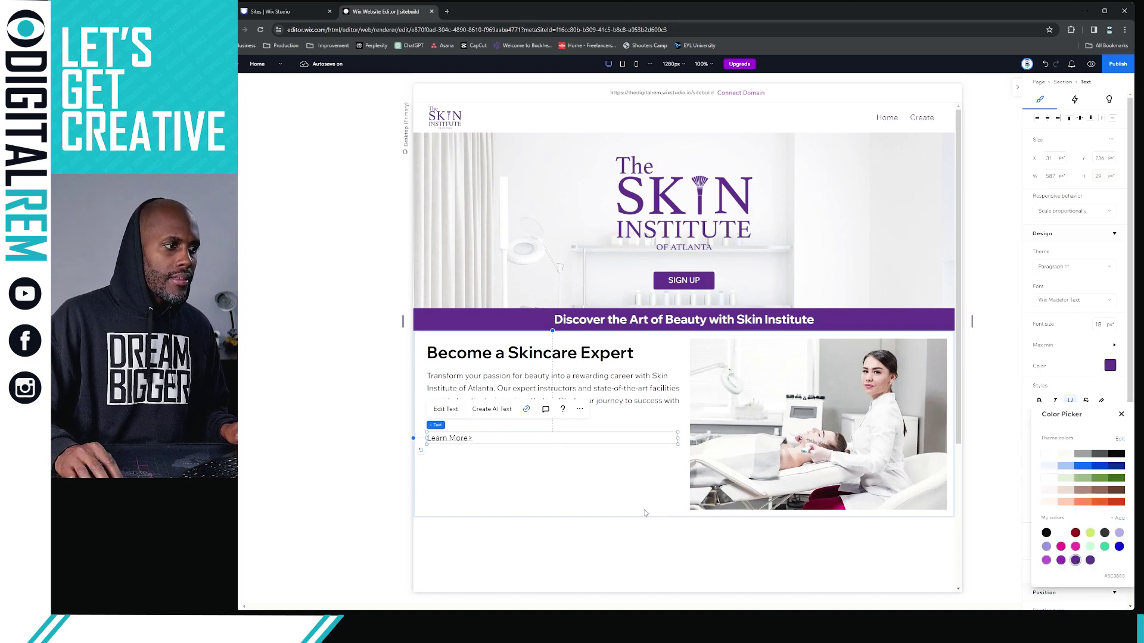
- Move the "Learn More>" link up to just below the paragraph, at Y about 218 px, and narrow its box to about 550 px
{"action": "left_click", "coordinate": [553, 488]}
{"action": "left_click_drag", "start_coordinate": [463, 438], "coordinate": [462, 430]}
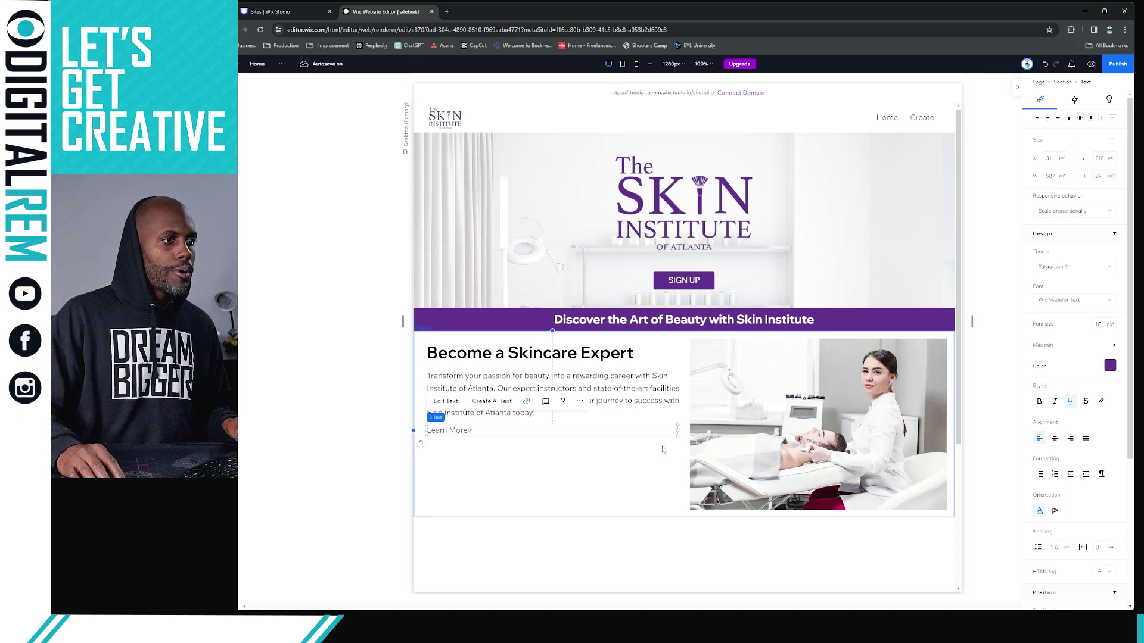
{"action": "left_click_drag", "start_coordinate": [677, 433], "coordinate": [662, 435]}
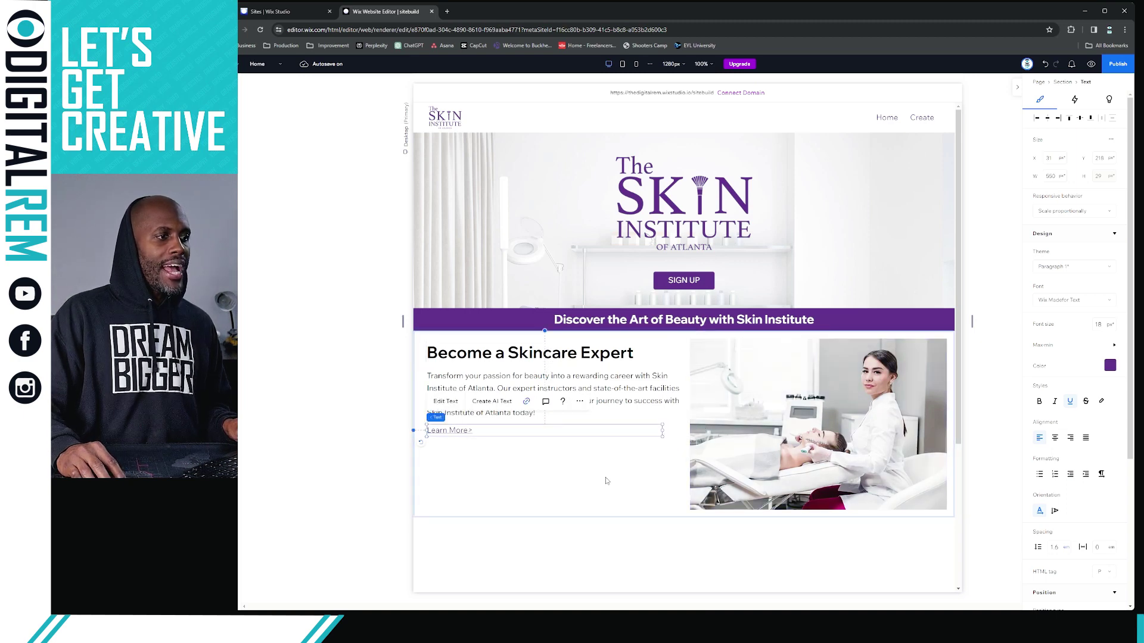
{"action": "left_click", "coordinate": [605, 477]}
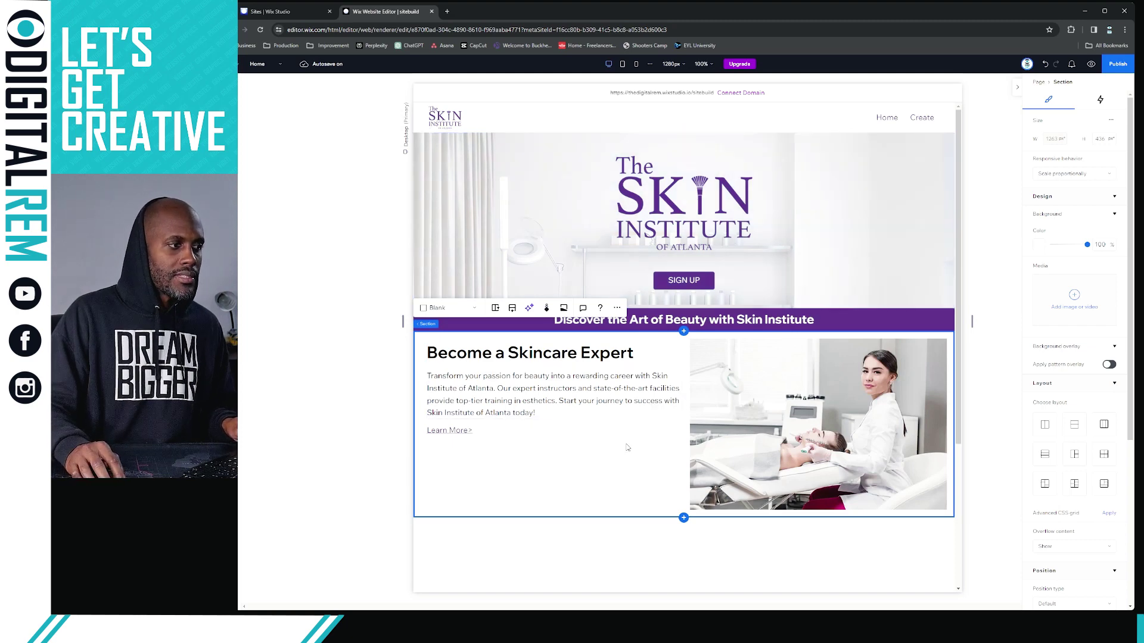
- Nudge the paragraph slightly up toward the heading and move the "Learn More>" link down to leave a wider gap beneath the paragraph
{"action": "left_click", "coordinate": [509, 399]}
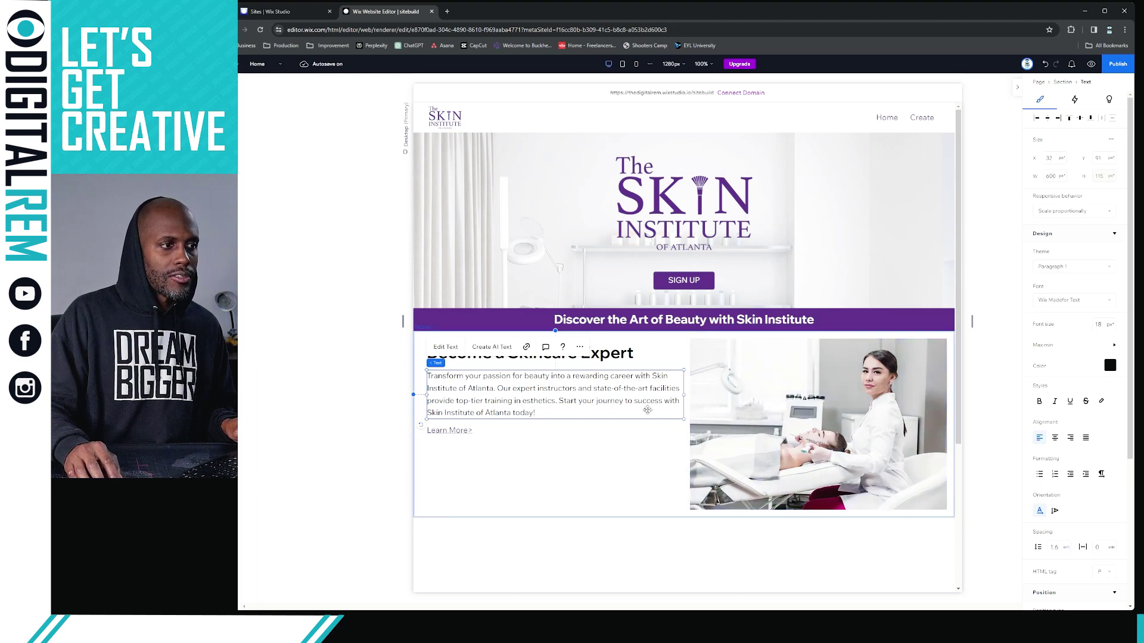
{"action": "left_click_drag", "start_coordinate": [549, 382], "coordinate": [547, 380]}
{"action": "left_click", "coordinate": [549, 433]}
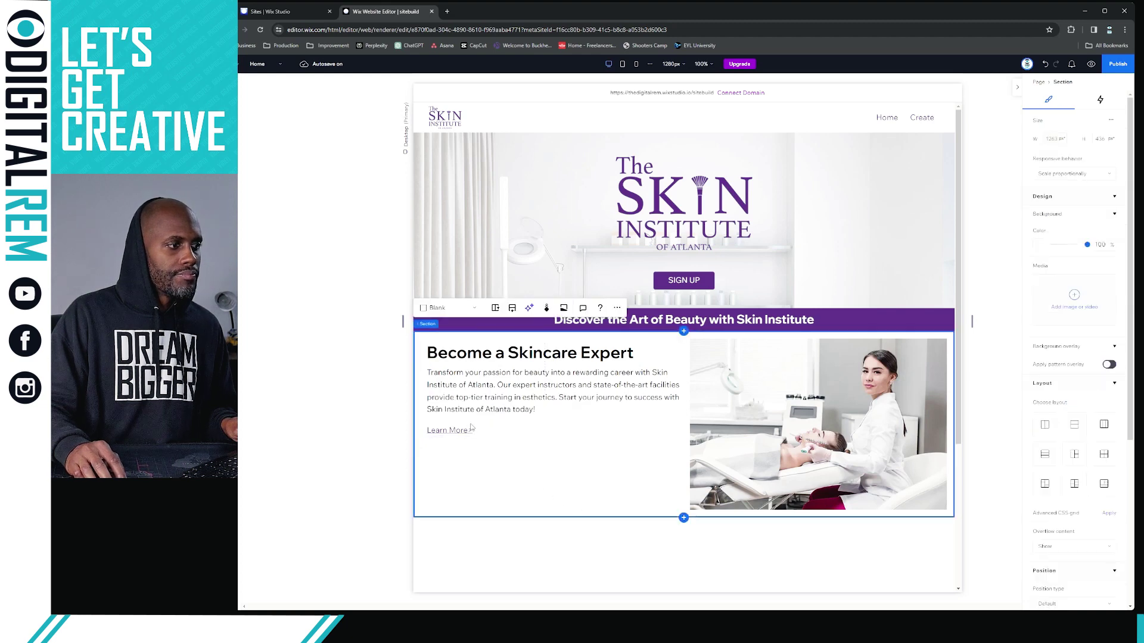
{"action": "mouse_move", "coordinate": [467, 430]}
{"action": "left_mouse_down"}
{"action": "mouse_move", "coordinate": [467, 459]}
{"action": "mouse_move", "coordinate": [466, 443]}
{"action": "left_mouse_up"}
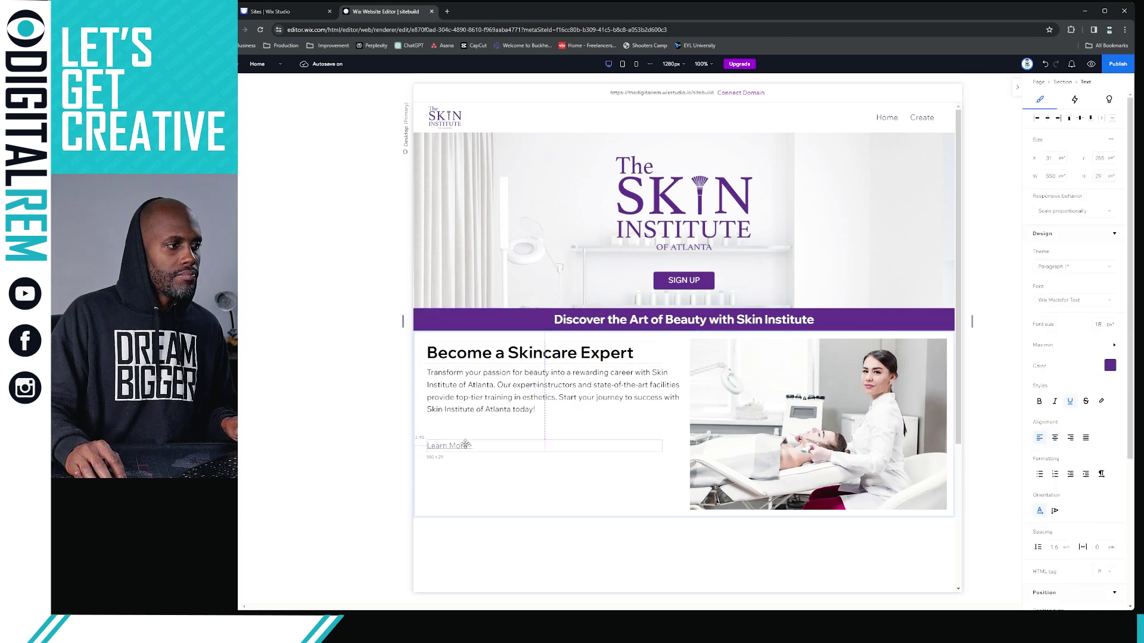
{"action": "left_click", "coordinate": [555, 483]}
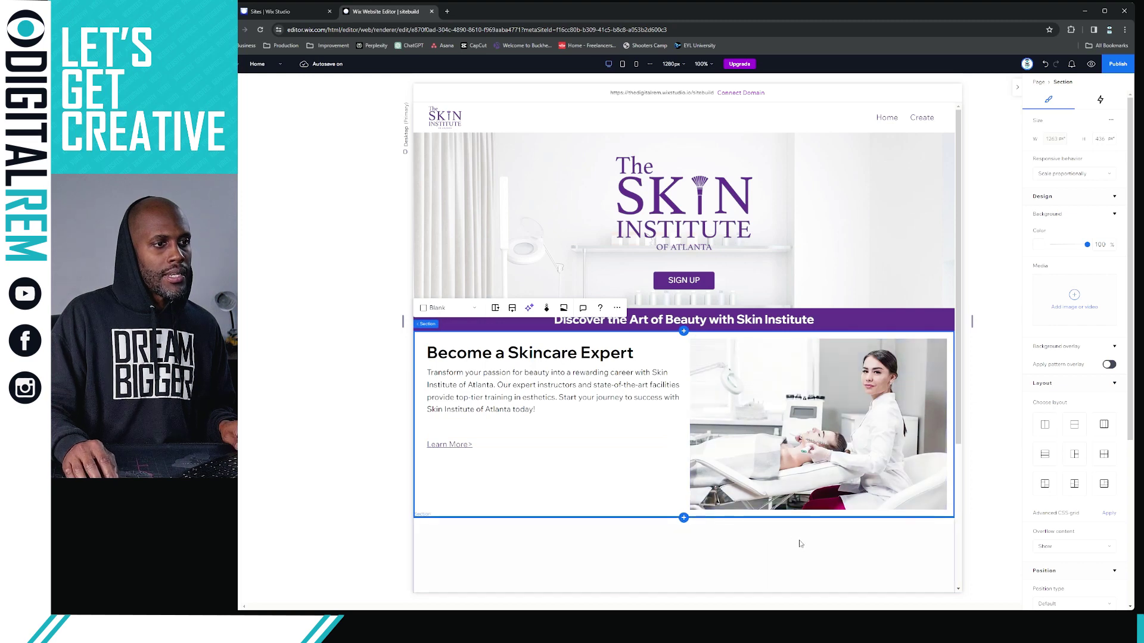
- Select the blank section below and review the home page layout from the banner down to that section
{"action": "left_click", "coordinate": [763, 531]}
{"action": "scroll", "coordinate": [762, 525], "scroll_direction": "down", "scroll_amount": 1}
{"action": "scroll", "coordinate": [726, 311], "scroll_direction": "up", "scroll_amount": 1}
{"action": "scroll", "coordinate": [726, 310], "scroll_direction": "down", "scroll_amount": 5}
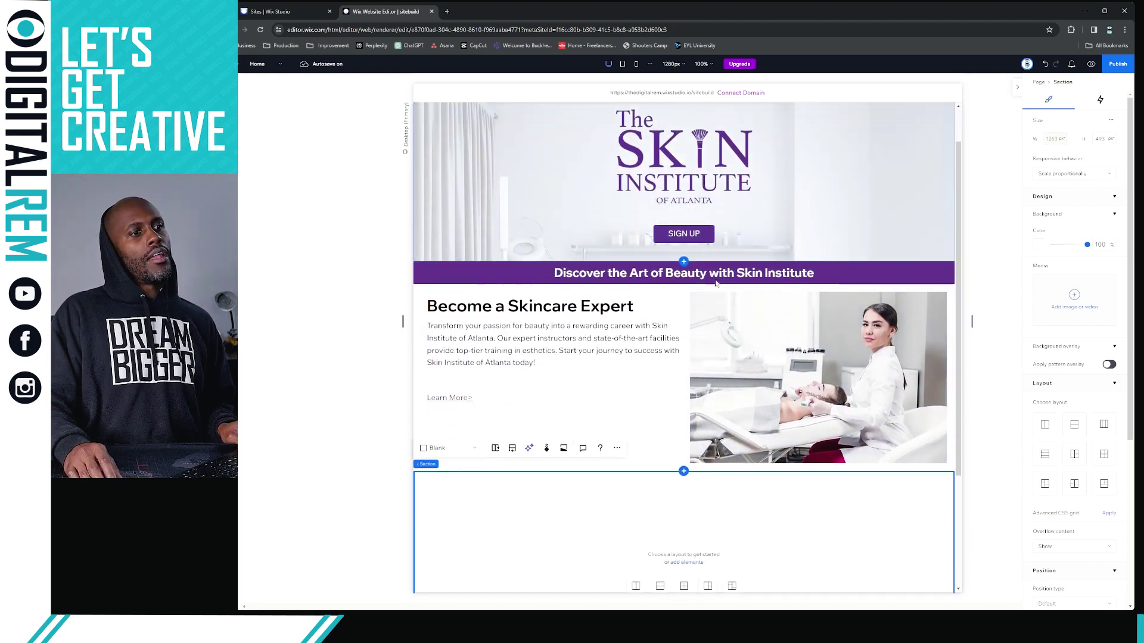
{"action": "scroll", "coordinate": [719, 289], "scroll_direction": "up", "scroll_amount": 5}
{"action": "scroll", "coordinate": [720, 288], "scroll_direction": "down", "scroll_amount": 2}
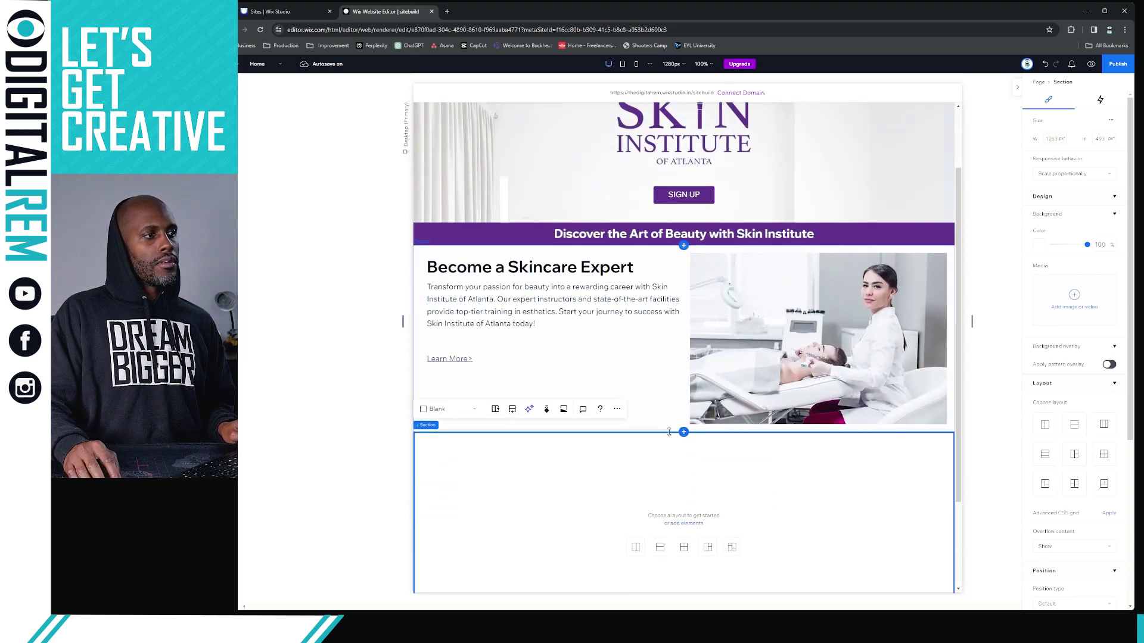
{"action": "scroll", "coordinate": [790, 307], "scroll_direction": "up", "scroll_amount": 2}
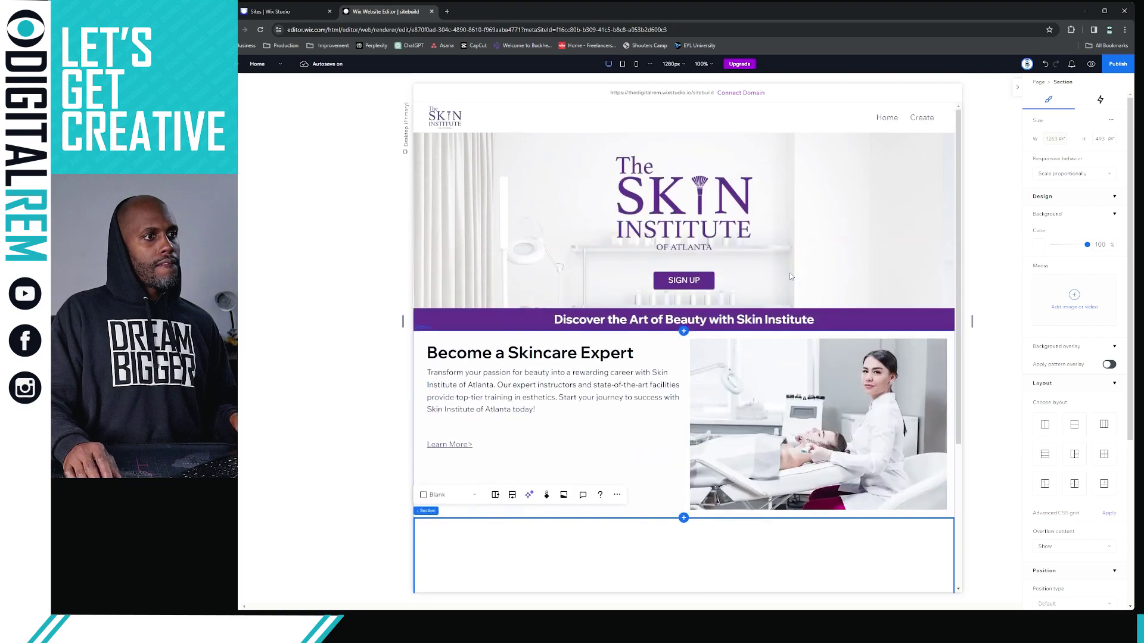